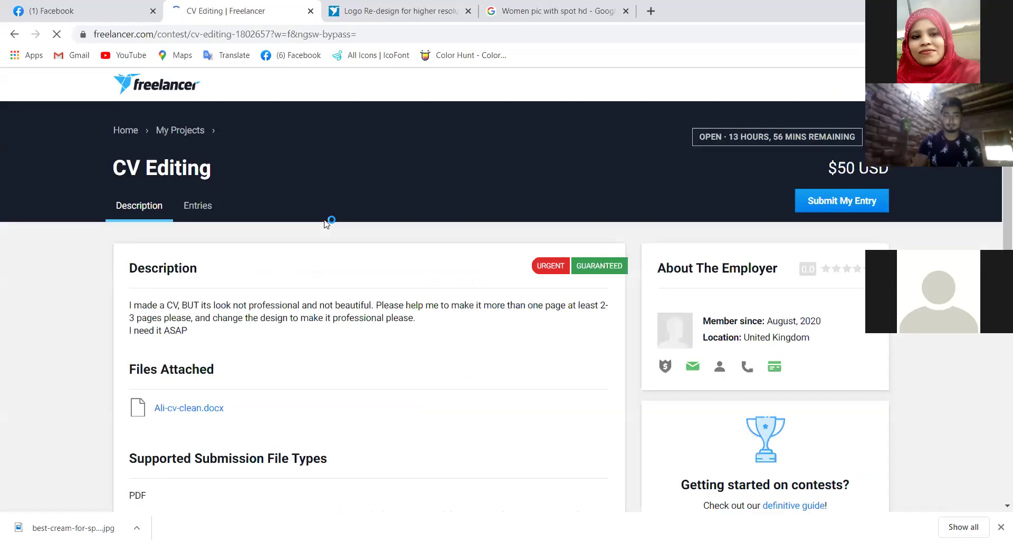
Show the CV Editing contest's submitted entries gallery and preview entry #53
left_click(197, 207)
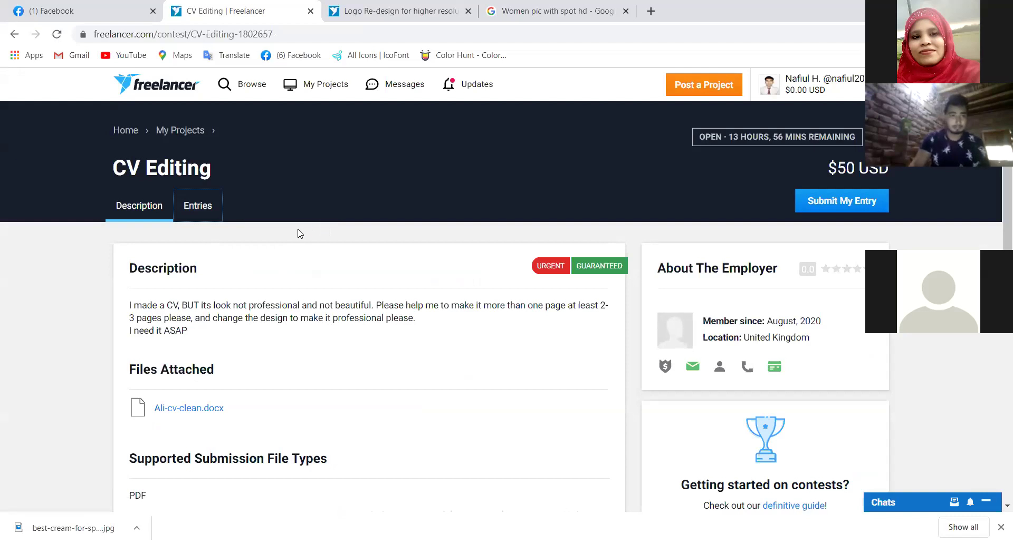
left_click(199, 206)
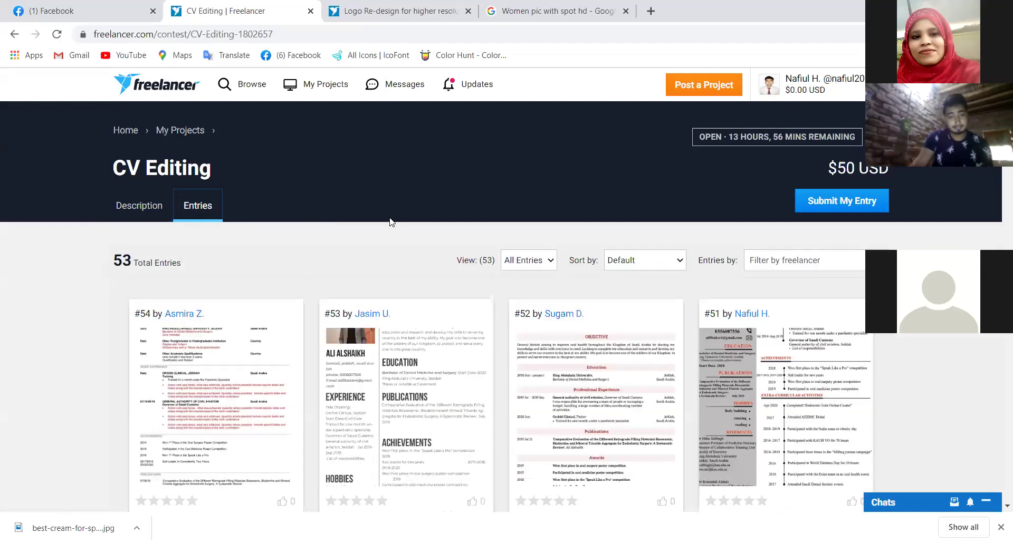
scroll(390, 228, "down", 3)
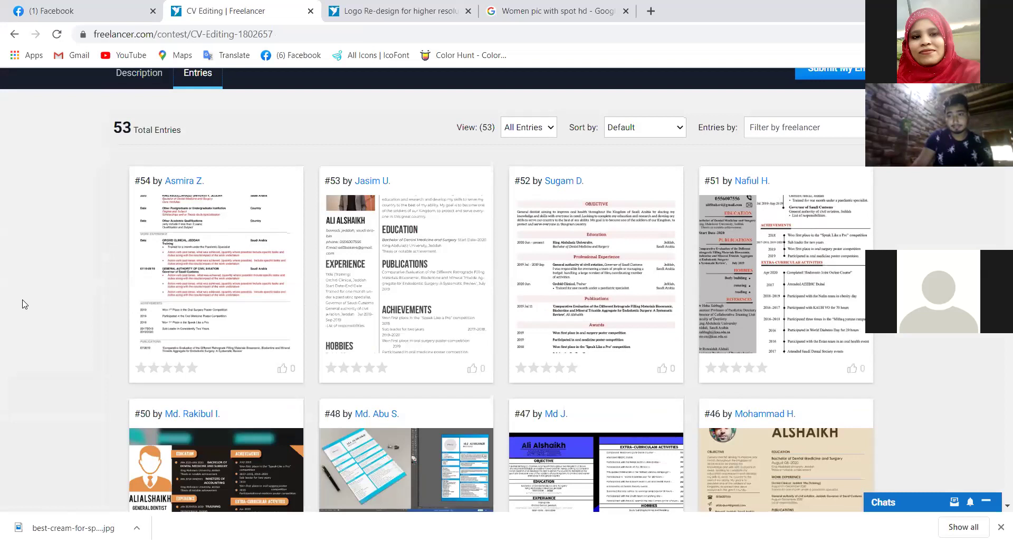
scroll(22, 304, "down", 1)
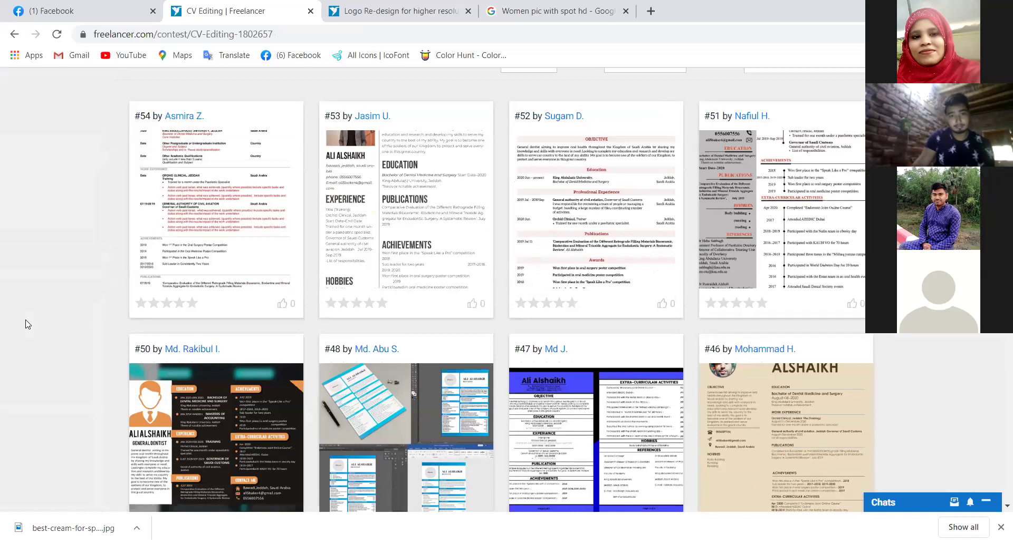
left_click(344, 180)
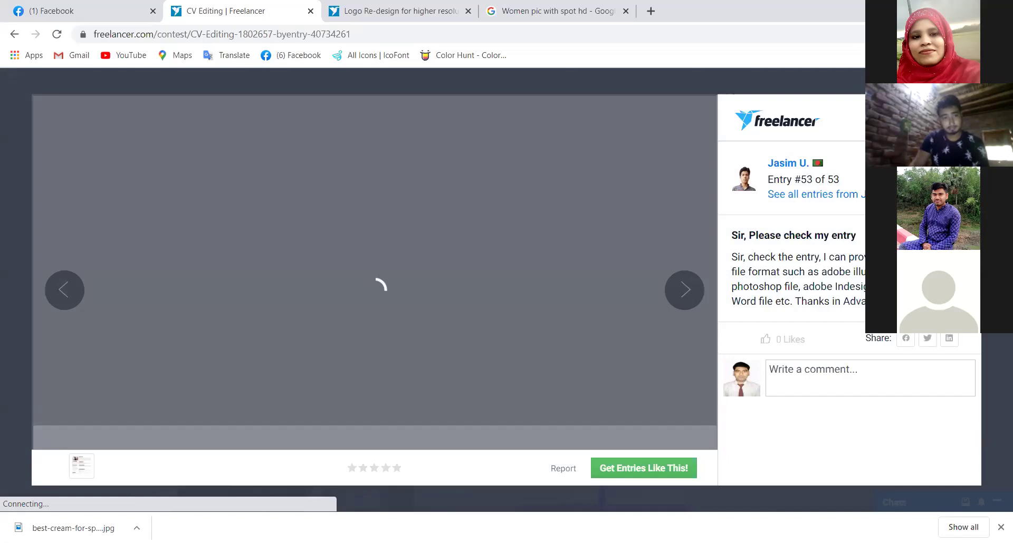
key("Escape")
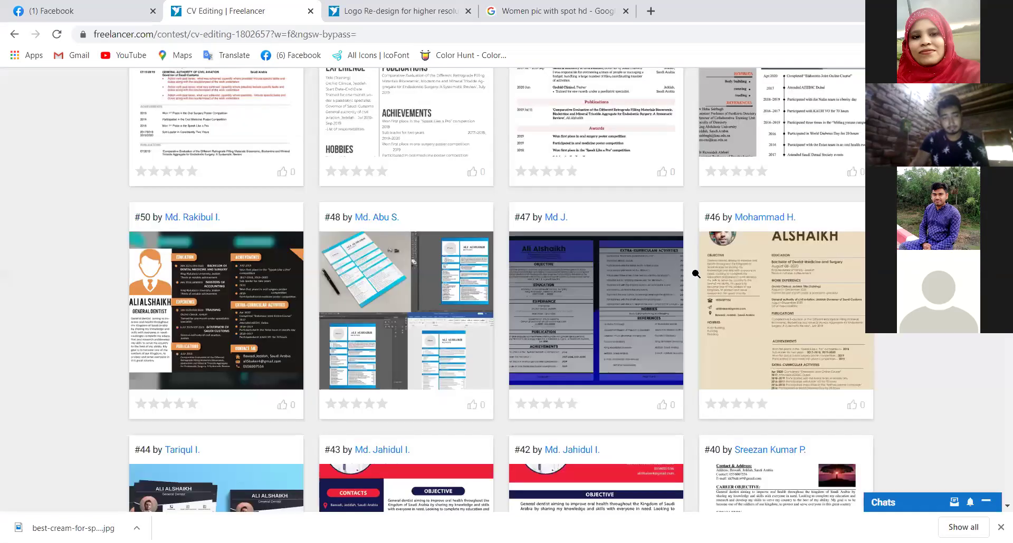
left_click(780, 277)
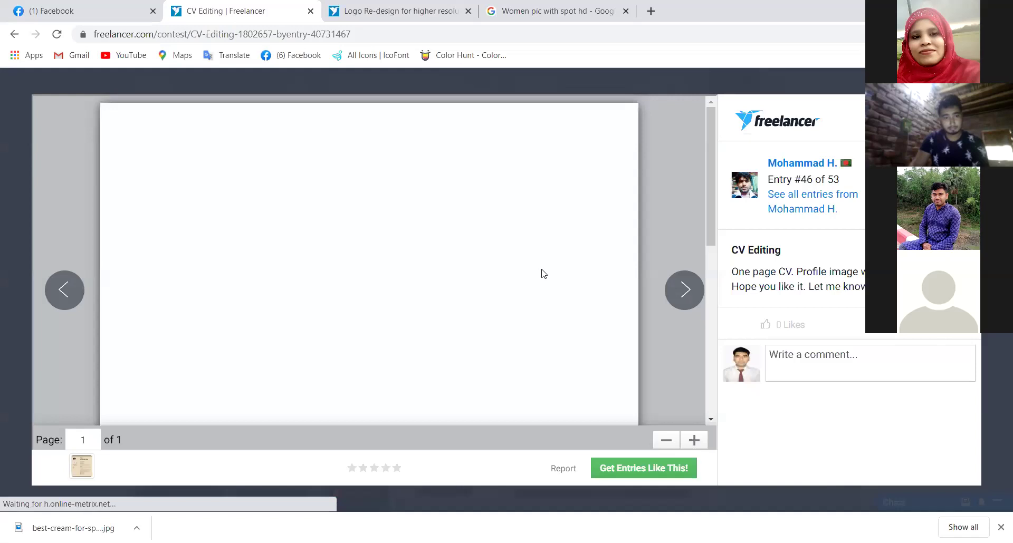
scroll(542, 268, "down", 3)
scroll(542, 270, "down", 5)
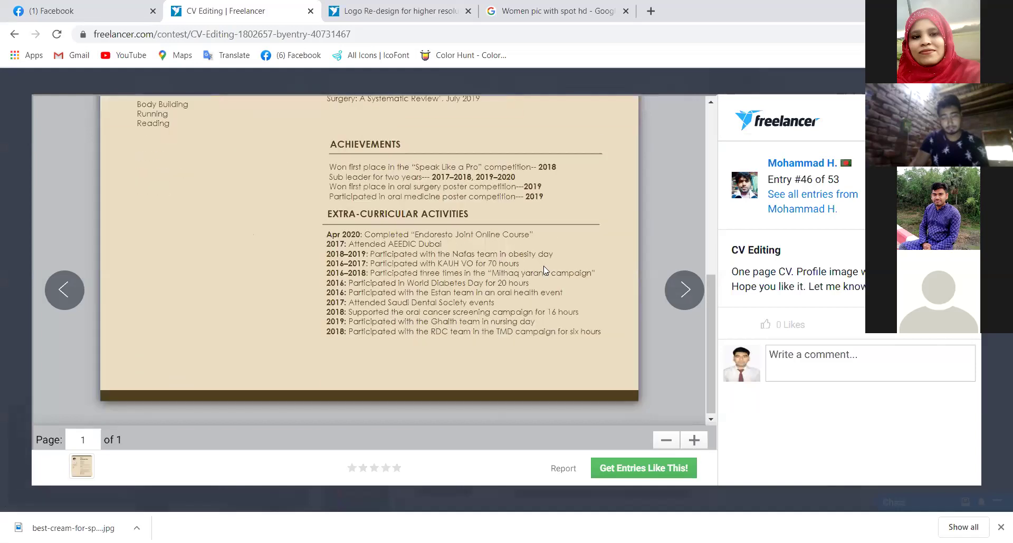
scroll(546, 268, "up", 3)
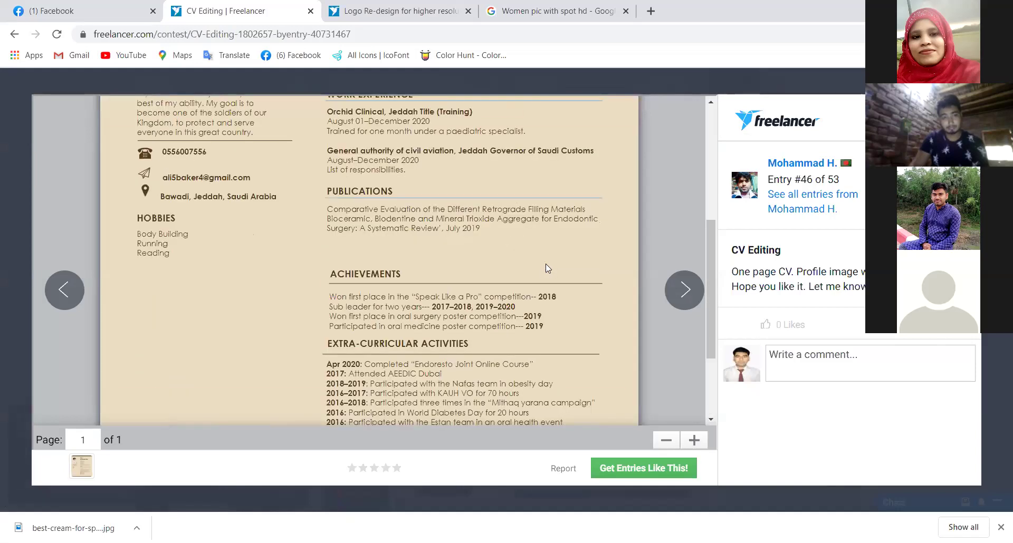
scroll(546, 264, "up", 5)
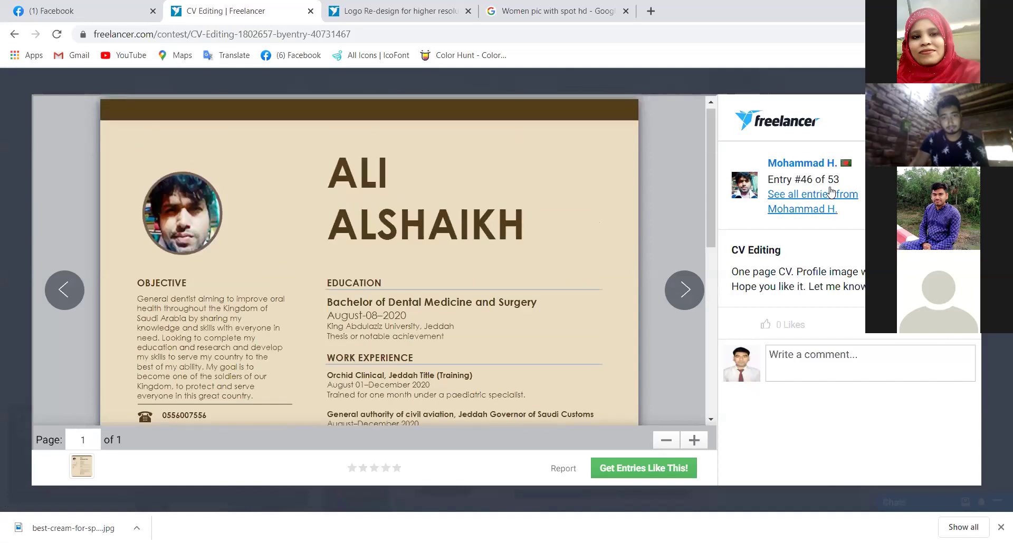
left_click(830, 193)
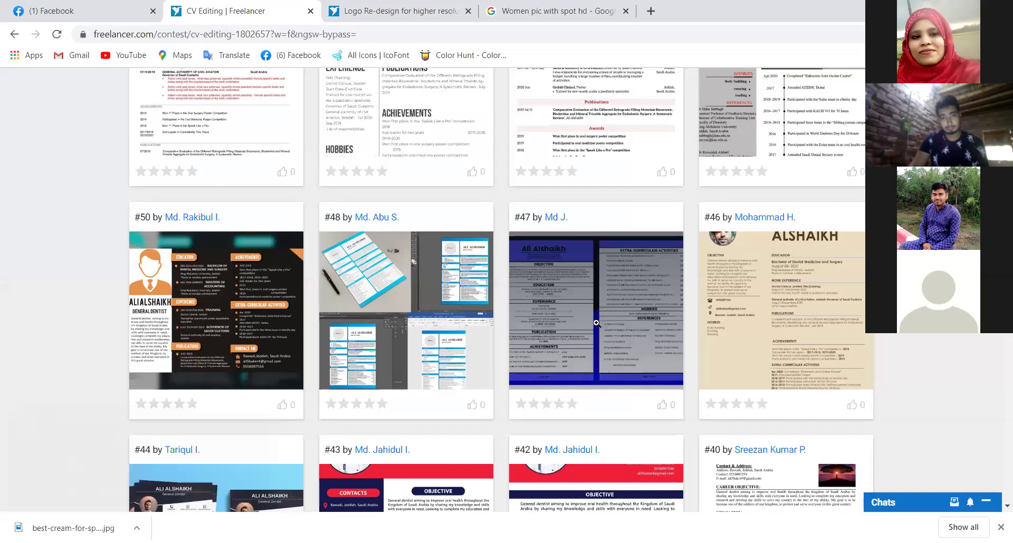
scroll(594, 325, "down", 2)
scroll(593, 325, "down", 1)
scroll(488, 320, "down", 1)
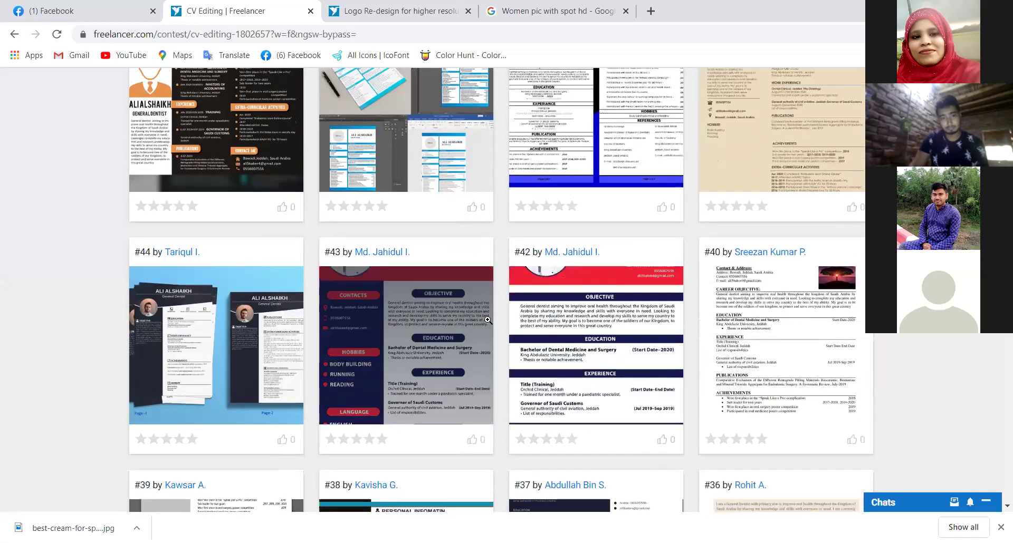
left_click(456, 317)
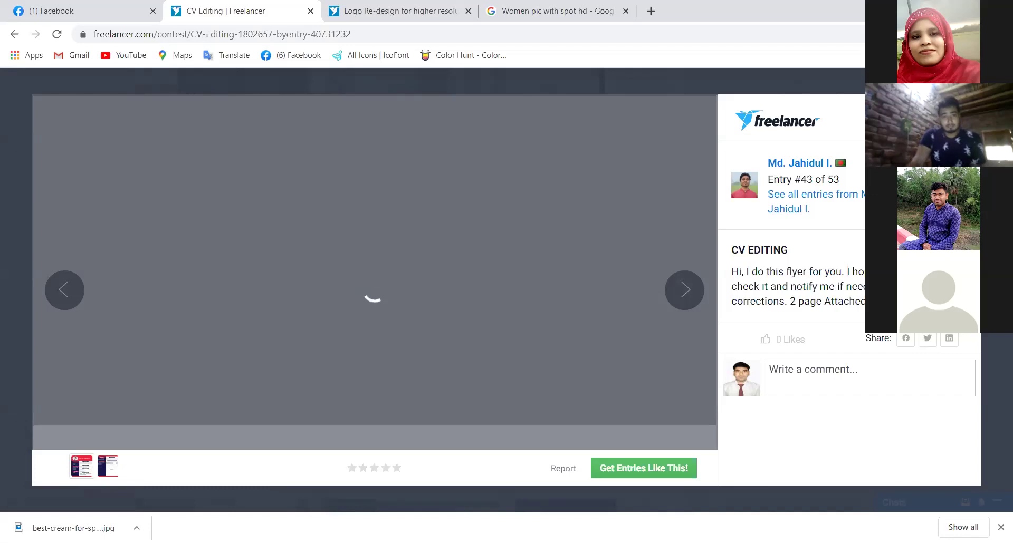
key("alt+Left")
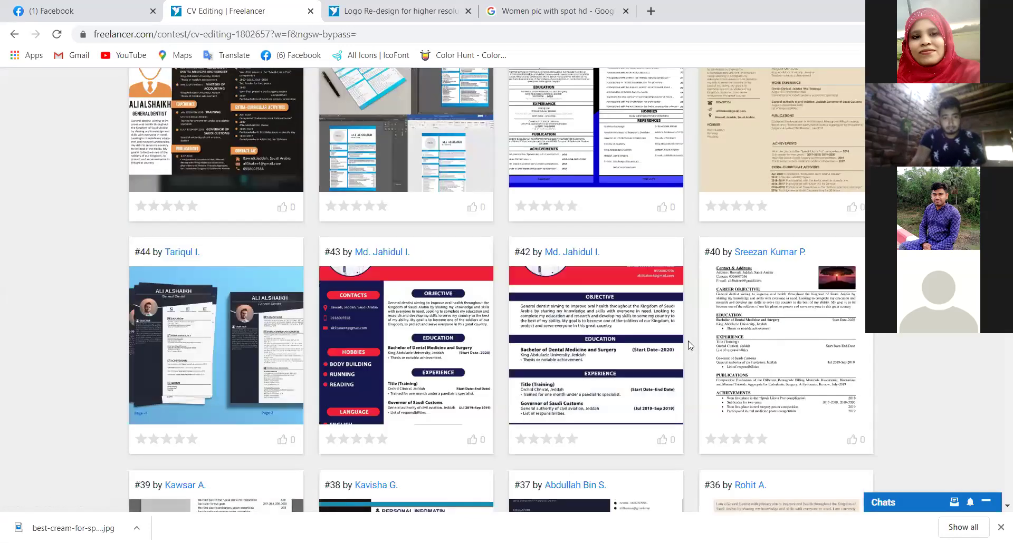
scroll(688, 346, "down", 2)
scroll(368, 256, "down", 3)
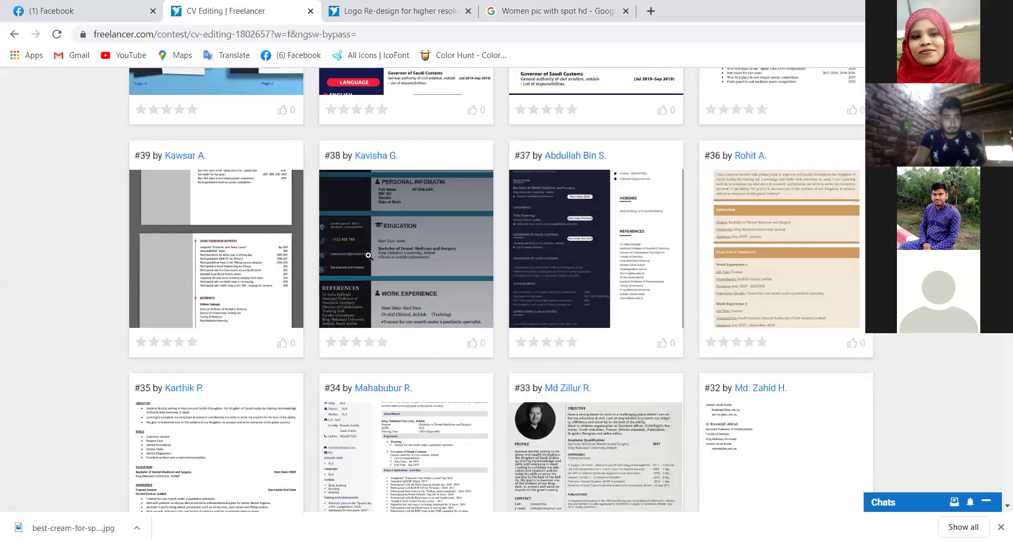
left_click(368, 256)
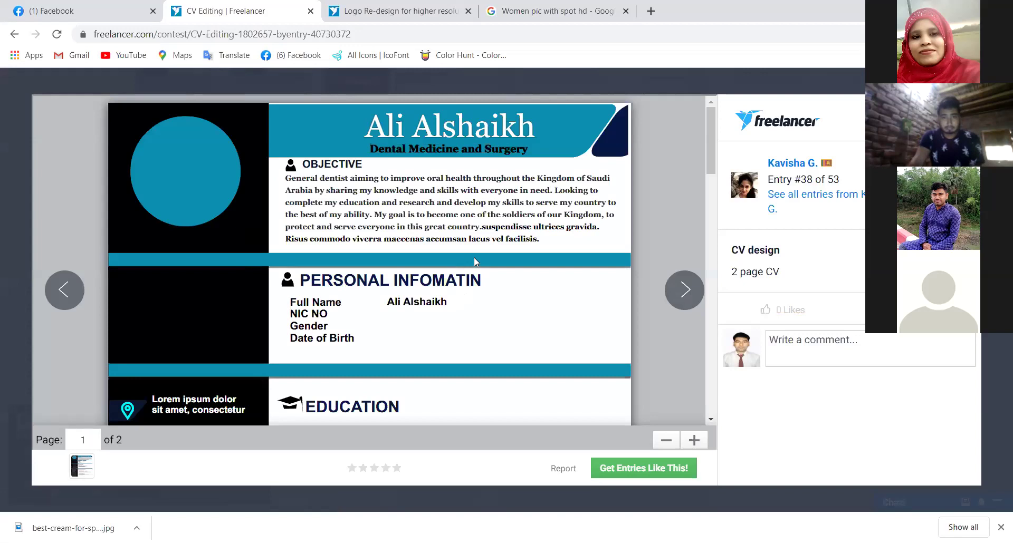
scroll(474, 262, "down", 2)
scroll(474, 262, "down", 2)
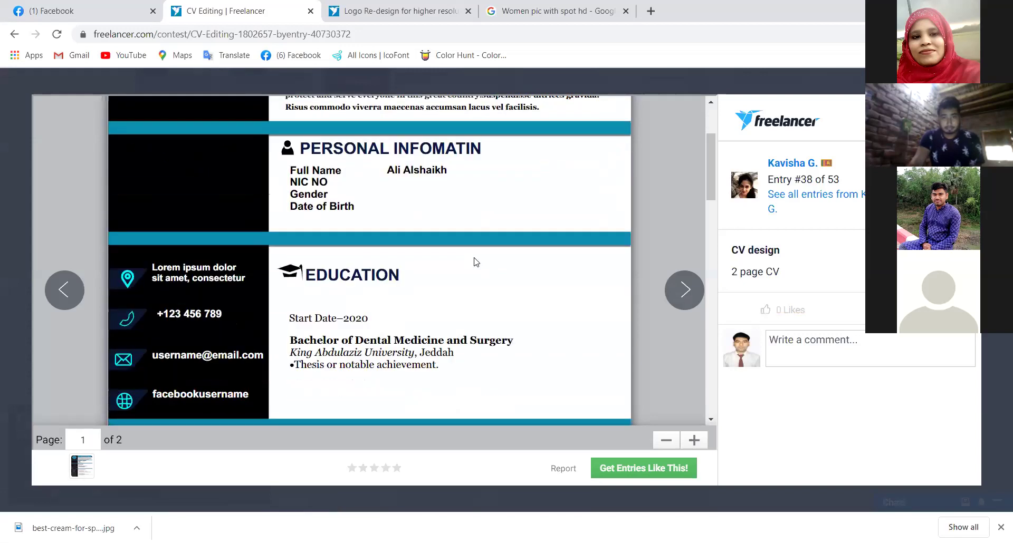
scroll(476, 261, "down", 2)
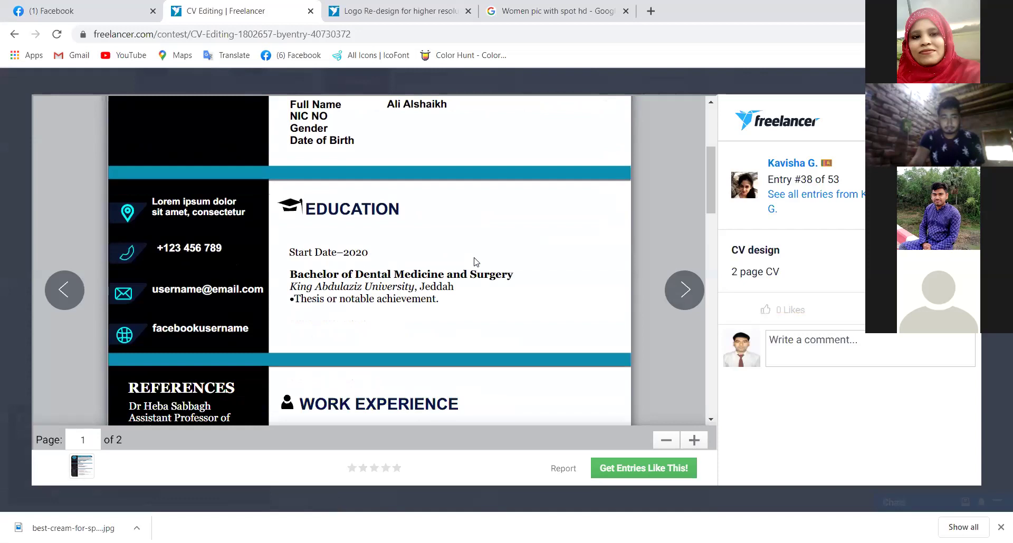
scroll(476, 262, "down", 2)
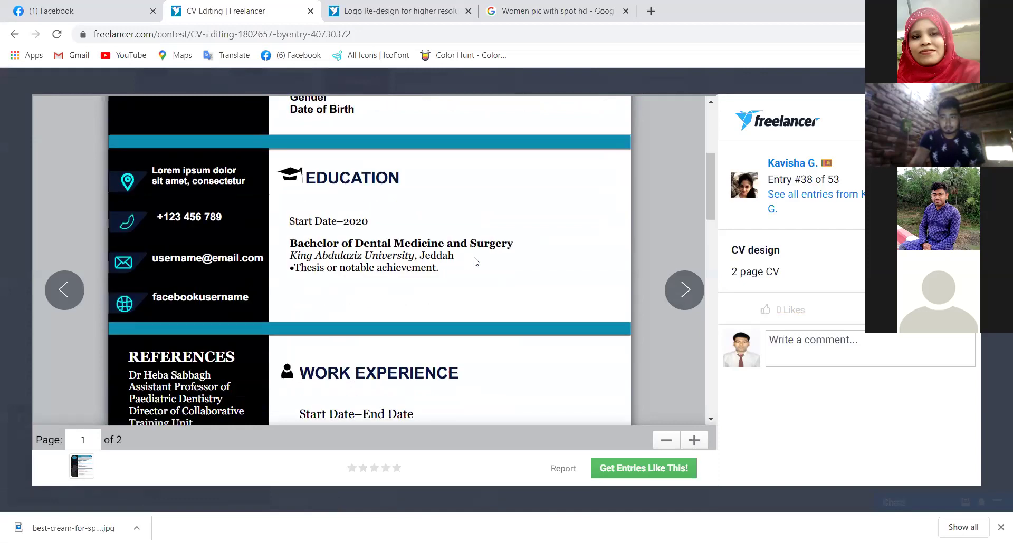
scroll(476, 262, "down", 3)
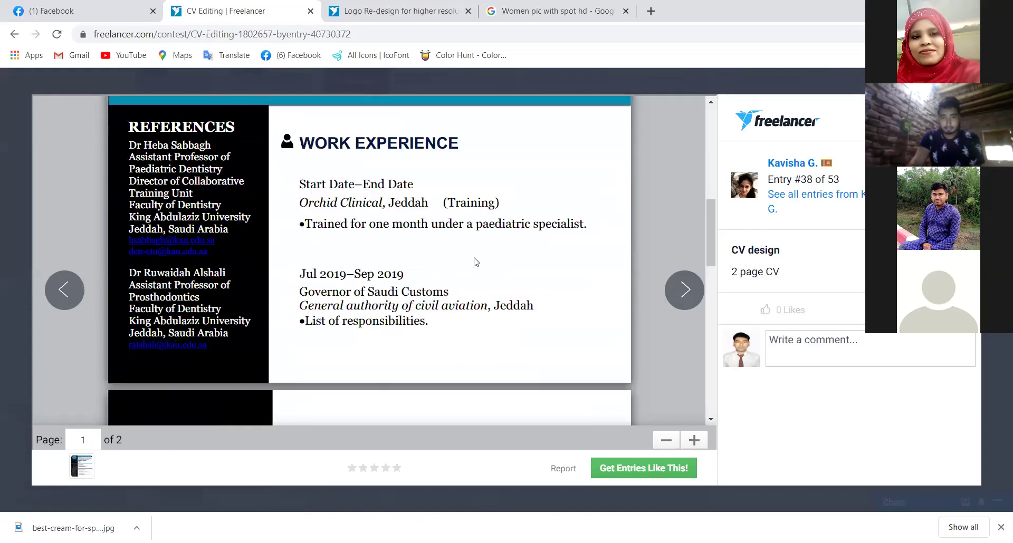
scroll(476, 261, "down", 2)
scroll(476, 261, "down", 2)
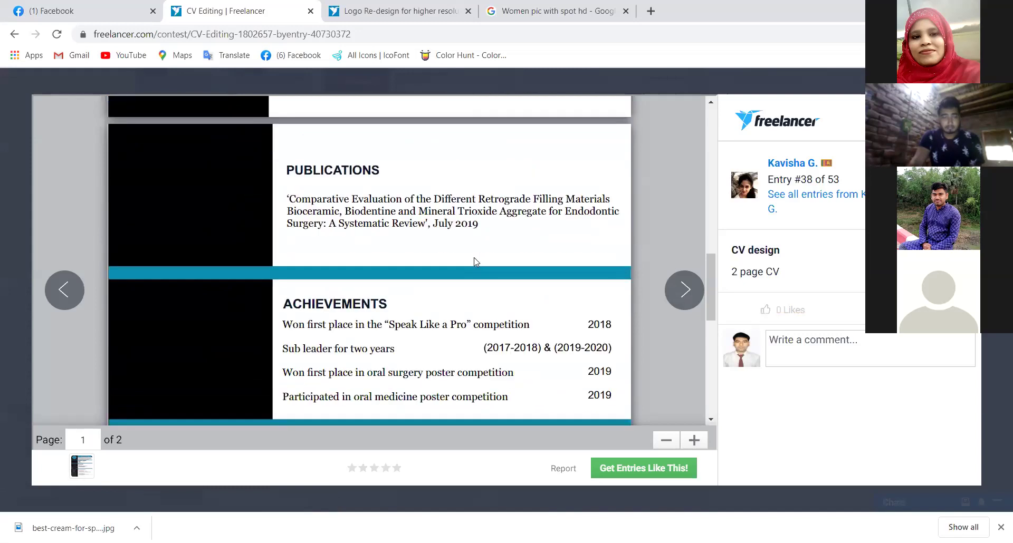
scroll(476, 262, "down", 2)
scroll(474, 262, "down", 4)
scroll(475, 262, "down", 2)
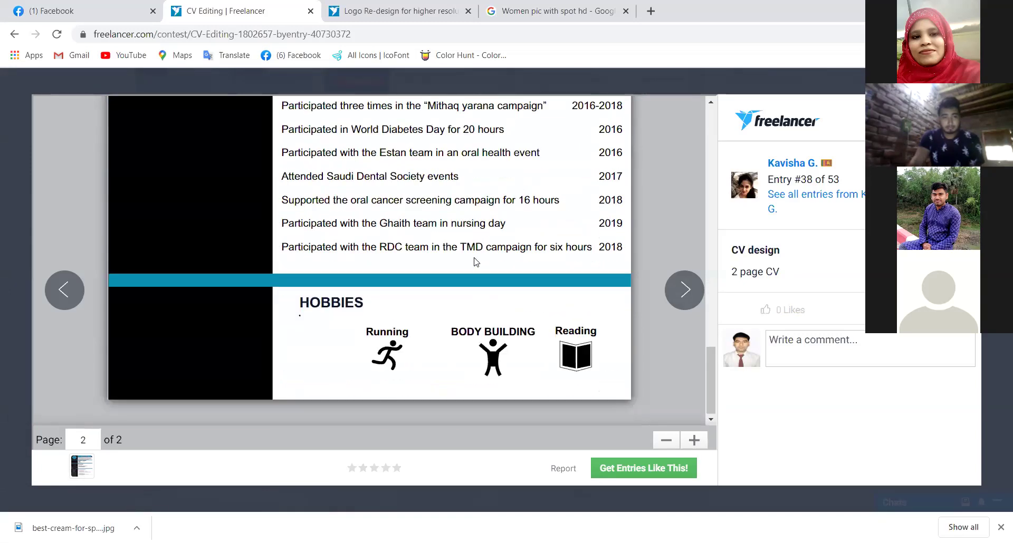
scroll(475, 258, "up", 5)
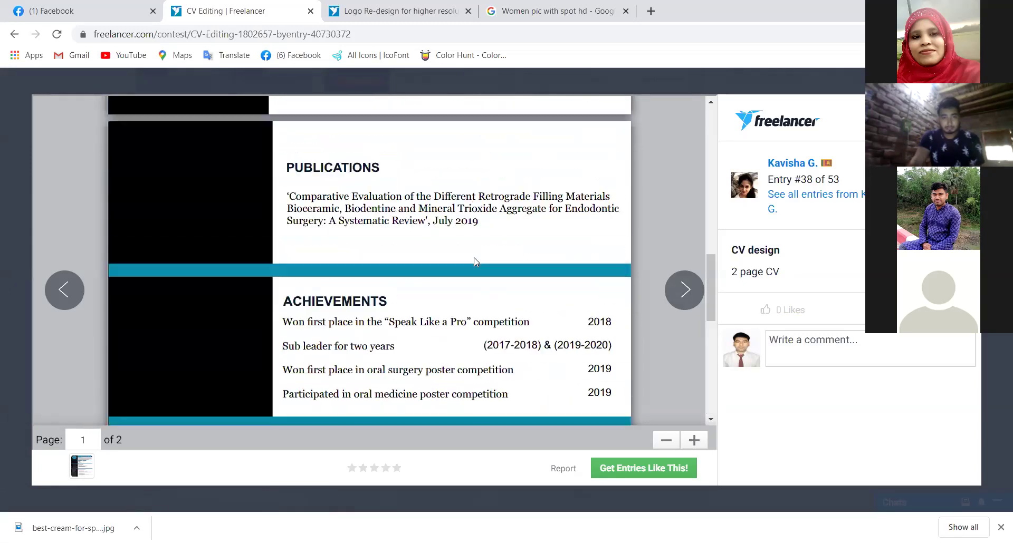
scroll(474, 258, "up", 3)
scroll(474, 258, "up", 4)
scroll(474, 258, "up", 4)
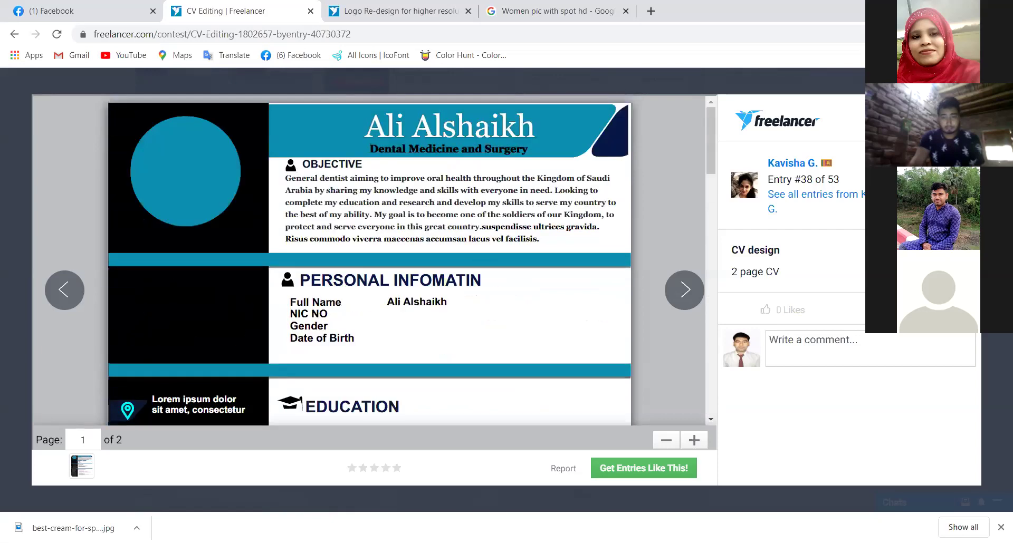
key("Escape")
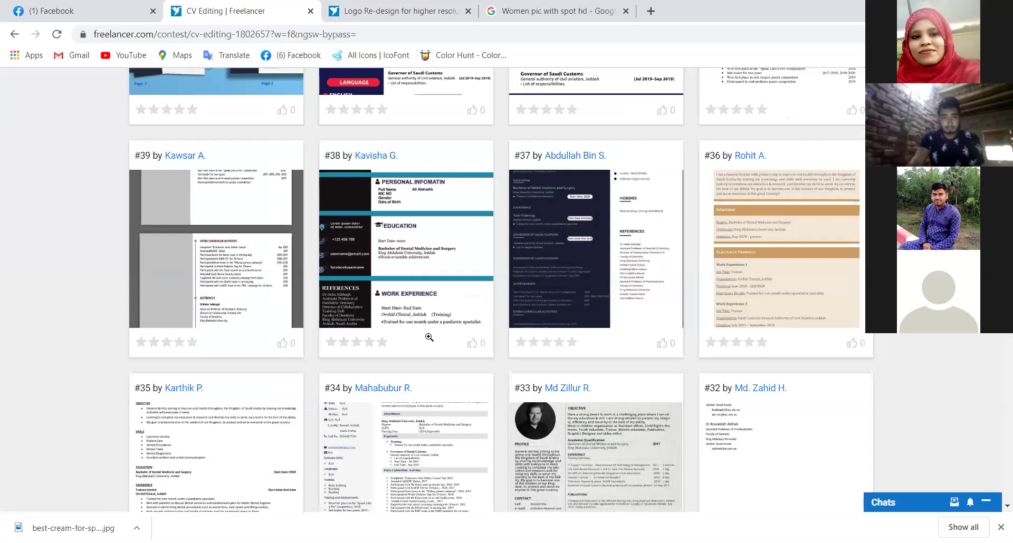
Open entry #34 full size and scroll through its whole CV
scroll(429, 338, "down", 3)
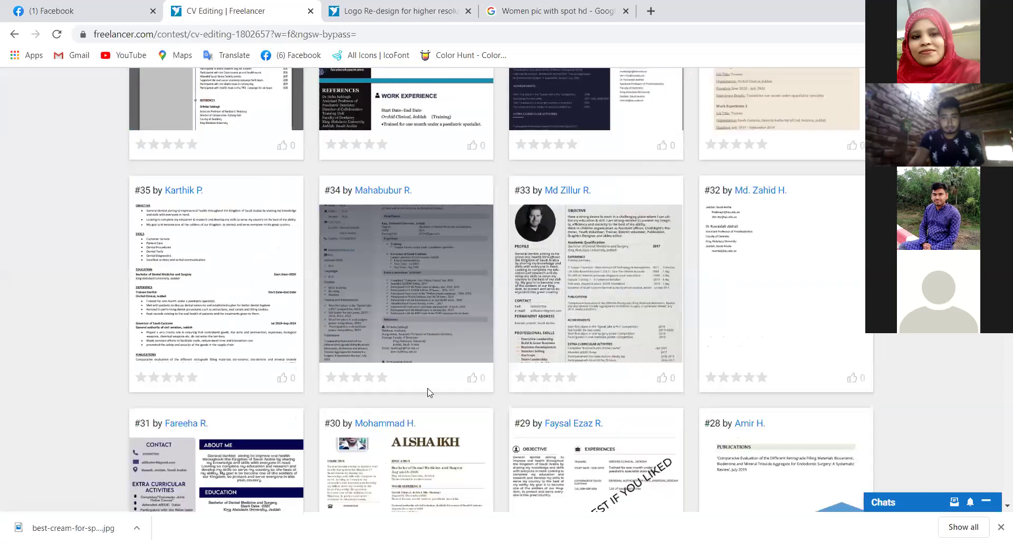
left_click(434, 296)
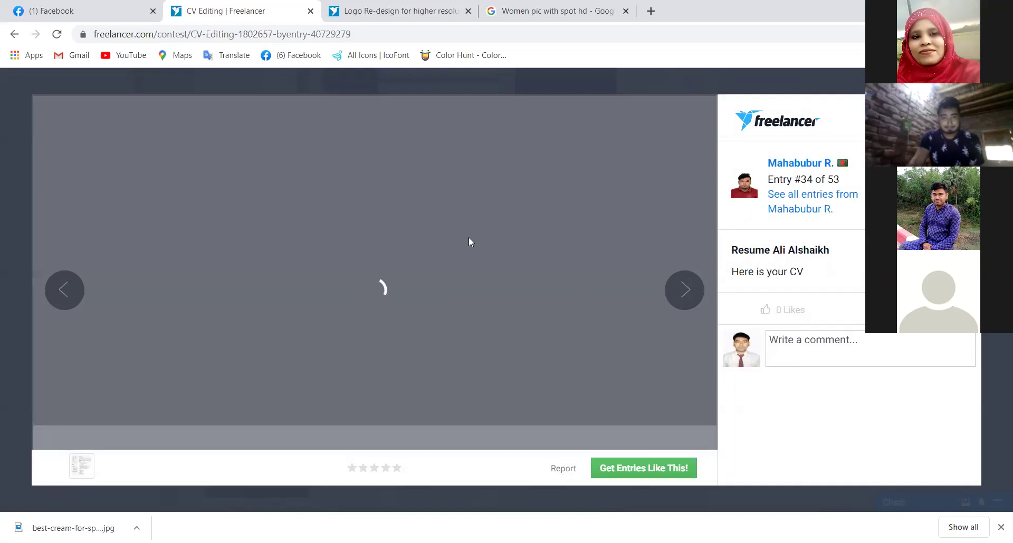
scroll(472, 232, "down", 1)
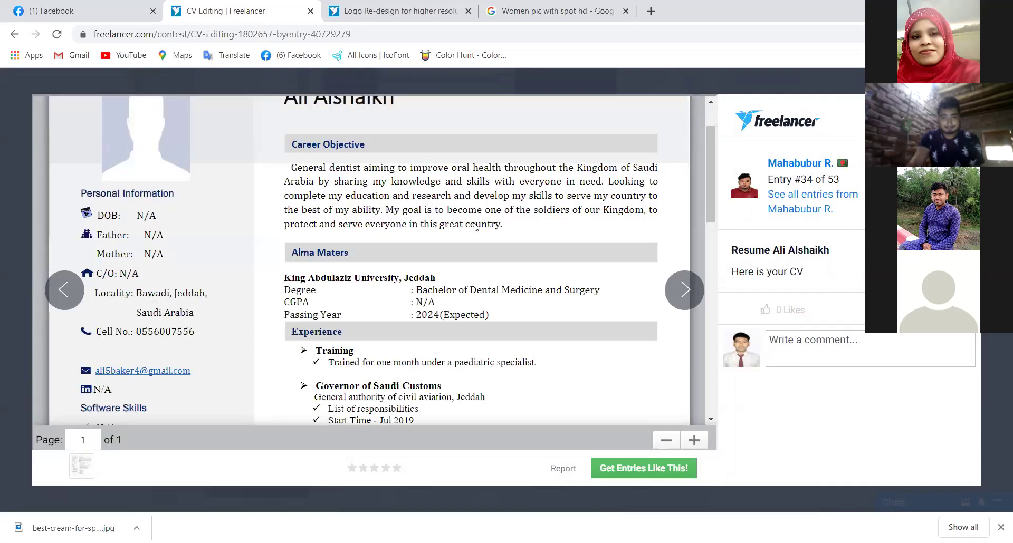
scroll(539, 212, "up", 1)
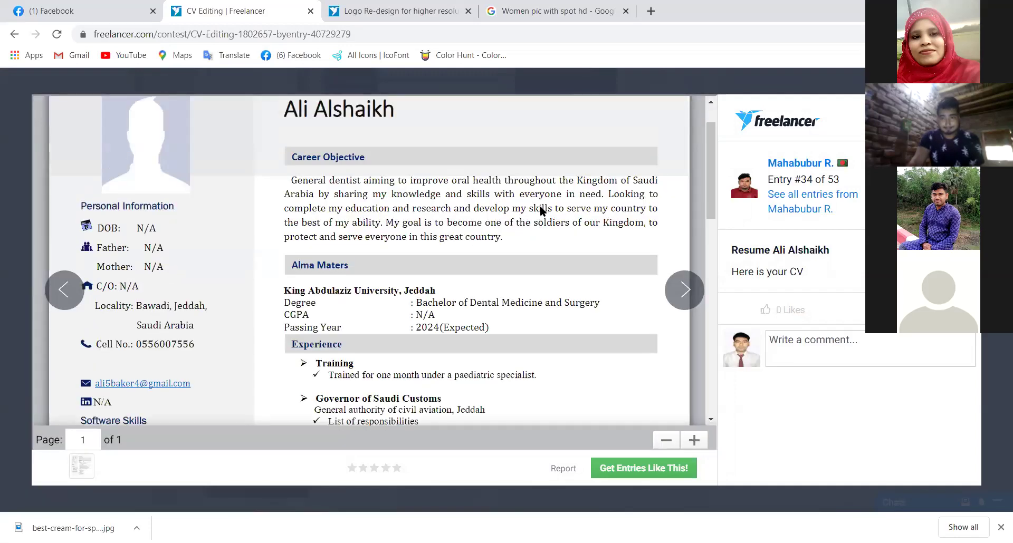
scroll(540, 211, "down", 2)
scroll(540, 211, "down", 3)
scroll(541, 210, "down", 2)
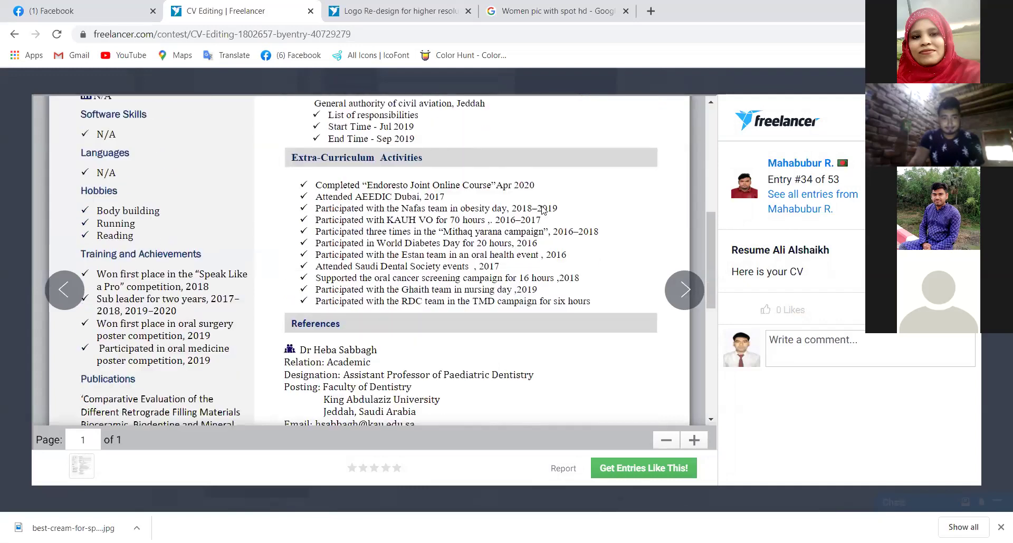
scroll(543, 210, "down", 3)
scroll(543, 210, "down", 4)
scroll(545, 210, "down", 2)
scroll(545, 210, "up", 5)
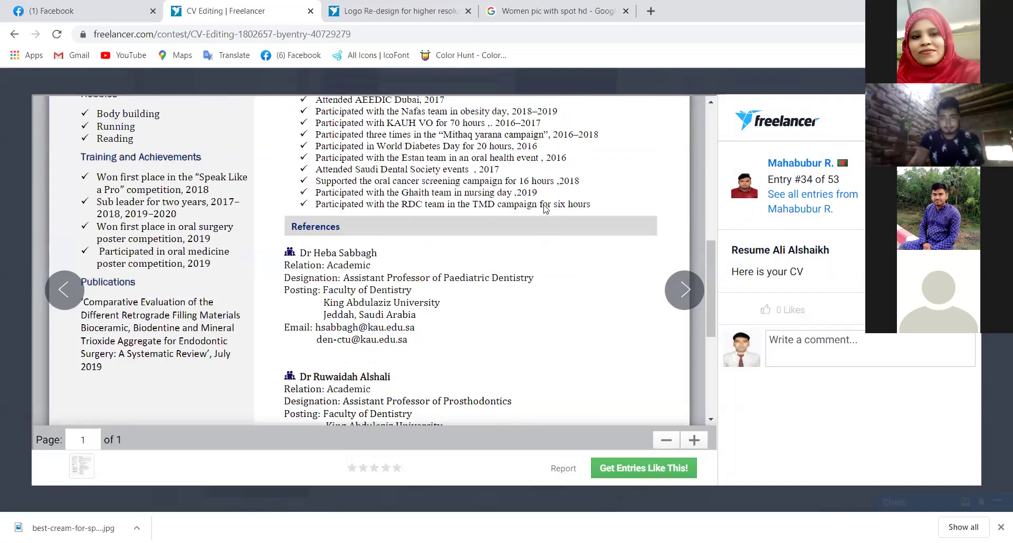
scroll(545, 210, "up", 2)
scroll(545, 210, "up", 1)
scroll(545, 210, "up", 6)
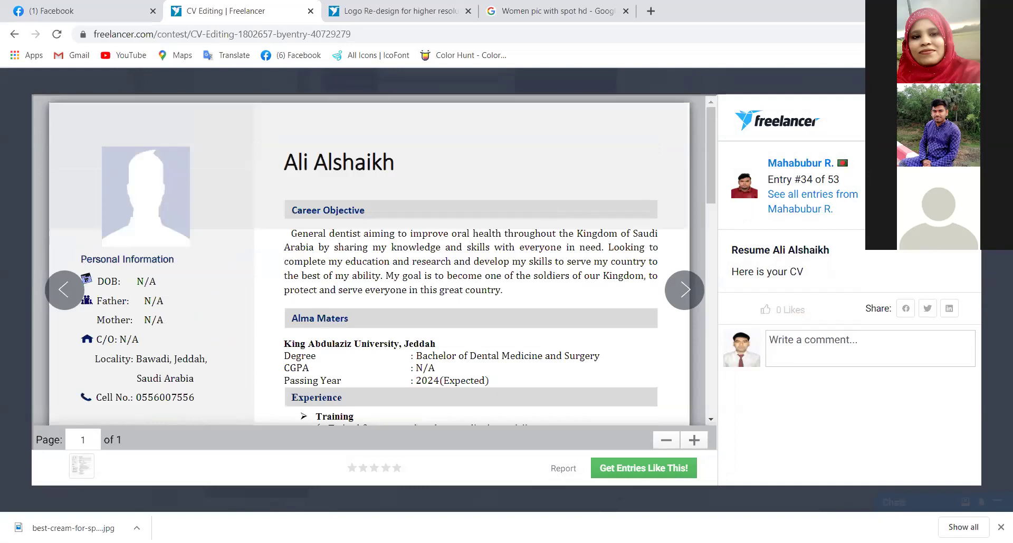
Close the CV viewer, scroll the entries grid, and stop sharing the browser screen
key("Escape")
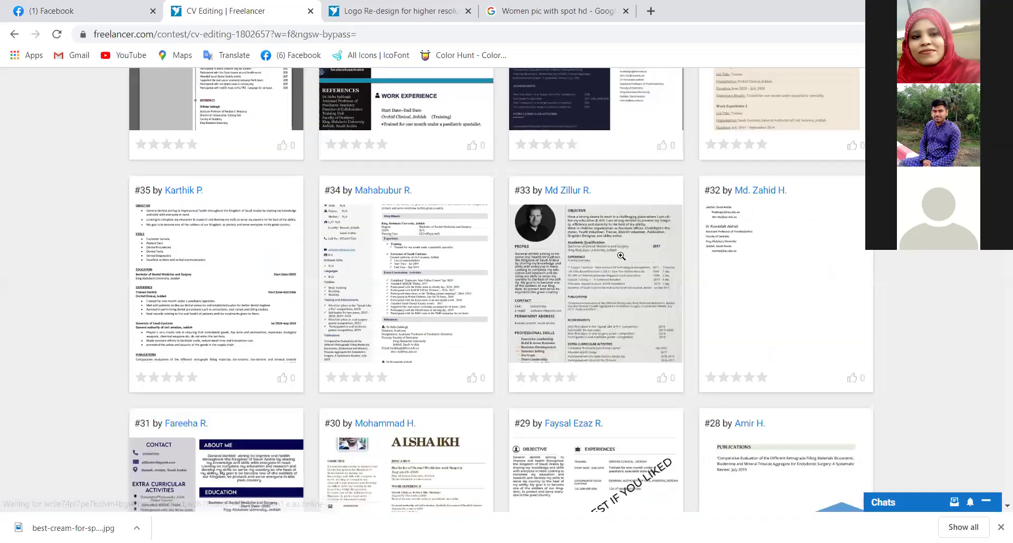
scroll(674, 215, "up", 6)
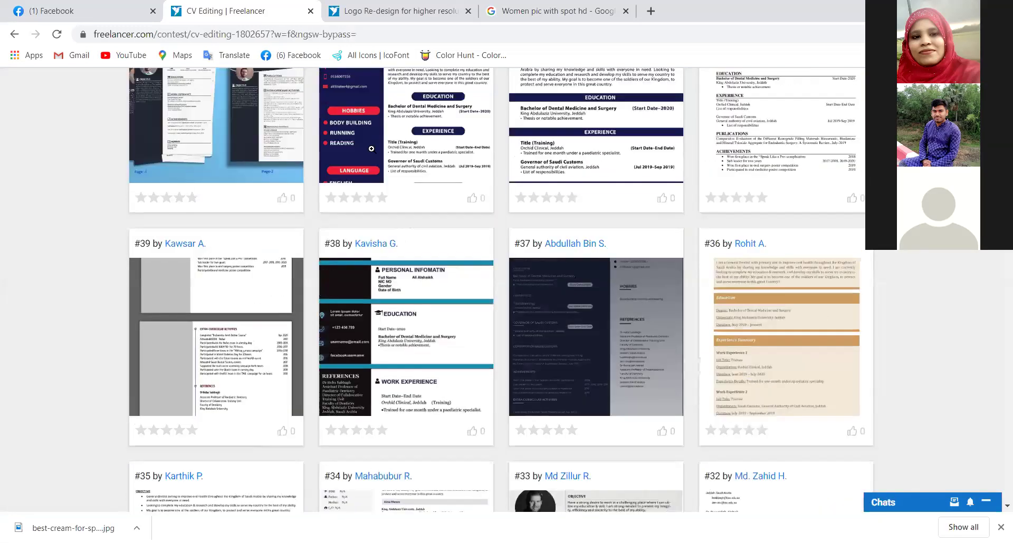
left_click(511, 26)
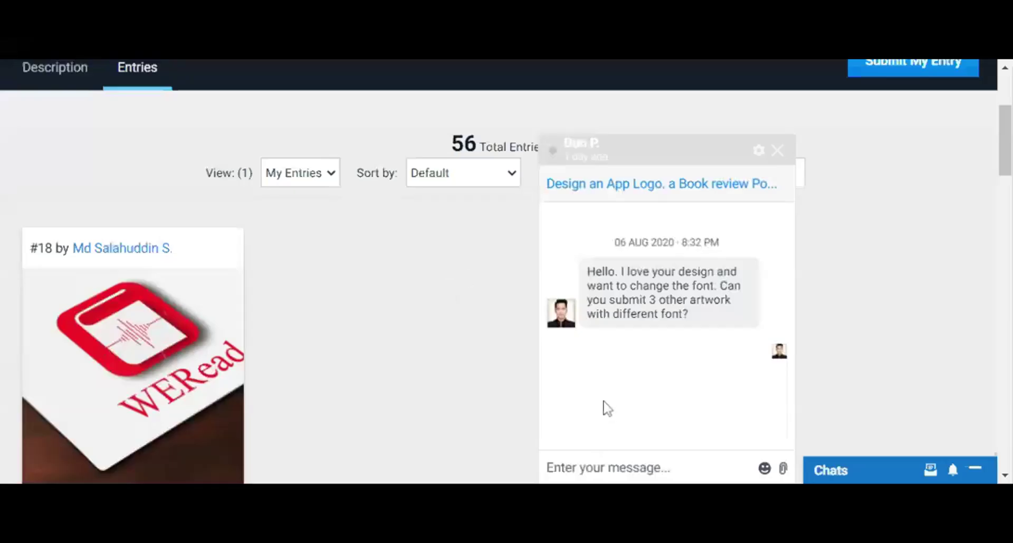
scroll(415, 314, "down", 1)
scroll(414, 313, "down", 3)
scroll(409, 318, "up", 5)
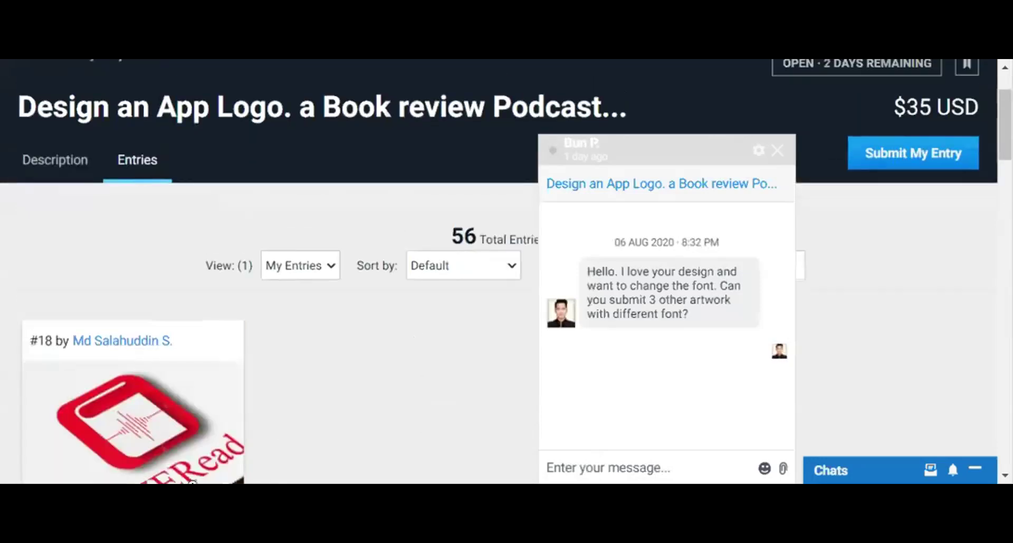
scroll(468, 361, "down", 2)
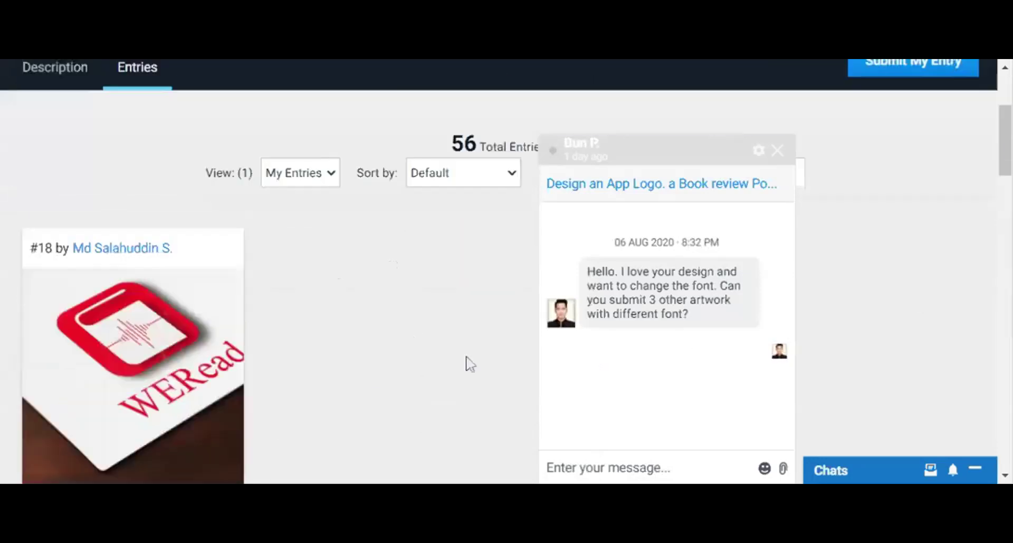
scroll(377, 375, "down", 1)
scroll(377, 374, "down", 2)
scroll(381, 373, "up", 2)
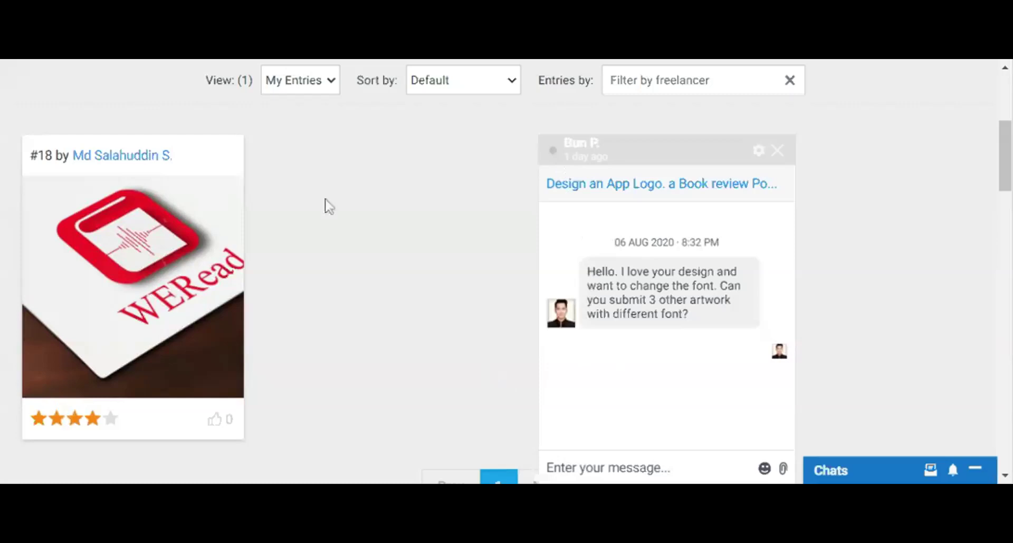
scroll(318, 262, "up", 1)
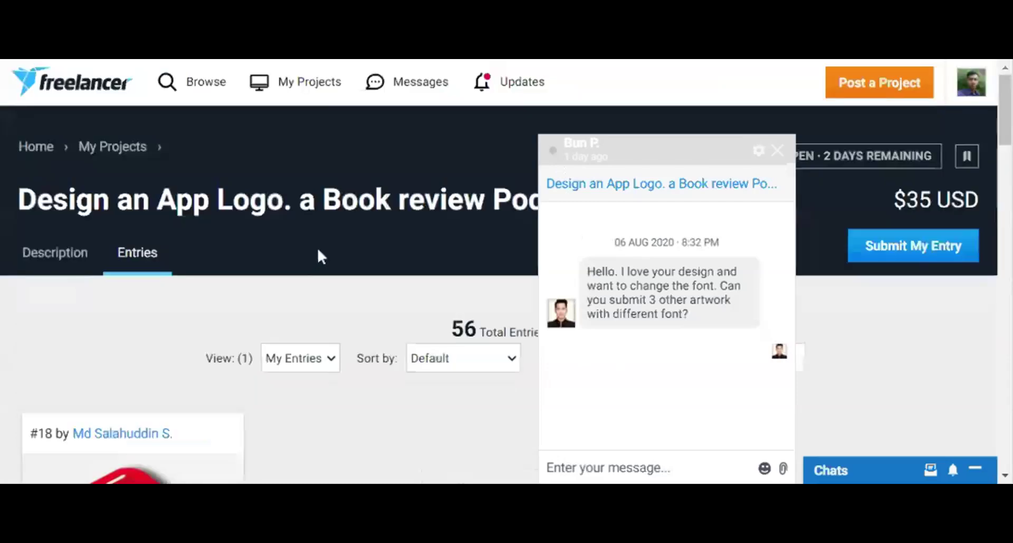
scroll(318, 262, "down", 1)
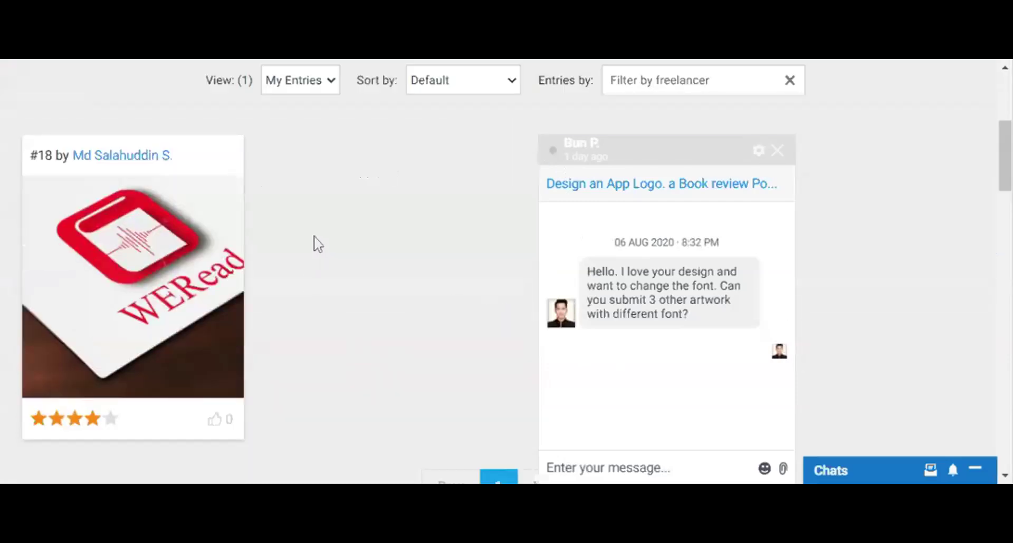
left_click(607, 468)
Dismiss the 'make a logo' job notification and bring up the View filter for entries
scroll(581, 298, "down", 2)
scroll(398, 298, "up", 2)
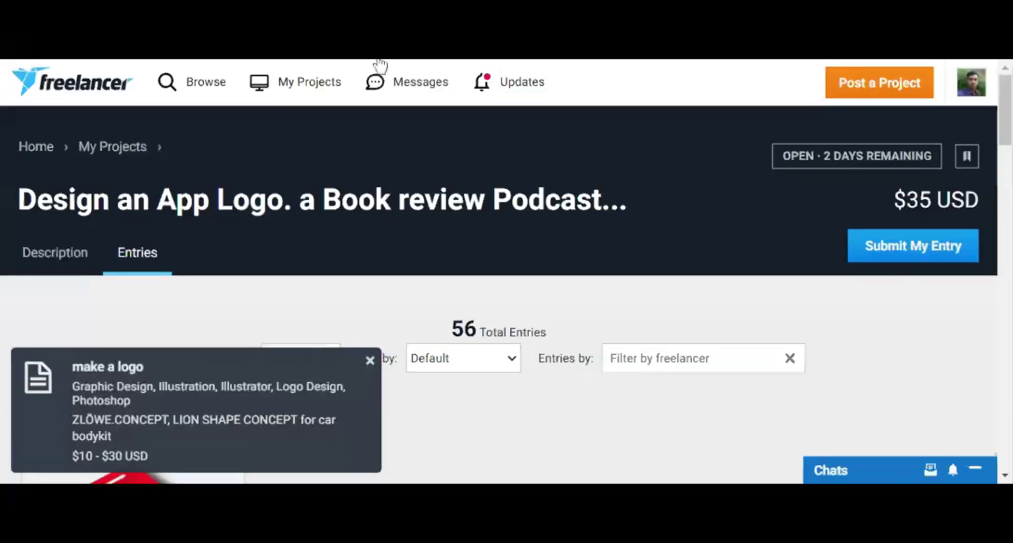
scroll(421, 243, "down", 8)
scroll(563, 305, "up", 4)
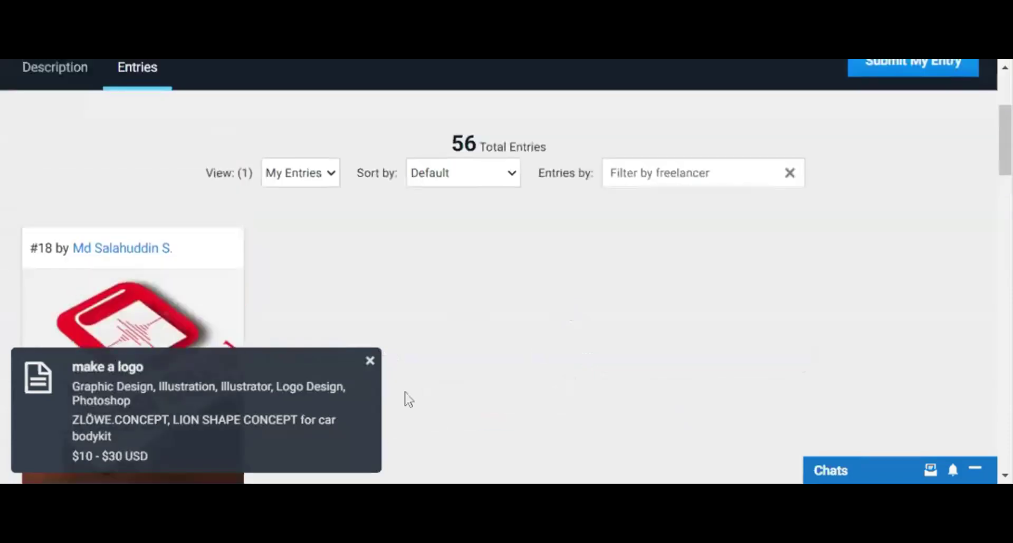
left_click(372, 367)
left_click(318, 181)
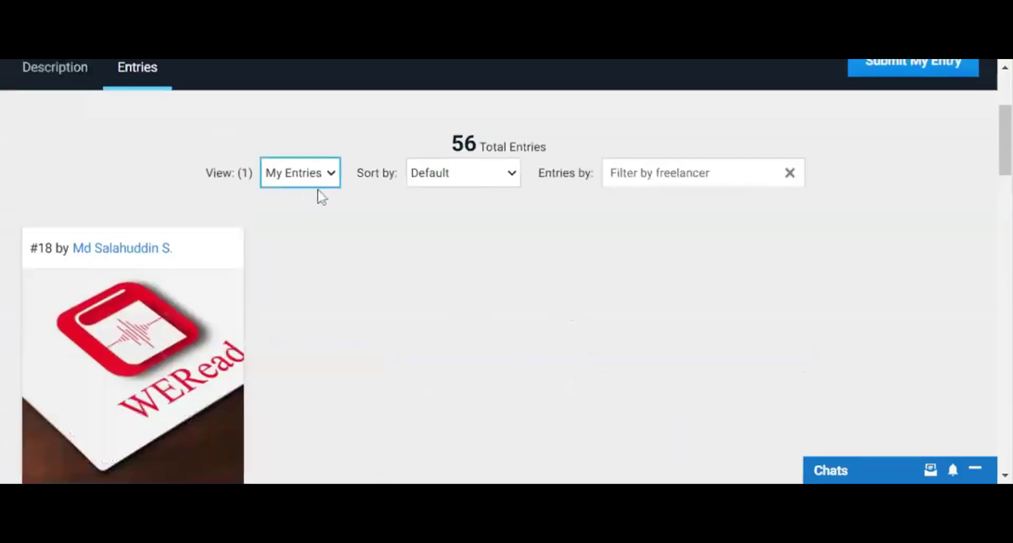
left_click(322, 206)
scroll(399, 231, "down", 3)
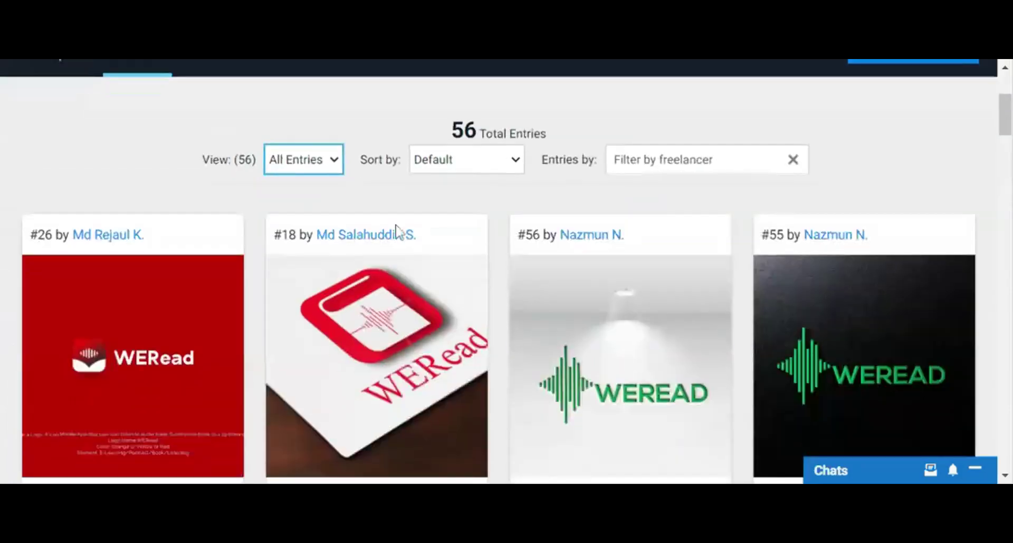
scroll(397, 232, "up", 2)
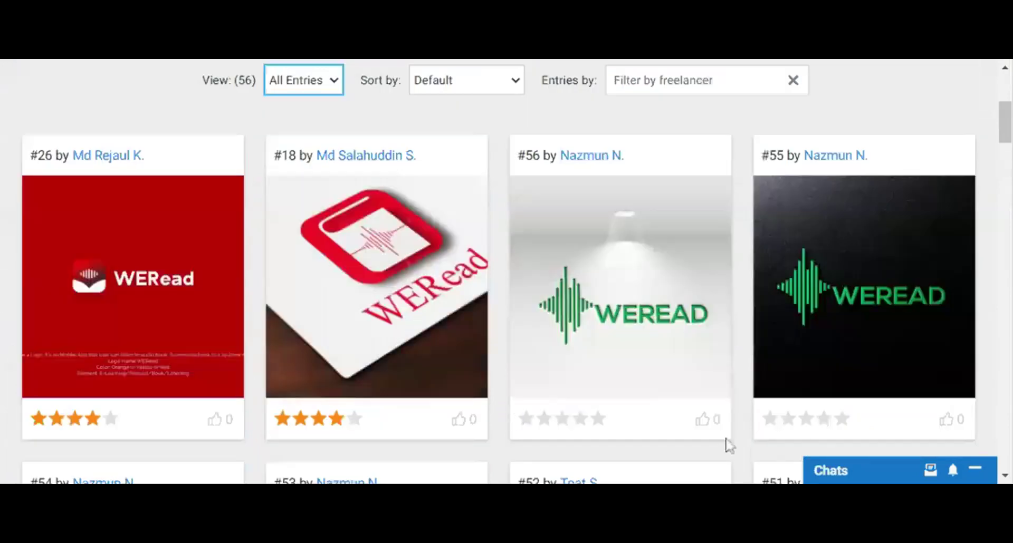
scroll(300, 417, "down", 2)
scroll(264, 395, "up", 2)
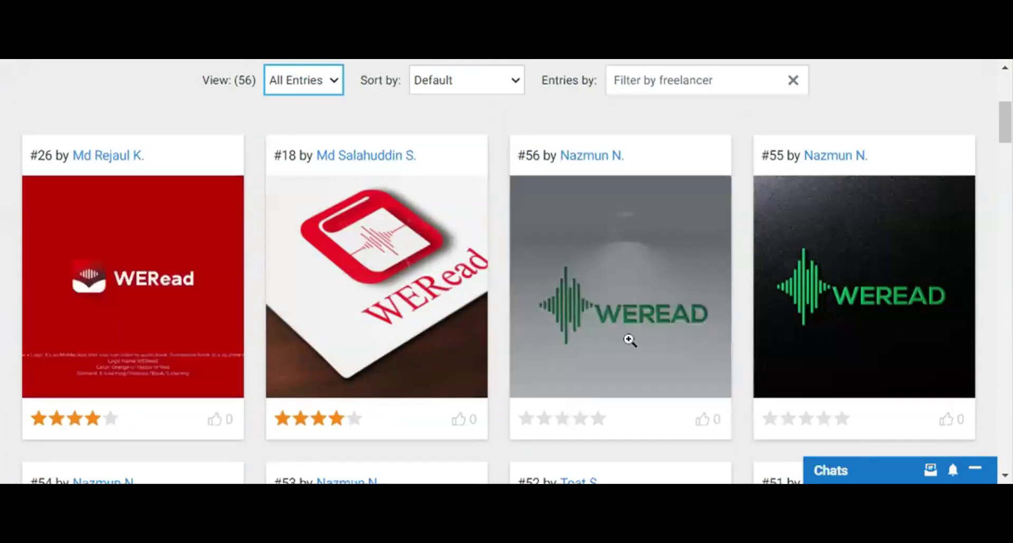
mouse_move(377, 286)
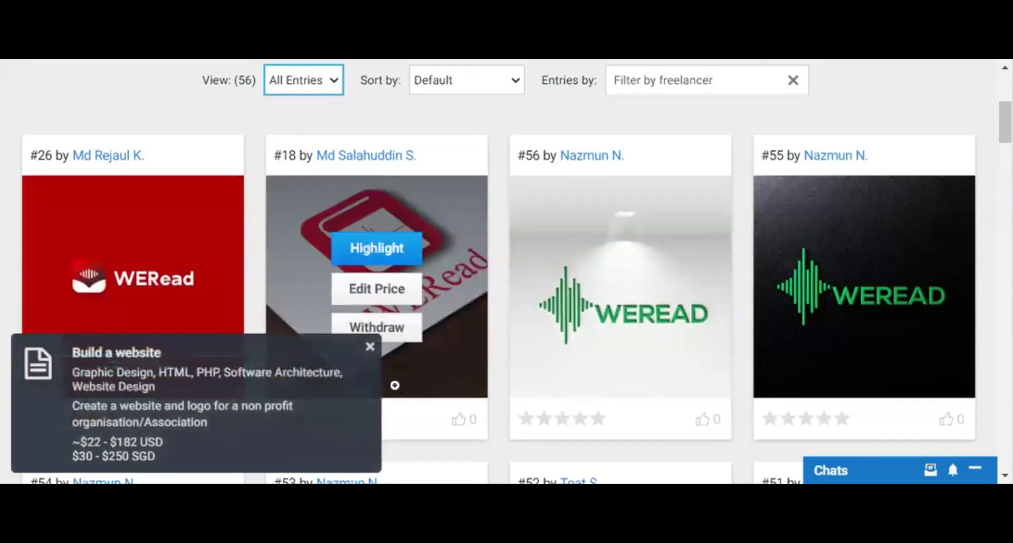
left_click(370, 347)
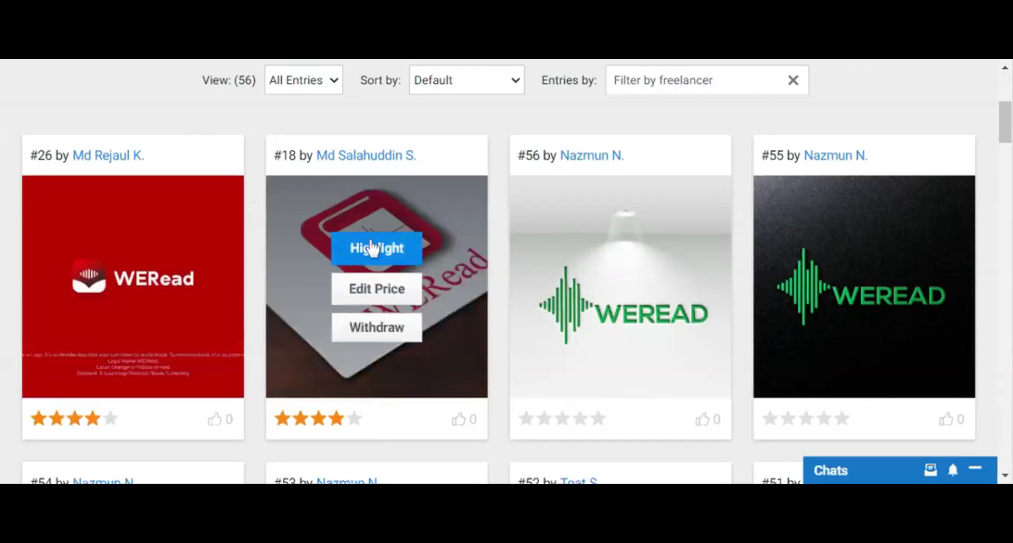
scroll(372, 247, "down", 2)
scroll(369, 247, "down", 4)
scroll(366, 240, "down", 2)
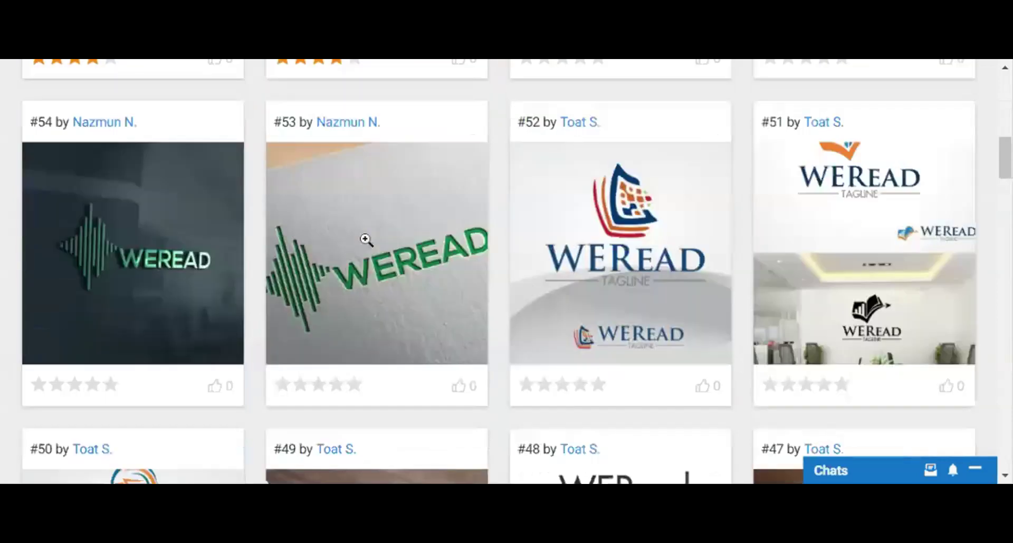
scroll(367, 239, "down", 4)
scroll(365, 240, "down", 2)
scroll(365, 240, "down", 2)
scroll(363, 238, "down", 6)
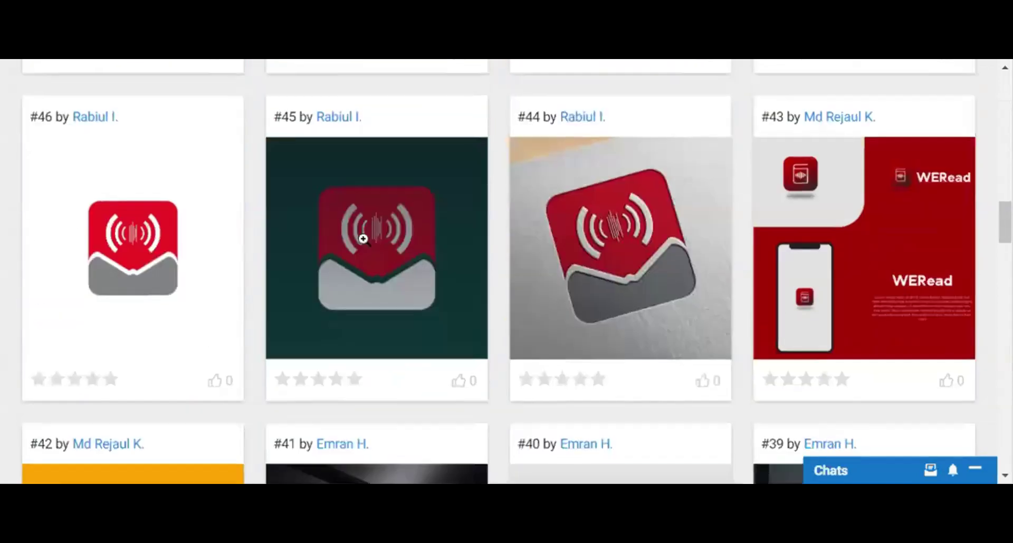
scroll(363, 238, "down", 2)
scroll(363, 240, "down", 4)
scroll(363, 238, "down", 2)
scroll(362, 243, "down", 2)
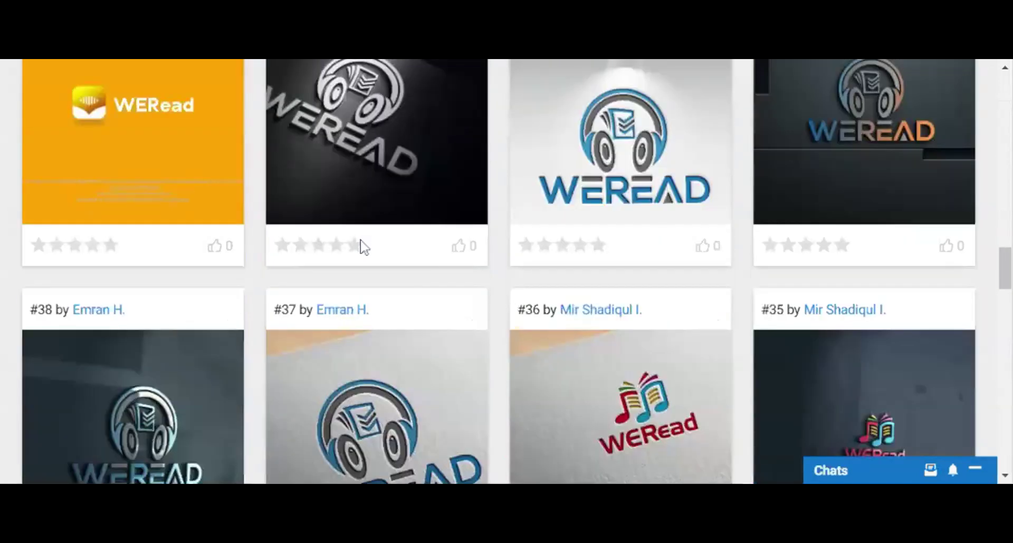
scroll(362, 244, "down", 2)
scroll(362, 244, "down", 4)
scroll(362, 244, "up", 3)
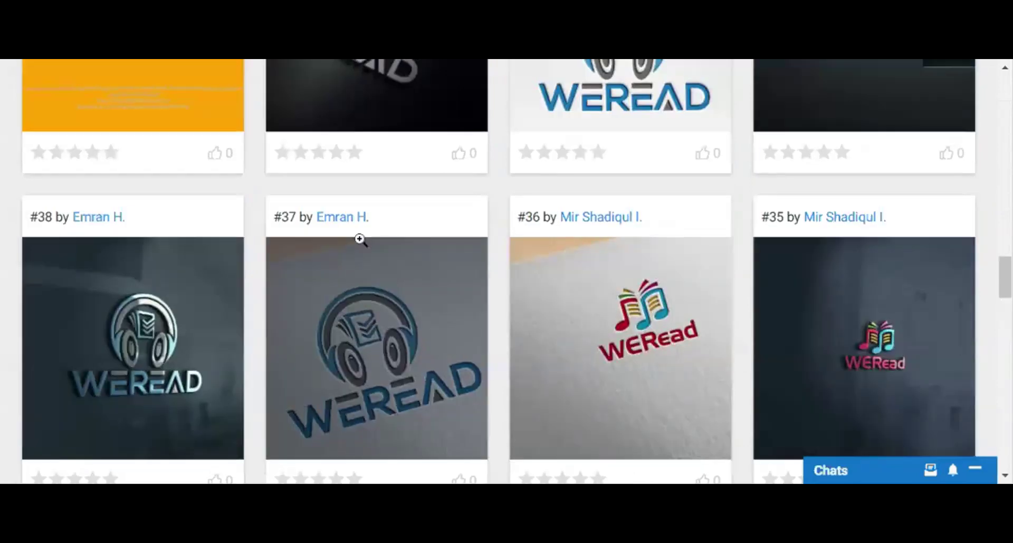
scroll(358, 235, "up", 2)
scroll(360, 240, "up", 10)
scroll(358, 236, "up", 2)
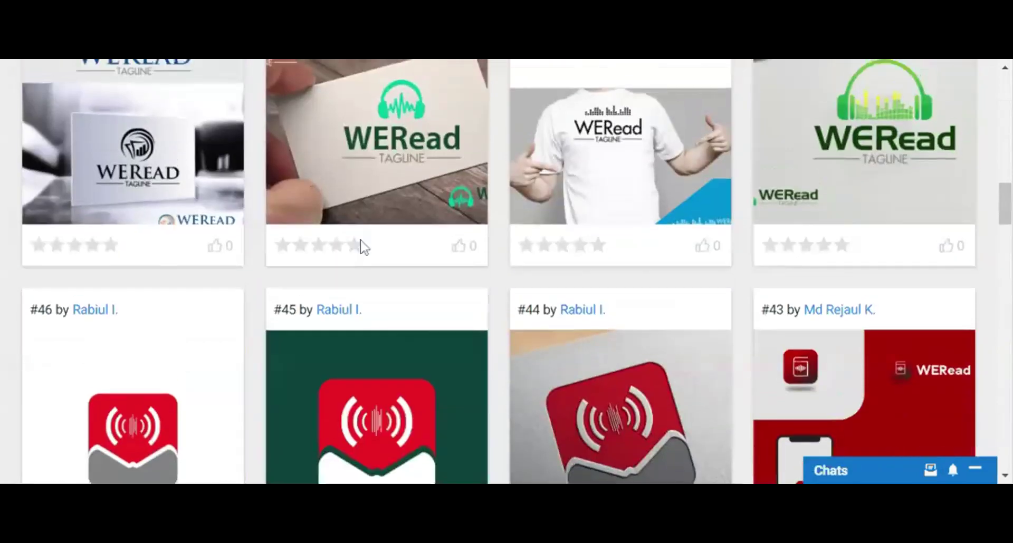
scroll(362, 245, "up", 2)
scroll(362, 245, "up", 2)
scroll(359, 242, "up", 2)
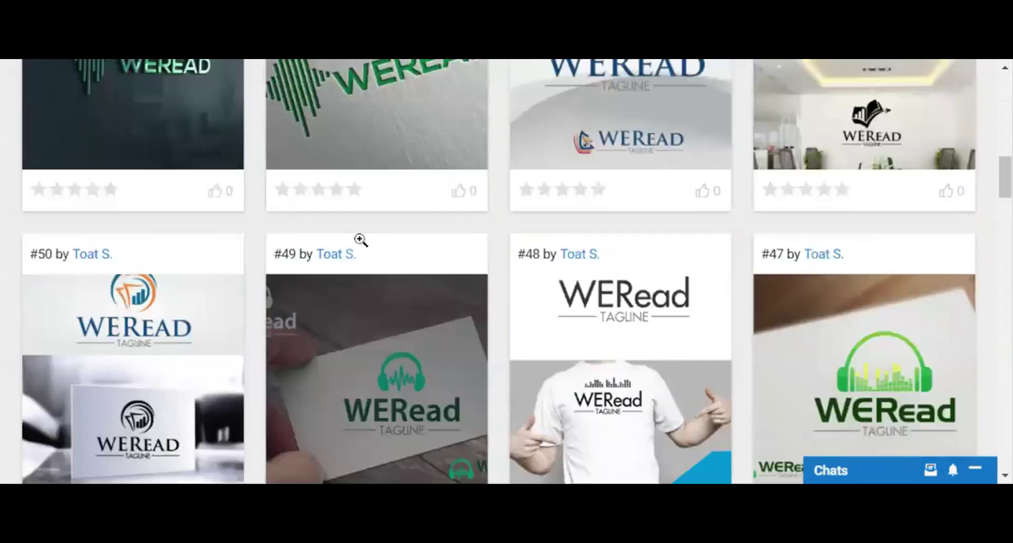
scroll(360, 242, "up", 2)
scroll(360, 239, "up", 5)
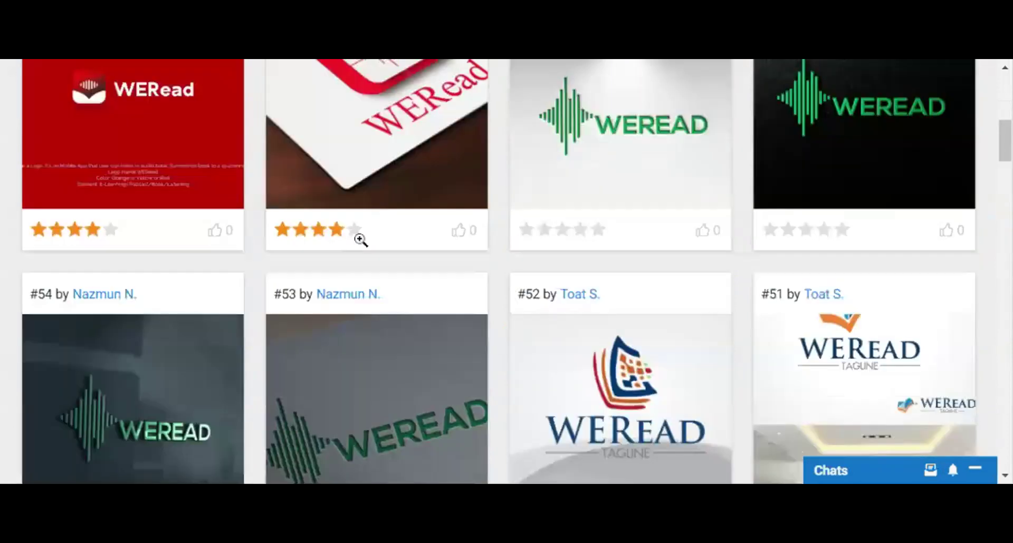
scroll(360, 239, "up", 3)
scroll(360, 239, "up", 5)
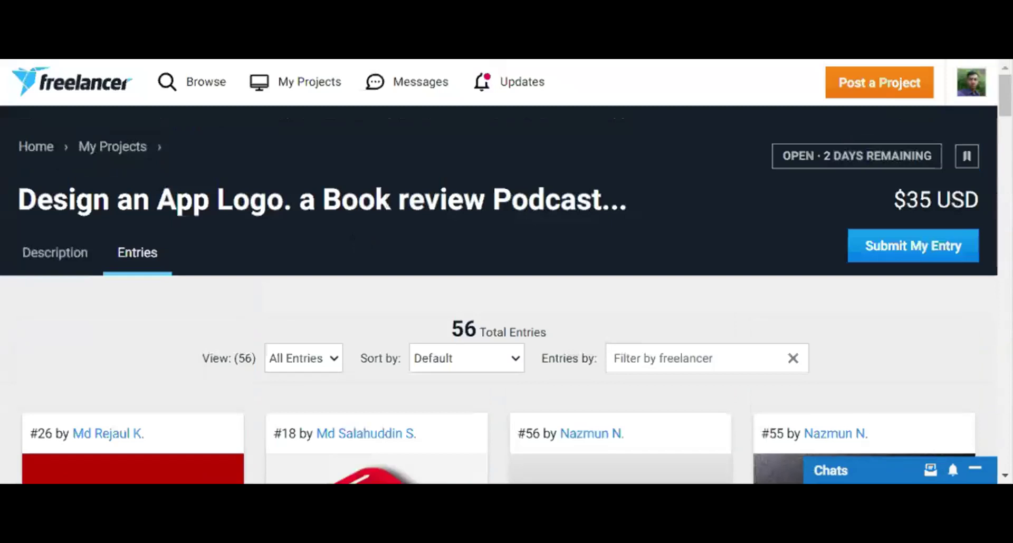
scroll(362, 244, "down", 2)
scroll(359, 244, "down", 2)
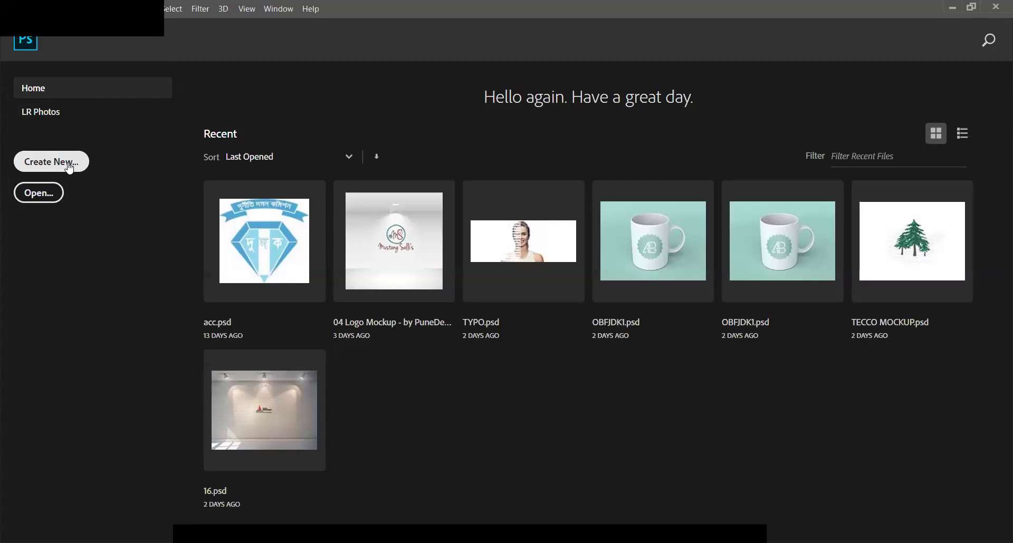
Create a new 1929 × 1080 pixel document at 300 pixels/inch
left_click(69, 168)
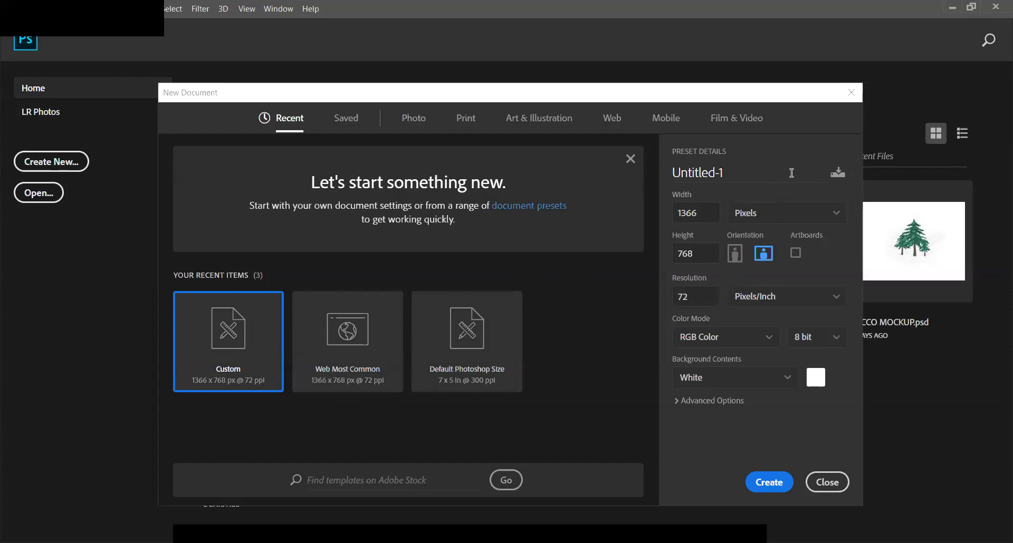
left_click(702, 211)
key("BackSpace")
type("1929")
left_click(697, 253)
key("BackSpace")
type("1080")
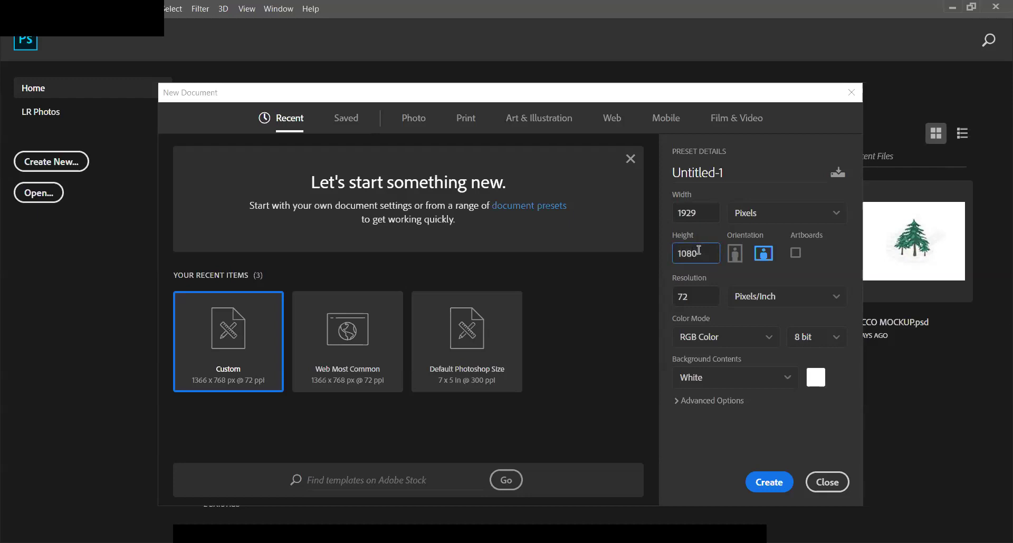
left_click(713, 297)
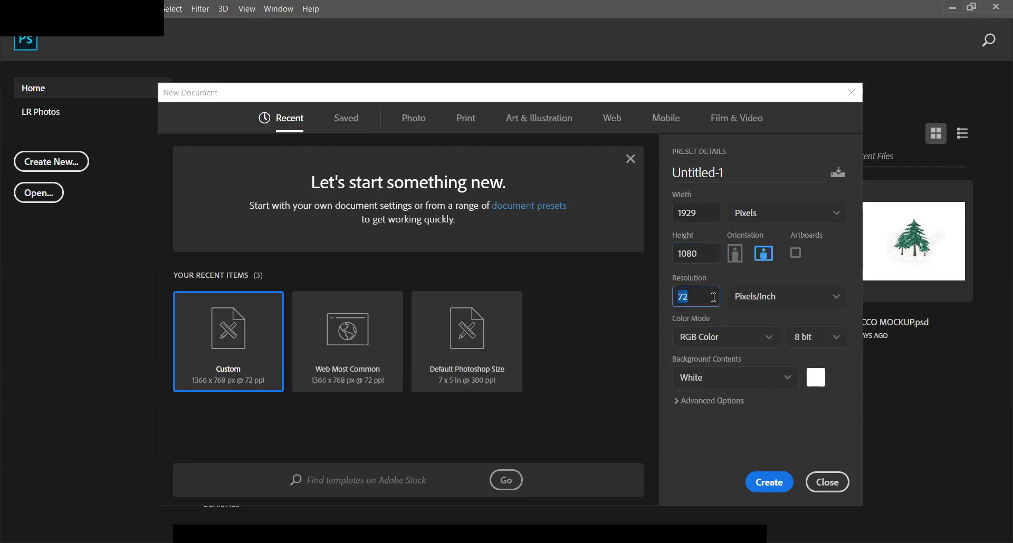
key("BackSpace")
type("3")
type("00")
left_click(764, 490)
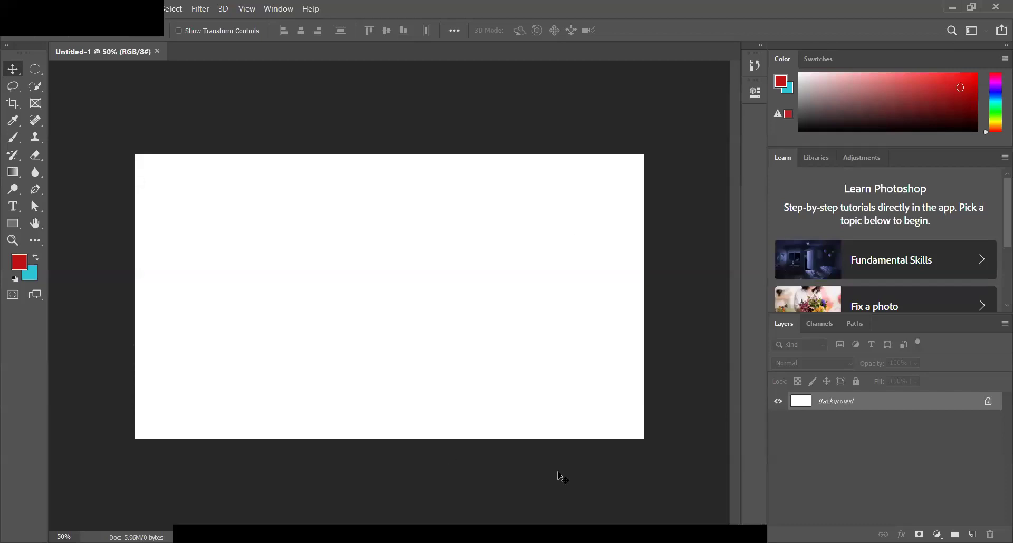
Start opening an image file, browsing to the Desktop folder
left_click(43, 7)
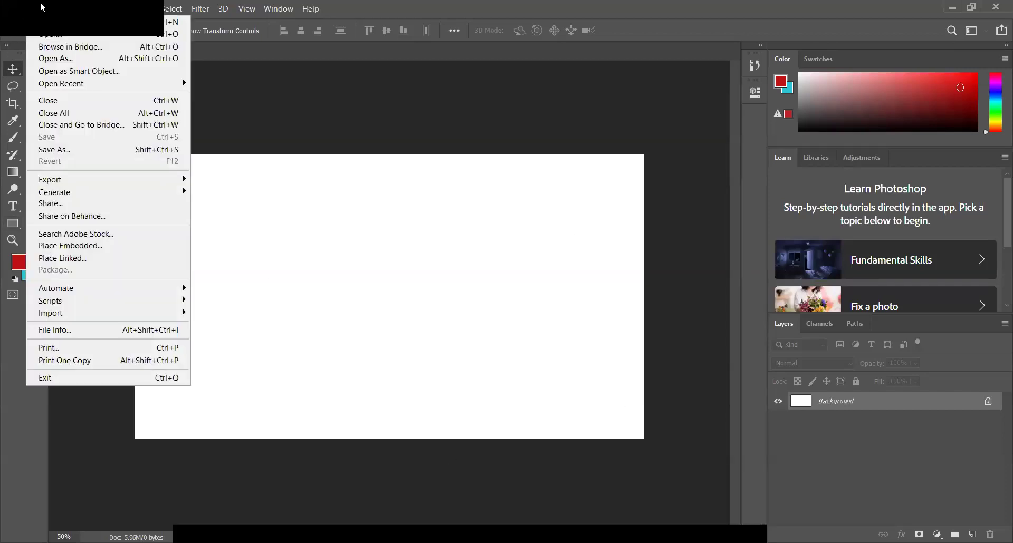
left_click(51, 36)
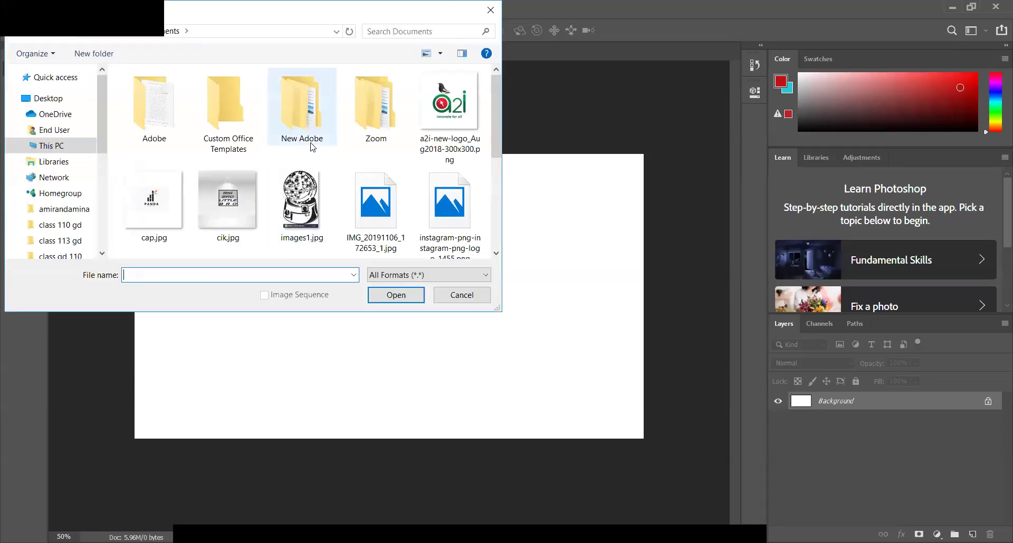
left_click(39, 101)
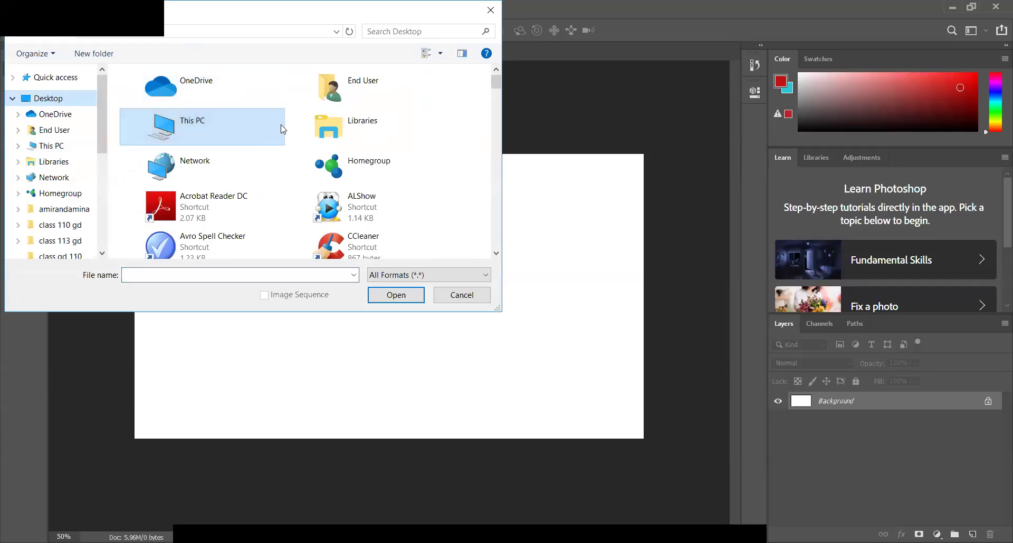
scroll(281, 127, "down", 3)
scroll(283, 129, "down", 3)
scroll(284, 129, "down", 3)
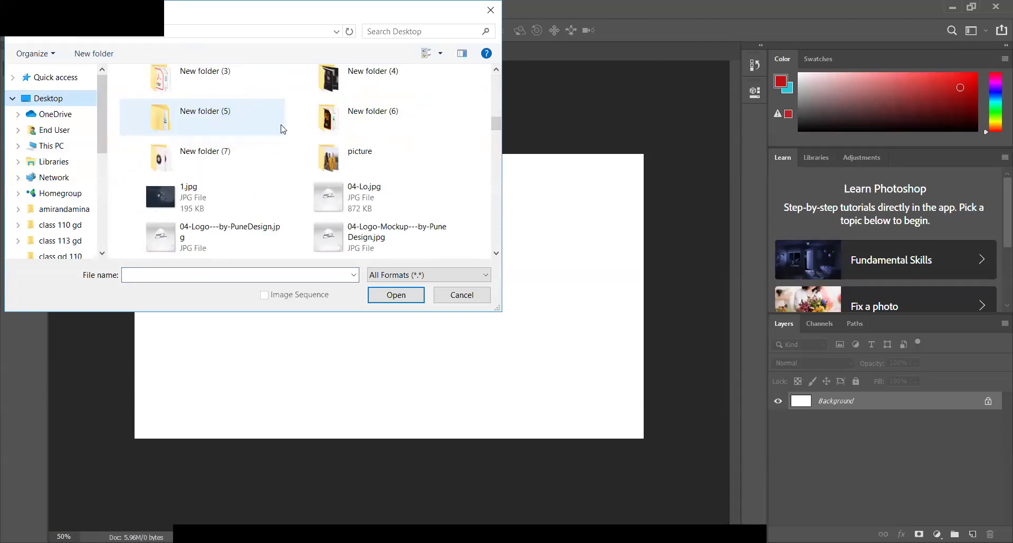
scroll(283, 129, "down", 3)
scroll(284, 129, "down", 3)
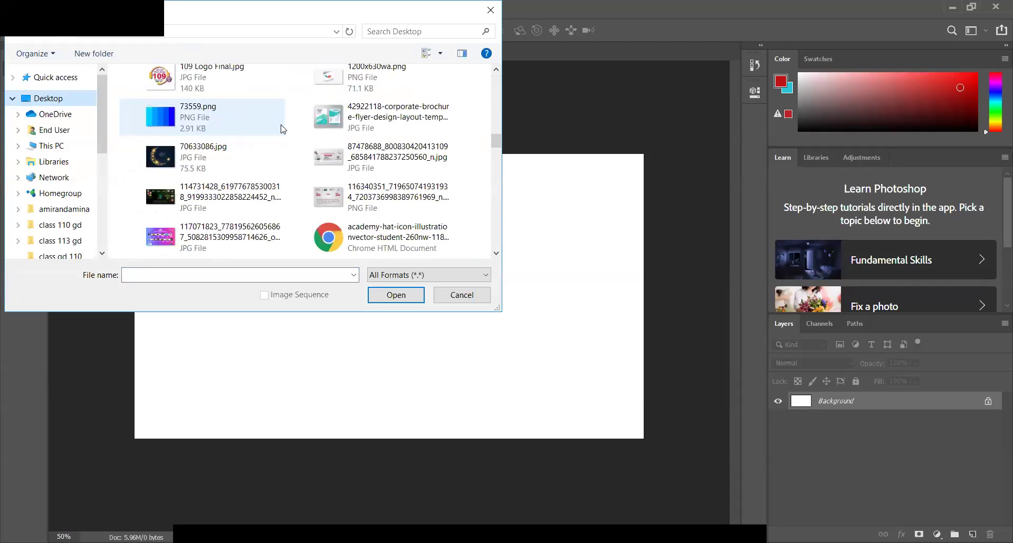
scroll(284, 129, "down", 3)
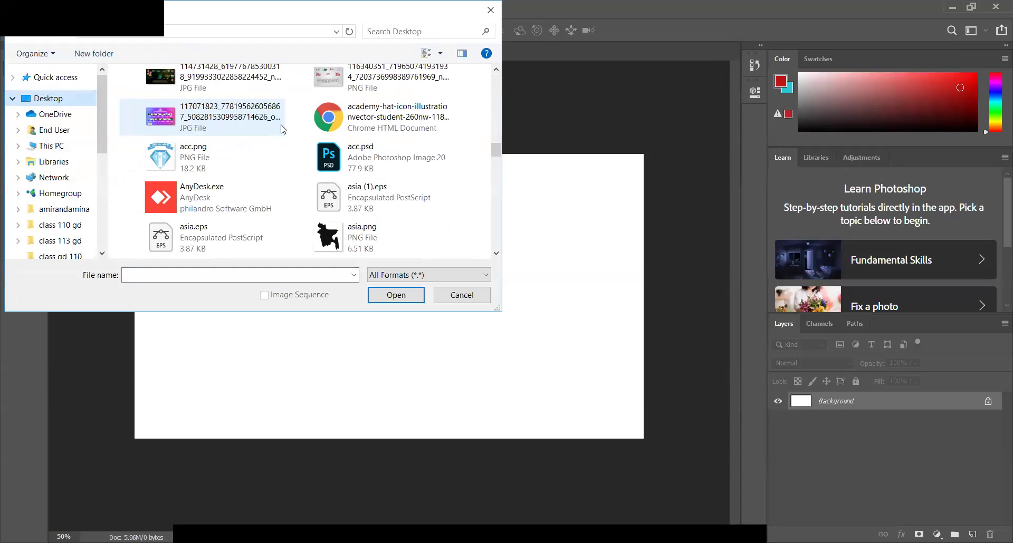
scroll(283, 129, "down", 3)
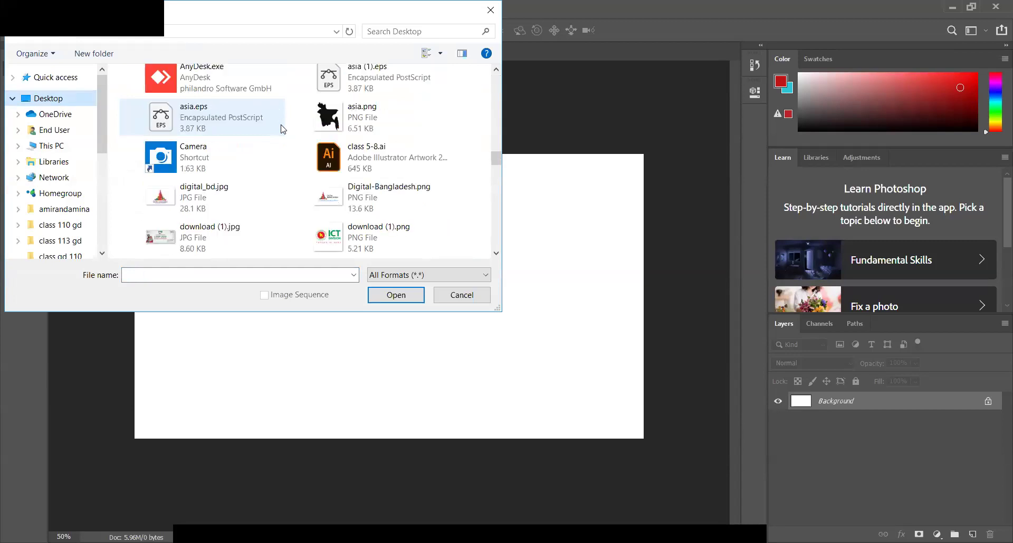
scroll(283, 129, "down", 3)
scroll(283, 130, "down", 3)
scroll(283, 130, "down", 3)
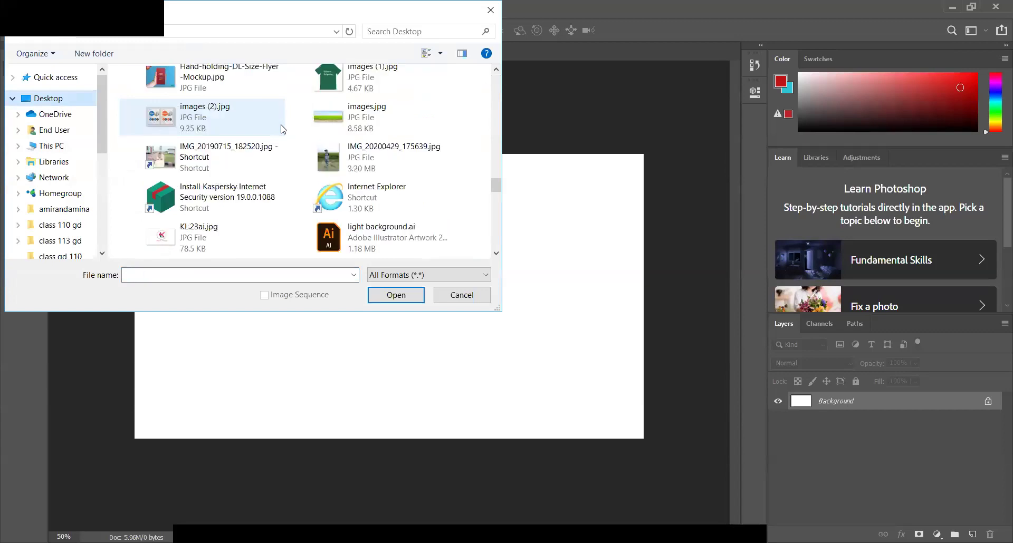
scroll(283, 129, "down", 3)
scroll(283, 129, "down", 3)
scroll(283, 129, "down", 6)
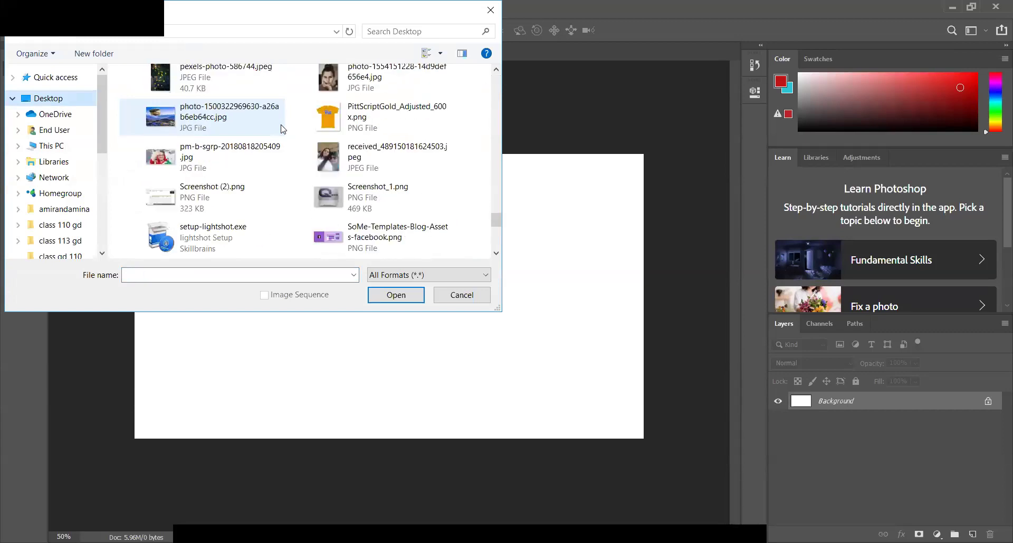
left_click(357, 76)
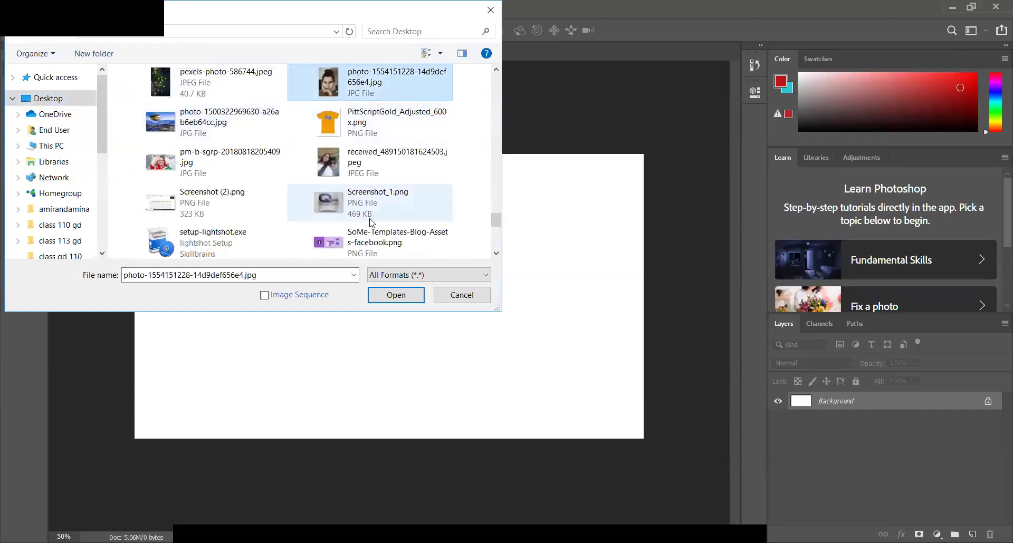
left_click(408, 296)
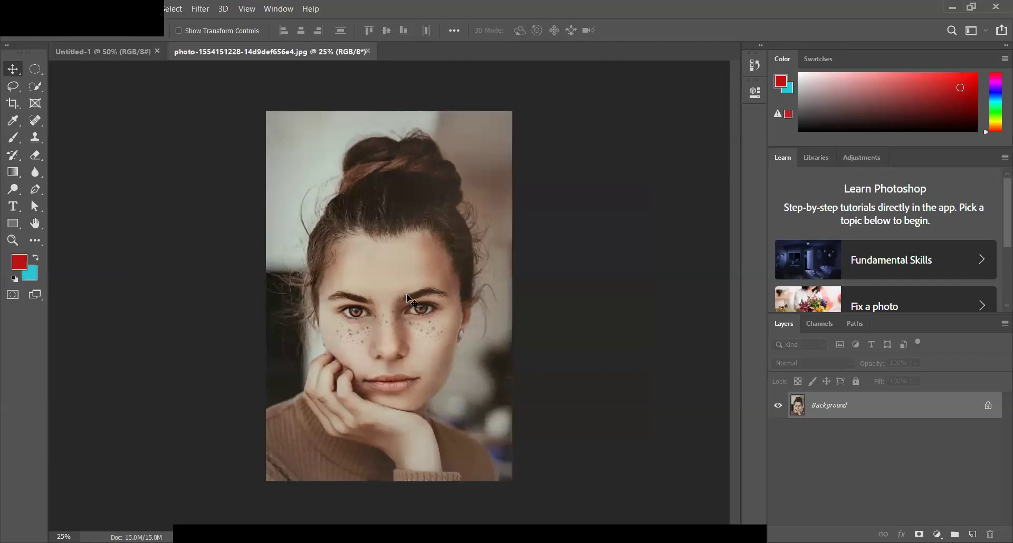
Drag the portrait into Untitled-1 as Layer 1, then return to the photo's tab
mouse_move(410, 300)
left_mouse_down()
mouse_move(127, 61)
mouse_move(371, 296)
left_mouse_up()
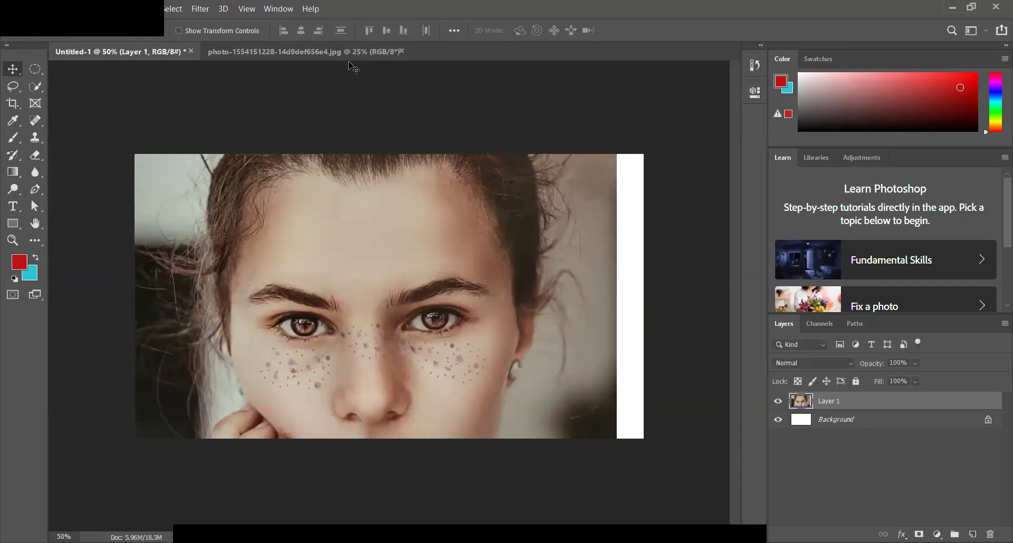
left_click(353, 54)
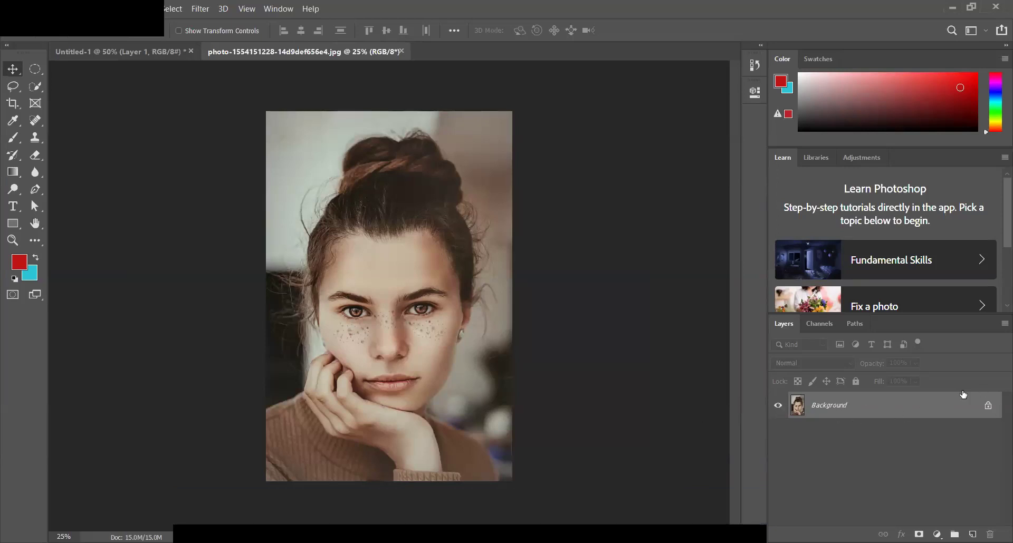
Duplicate the Background layer as a new layer named 'Blur'
right_click(829, 407)
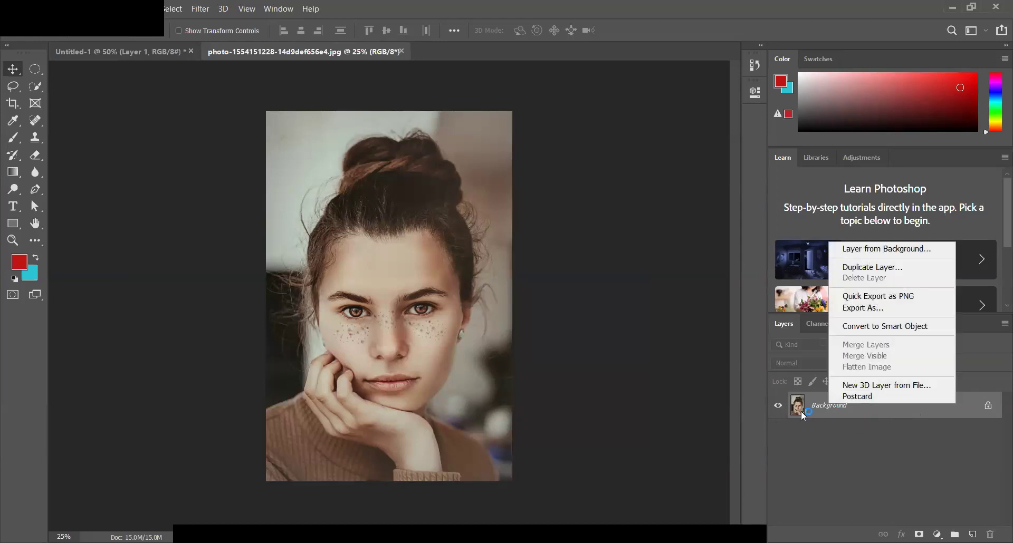
left_click(850, 268)
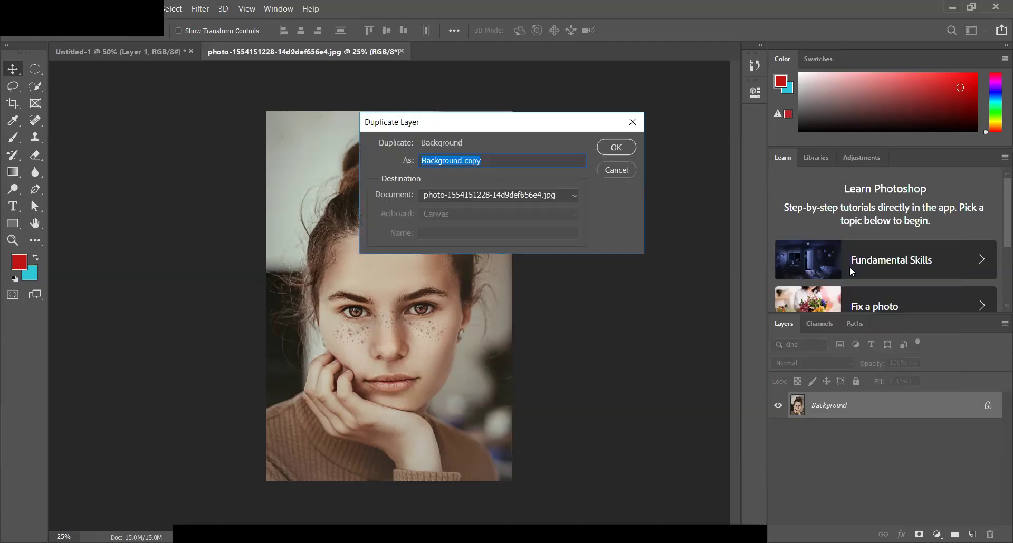
left_click(489, 158)
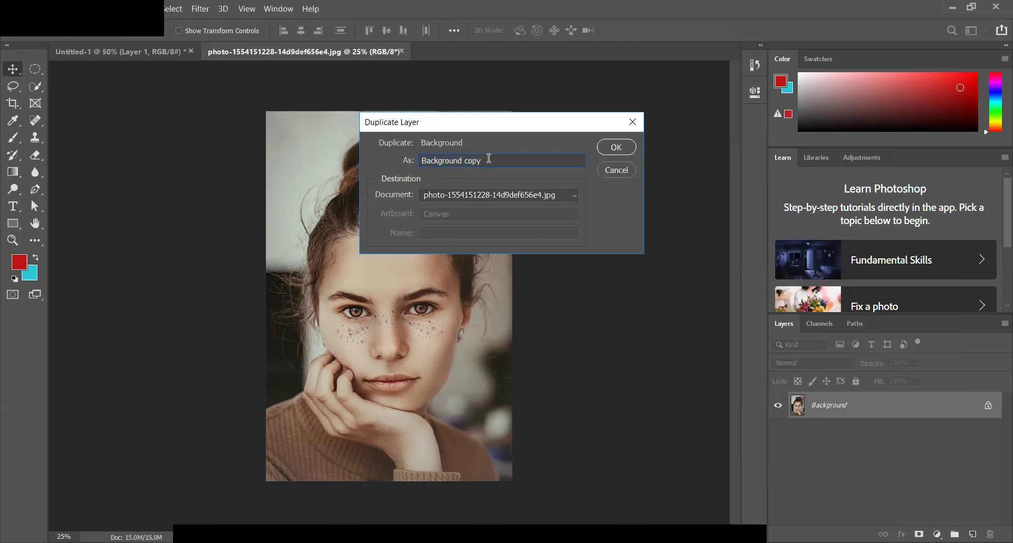
key("BackSpace")
key("BackSpace")
key("BackSpace")
key("BackSpace")
key("BackSpace")
key("BackSpace")
key("BackSpace")
key("BackSpace")
key("BackSpace")
key("BackSpace")
key("BackSpace")
key("BackSpace")
key("BackSpace")
type("Bl")
type("r")
key("BackSpace")
key("BackSpace")
type("u")
type("r")
left_click(617, 149)
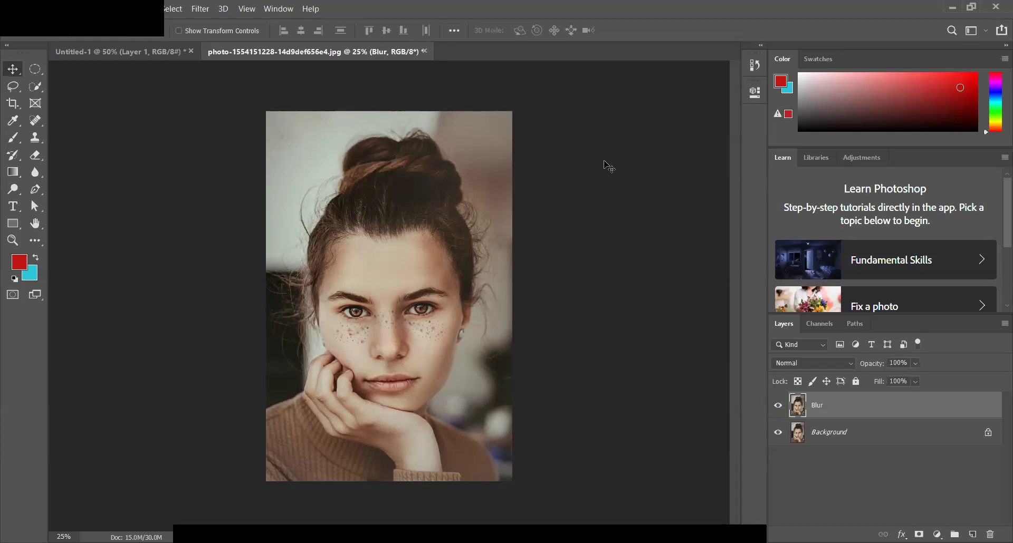
Set the background colour to near-white and the foreground colour to black
left_click(24, 275)
left_click(339, 117)
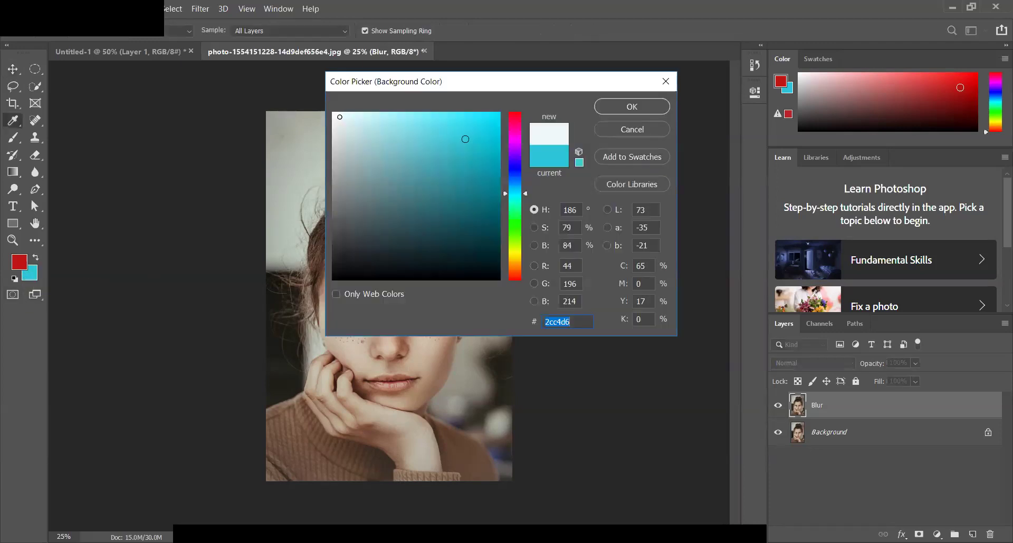
left_click(633, 105)
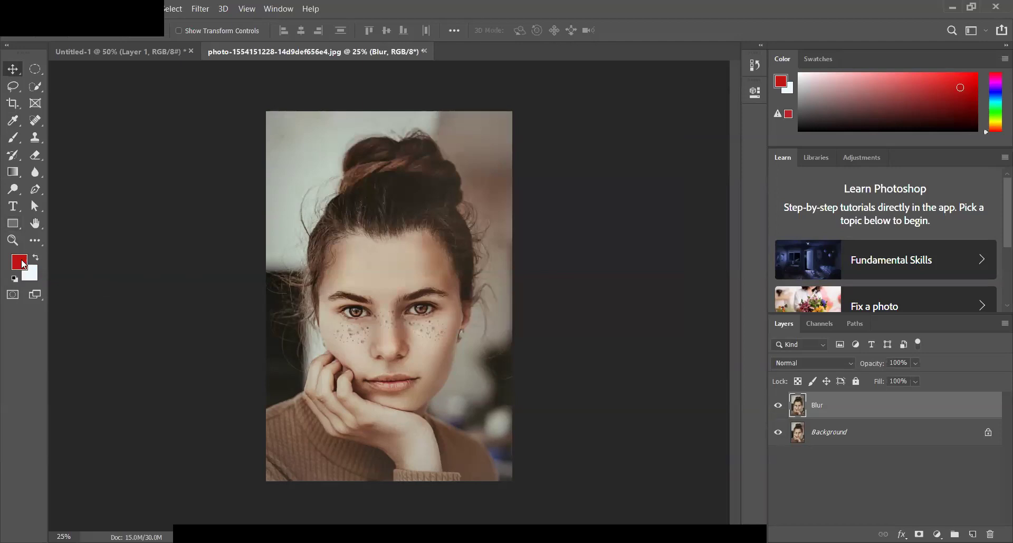
left_click(22, 263)
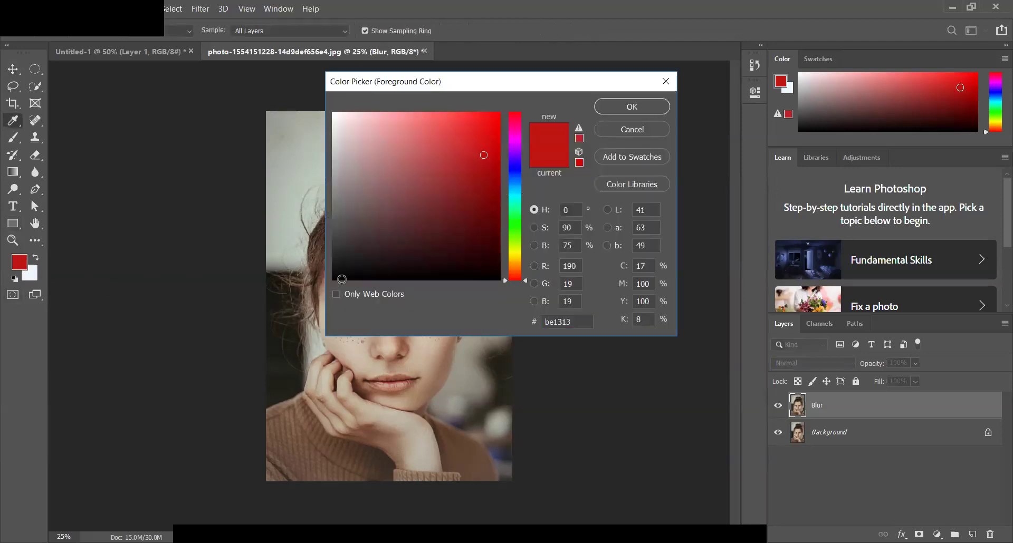
left_click(656, 106)
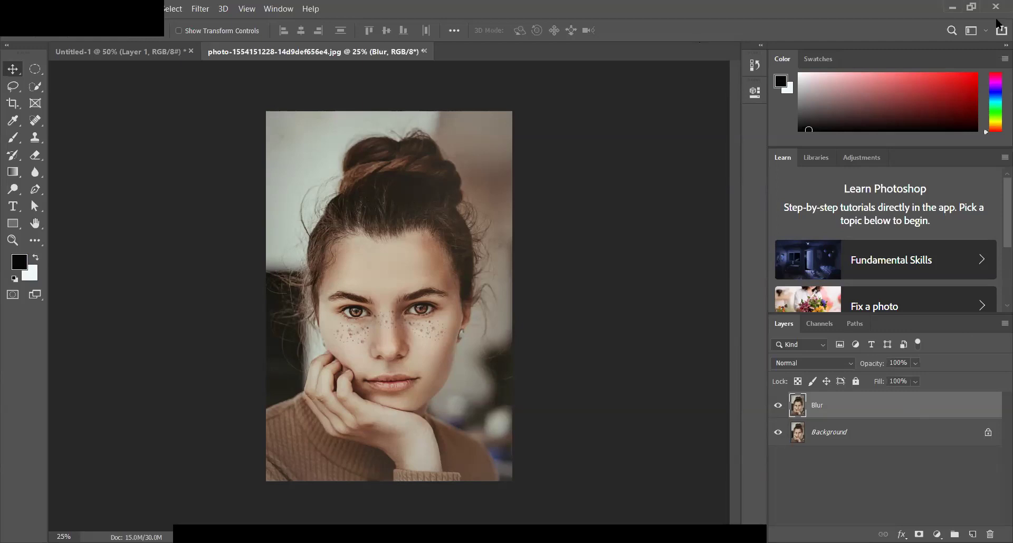
Briefly open and close the Blur layer's style settings, then bring up the Filter menu
double_click(854, 405)
left_click(750, 63)
left_click(209, 10)
mouse_move(238, 150)
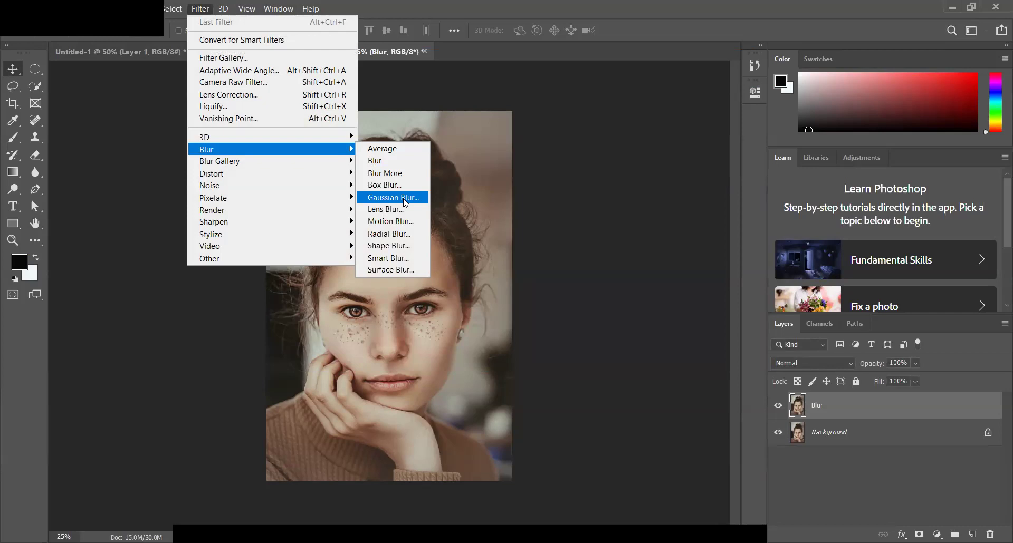
Open Gaussian Blur and zoom its preview out to show the face
left_click(405, 198)
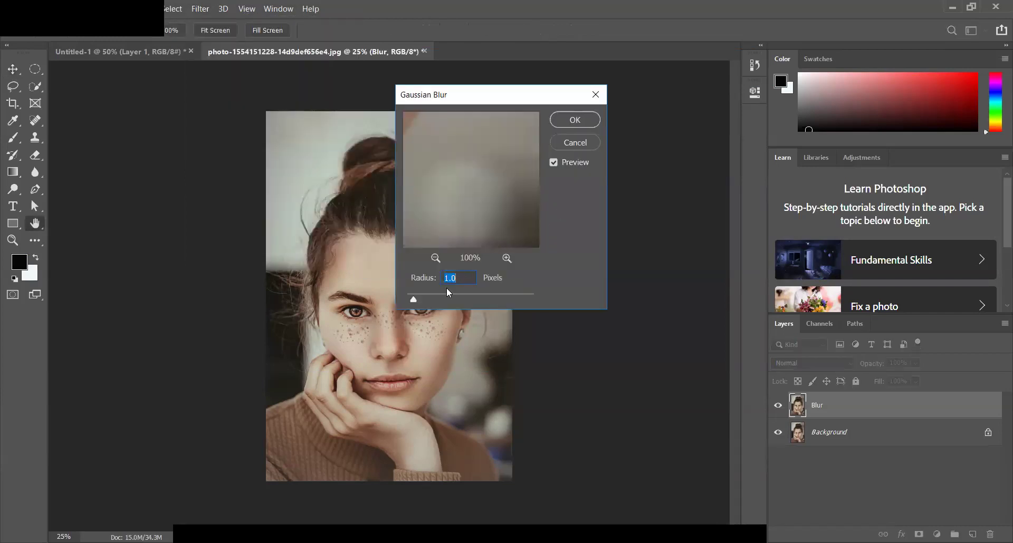
left_click(435, 258)
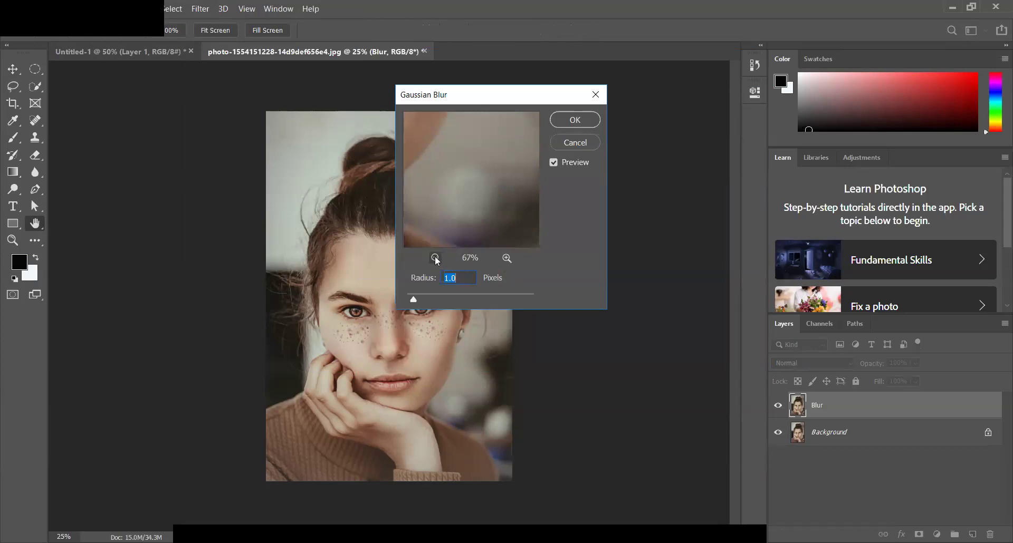
left_click(435, 258)
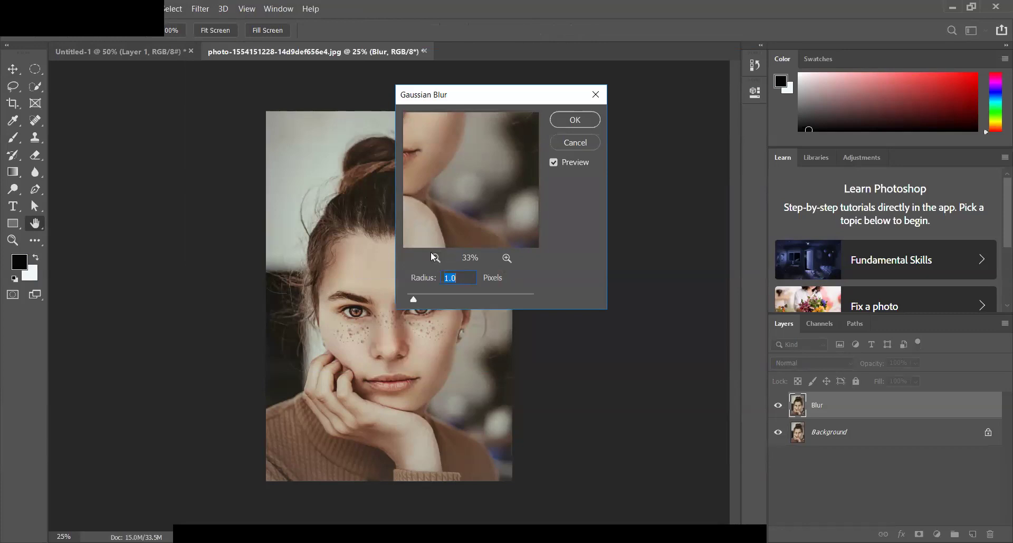
left_click(435, 258)
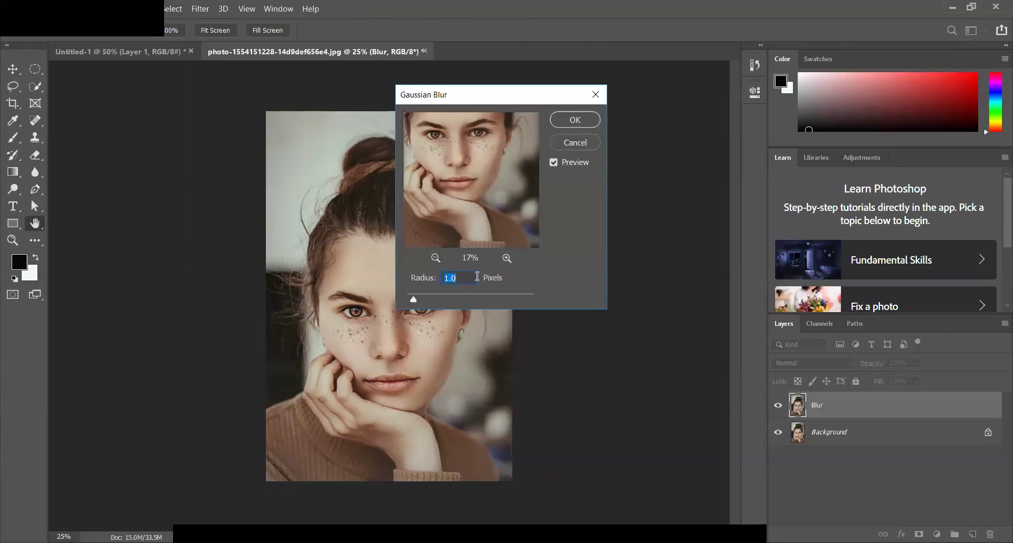
Set the Gaussian Blur radius to 37.4 pixels and apply it to the Blur layer
left_click(457, 275)
mouse_move(414, 301)
left_mouse_down()
mouse_move(456, 300)
mouse_move(405, 309)
left_mouse_up()
left_click_drag(453, 306, 459, 308)
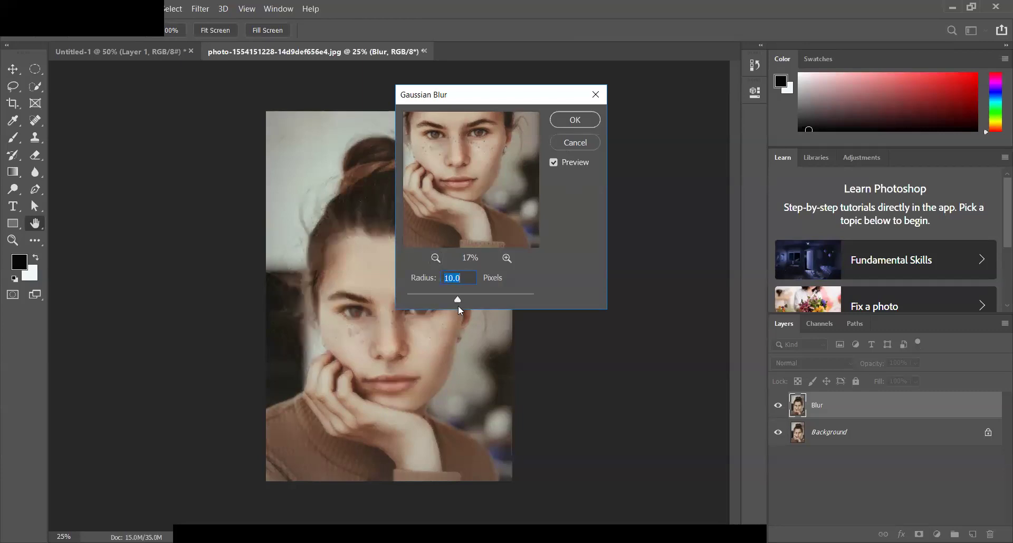
left_click_drag(458, 298, 506, 298)
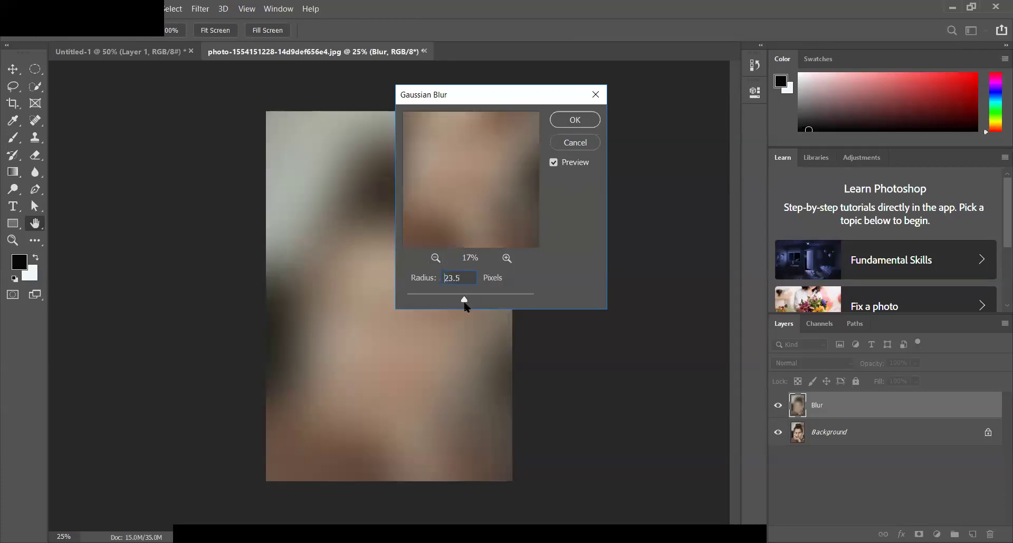
left_click_drag(465, 305, 432, 306)
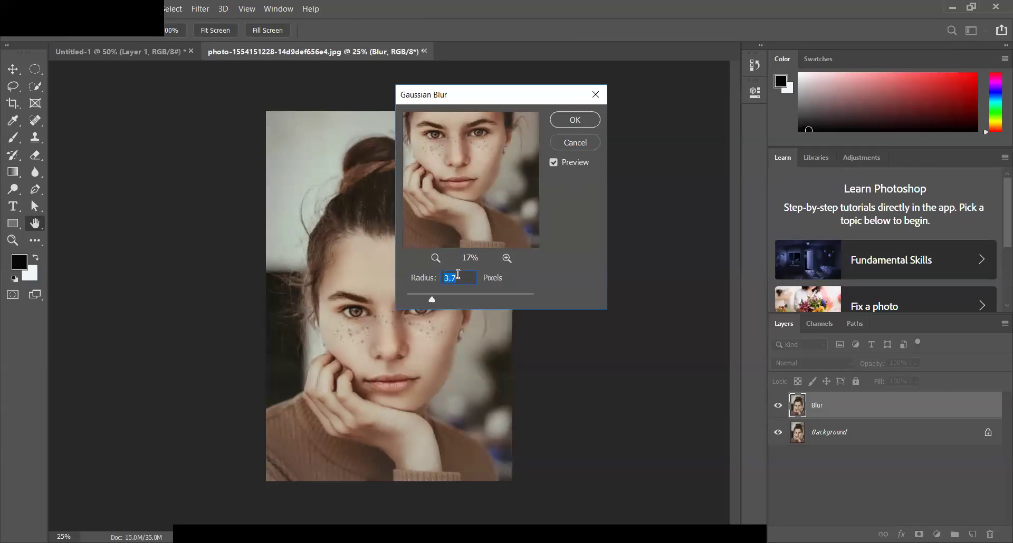
key("BackSpace")
key("BackSpace")
key("BackSpace")
left_click(458, 277)
type("50")
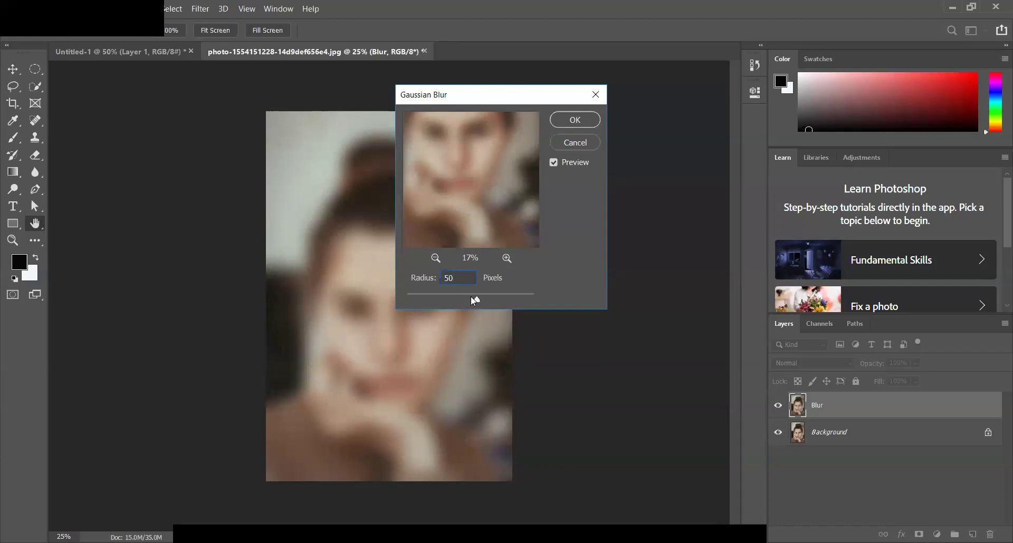
left_click_drag(471, 297, 470, 298)
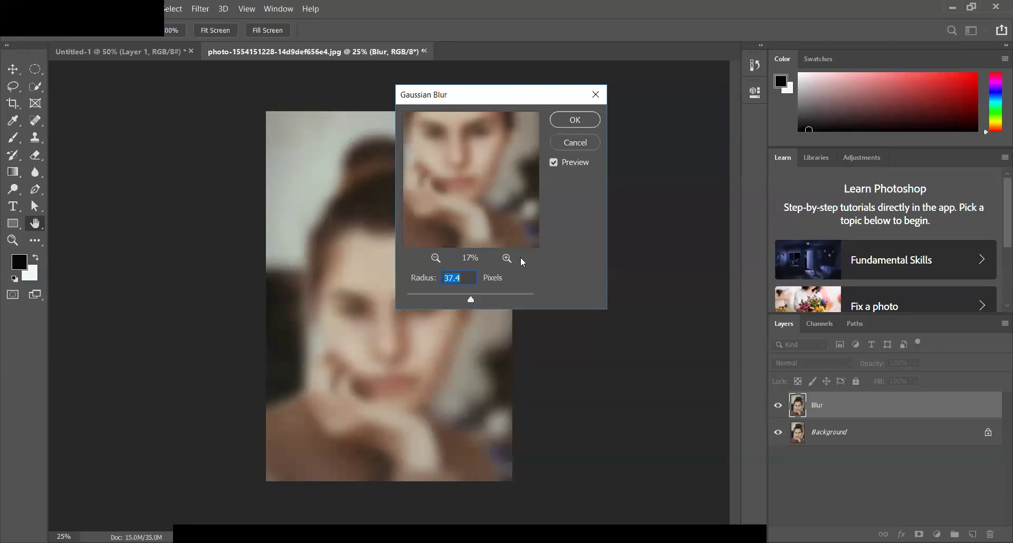
left_click(585, 121)
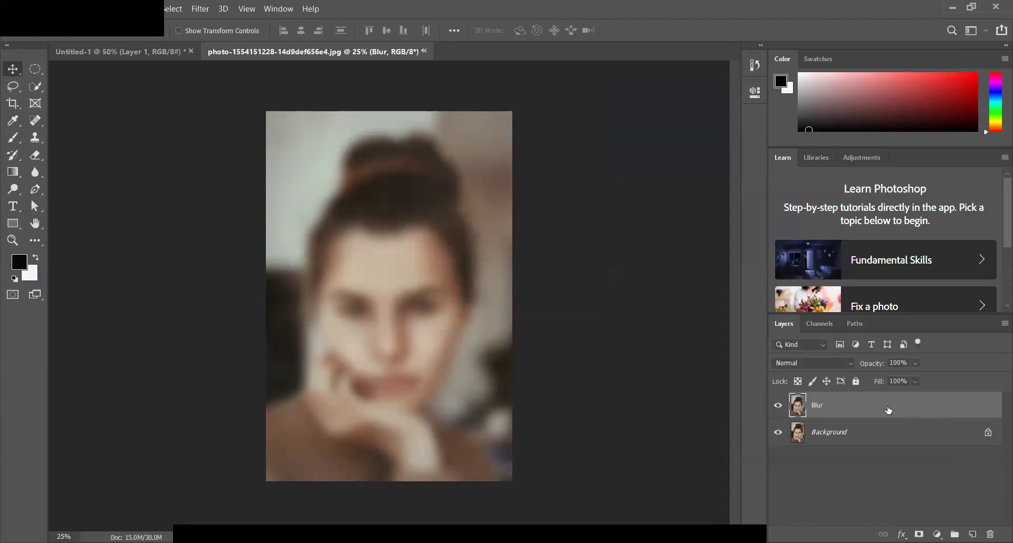
Select the Background layer, click in the Layers panel again, and bring up the Filter menu
left_click(799, 443)
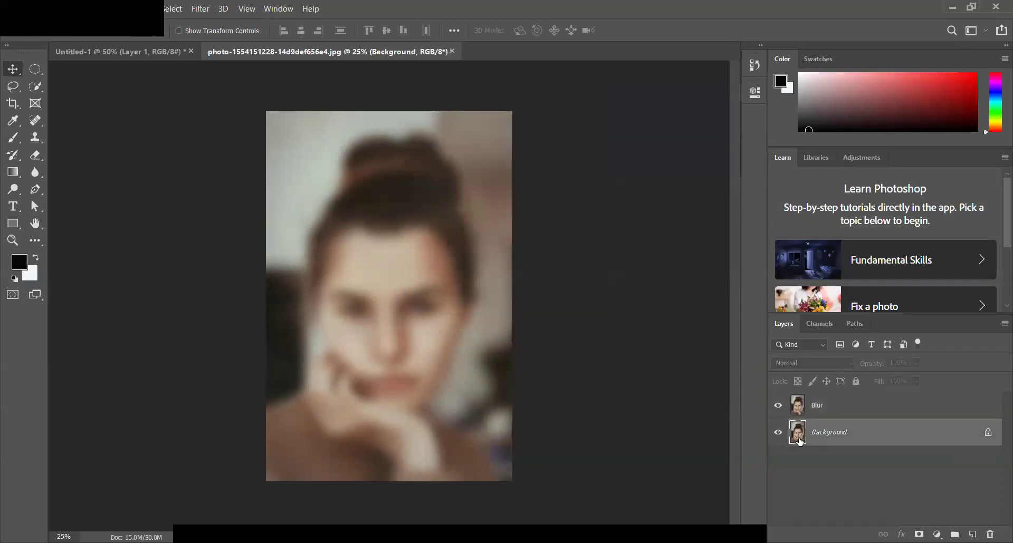
left_click(797, 411)
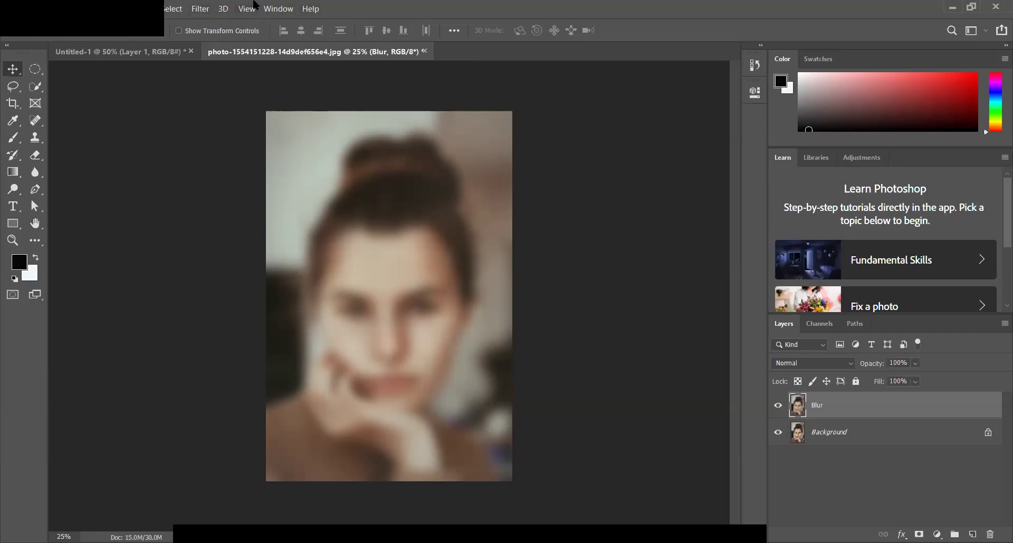
left_click(203, 11)
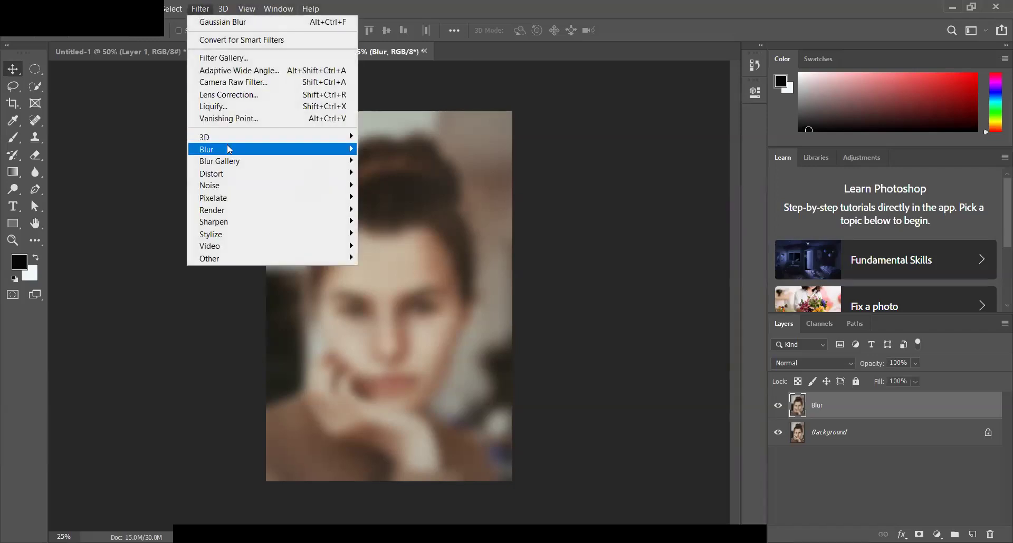
mouse_move(238, 149)
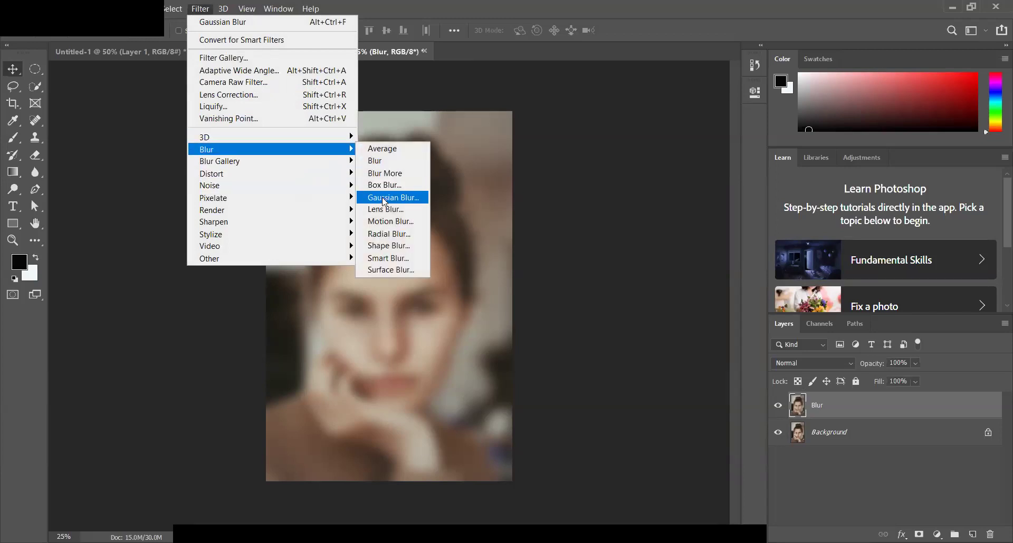
Rerun Gaussian Blur on the Blur layer with the radius entered as 30 pixels
left_click(384, 202)
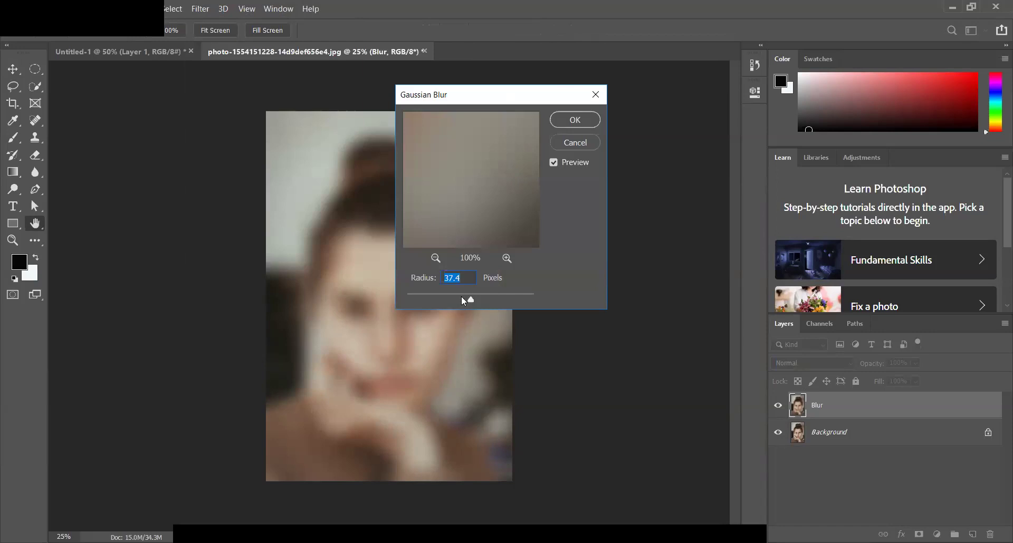
left_click_drag(461, 303, 460, 302)
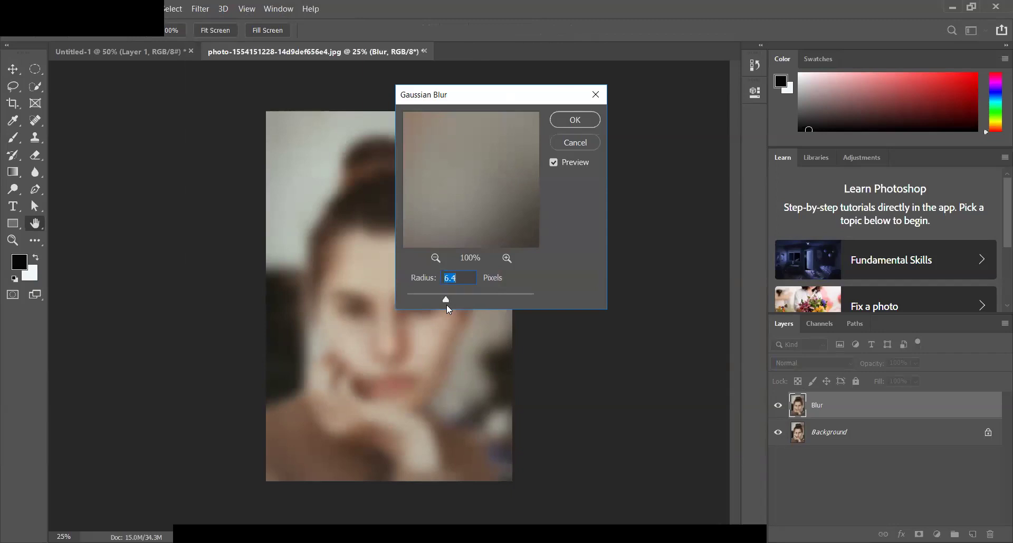
left_click(443, 303)
double_click(463, 277)
key("BackSpace")
type("30")
left_click(574, 121)
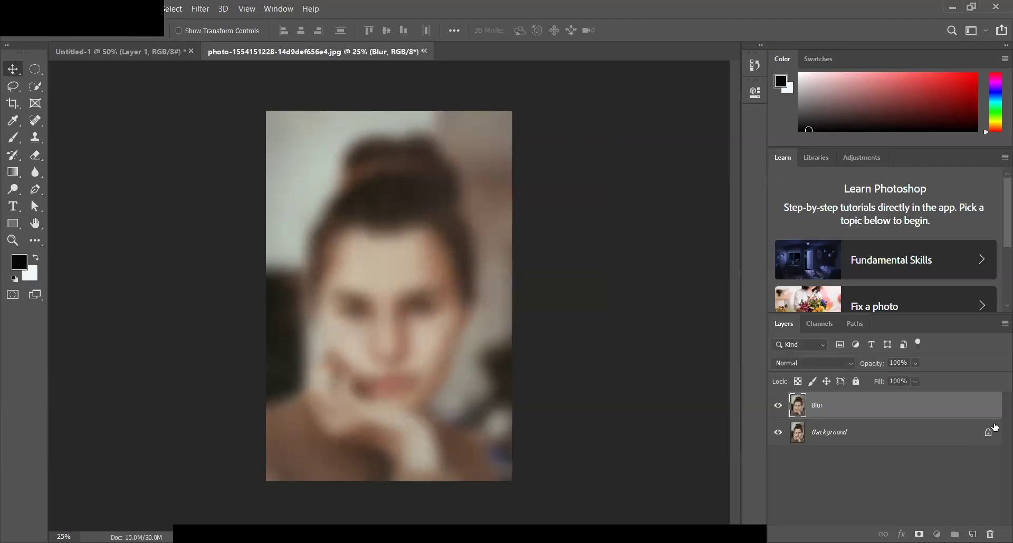
Unlock the Background into an editable Layer 0 and move the Blur layer beneath it
left_click(994, 443)
double_click(912, 433)
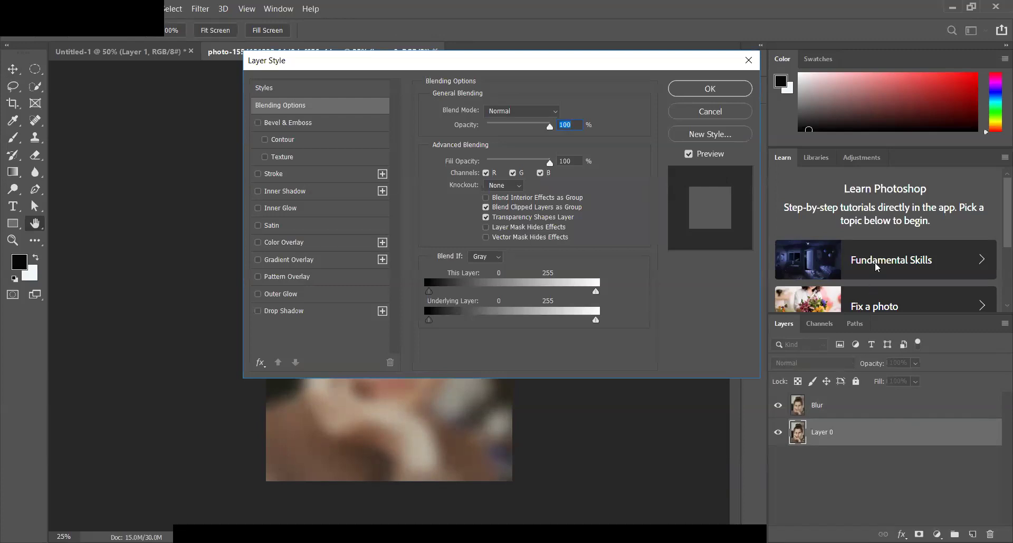
left_click(726, 84)
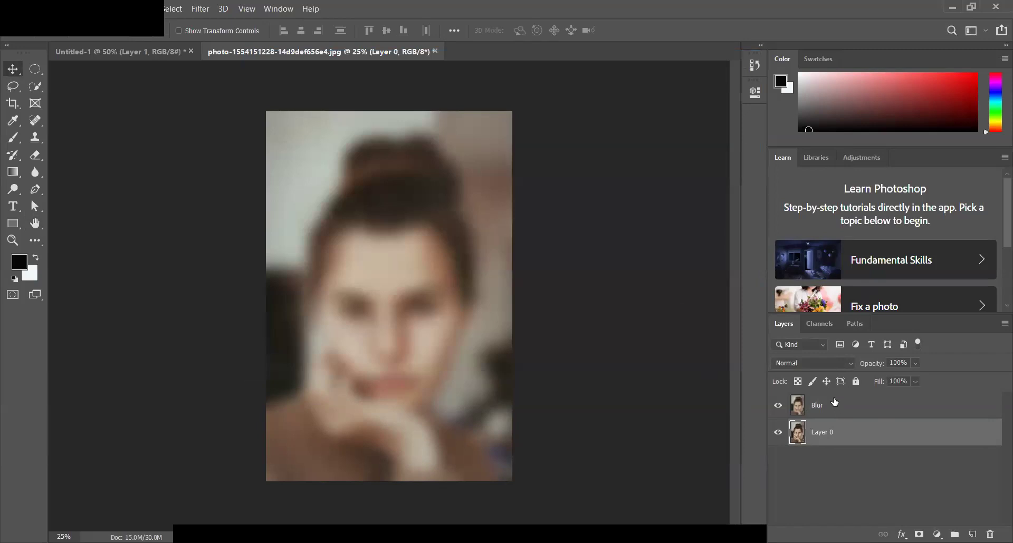
left_click_drag(835, 403, 843, 448)
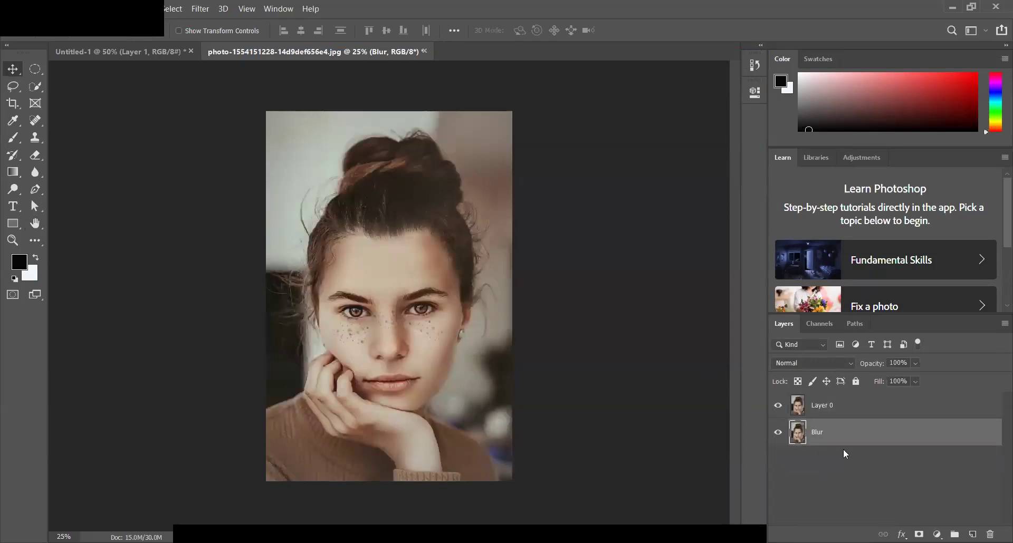
left_click_drag(823, 406, 822, 427)
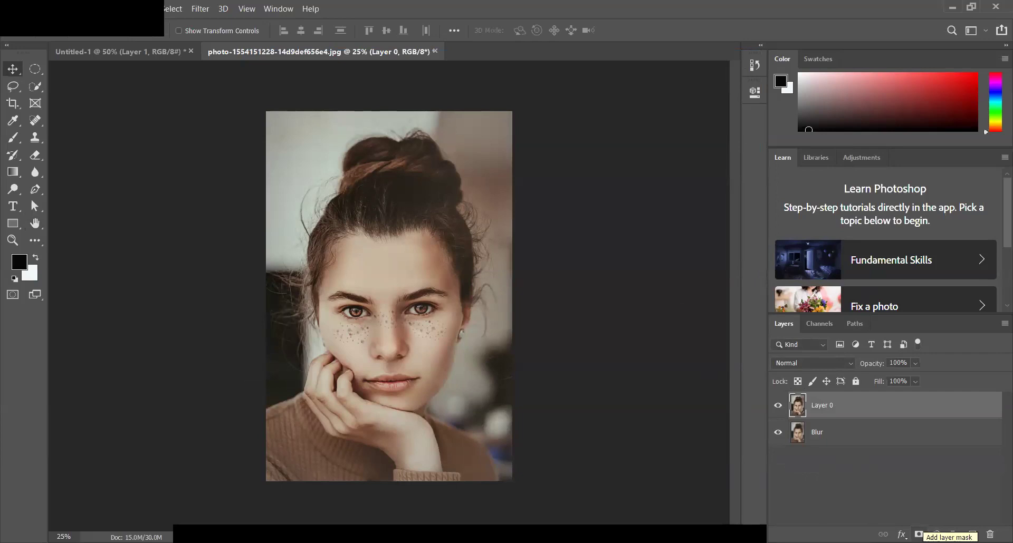
Add a white mask to Layer 0 and set up a soft round brush at 0% hardness, 200 px
left_click(919, 534)
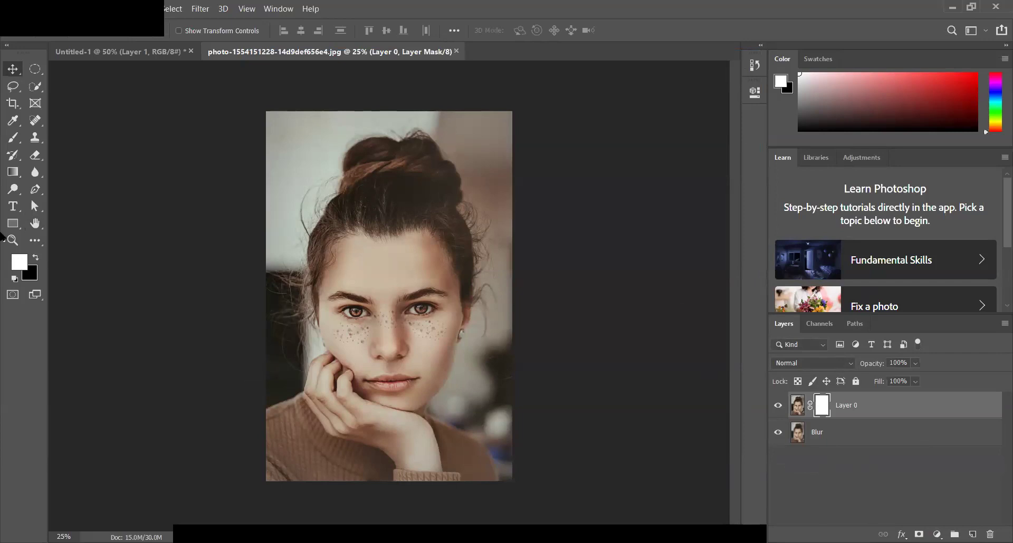
left_click(13, 156)
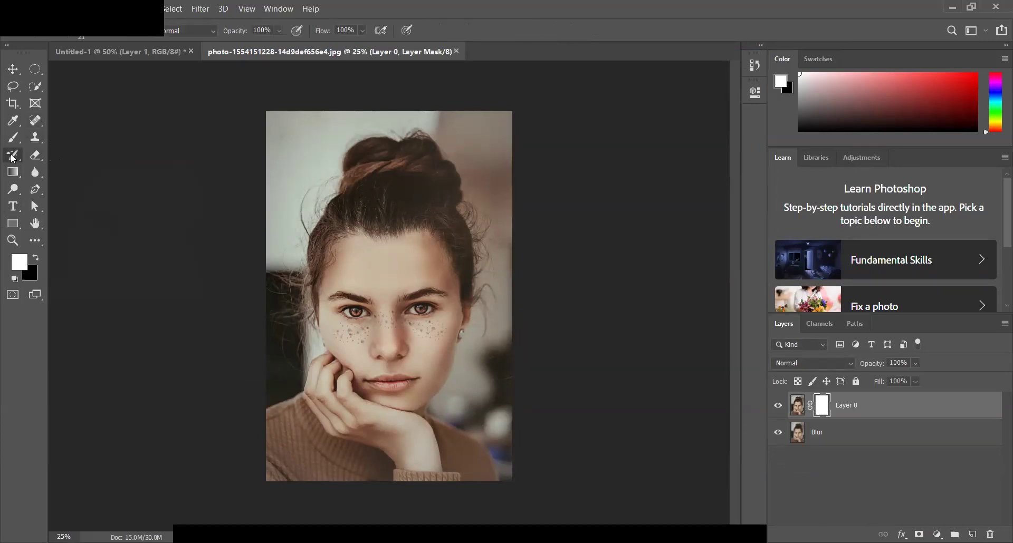
left_click(60, 24)
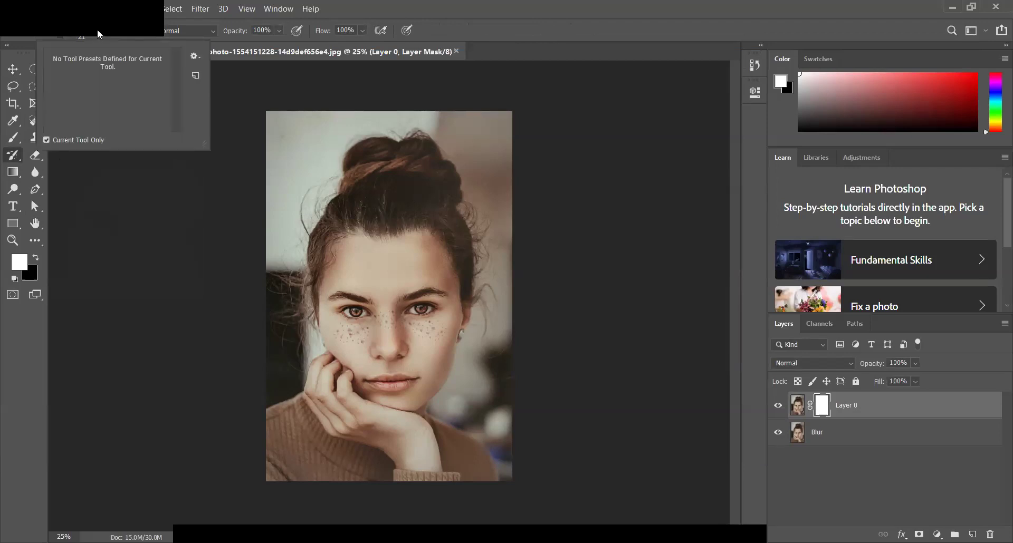
left_click(97, 30)
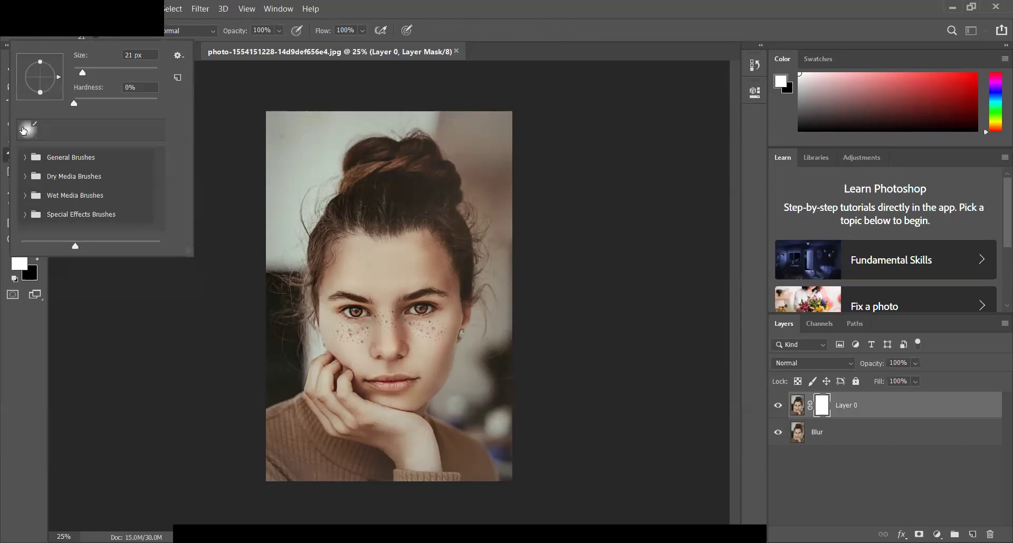
key("b")
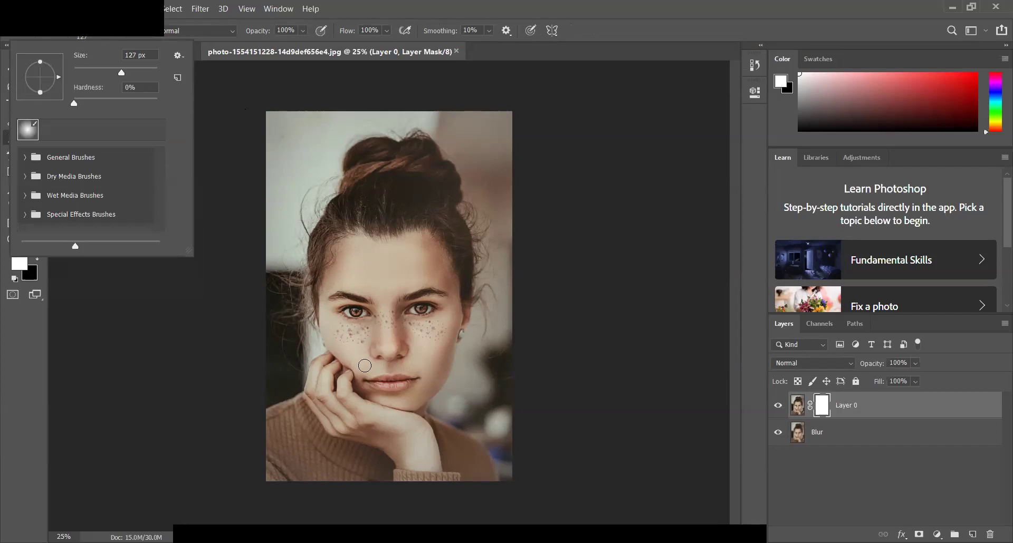
key("Escape")
key("bracketright")
key("bracketright")
key("bracketright")
key("bracketright")
key("bracketright")
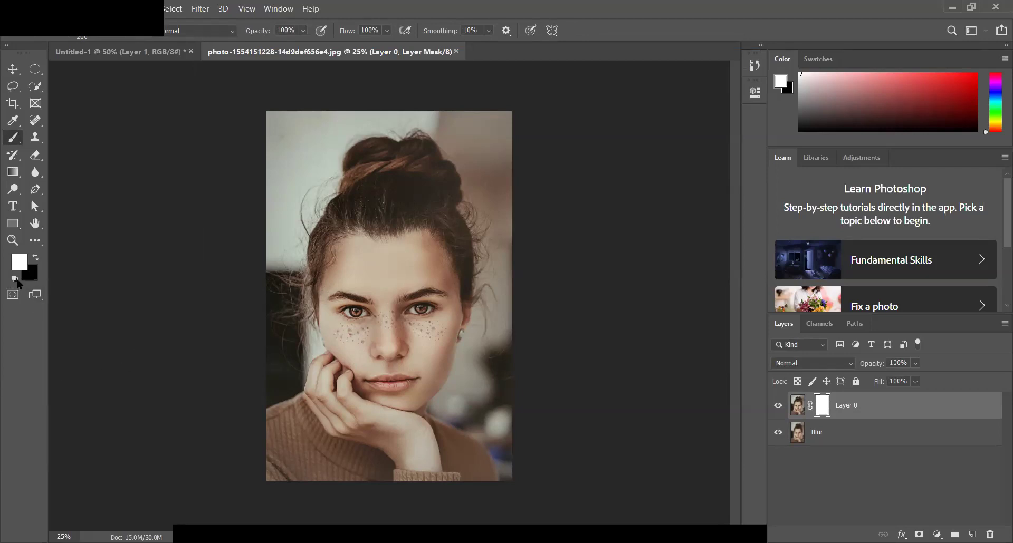
Paint black into Layer 0's mask over both cheeks and between the eyes, shrinking the brush to 125 px
left_click(36, 258)
mouse_move(334, 339)
left_mouse_down()
mouse_move(332, 330)
mouse_move(356, 339)
mouse_move(382, 321)
mouse_move(408, 329)
left_mouse_up()
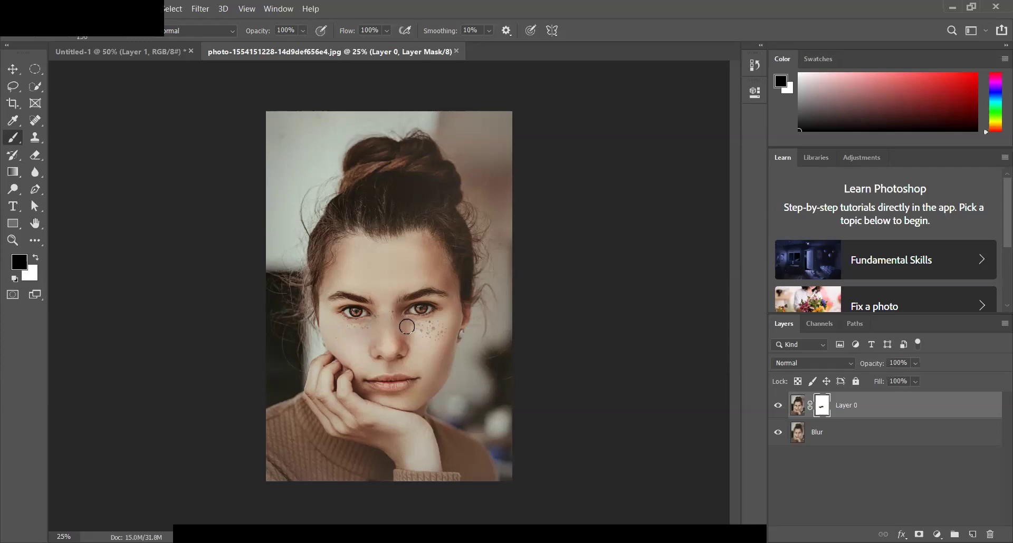
mouse_move(410, 326)
left_mouse_down()
mouse_move(436, 338)
mouse_move(441, 323)
mouse_move(415, 329)
left_mouse_up()
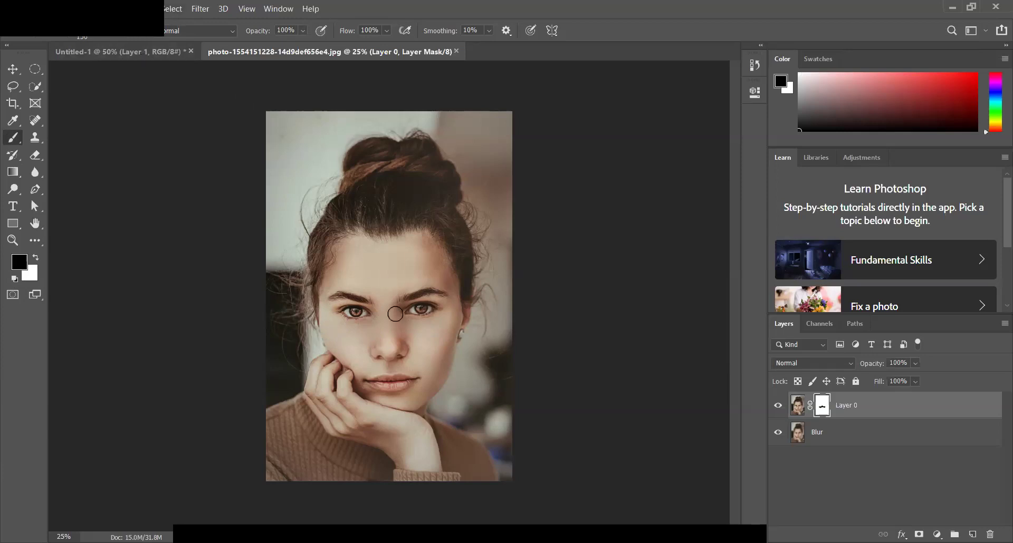
key("bracketleft")
key("ctrl+z")
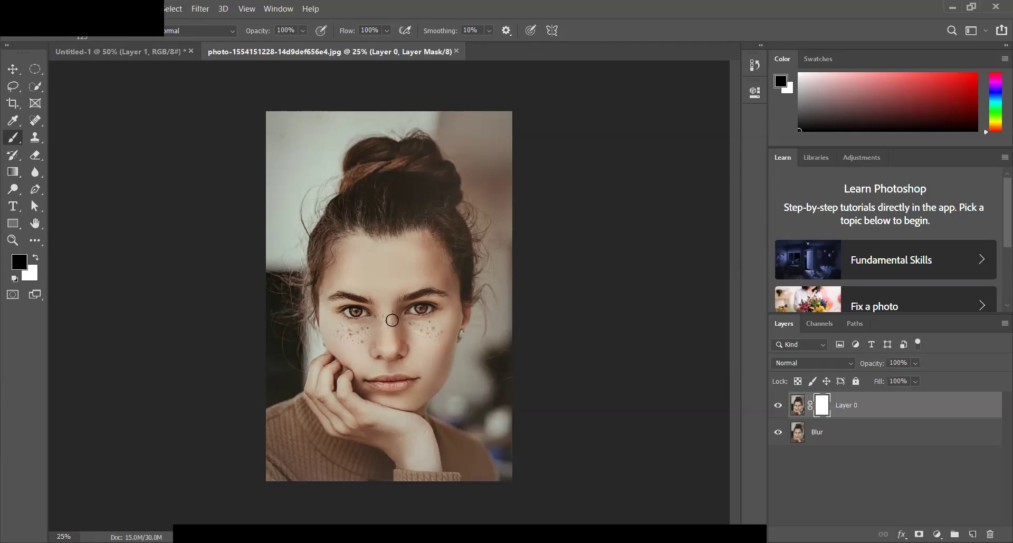
left_click_drag(388, 312, 392, 323)
left_click_drag(408, 328, 443, 335)
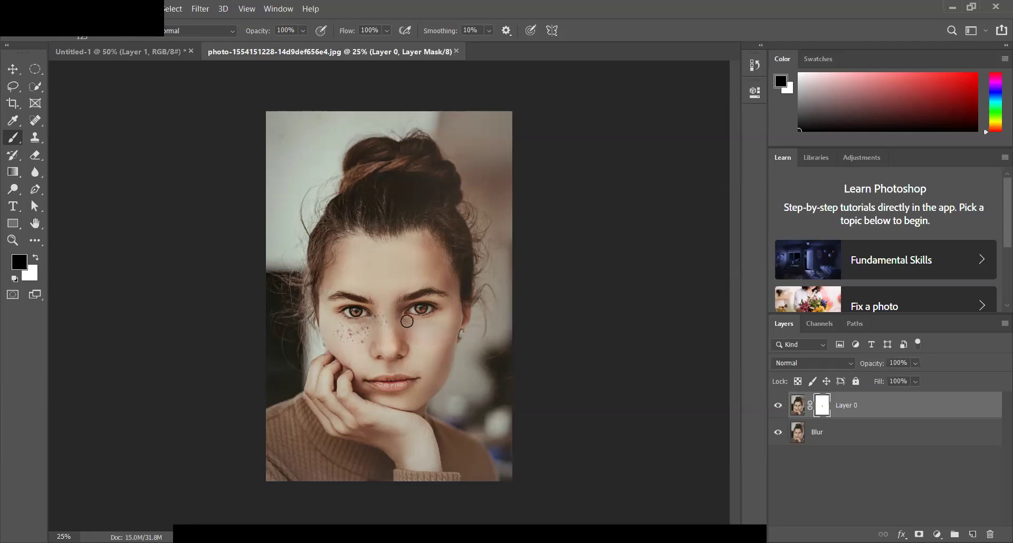
mouse_move(432, 326)
left_mouse_down()
mouse_move(450, 323)
mouse_move(456, 375)
left_mouse_up()
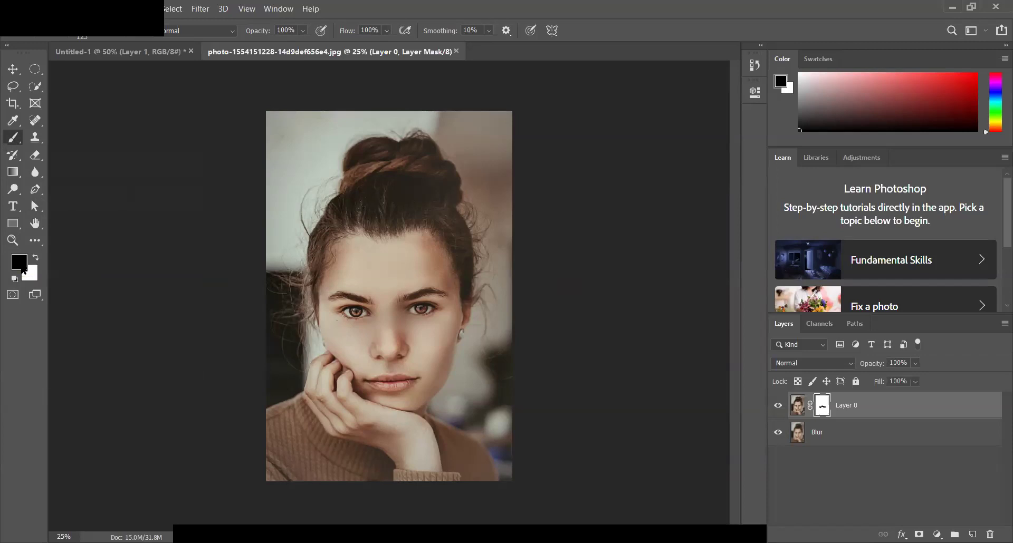
Try painting the mask with a light grey sampled from the photo, then undo those strokes
left_click(21, 263)
left_click_drag(527, 82, 279, 251)
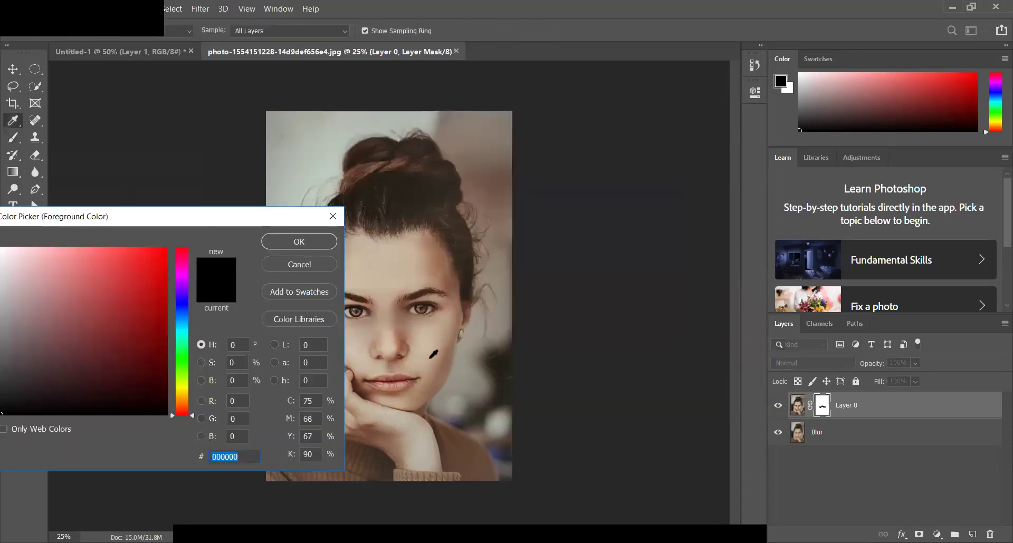
type("ffffff")
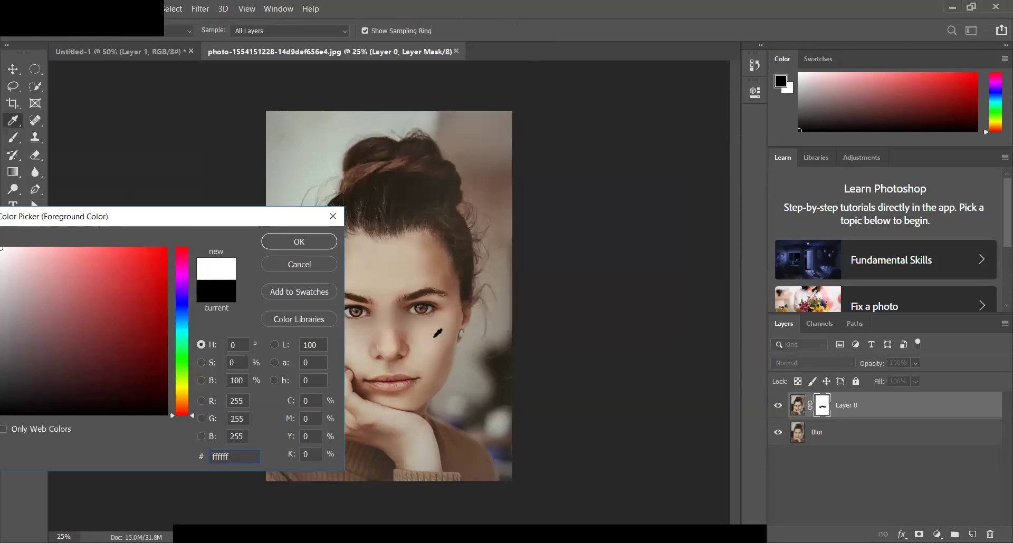
left_click(438, 346)
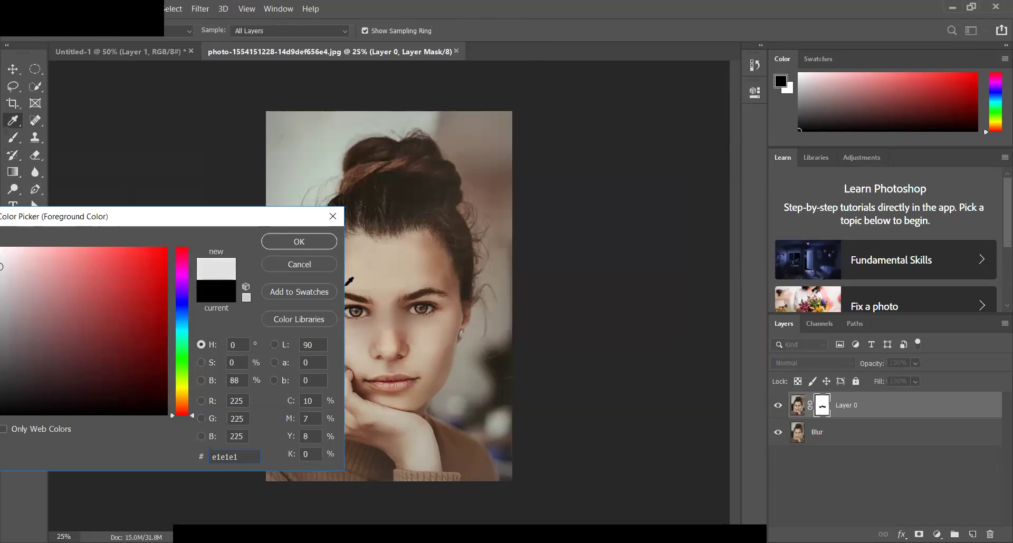
left_click(295, 241)
key("b")
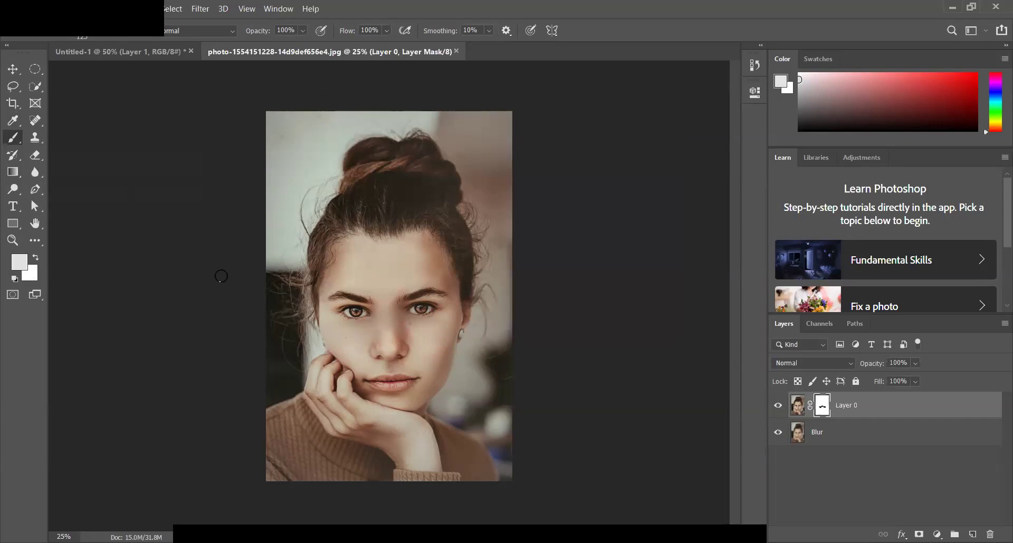
left_click_drag(407, 324, 436, 327)
left_click_drag(366, 341, 338, 324)
key("ctrl+z")
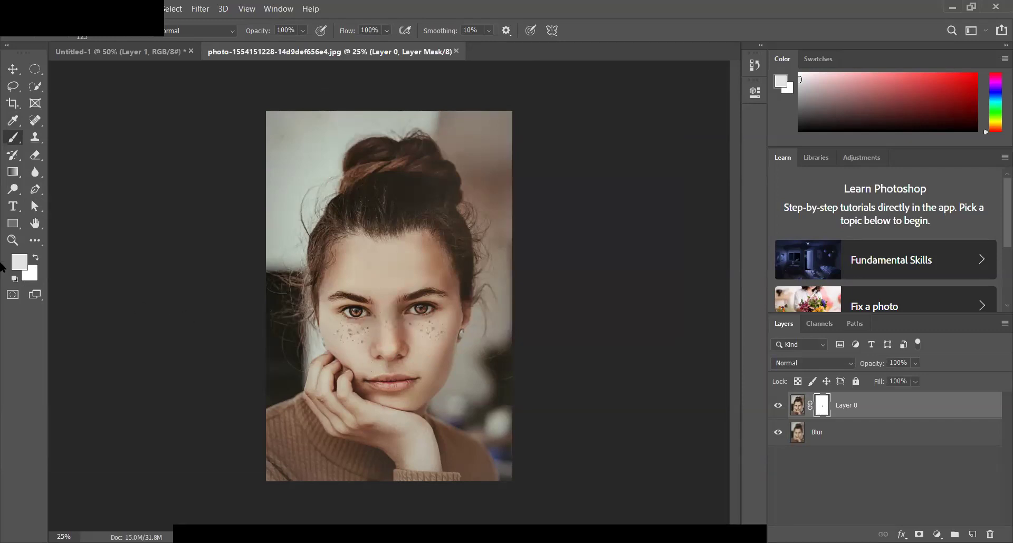
Set the foreground colour to near-black 090909
left_click(22, 269)
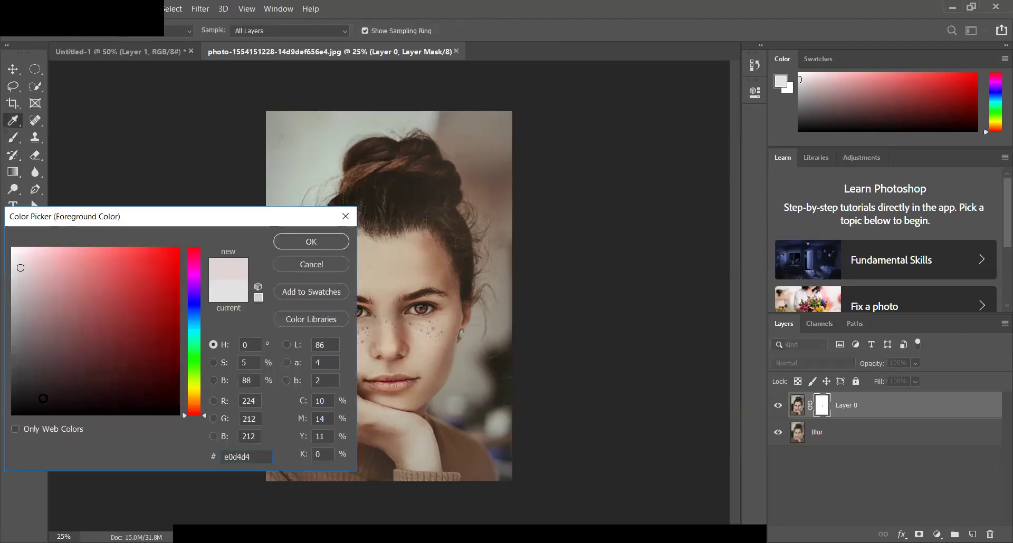
left_click(15, 409)
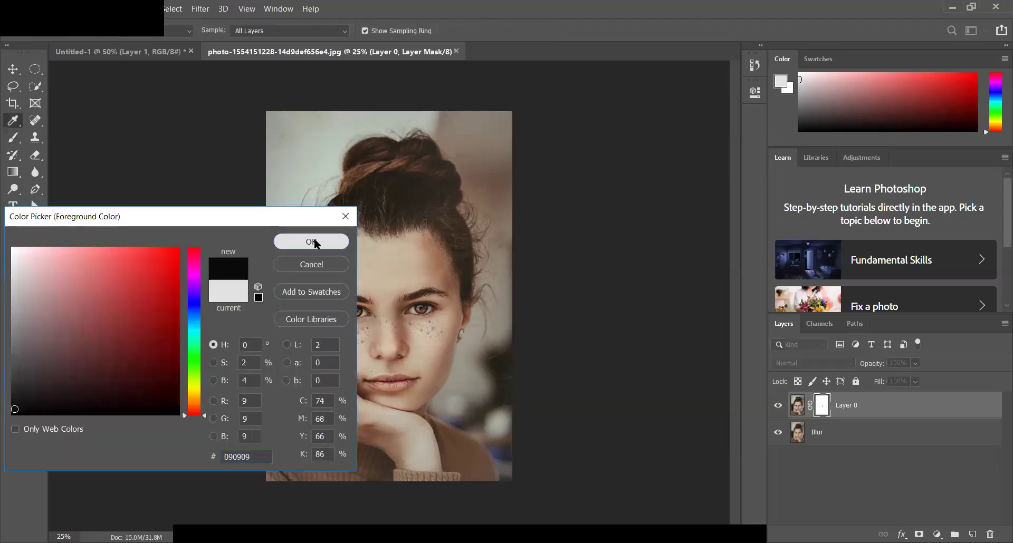
key("Return")
left_click(14, 138)
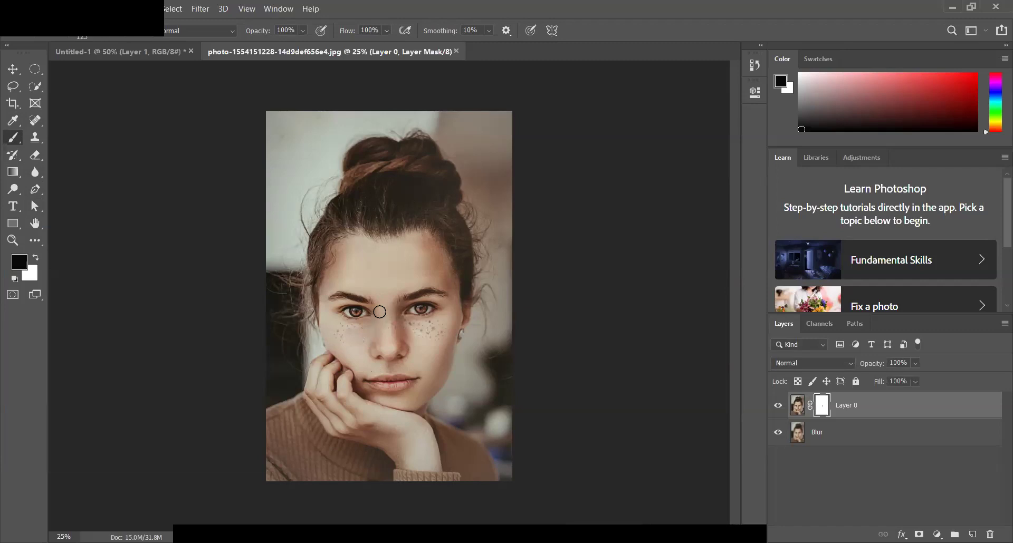
Mask out freckles on the left cheek, between the eyes, the right cheek to the nose base, and the upper lip
mouse_move(370, 332)
left_mouse_down()
mouse_move(340, 335)
mouse_move(329, 354)
left_mouse_up()
left_click_drag(326, 340, 340, 359)
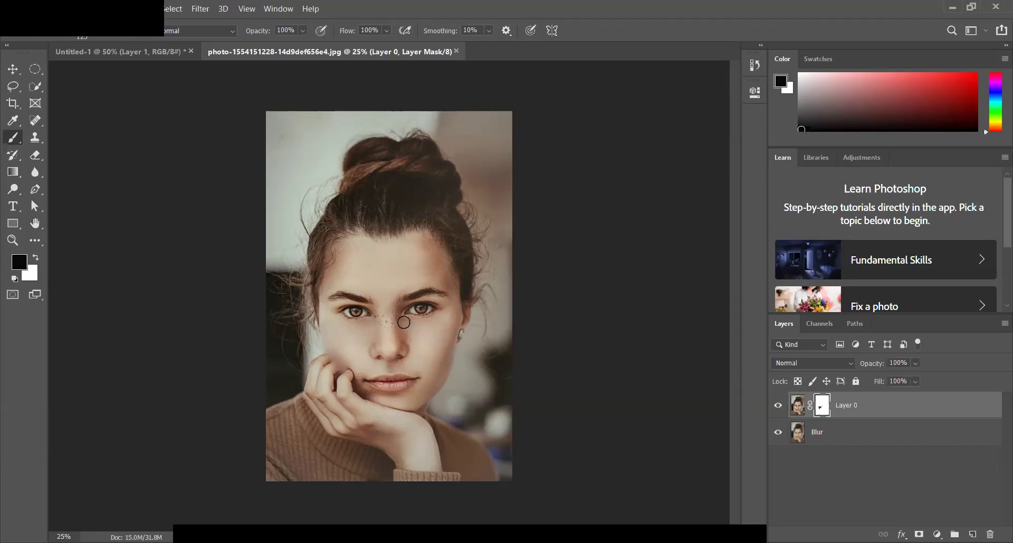
left_click_drag(403, 322, 387, 314)
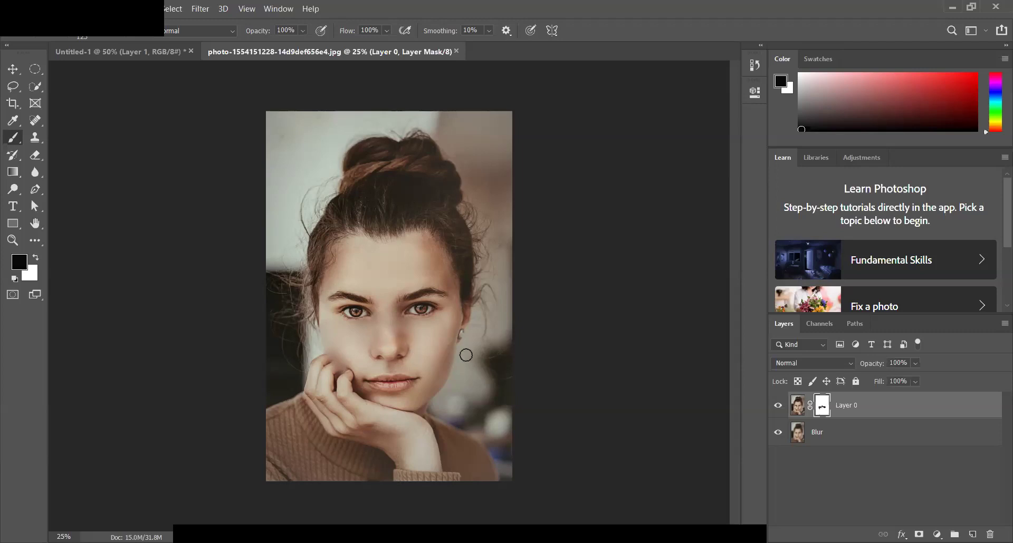
left_click_drag(421, 372, 416, 364)
left_click_drag(395, 367, 373, 366)
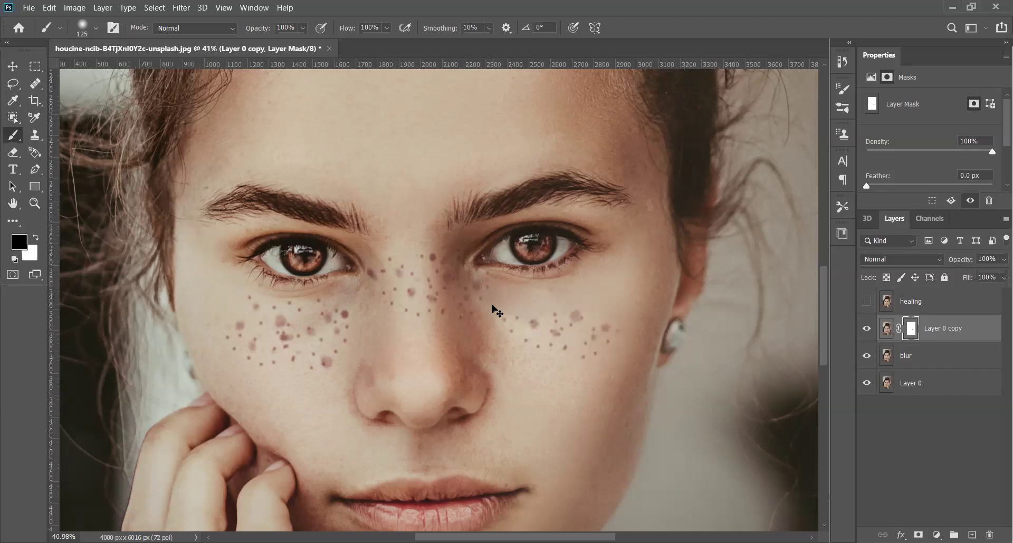
Paint the mask across the right cheek freckles and under the right eye with a 90 px brush
left_click_drag(496, 311, 606, 328)
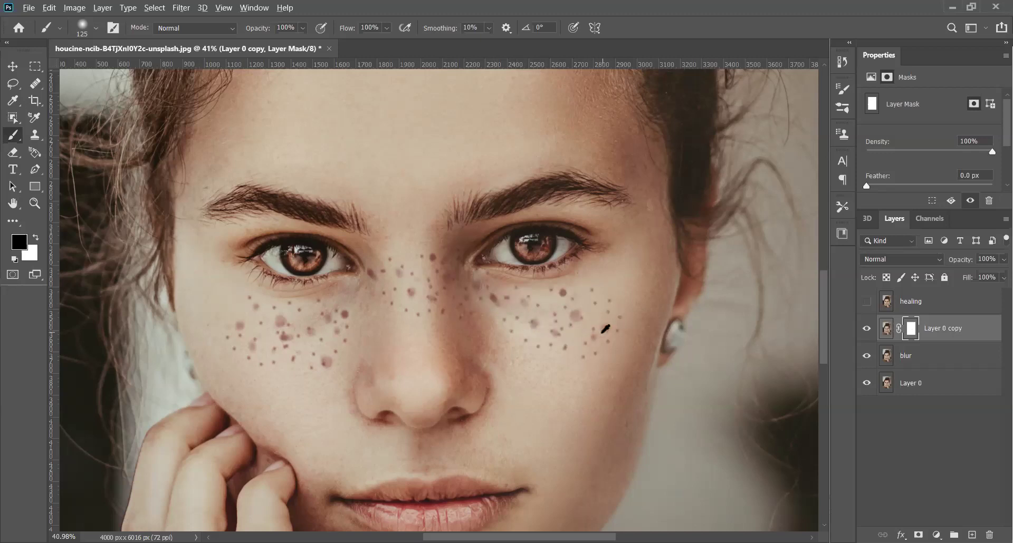
scroll(548, 296, "up", 2)
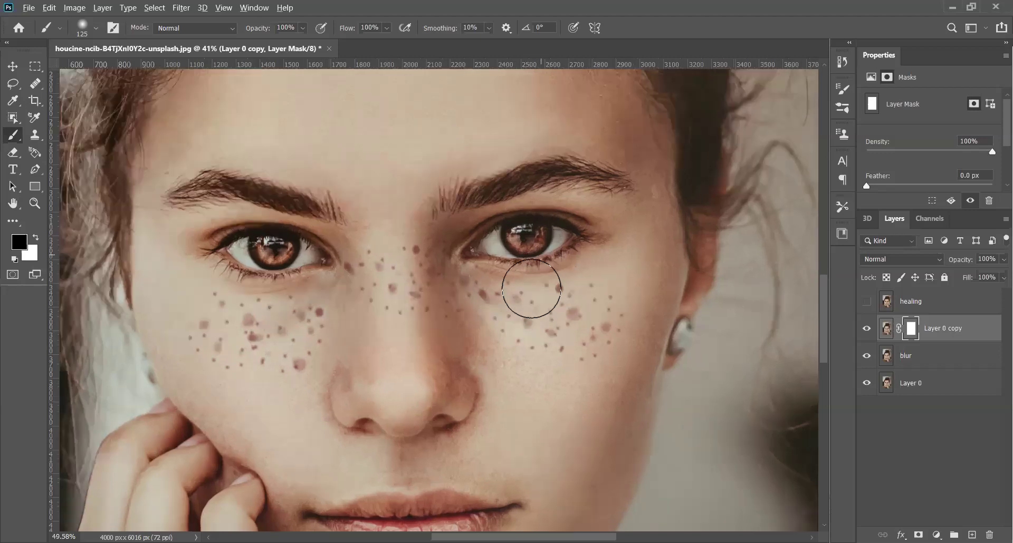
scroll(526, 284, "up", 5)
key("bracketleft")
key("bracketleft")
mouse_move(535, 293)
left_mouse_down()
mouse_move(511, 330)
mouse_move(486, 328)
mouse_move(493, 357)
mouse_move(579, 399)
mouse_move(536, 396)
mouse_move(580, 320)
mouse_move(611, 321)
mouse_move(570, 363)
mouse_move(644, 299)
mouse_move(617, 253)
mouse_move(570, 264)
mouse_move(502, 224)
mouse_move(495, 207)
mouse_move(497, 235)
mouse_move(440, 388)
mouse_move(435, 363)
mouse_move(389, 344)
mouse_move(362, 304)
mouse_move(327, 301)
mouse_move(402, 304)
mouse_move(416, 249)
mouse_move(470, 214)
mouse_move(382, 296)
mouse_move(357, 246)
mouse_move(276, 216)
mouse_move(319, 247)
mouse_move(348, 212)
mouse_move(312, 206)
mouse_move(277, 177)
mouse_move(248, 203)
mouse_move(283, 263)
mouse_move(253, 244)
mouse_move(254, 263)
left_mouse_up()
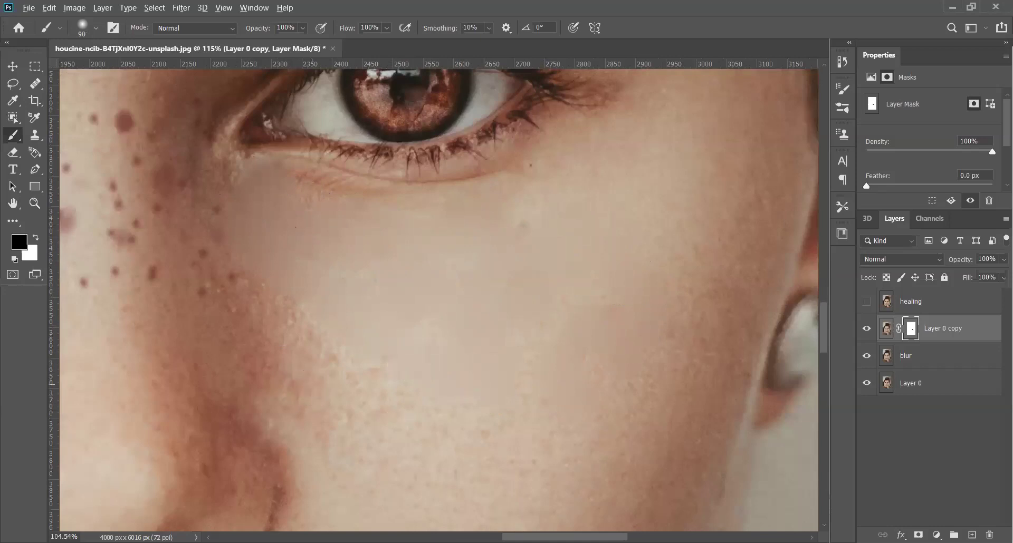
Paint the nose-bridge freckles out of the mask
scroll(339, 255, "down", 3)
scroll(531, 244, "down", 1)
scroll(531, 244, "left", 5)
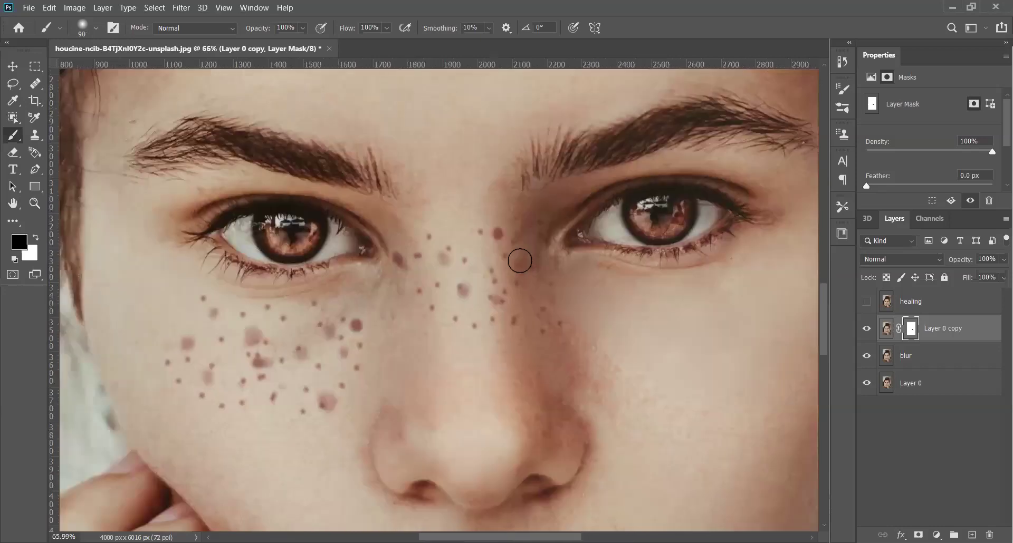
scroll(530, 245, "up", 1)
scroll(531, 244, "up", 1)
scroll(531, 243, "up", 1)
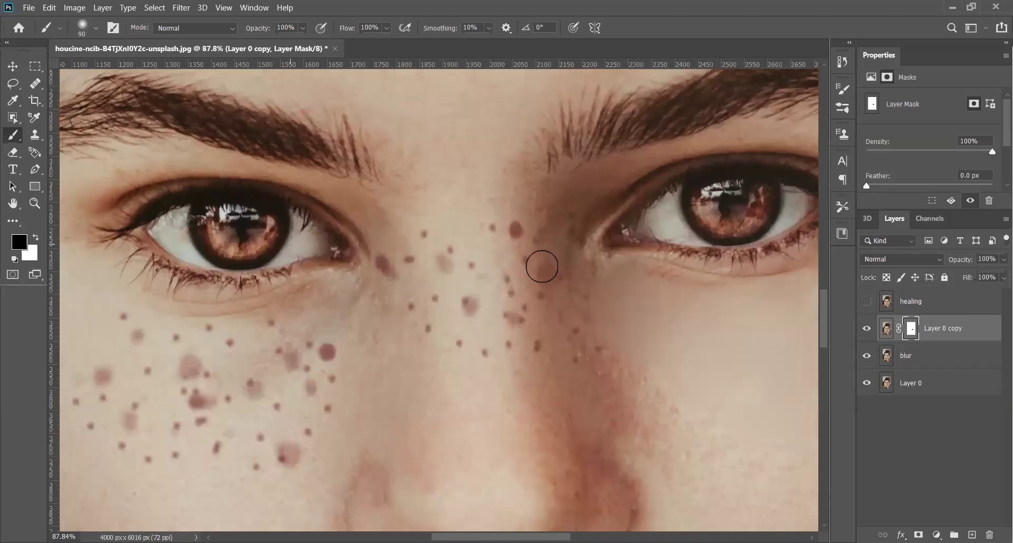
mouse_move(545, 276)
left_mouse_down()
mouse_move(497, 276)
mouse_move(529, 307)
mouse_move(536, 297)
mouse_move(543, 306)
mouse_move(520, 333)
mouse_move(595, 346)
mouse_move(586, 304)
mouse_move(575, 356)
mouse_move(517, 319)
mouse_move(506, 346)
mouse_move(457, 344)
mouse_move(494, 358)
mouse_move(468, 291)
mouse_move(491, 214)
left_mouse_up()
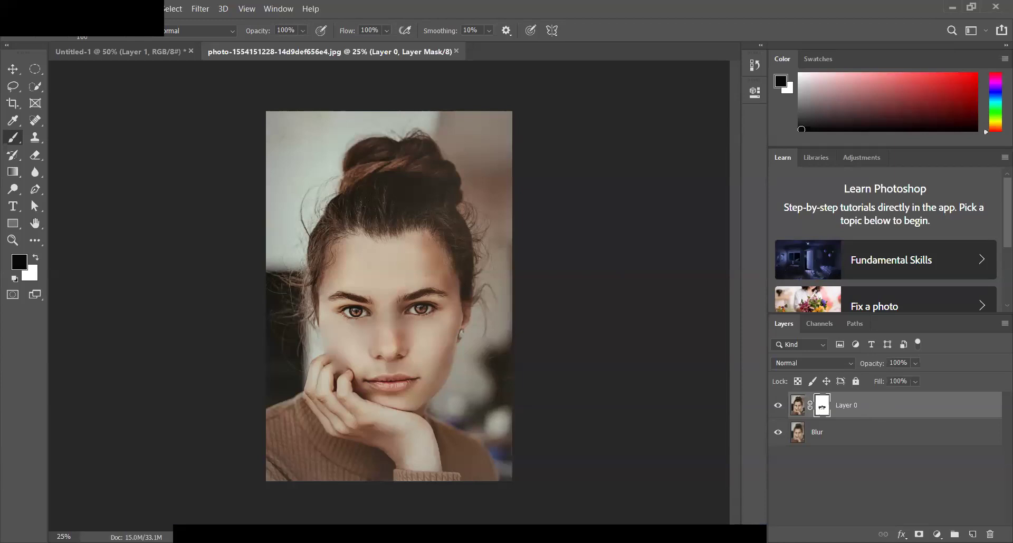
Merge Layer 0 down into Blur with Ctrl+E and duplicate it as Blur copy with Ctrl+J
key("ctrl+e")
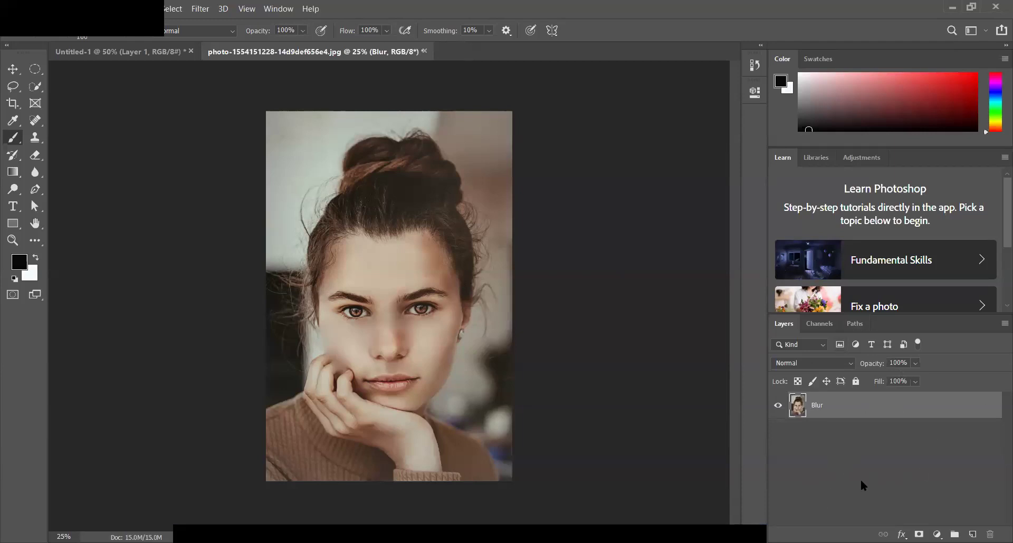
key("ctrl+j")
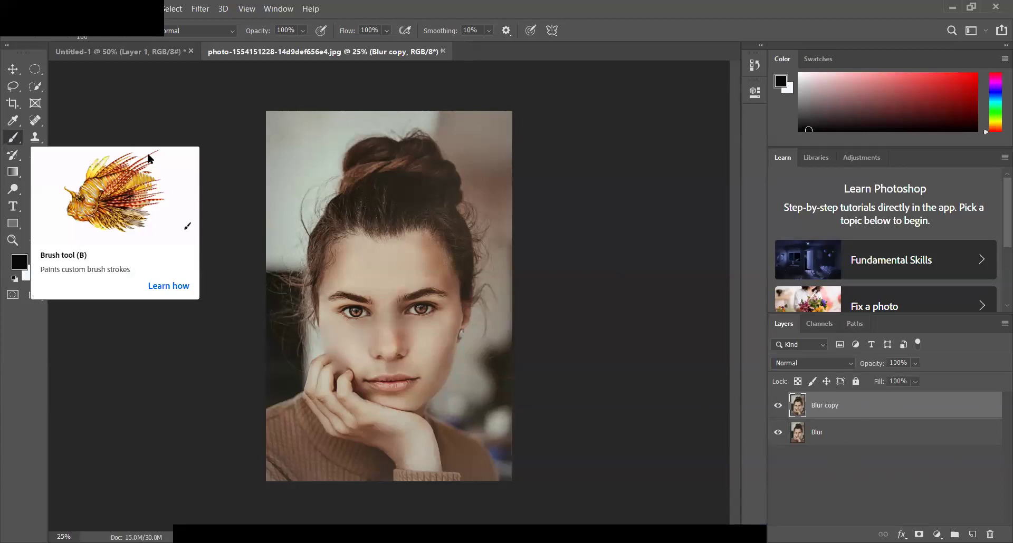
Sample a skin tone from the face, paint test strokes on the cheek and nose, then undo them
left_click(21, 264)
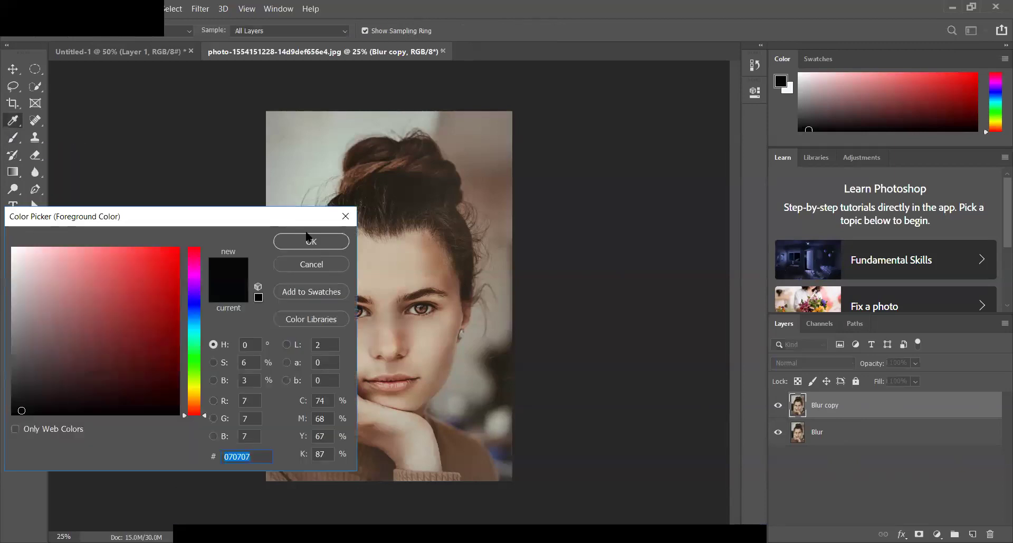
left_click(395, 277)
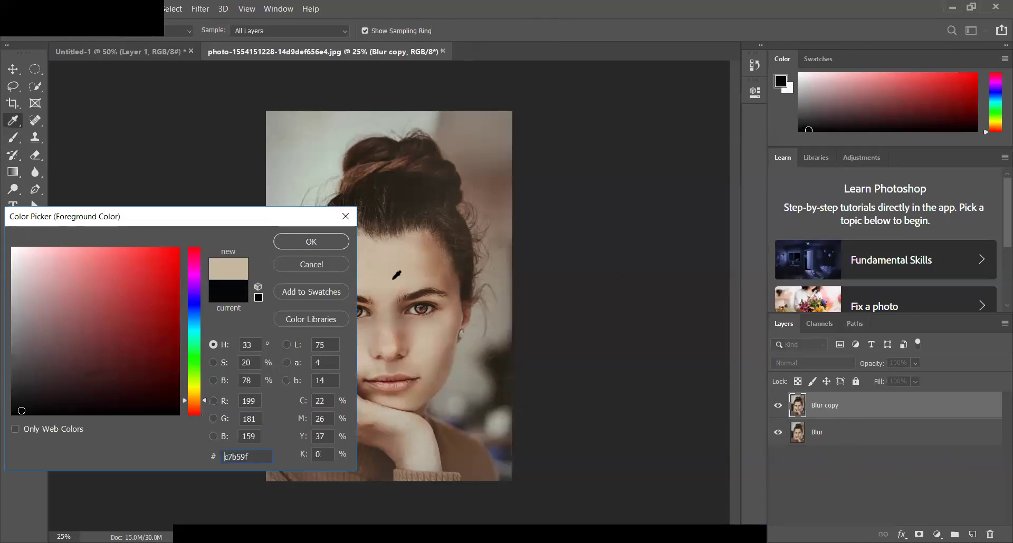
left_click(310, 241)
left_click_drag(428, 335, 444, 338)
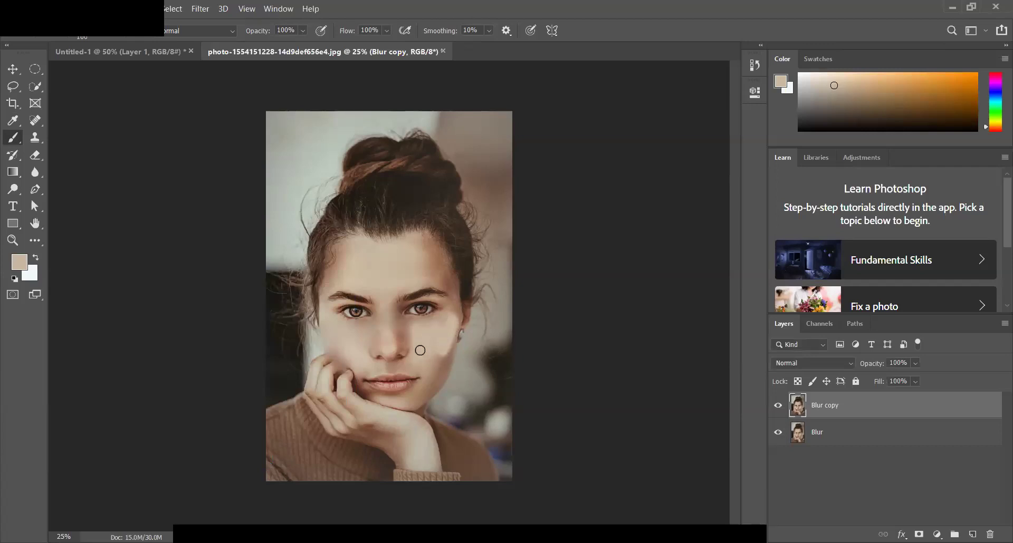
left_click(441, 318)
left_click_drag(413, 327, 358, 345)
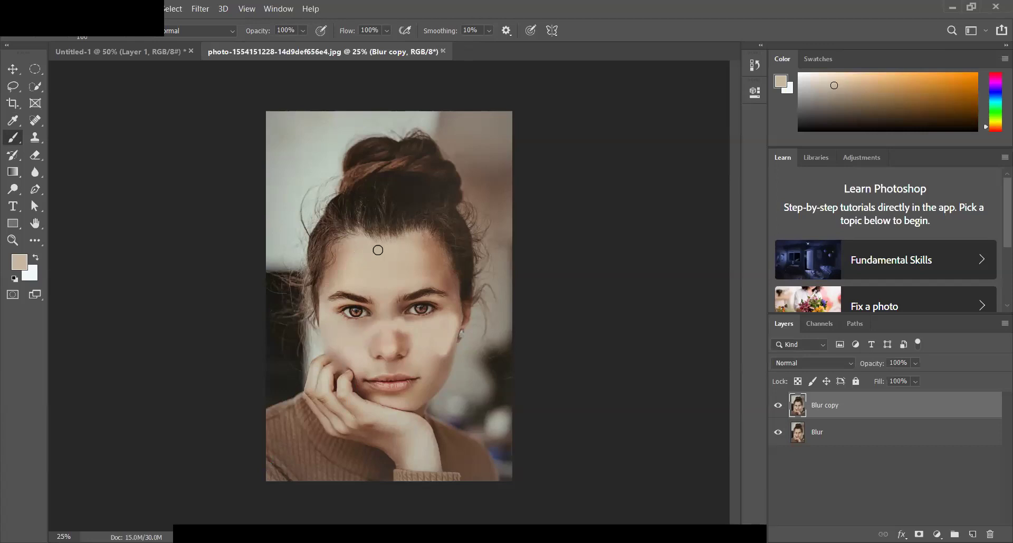
key("ctrl+z")
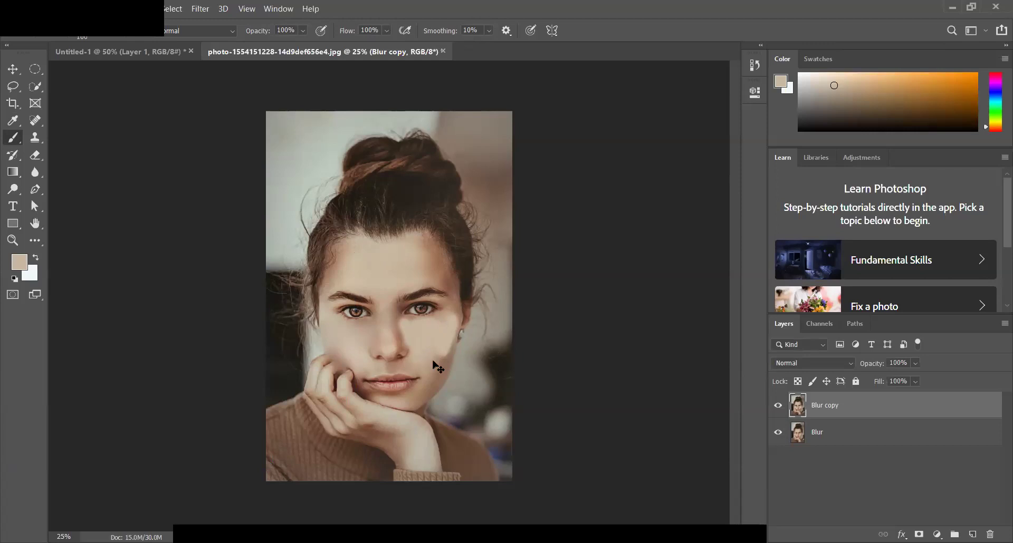
key("ctrl+z")
key("ctrl+z")
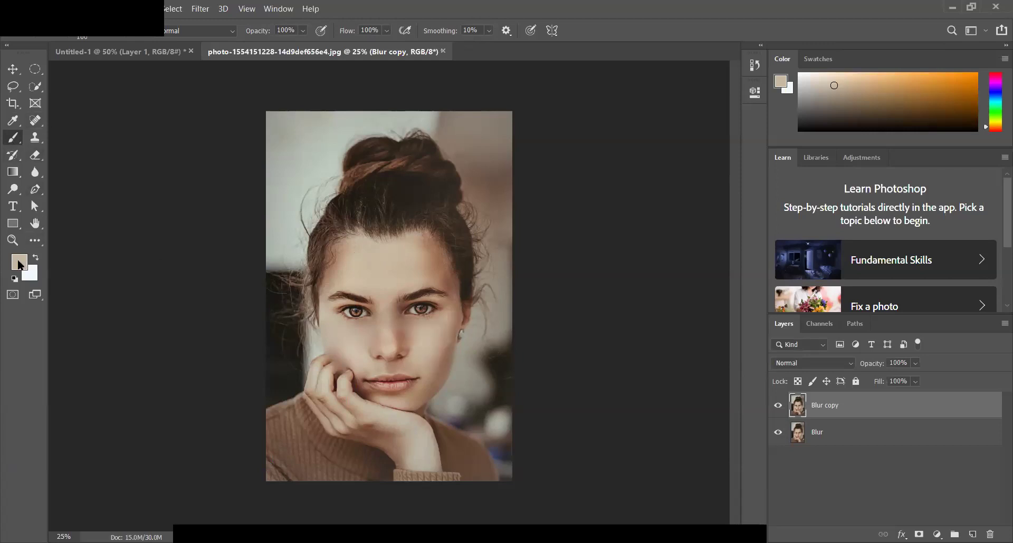
Resample a lighter skin tone, c7b19b, from the face as the foreground colour
left_click(19, 262)
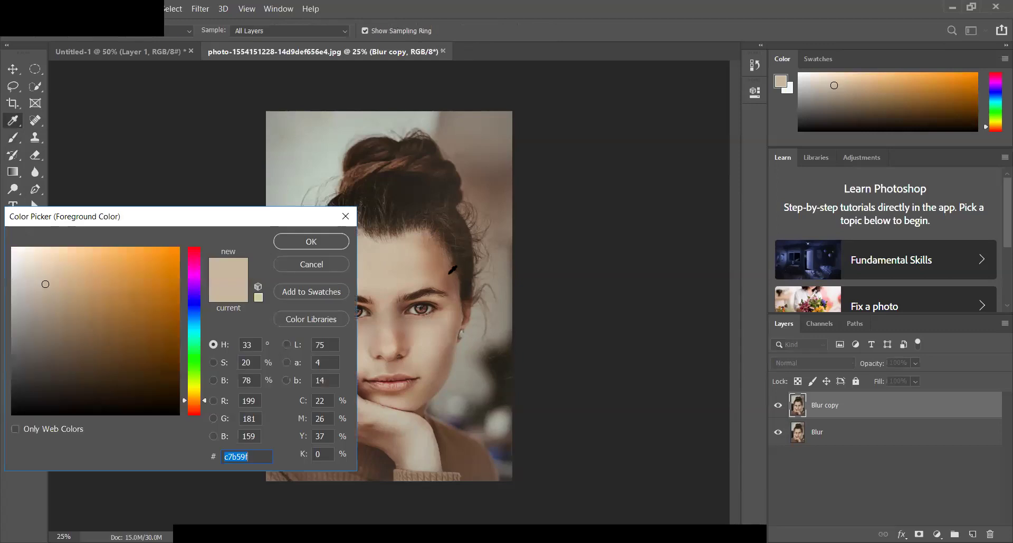
left_click(444, 277)
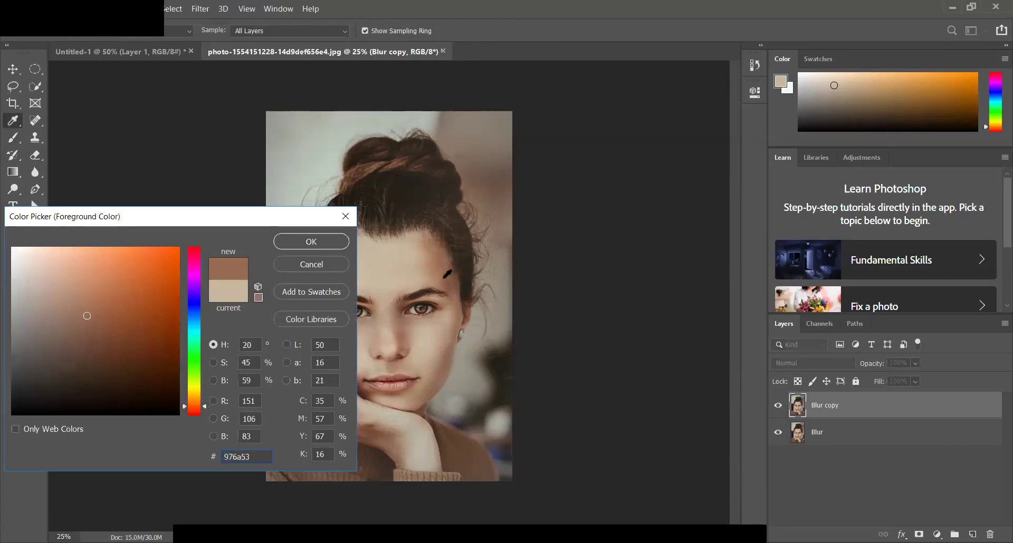
left_click(432, 346)
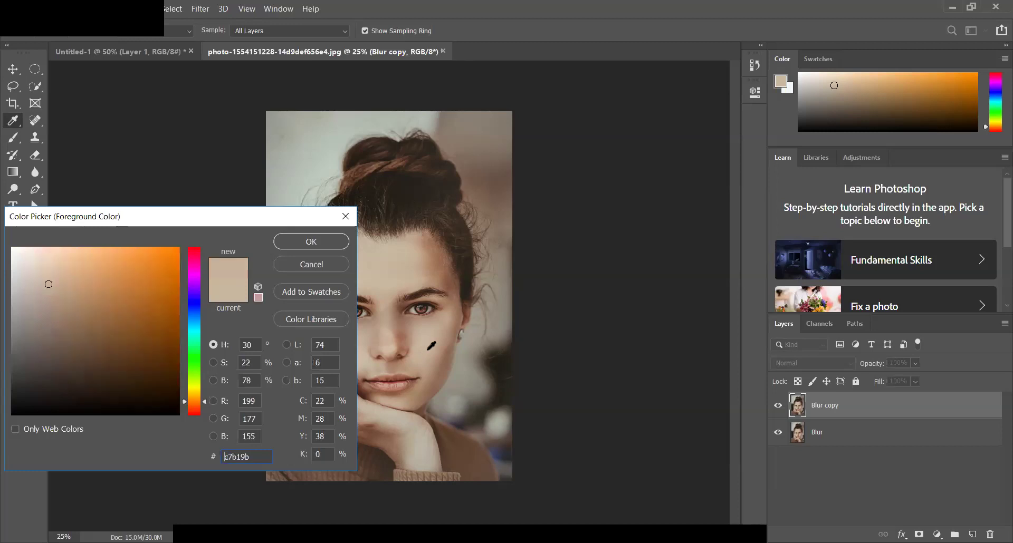
left_click(311, 241)
key("b")
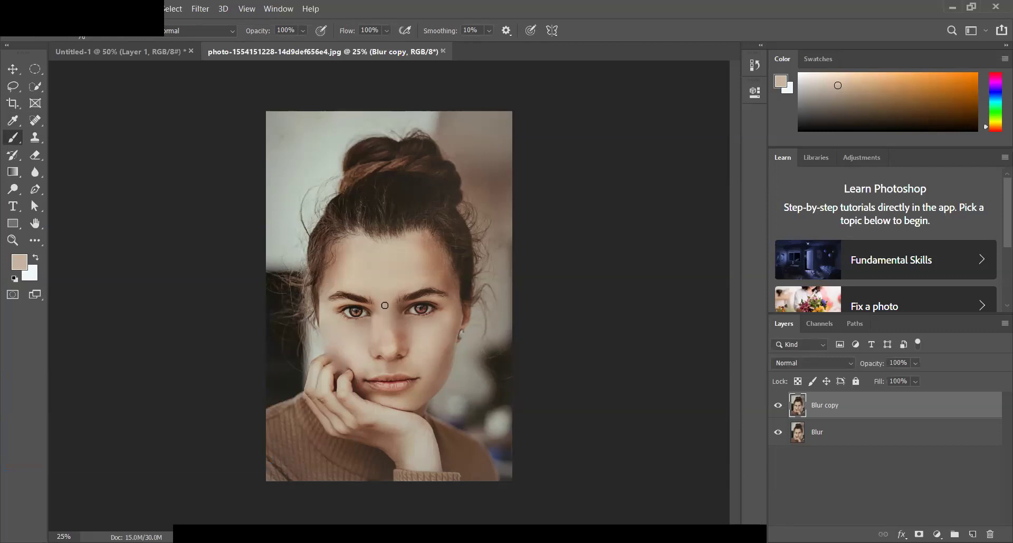
Brush the light skin tone down and back up the nose bridge on Blur copy
left_click_drag(389, 311, 403, 343)
left_click_drag(400, 338, 401, 328)
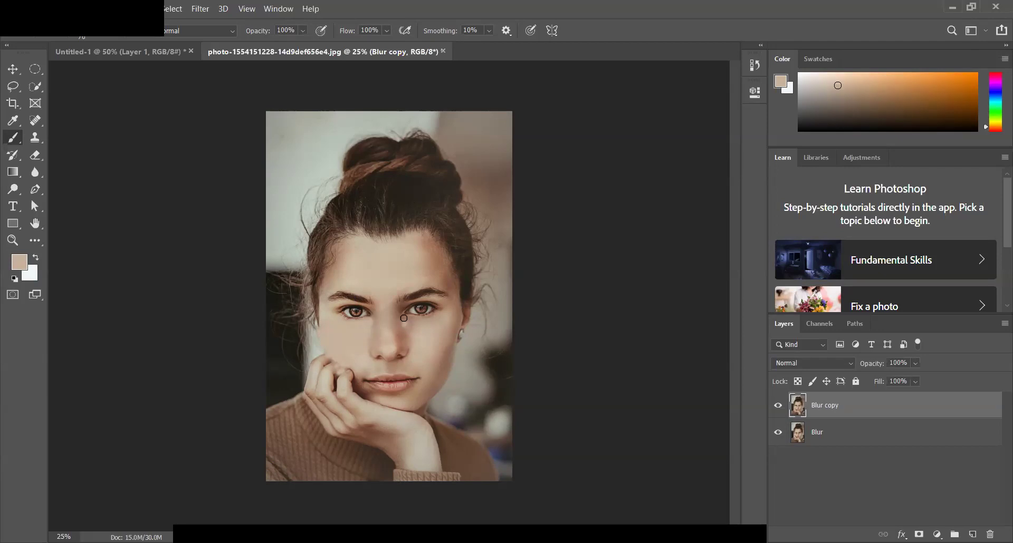
Cover the dark spot under the right eye and lighten the cheek by the ear, undoing the last stroke
left_click_drag(409, 322, 434, 321)
left_click_drag(417, 324, 409, 326)
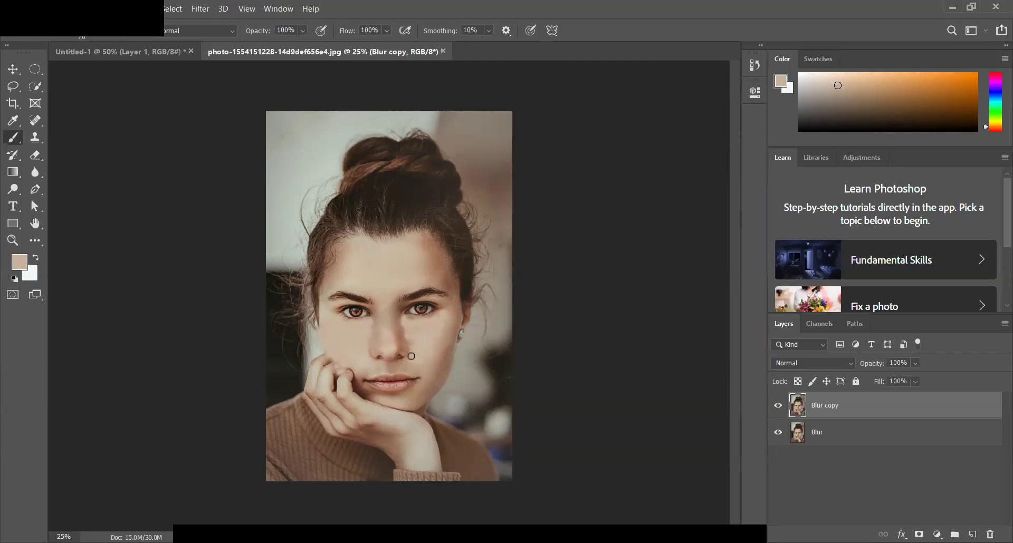
left_click_drag(445, 334, 444, 323)
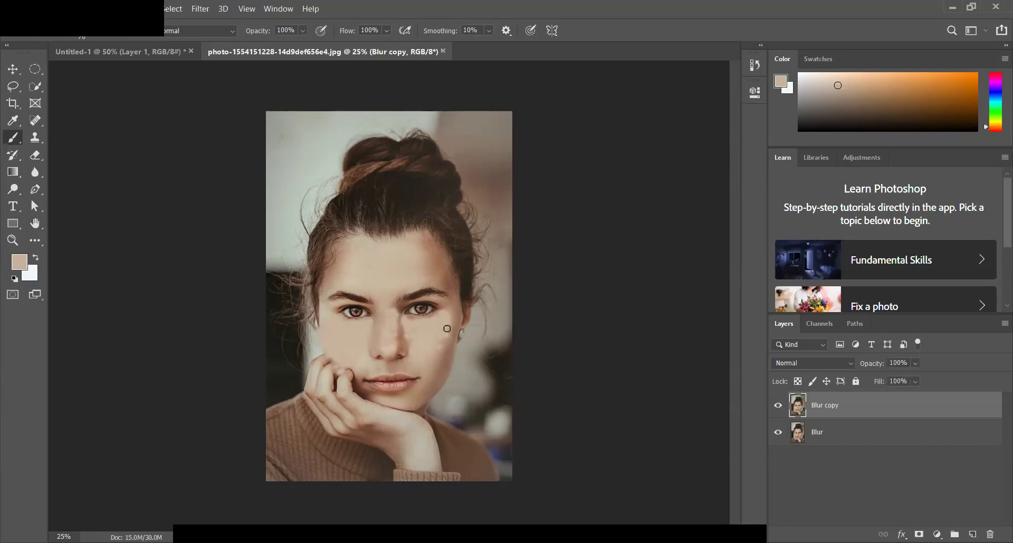
left_click_drag(447, 336, 441, 356)
key("ctrl+z")
key("ctrl+z")
key("ctrl+z")
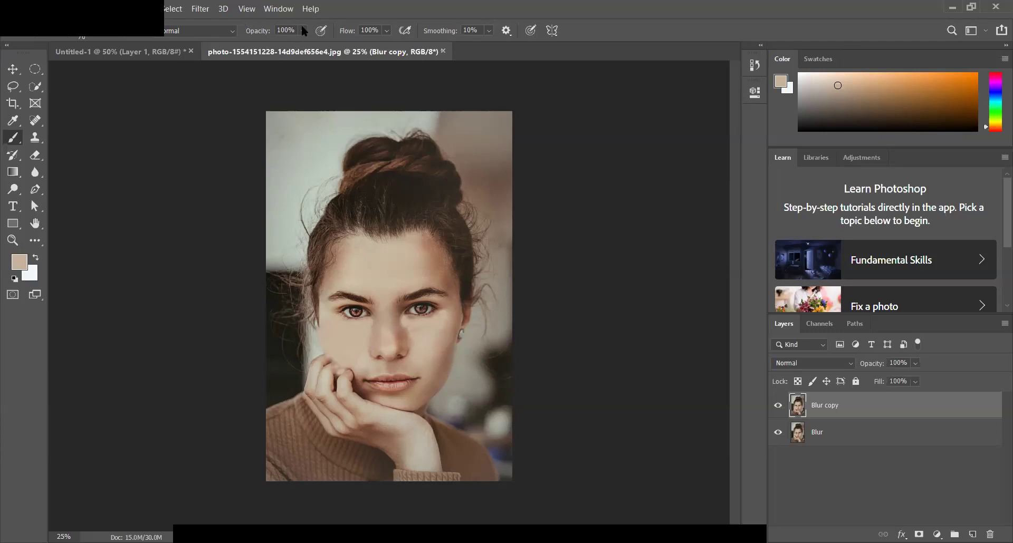
Set the brush to 50% opacity and 50% flow in the options bar
left_click(277, 44)
left_click_drag(289, 44, 283, 45)
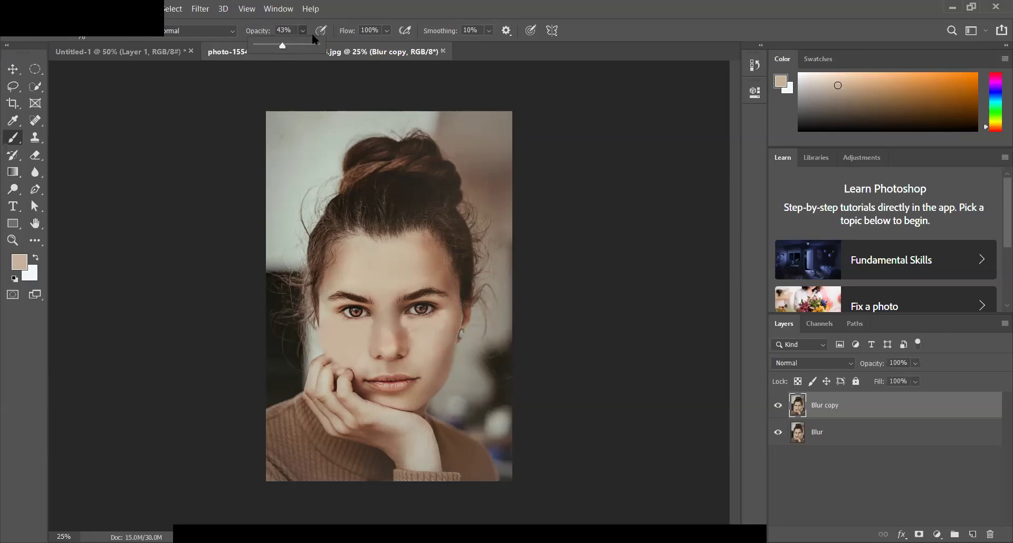
left_click(284, 31)
type("50")
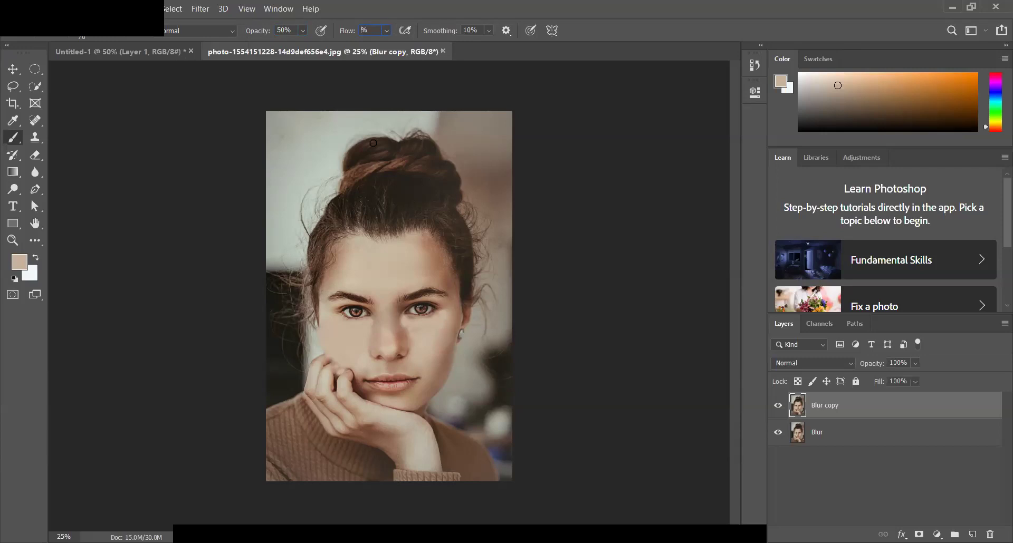
type("50")
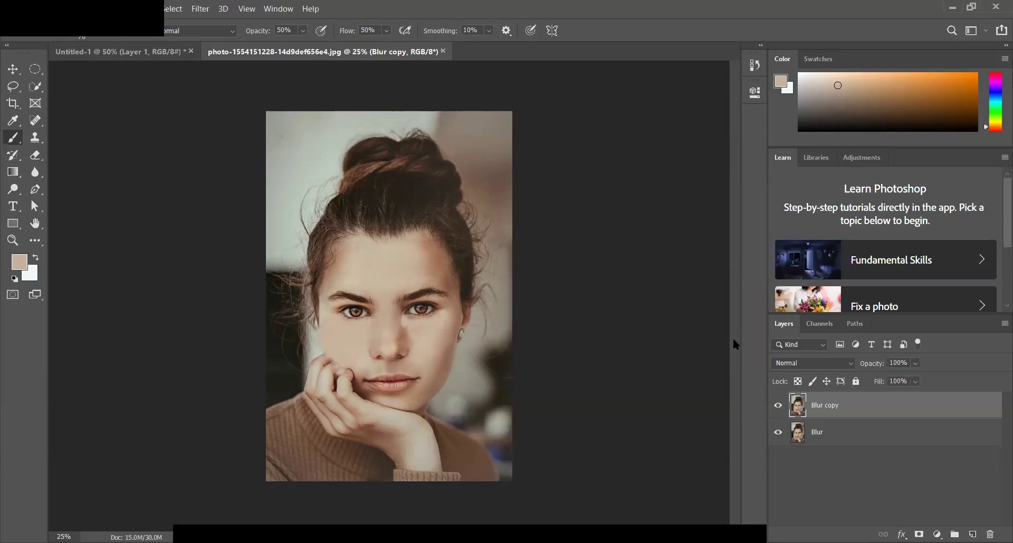
Zoom the portrait to 66.67% and scroll down to bring the lips into view
key("ctrl+plus")
key("ctrl+plus")
key("ctrl+plus")
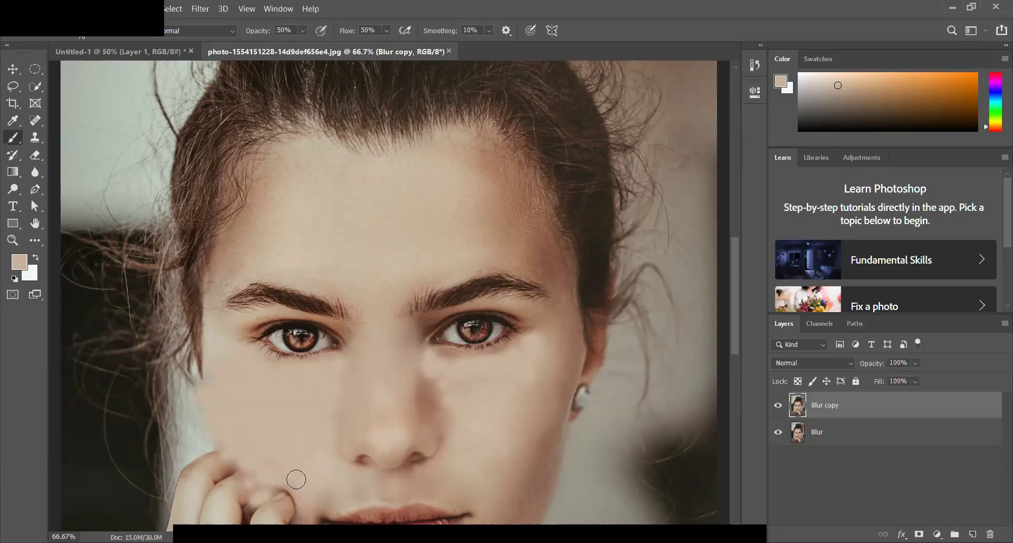
scroll(380, 438, "down", 3)
scroll(422, 406, "down", 2)
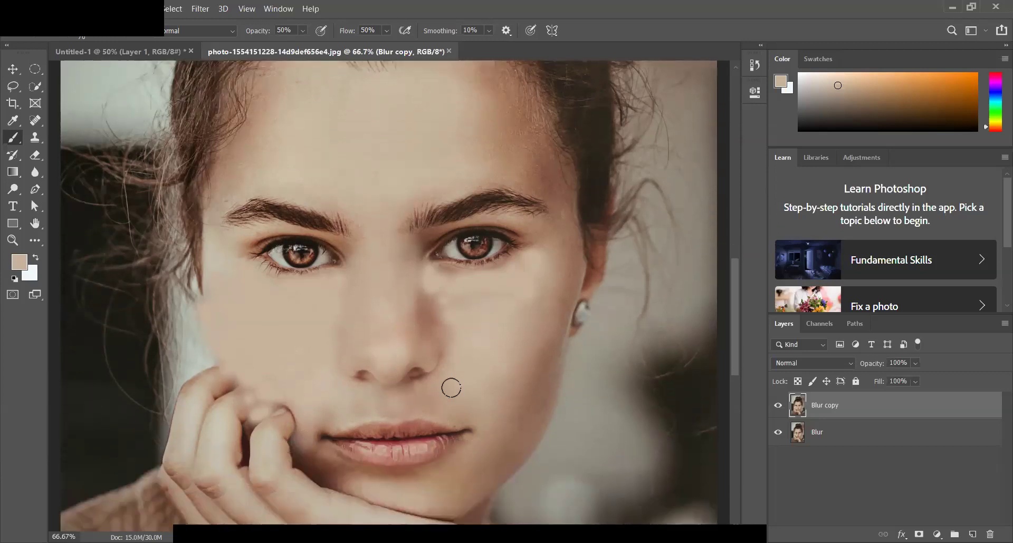
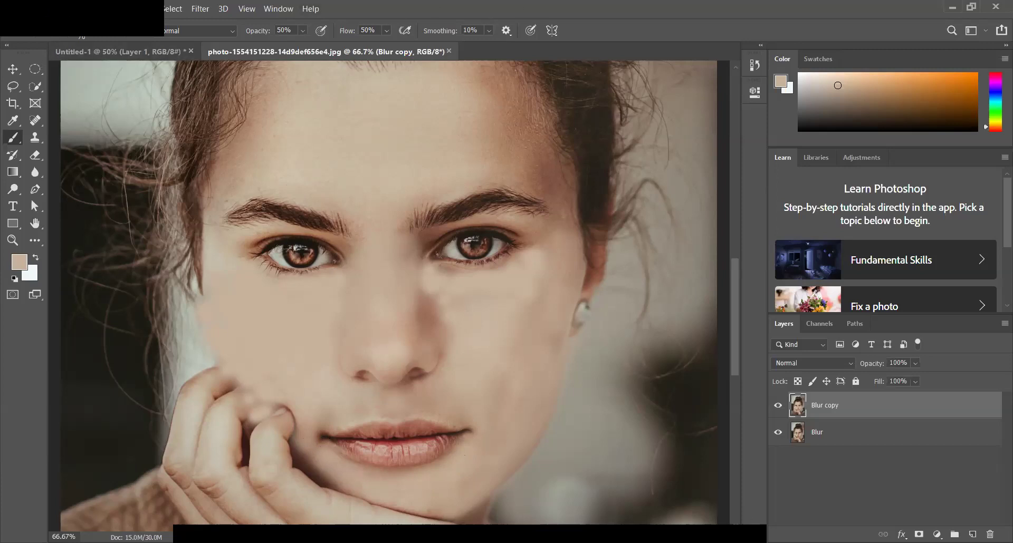
Browse the Desktop in the Open dialog to find the freckled portrait photo
left_click(35, 8)
left_click(55, 34)
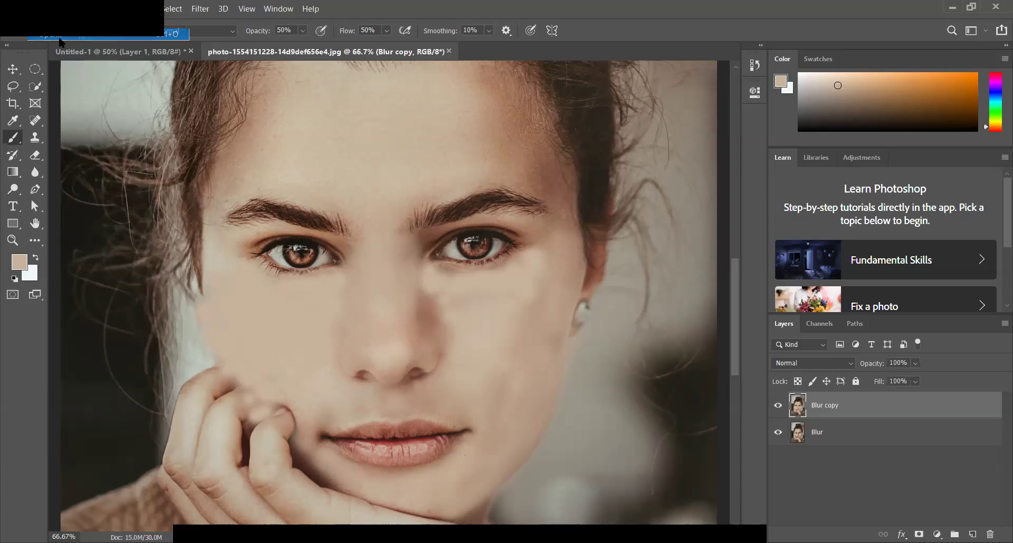
scroll(303, 147, "down", 3)
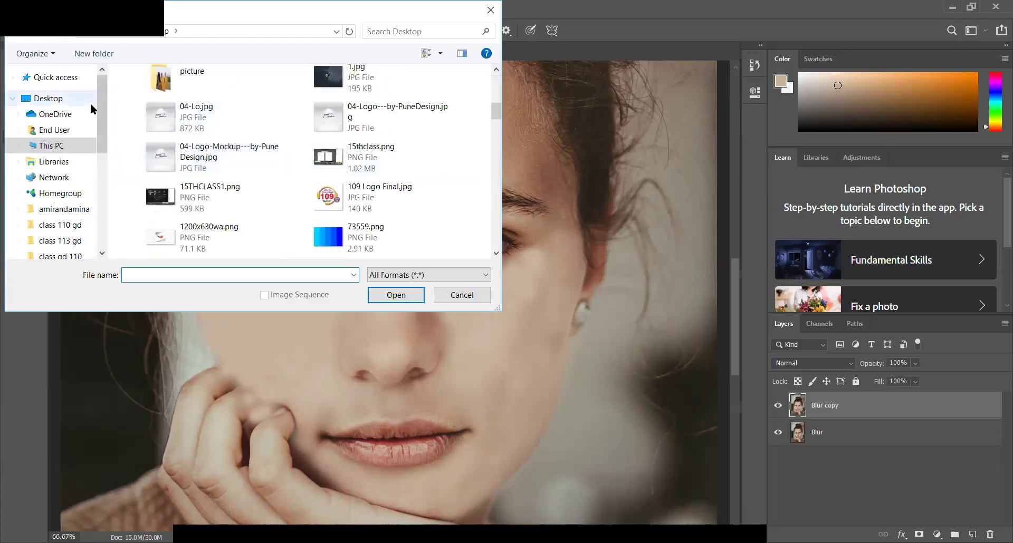
left_click(50, 101)
scroll(280, 128, "down", 5)
scroll(280, 129, "down", 5)
scroll(280, 131, "down", 5)
scroll(281, 134, "down", 5)
scroll(282, 135, "down", 5)
scroll(281, 134, "down", 5)
scroll(281, 135, "down", 5)
scroll(281, 137, "down", 3)
scroll(296, 127, "up", 2)
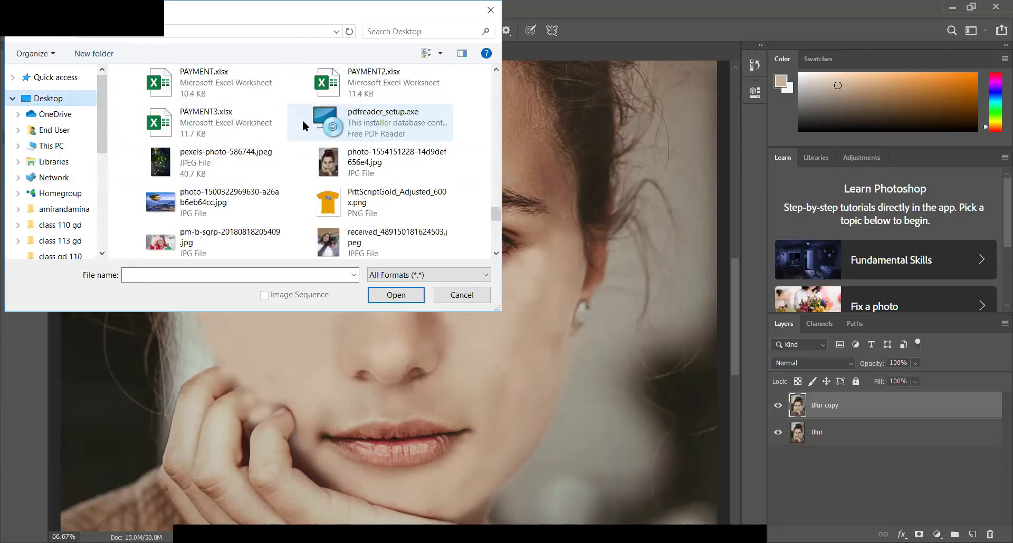
Open the freckled portrait photo, then close the retouched photo document without saving
left_click(337, 165)
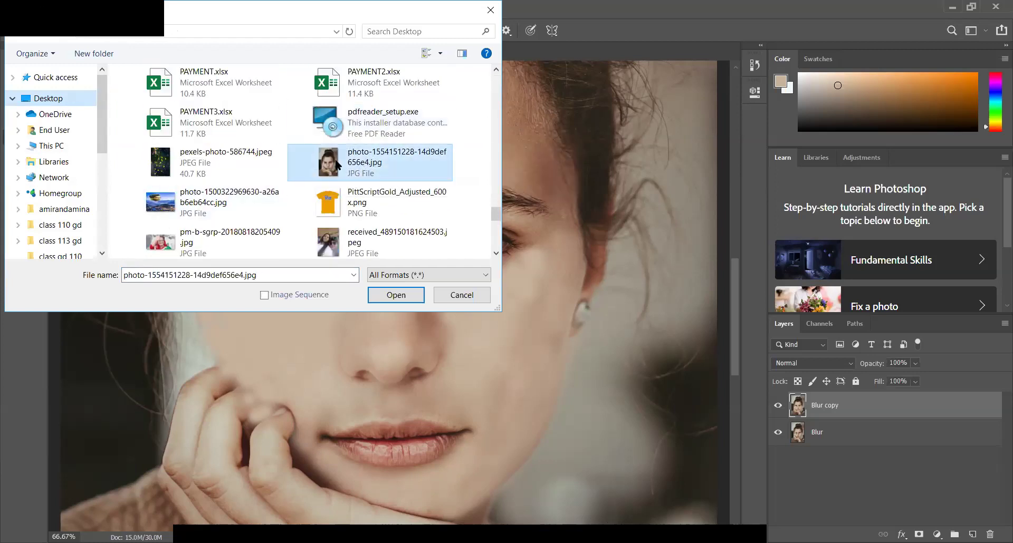
left_click(414, 296)
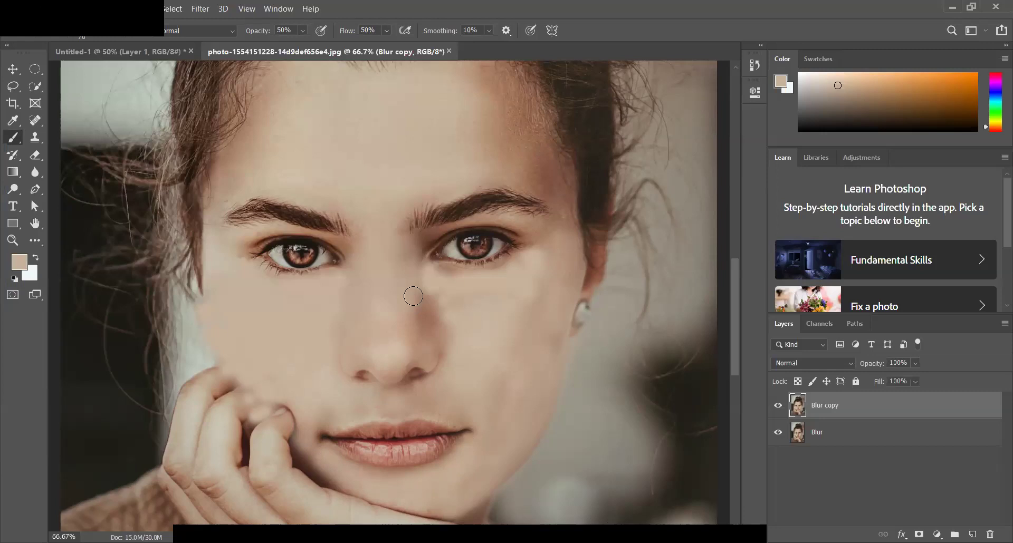
left_click(449, 52)
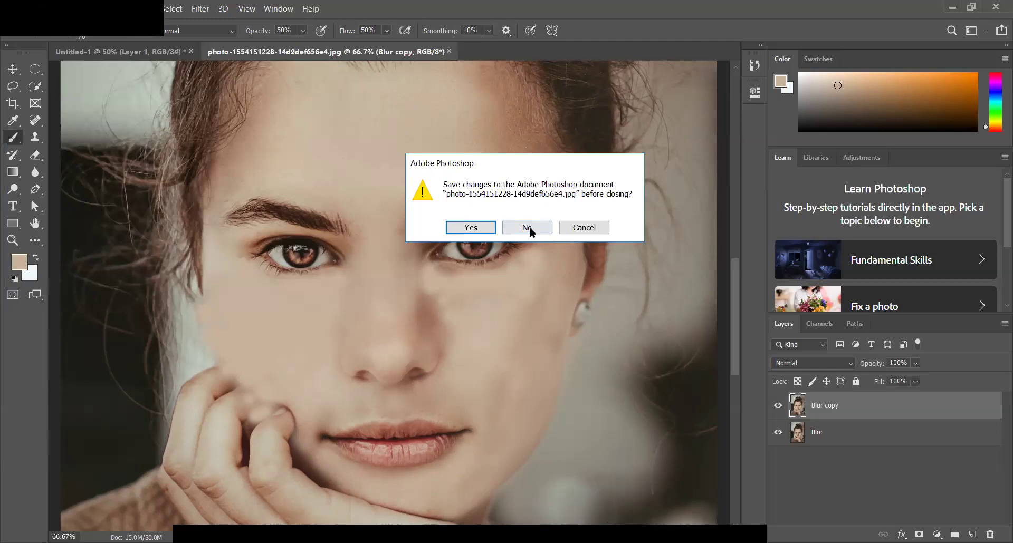
left_click(527, 227)
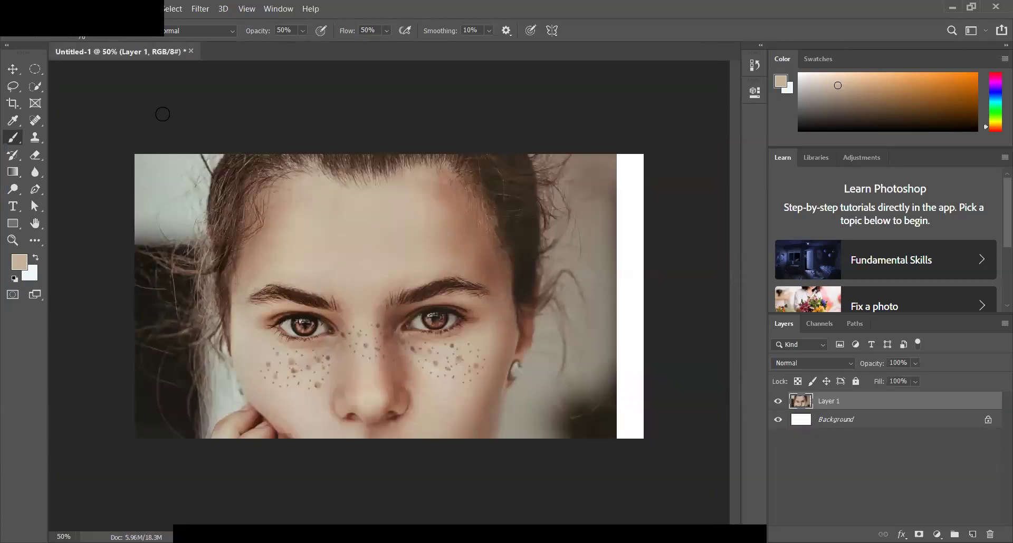
Close Untitled-1 without saving and reopen the freckled portrait from the Recent list
left_click(189, 52)
left_click(527, 218)
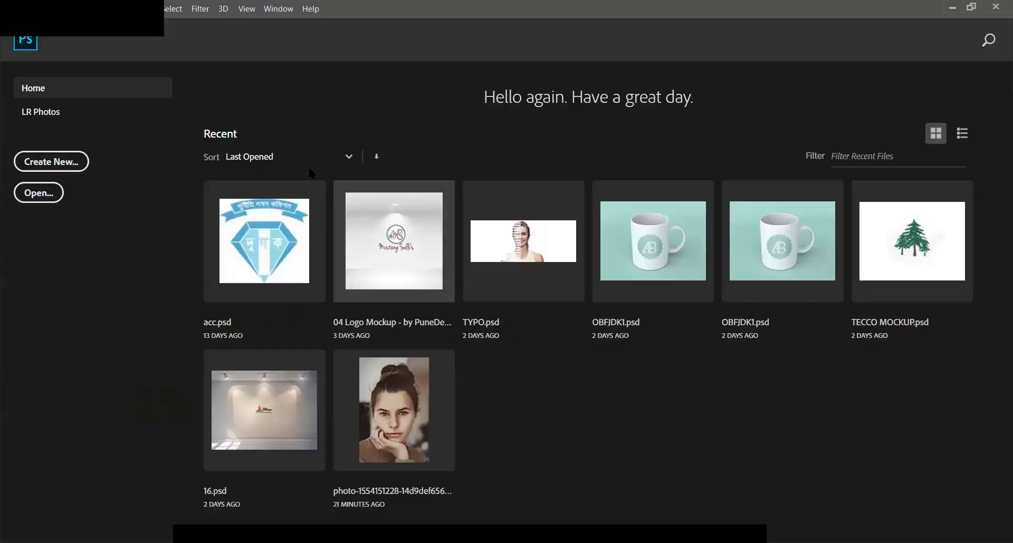
left_click(426, 417)
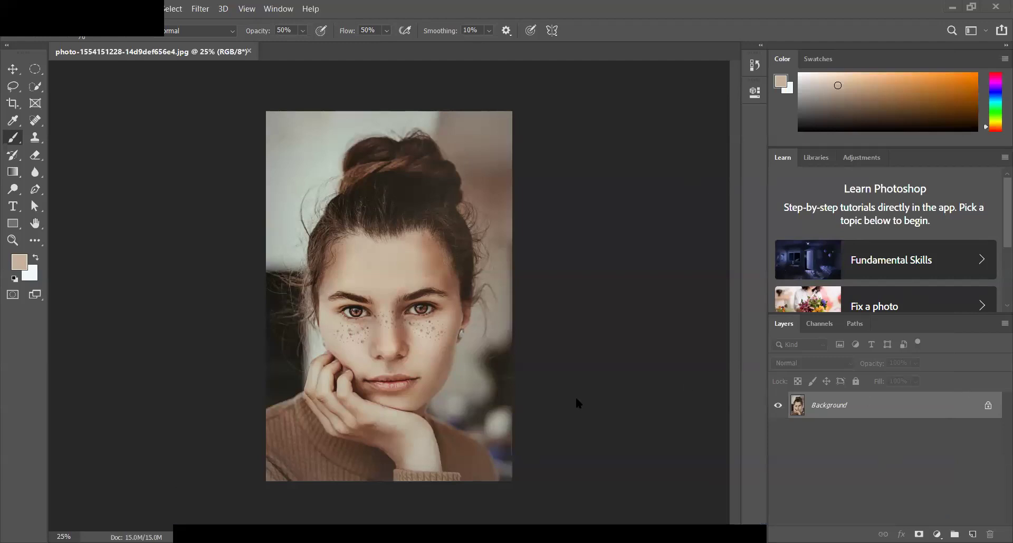
Duplicate the Background layer as a new layer named 'face'
right_click(833, 405)
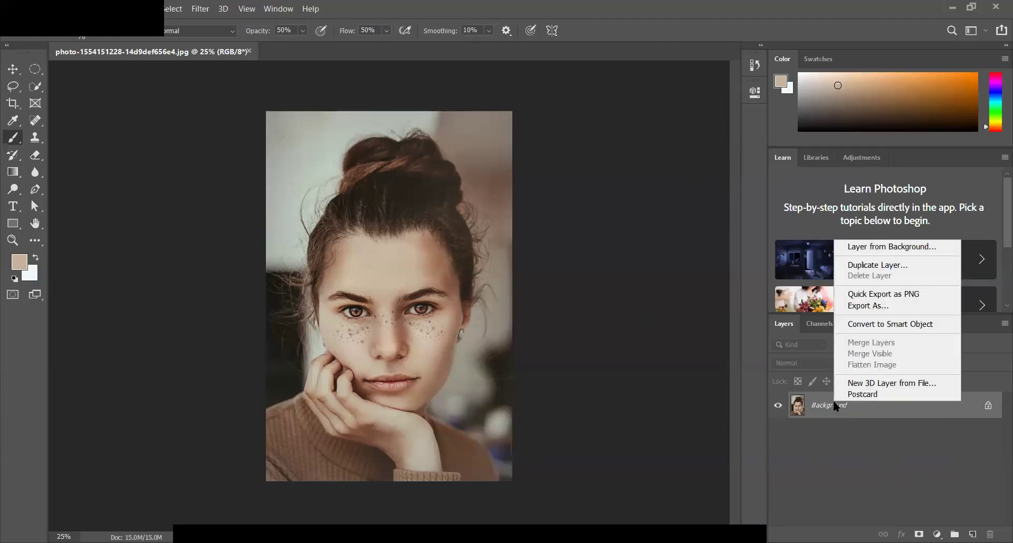
left_click(866, 266)
left_click(502, 156)
key("BackSpace")
key("BackSpace")
key("BackSpace")
key("BackSpace")
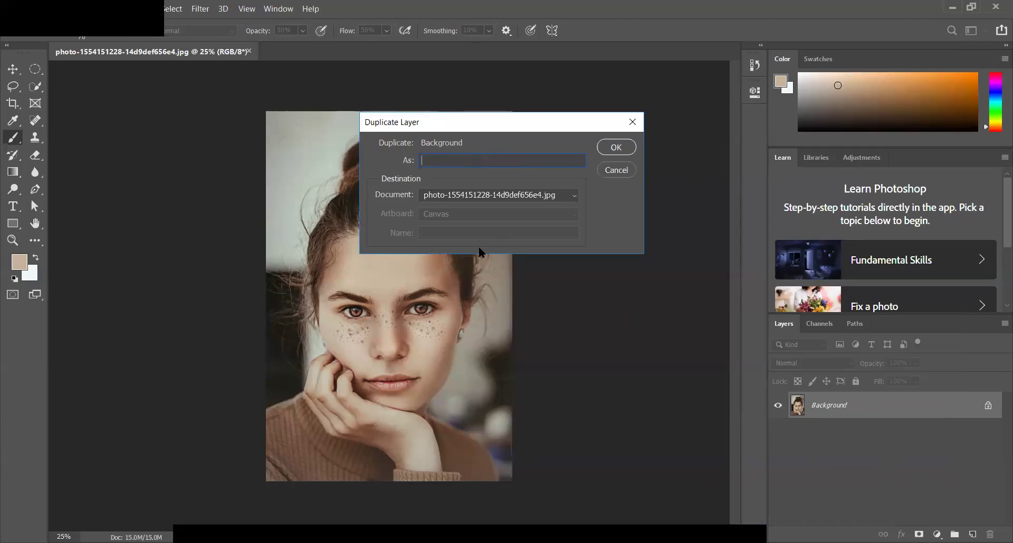
type("face")
left_click(620, 146)
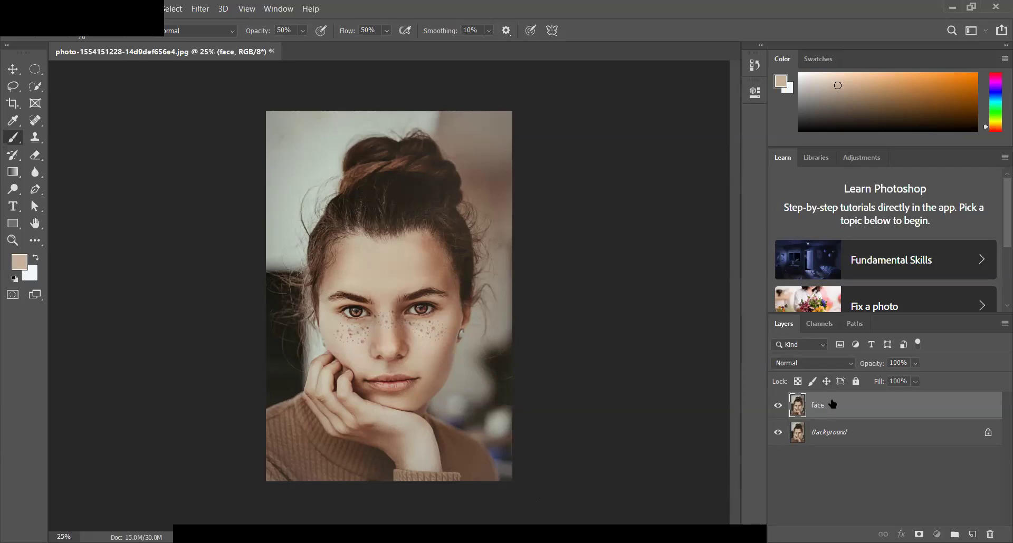
Start a Gaussian Blur and zoom its preview out to show the whole face
left_click(198, 11)
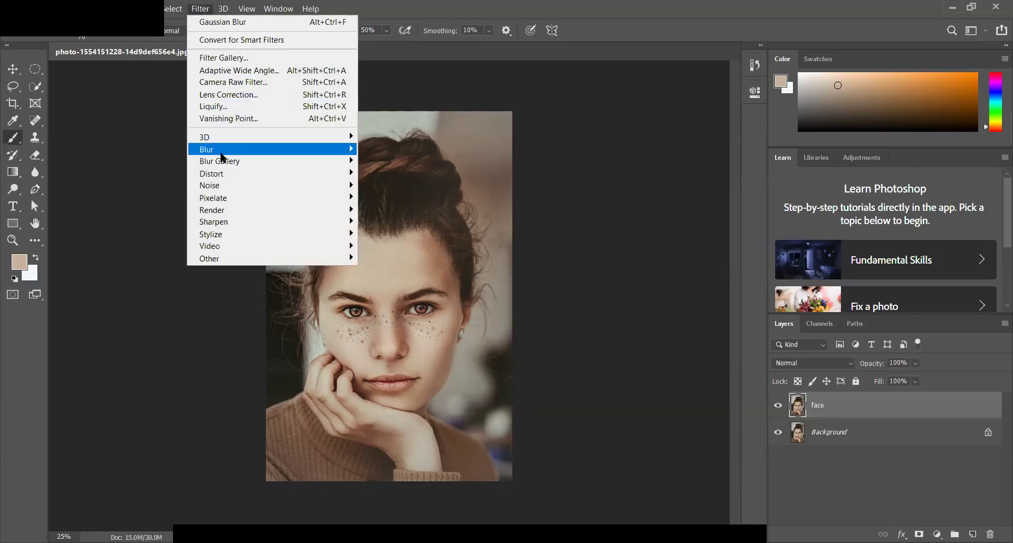
mouse_move(205, 150)
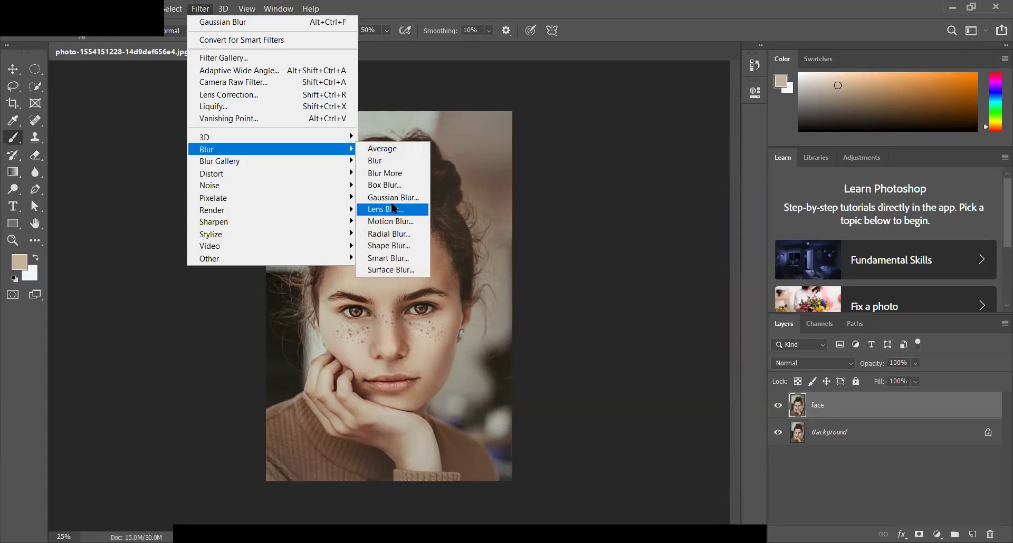
left_click(393, 198)
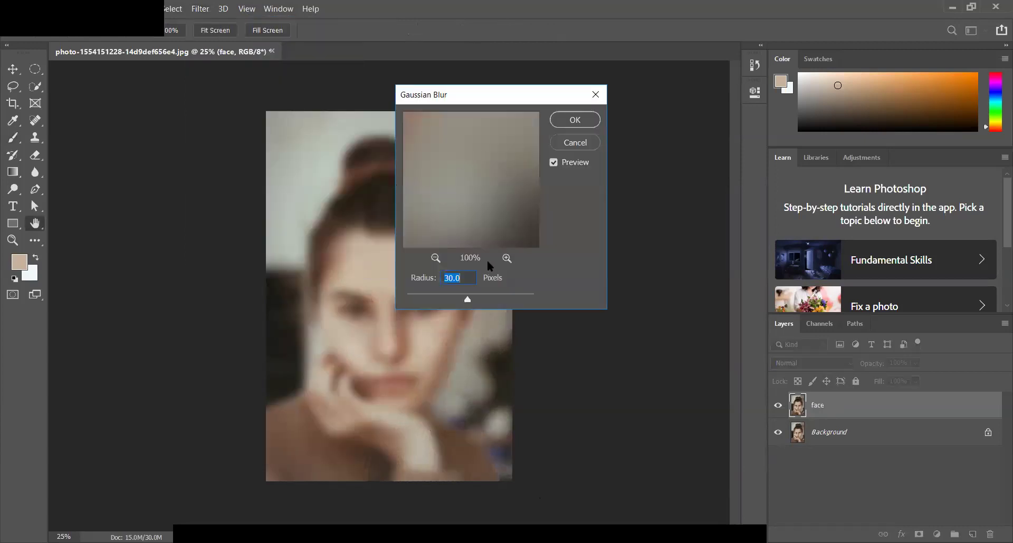
left_click(435, 257)
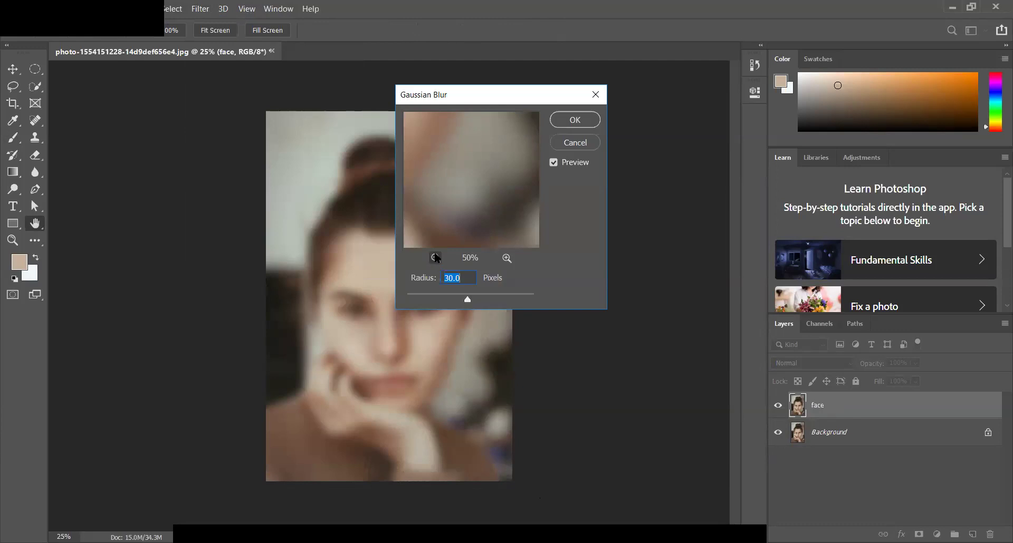
left_click(436, 258)
left_click(436, 258)
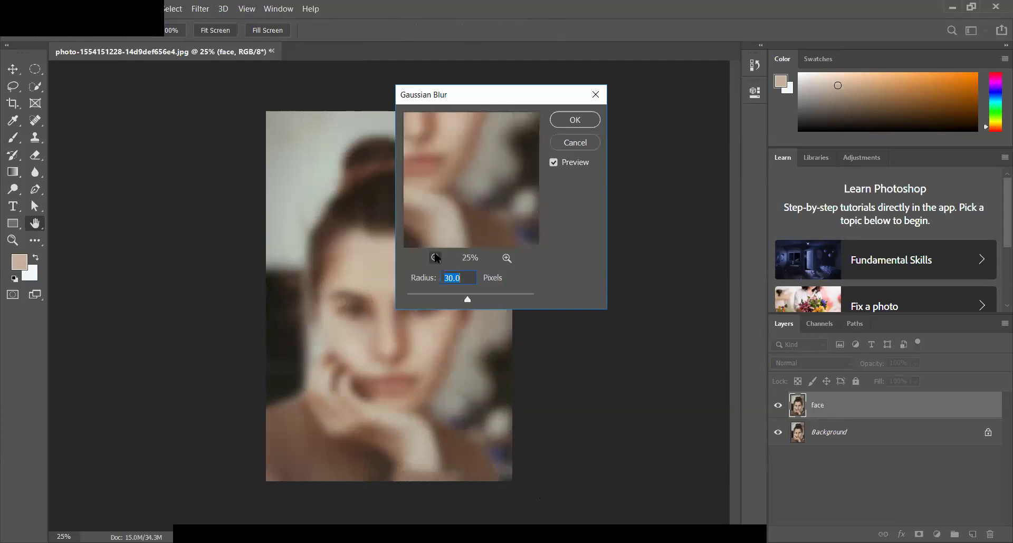
left_click(436, 258)
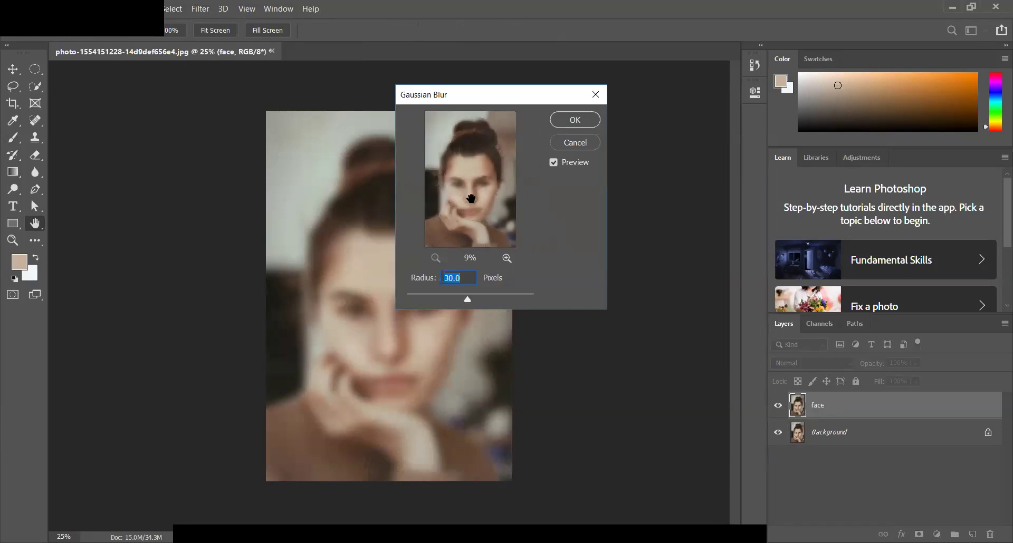
left_click(507, 258)
Set the Gaussian Blur radius to 40 pixels and apply it to the face layer
left_click(457, 278)
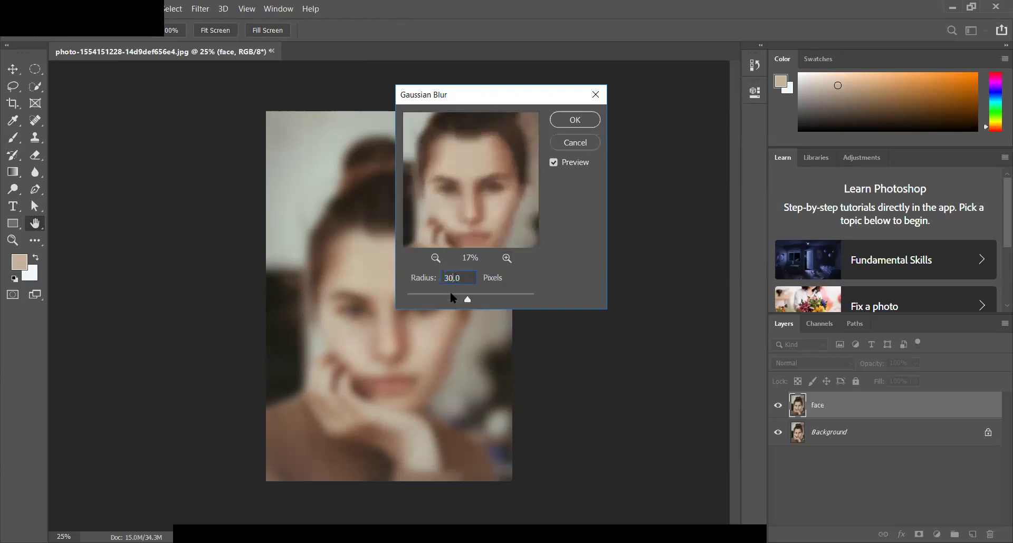
mouse_move(468, 300)
left_mouse_down()
mouse_move(424, 314)
mouse_move(410, 301)
mouse_move(440, 302)
left_mouse_up()
left_click(410, 301)
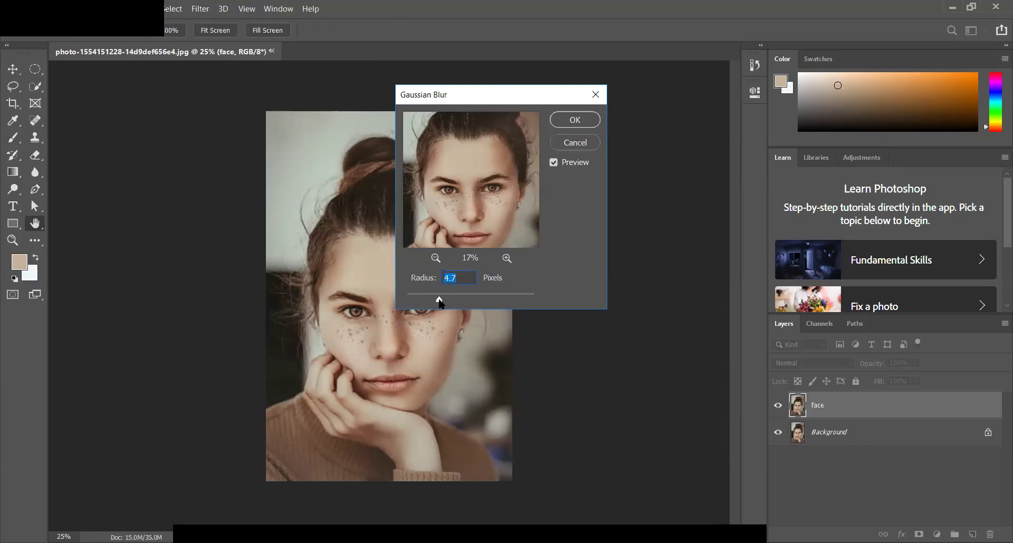
left_click_drag(441, 302, 468, 308)
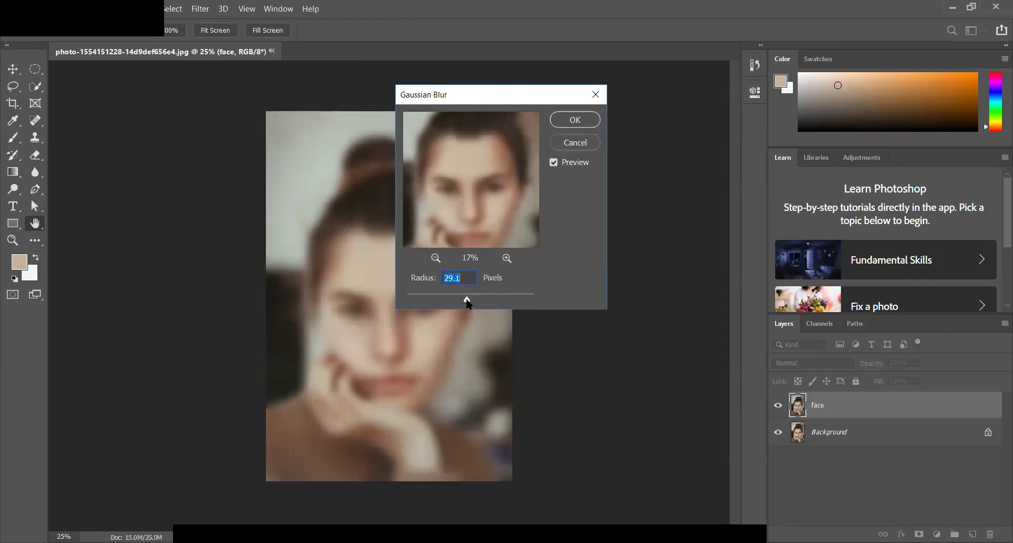
left_click_drag(467, 304, 464, 301)
left_click(457, 278)
key("BackSpace")
key("BackSpace")
key("BackSpace")
key("BackSpace")
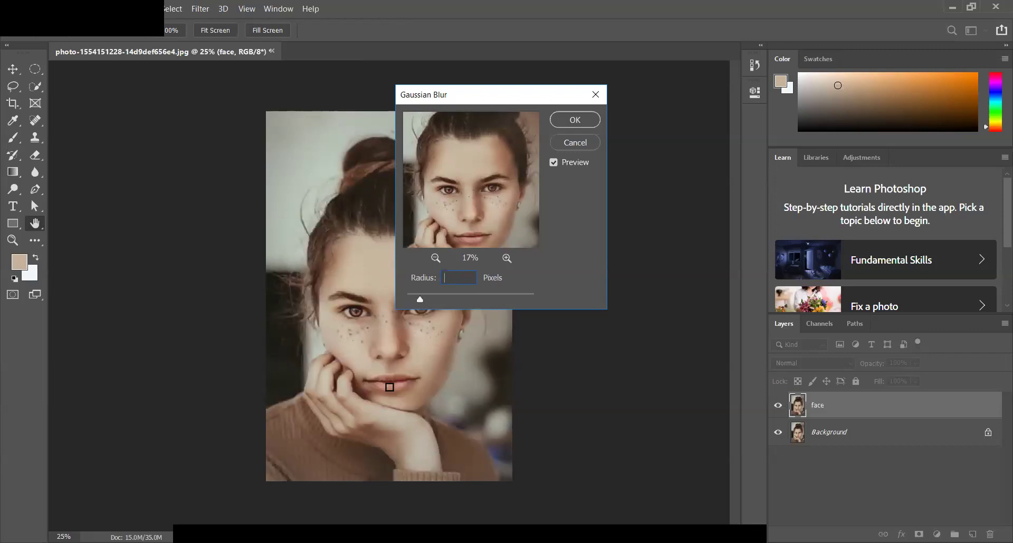
type("40")
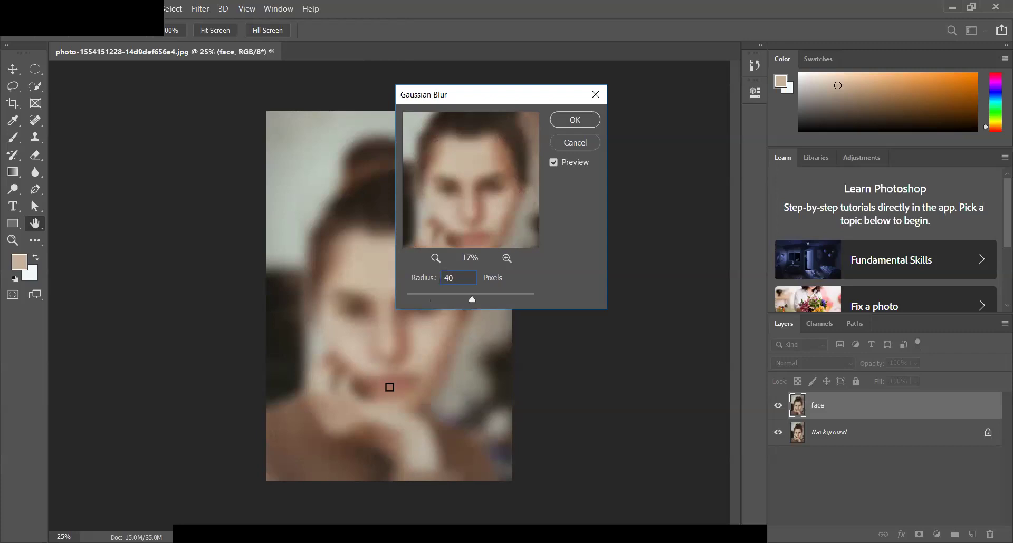
left_click(575, 119)
key("b")
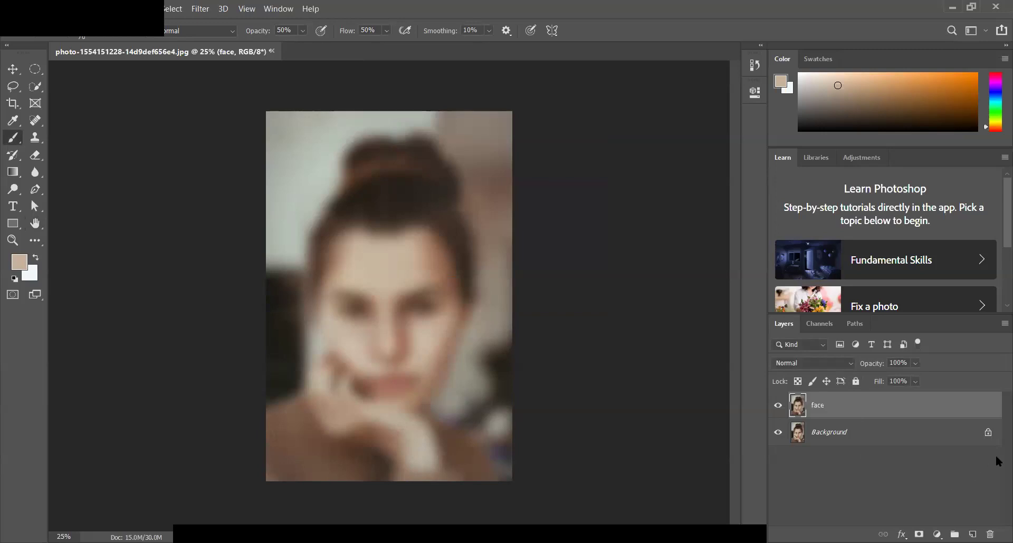
Unlock Background into Layer 0, move face below it, and add a white mask to Layer 0
left_click(970, 439)
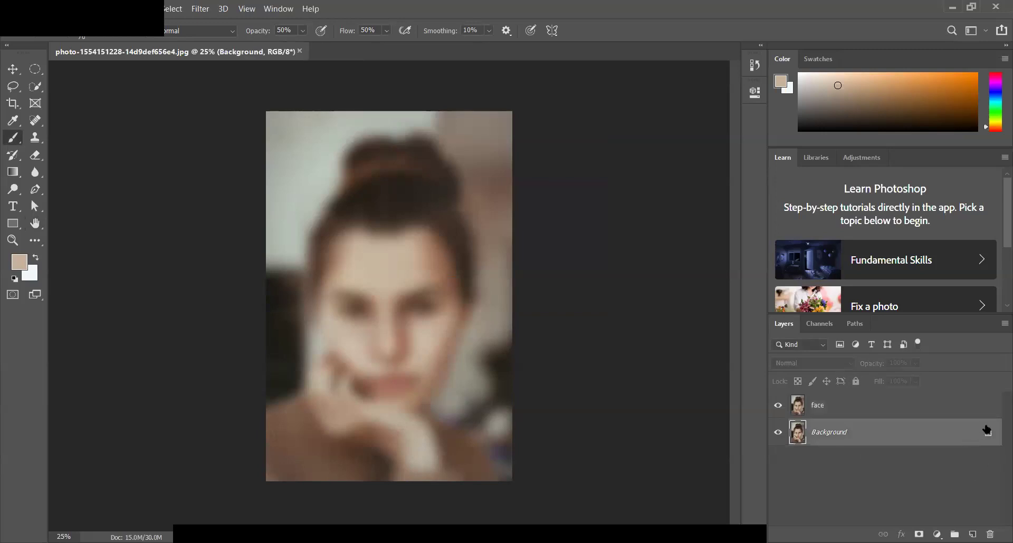
left_click(989, 433)
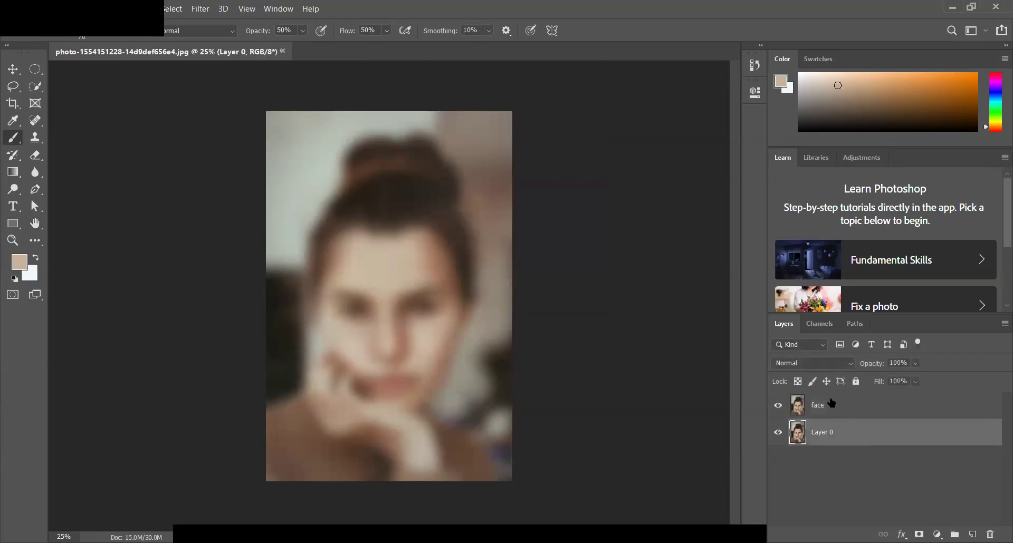
left_click_drag(831, 404, 826, 455)
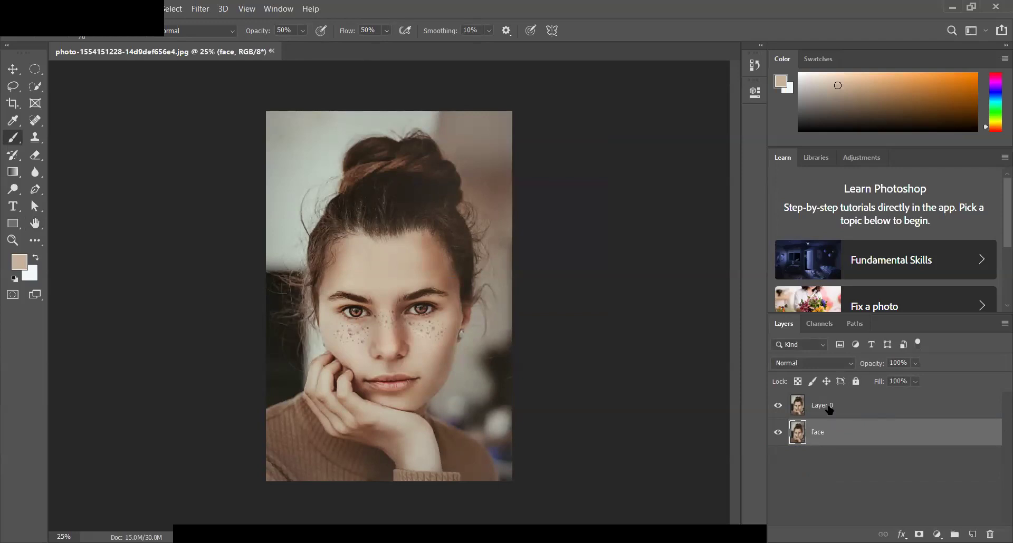
left_click(830, 409)
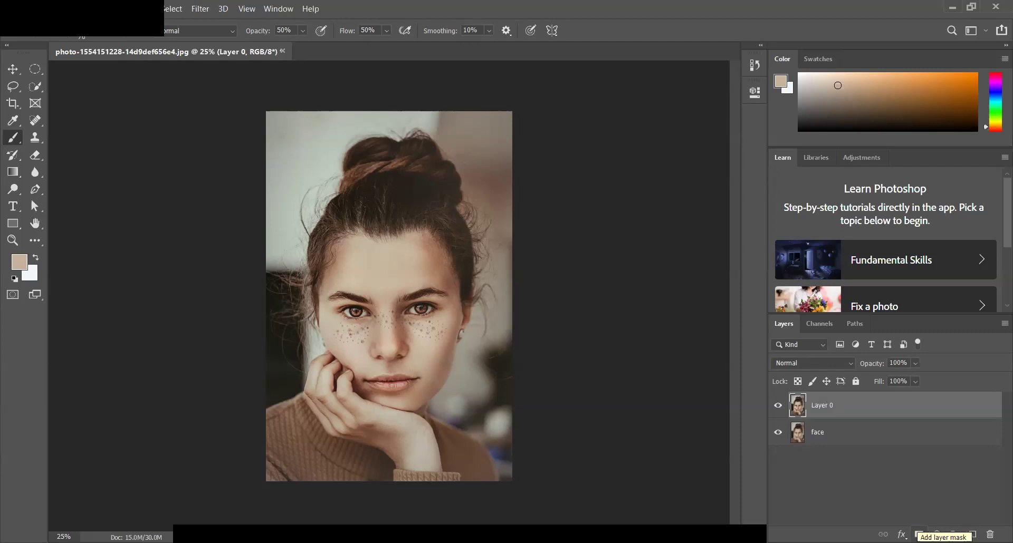
left_click(919, 534)
key("d")
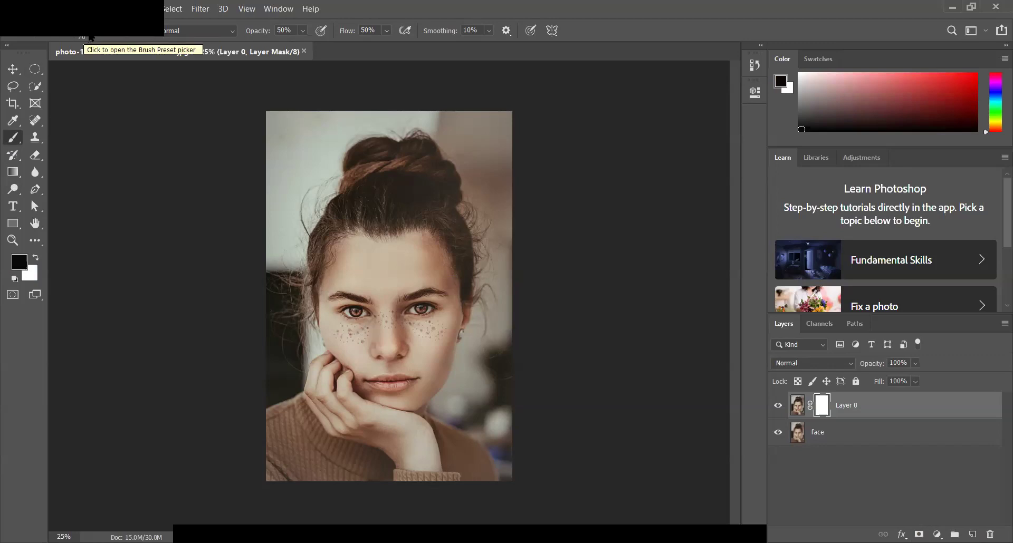
Set a soft round 81 px brush and test it on the mask over the freckled cheek
left_click(91, 38)
left_click_drag(108, 68, 112, 69)
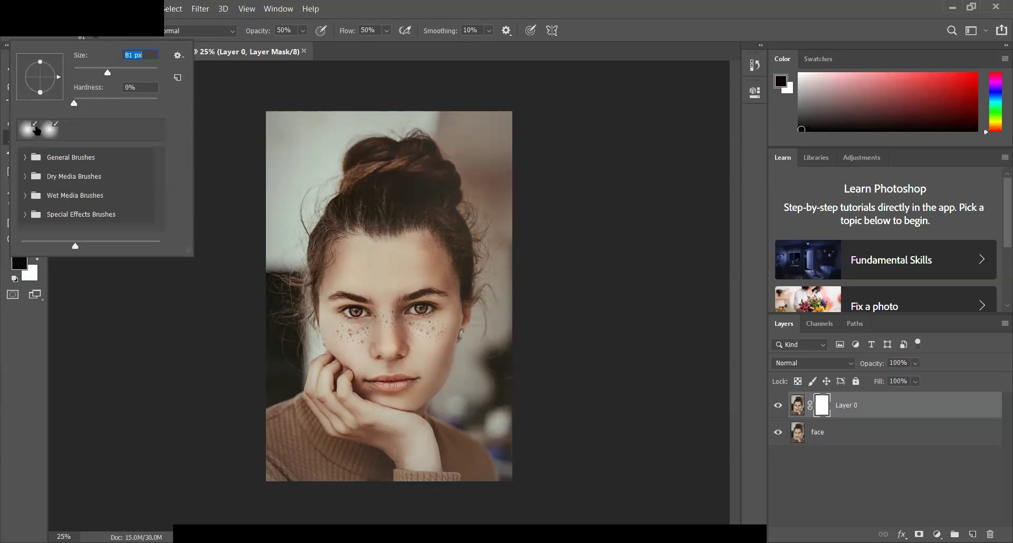
left_click(27, 132)
left_click(358, 333)
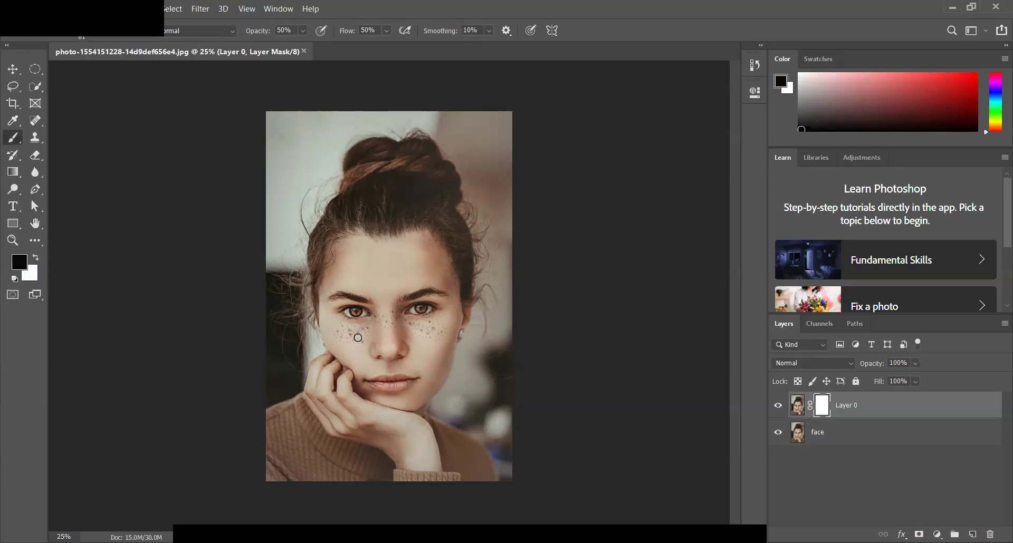
left_click(362, 330)
left_click(97, 35)
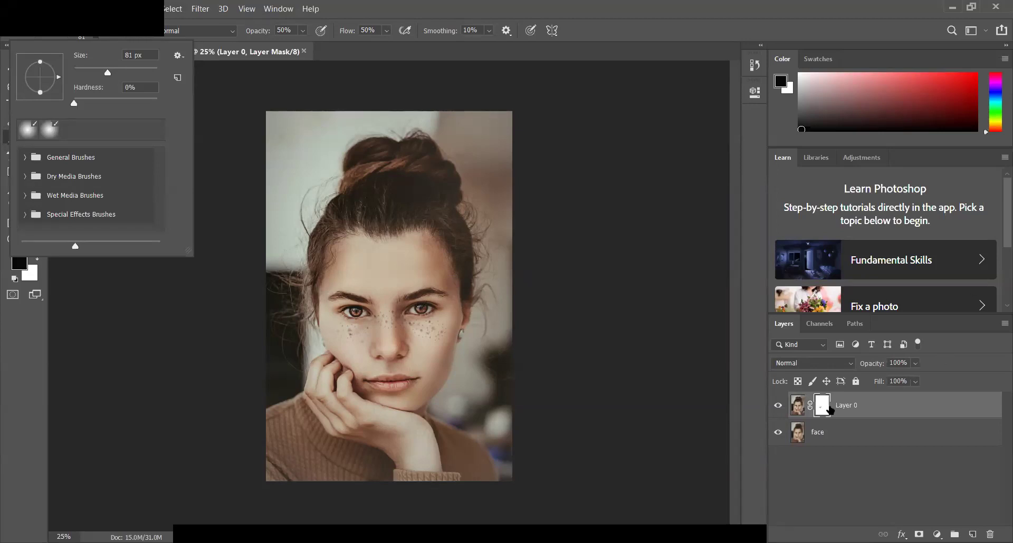
Set the foreground colour to black (000000) and paint a dab on Layer 0's left cheek
left_click(797, 405)
left_click(337, 301, "alt")
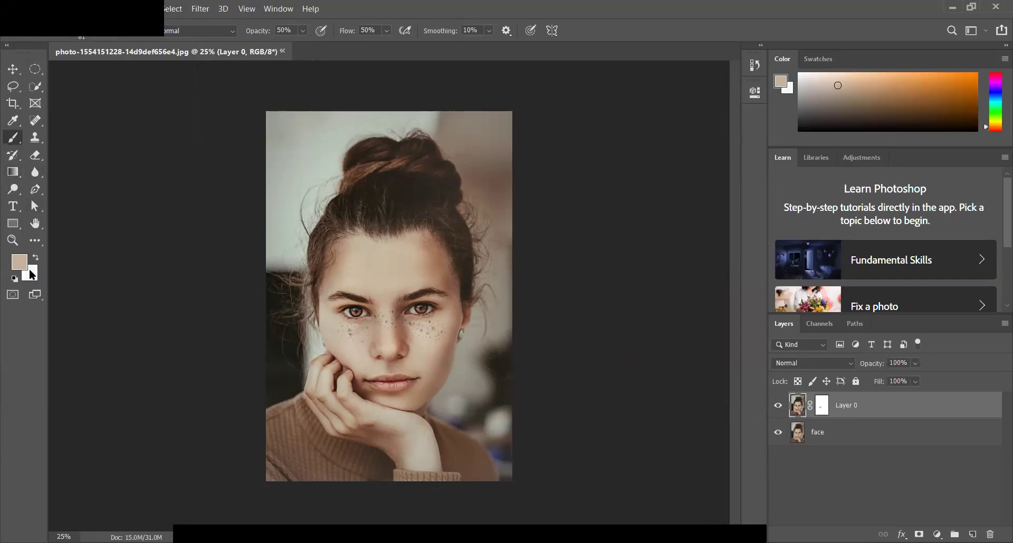
left_click(24, 261)
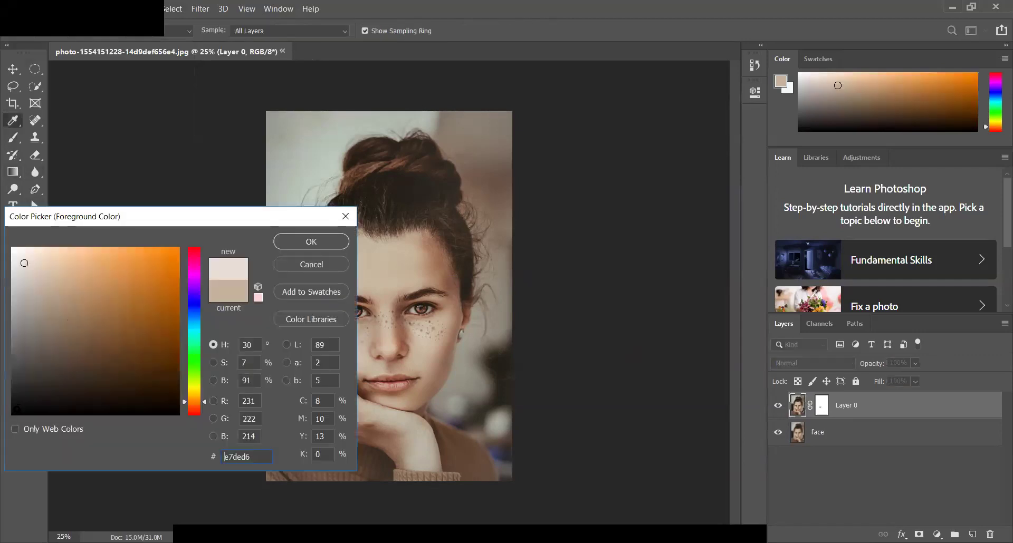
type("000000")
left_click(337, 243)
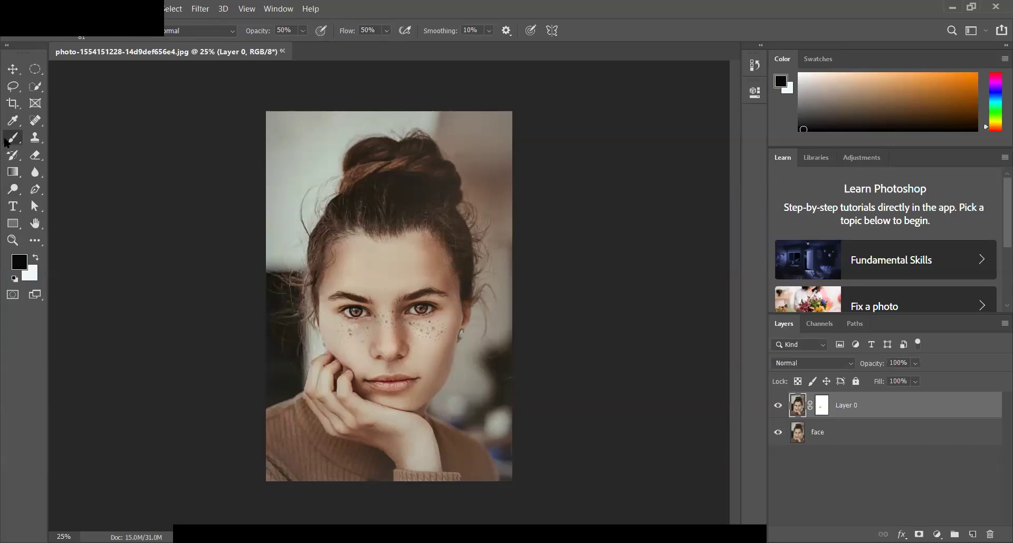
left_click(349, 334)
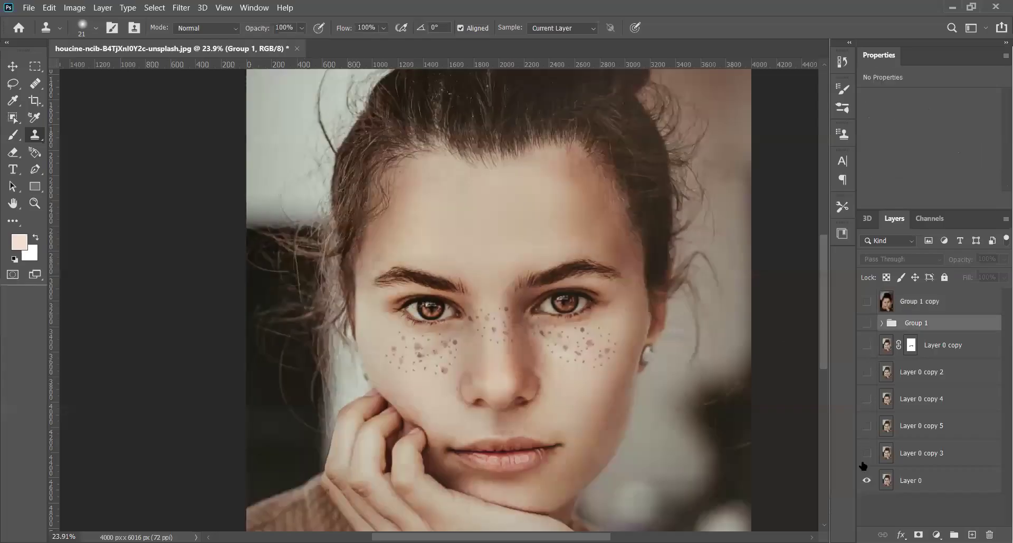
Show Layer 0 and copies 1, 3, 4 and 5, previewing then hiding Layer 0 copy 2
left_click_drag(865, 478, 870, 414)
left_click(867, 400)
left_click(867, 375)
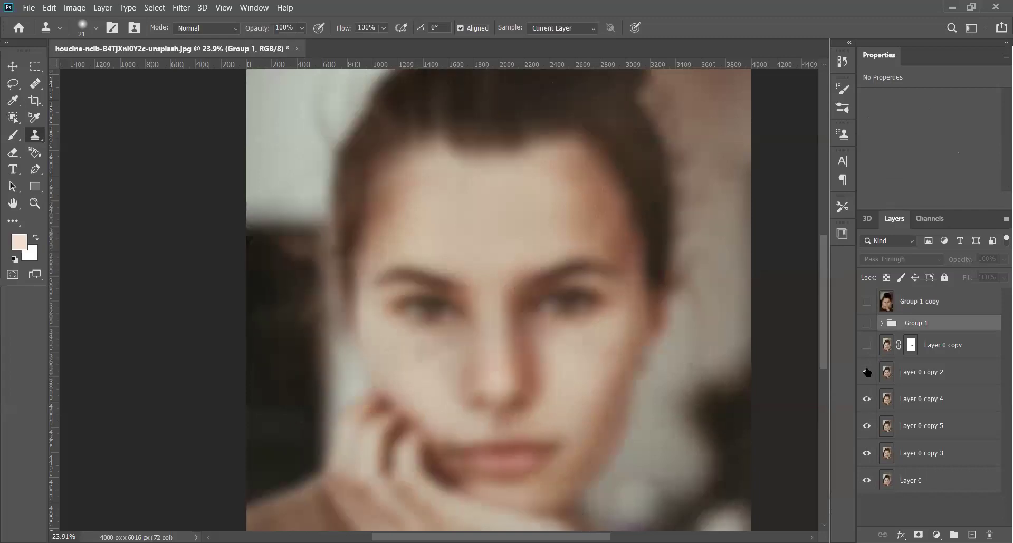
left_click(867, 375)
left_click(867, 346)
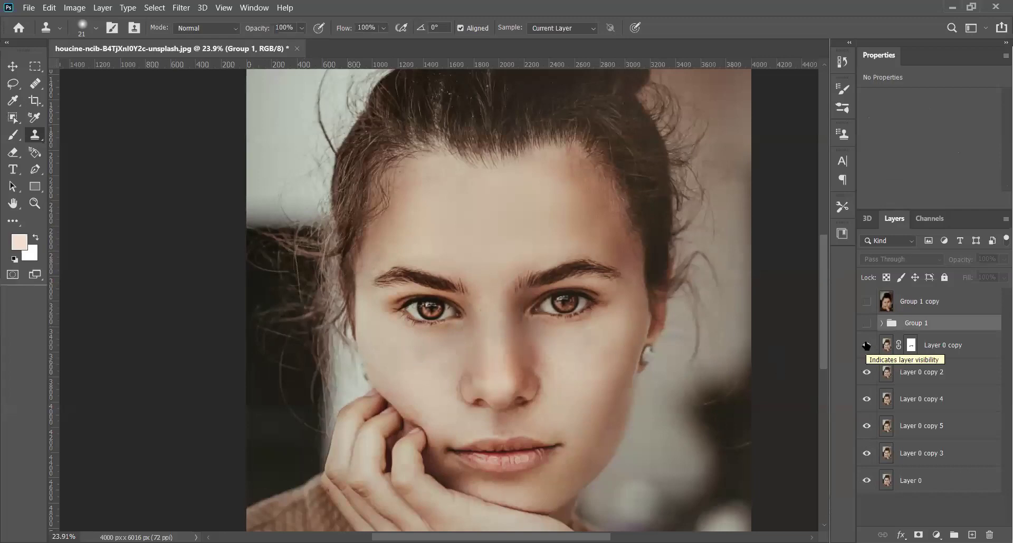
Group Layer 0 copy and copy 2 into Group 2, hide it, and show and expand Group 1
left_click(968, 350)
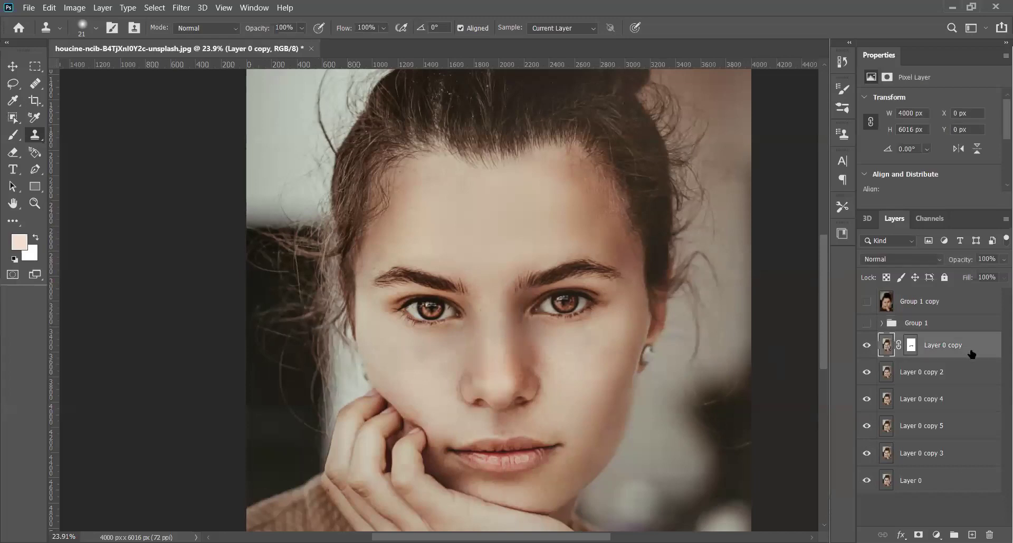
left_click(873, 367, "shift")
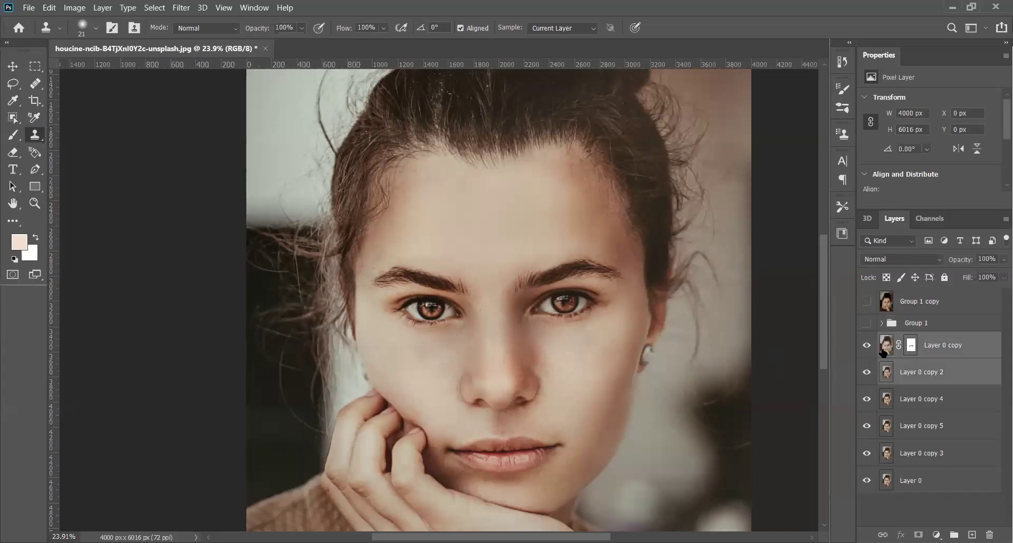
left_click_drag(883, 353, 954, 535)
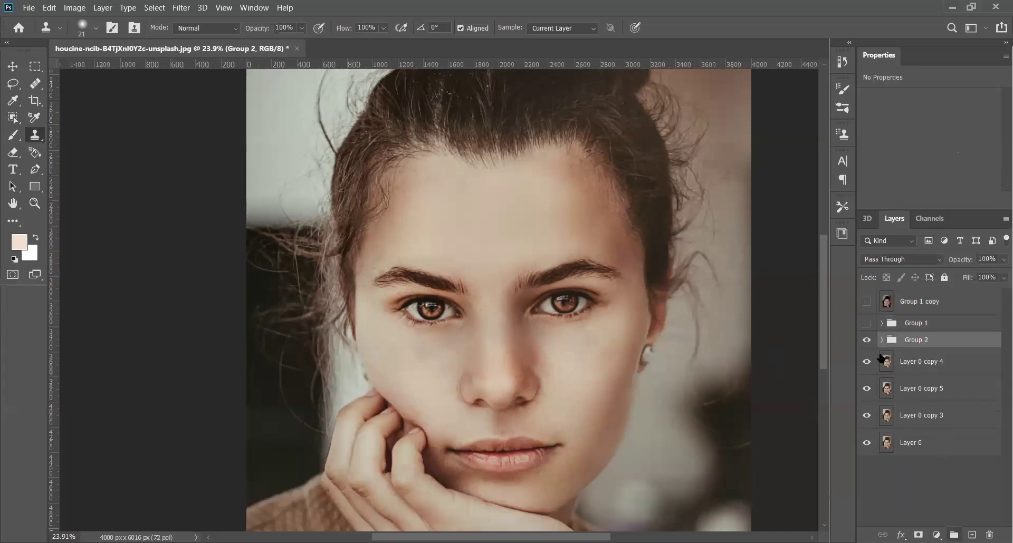
left_click_drag(867, 342, 867, 323)
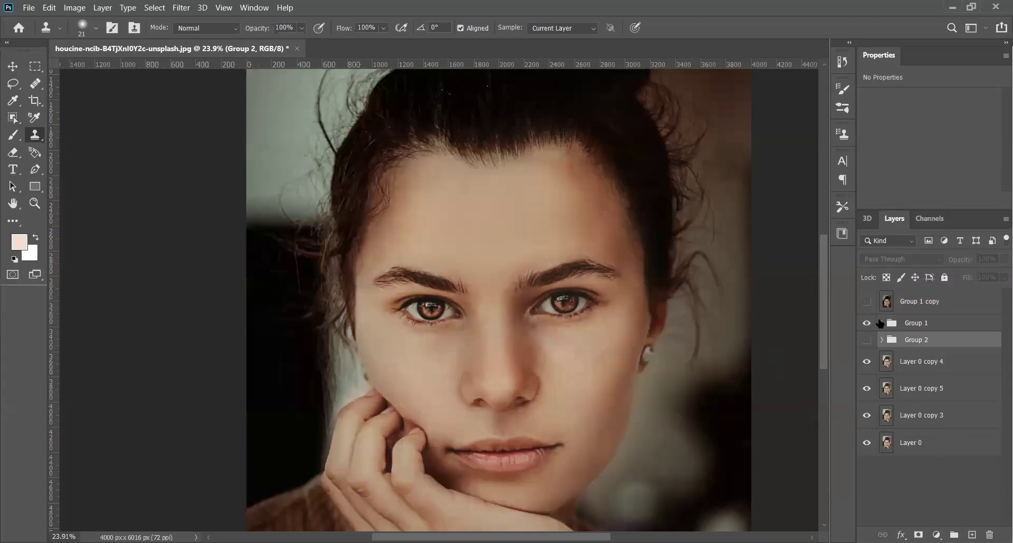
left_click(892, 322)
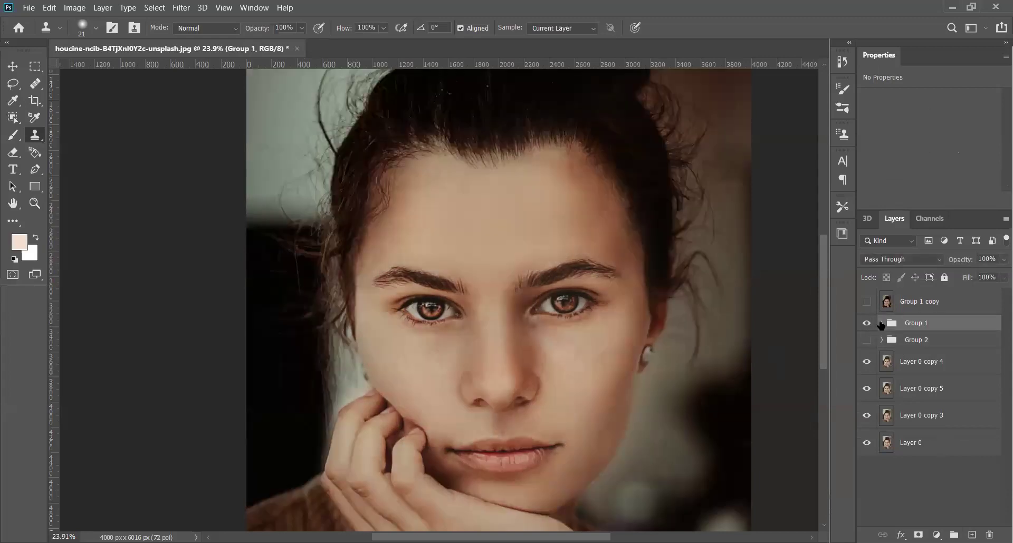
Toggle the healing layer's visibility to compare the face with and without it
left_click(895, 375)
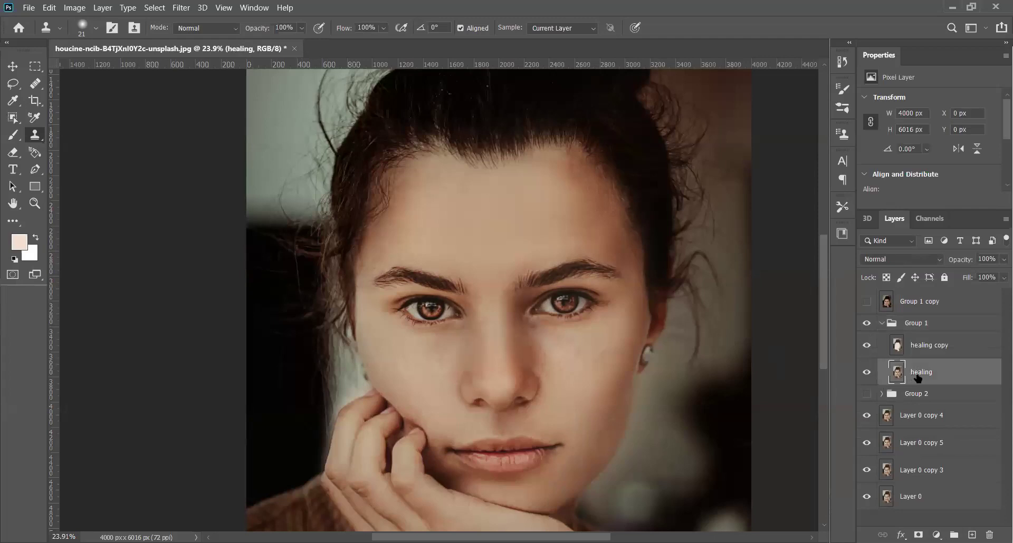
left_click(867, 373)
left_click(867, 373)
left_click(866, 373)
Try Normal blending on healing copy, restore Multiply, and collapse Group 1
left_click(926, 346)
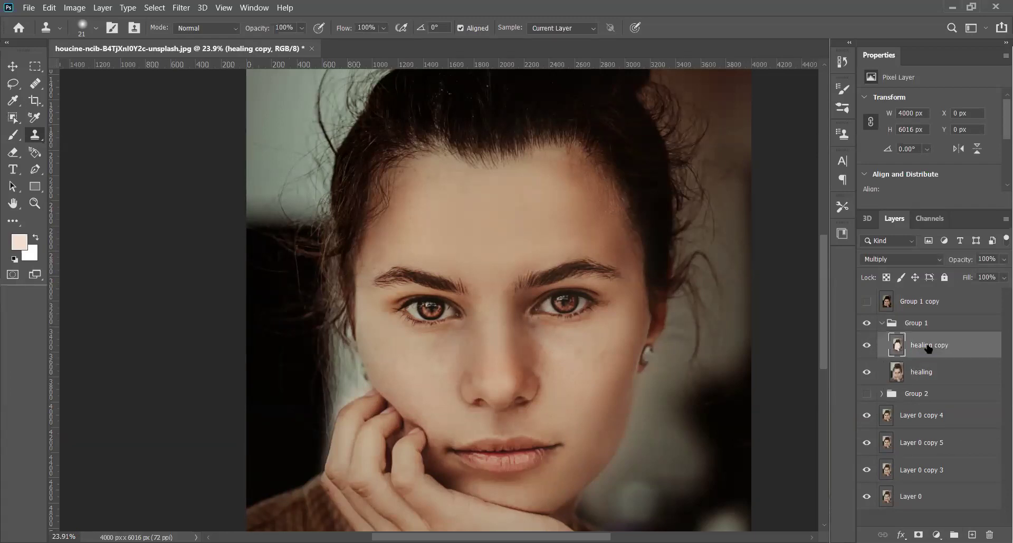
left_click(903, 261)
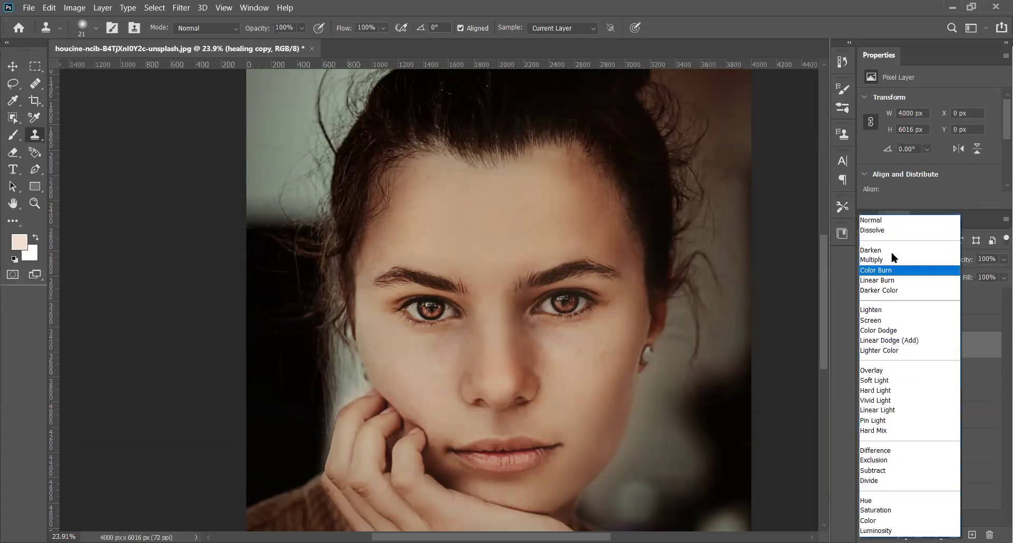
left_click(888, 220)
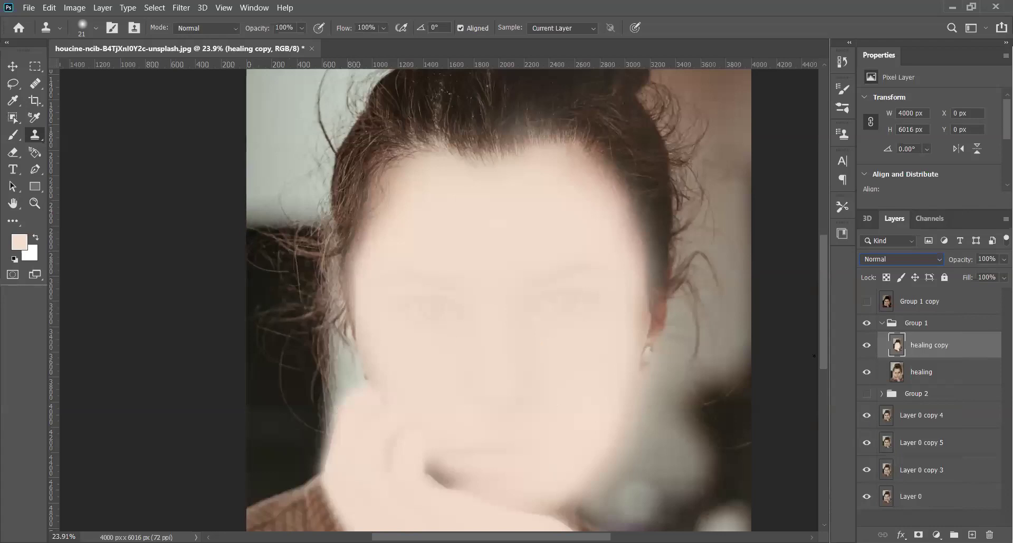
left_click(911, 255)
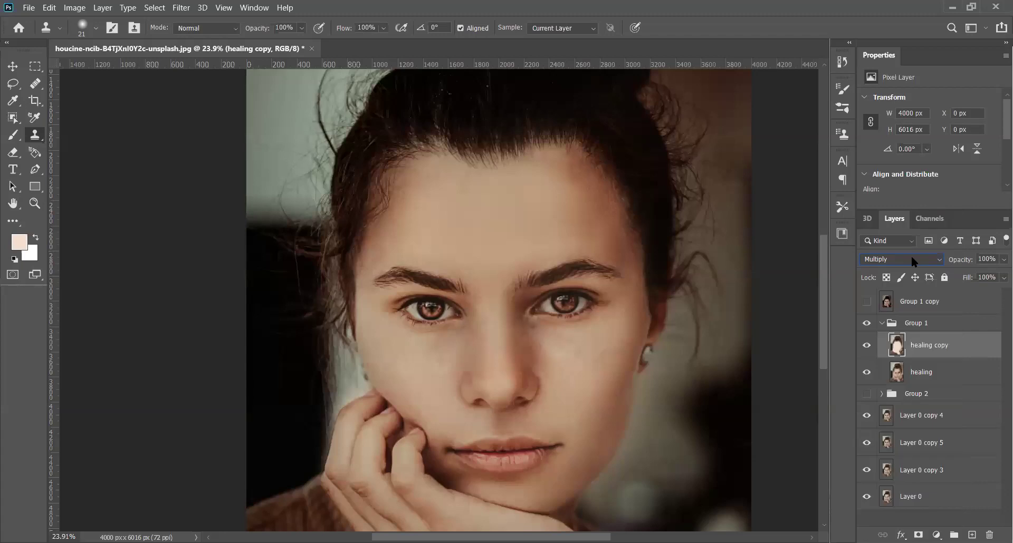
left_click(881, 323)
Group Group 1 copy through Layer 0 copy 4 into Group 3, select Layer 0 copy 5, and hide Group 3
left_click(918, 488)
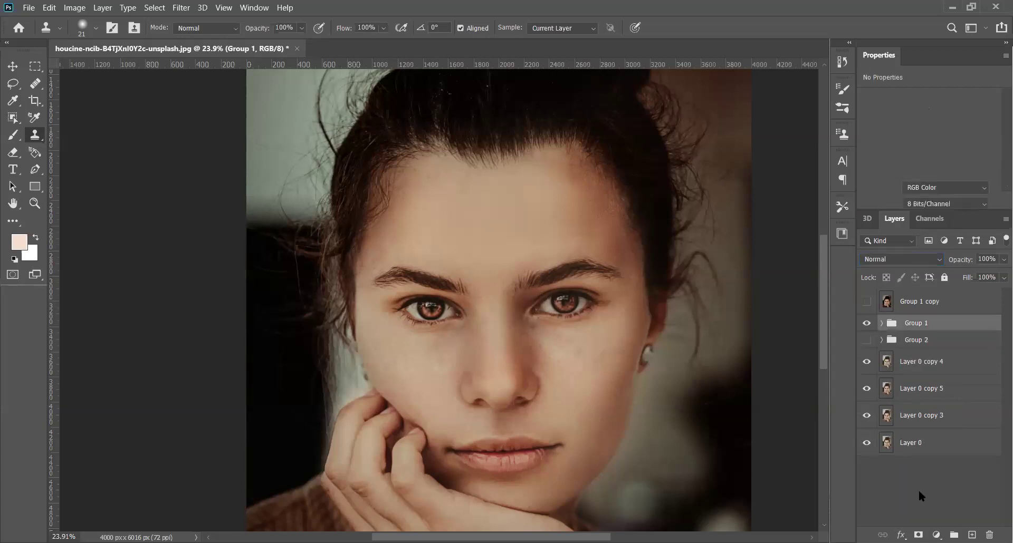
left_click(945, 340)
left_click(949, 310)
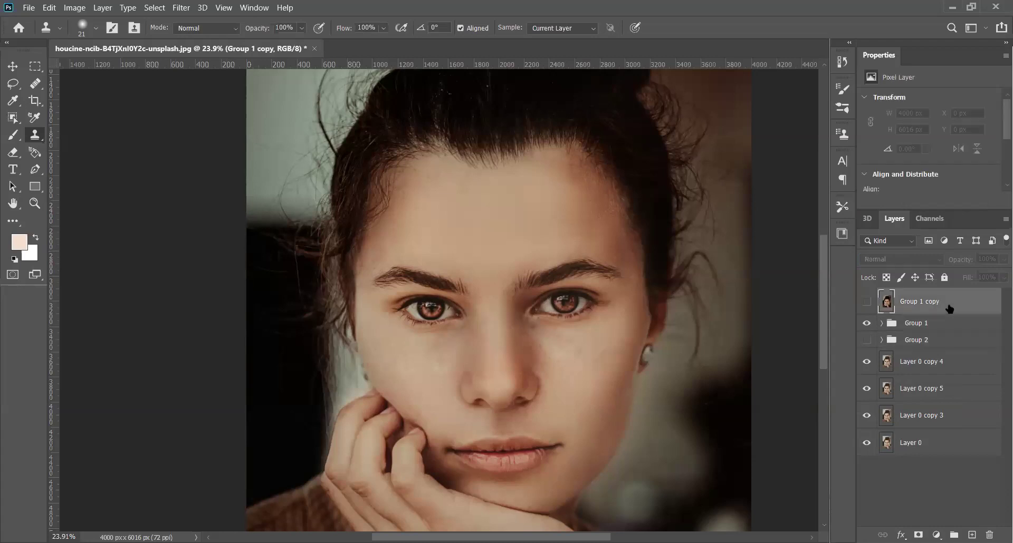
left_click(960, 360, "shift")
left_click(954, 535)
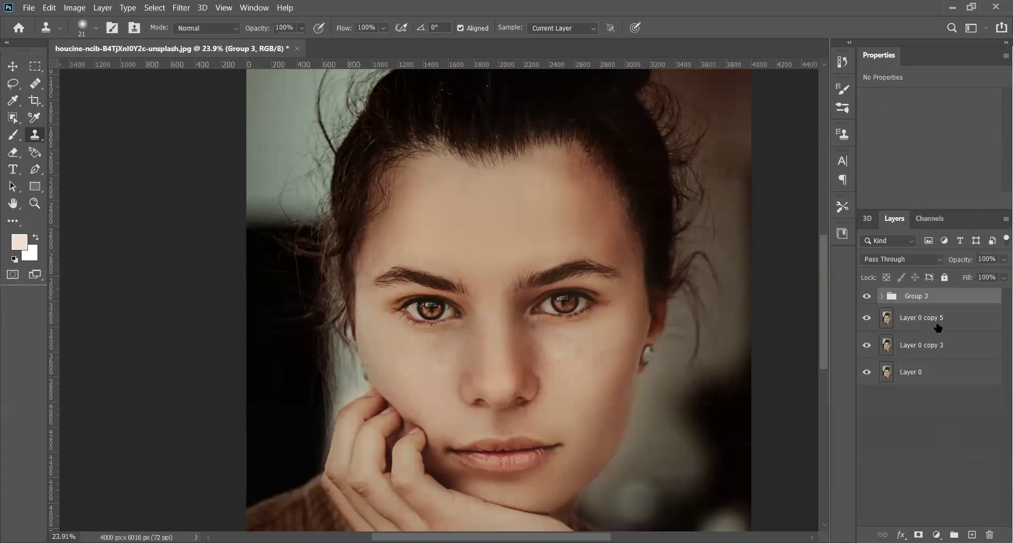
left_click(910, 322)
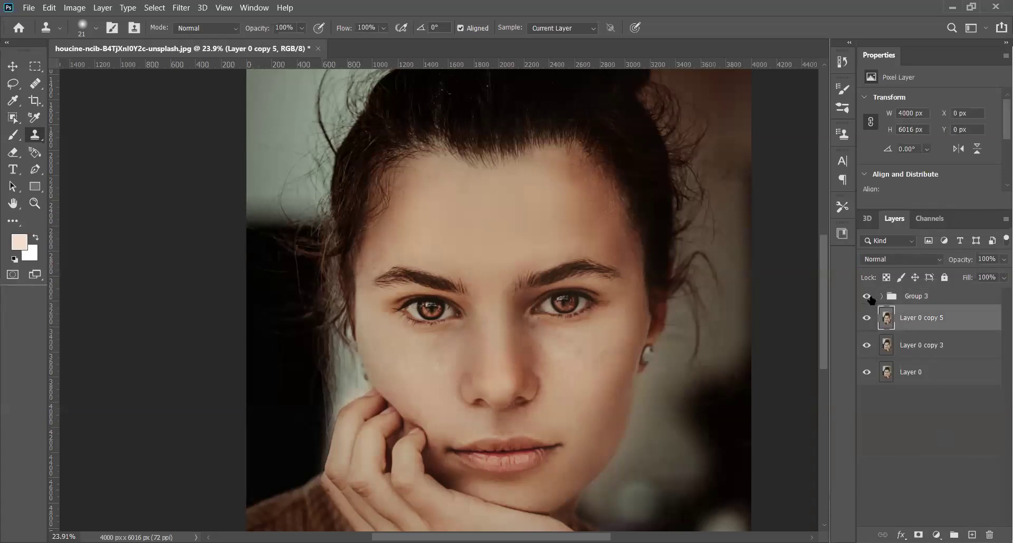
left_click(866, 296)
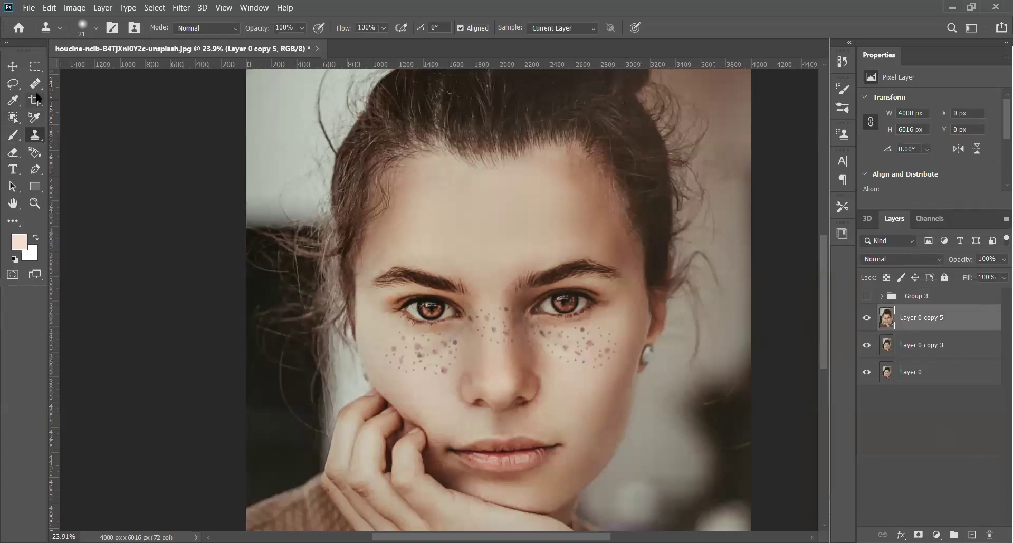
Switch to the Spot Healing Brush and enlarge it to size 70
left_click(35, 84)
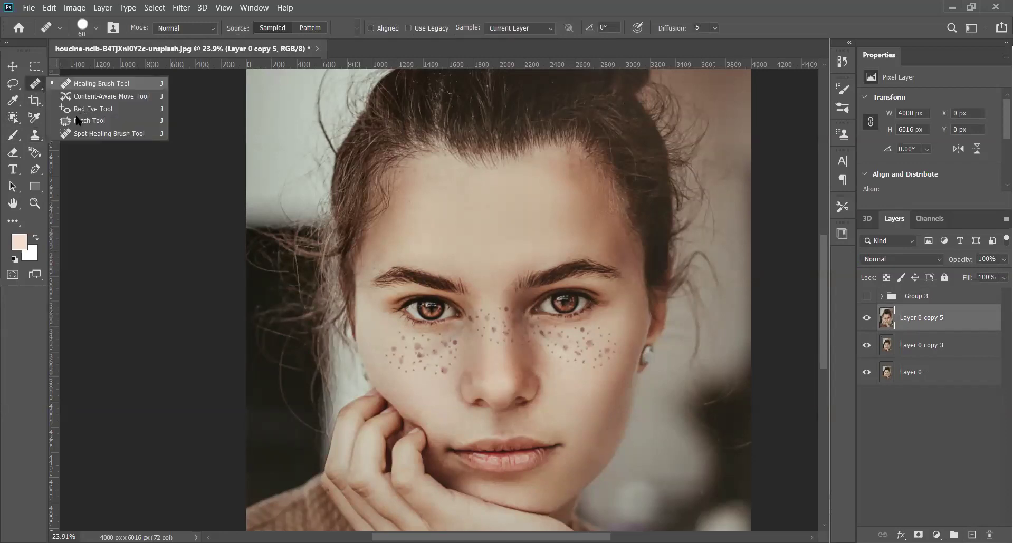
left_click(89, 136)
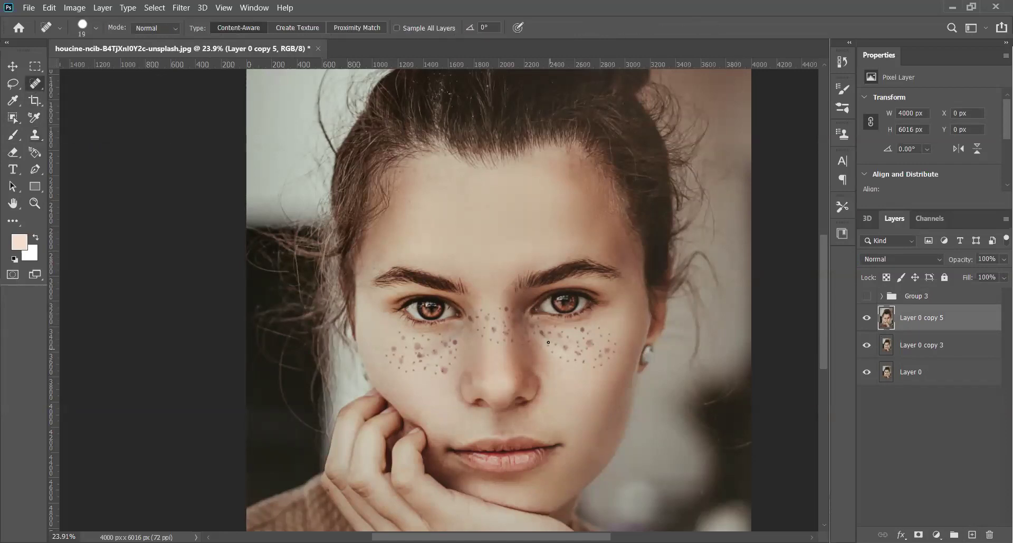
scroll(567, 339, "up", 5)
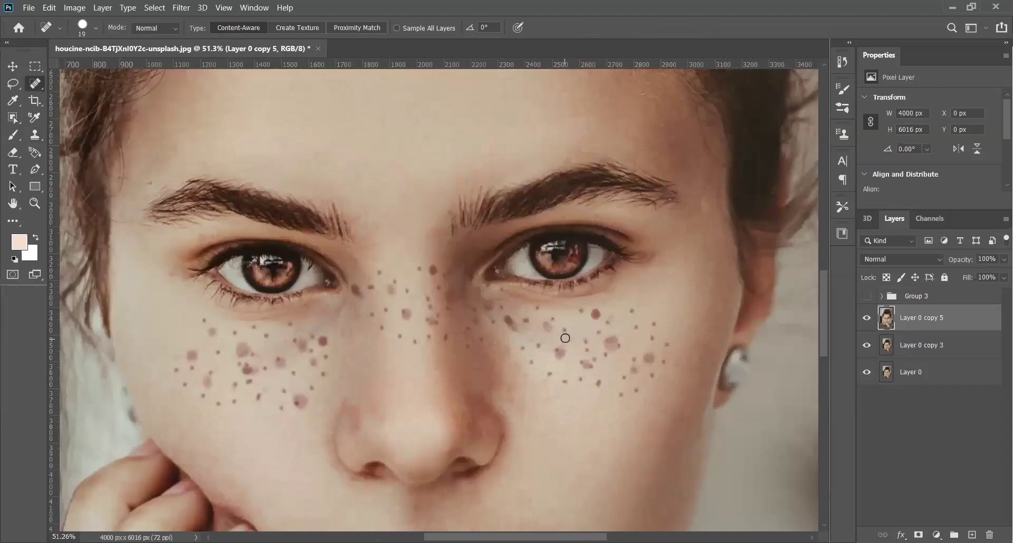
key("bracketright")
key("bracketright")
key("bracketright")
key("bracketright")
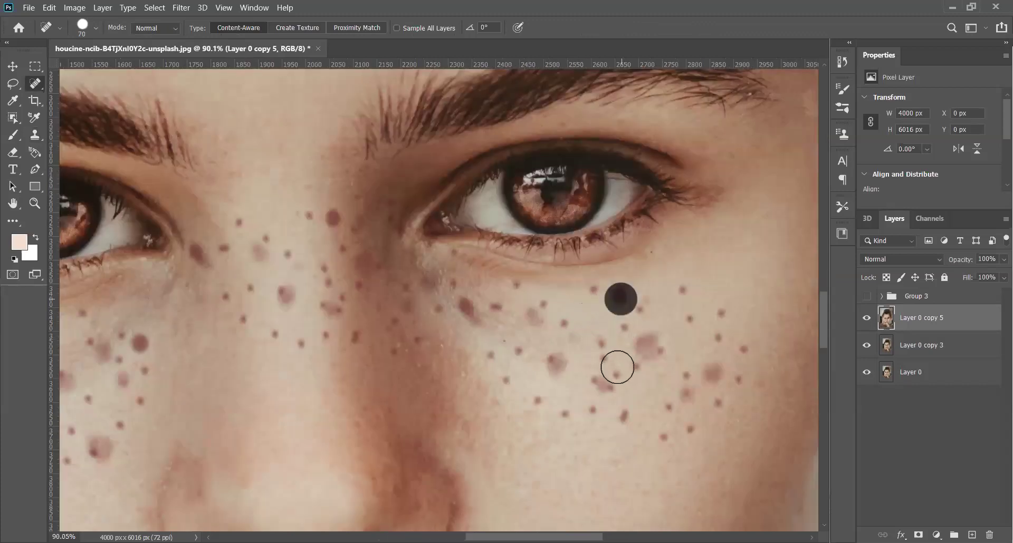
Heal the freckles under the right eye and across the lower right cheek
left_click(644, 308)
left_click(683, 290)
left_click(722, 313)
left_click(718, 338)
left_click(744, 349)
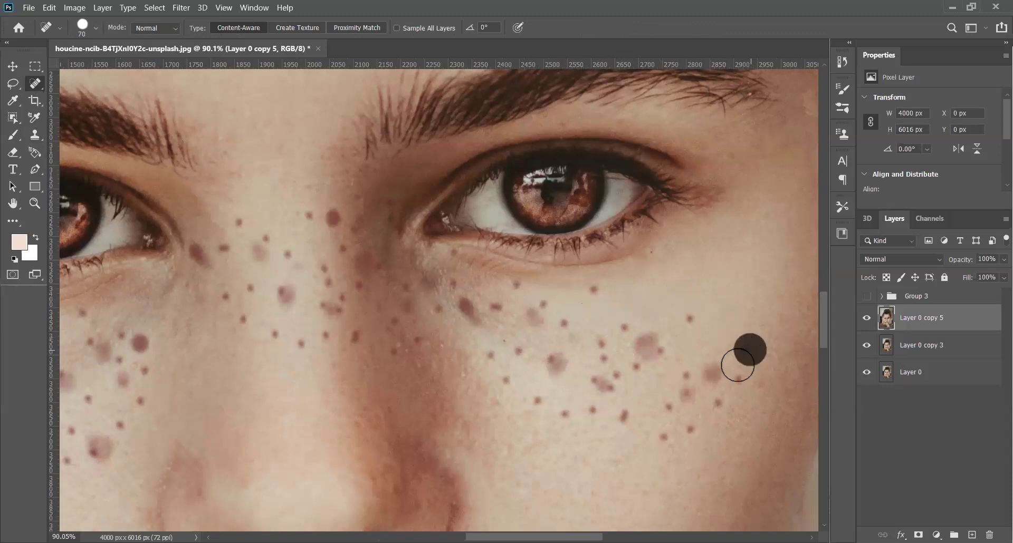
left_click(738, 380)
left_click(717, 404)
left_click(689, 430)
left_click(688, 393)
left_click(686, 375)
left_click(669, 407)
left_click(618, 415)
left_click(564, 413)
left_click(537, 400)
Heal the freckles on the inner right cheek between the right eye and nose
left_click(509, 383)
left_click(500, 354)
left_click(549, 356)
left_click(605, 379)
left_click(603, 360)
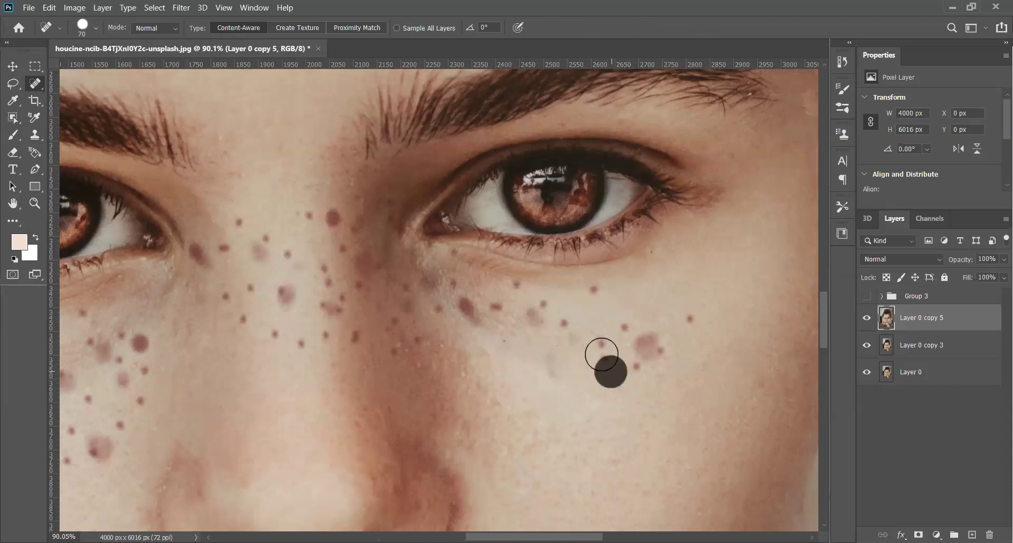
left_click(604, 344)
left_click(639, 333)
left_click(635, 363)
left_click(670, 336)
left_click(595, 290)
left_click(554, 303)
left_click(494, 309)
left_click(532, 314)
left_click(518, 289)
left_click(465, 313)
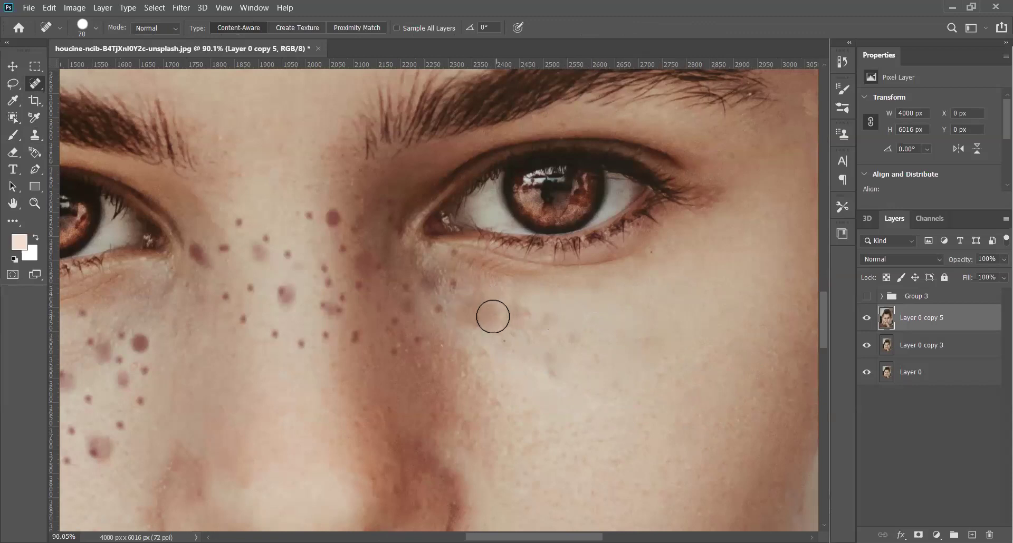
left_click(488, 350)
Heal the spots along the side of the nose and the nose bridge
left_click(385, 323)
left_click(406, 305)
left_click(403, 287)
left_click(433, 302)
left_click(422, 342)
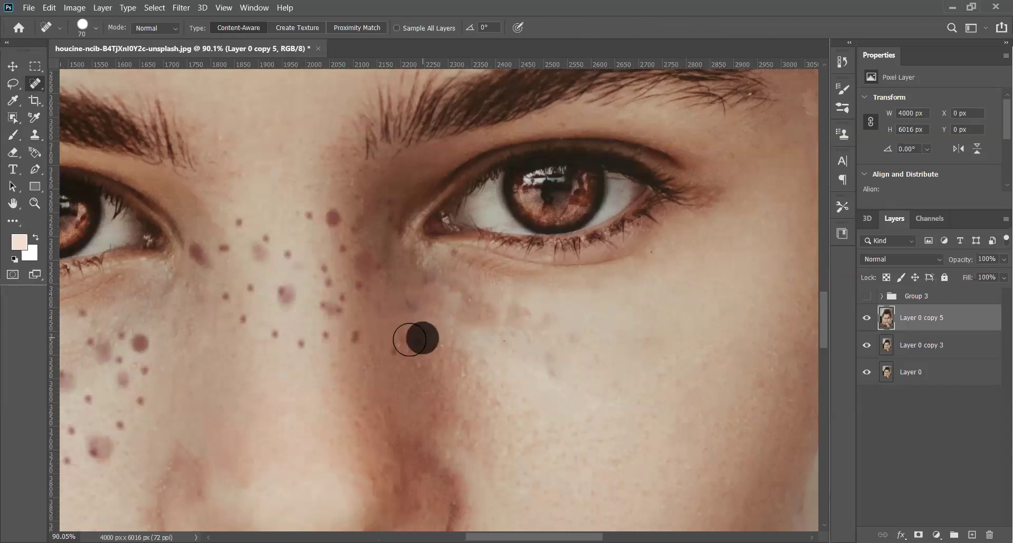
left_click(353, 333)
left_click(312, 290)
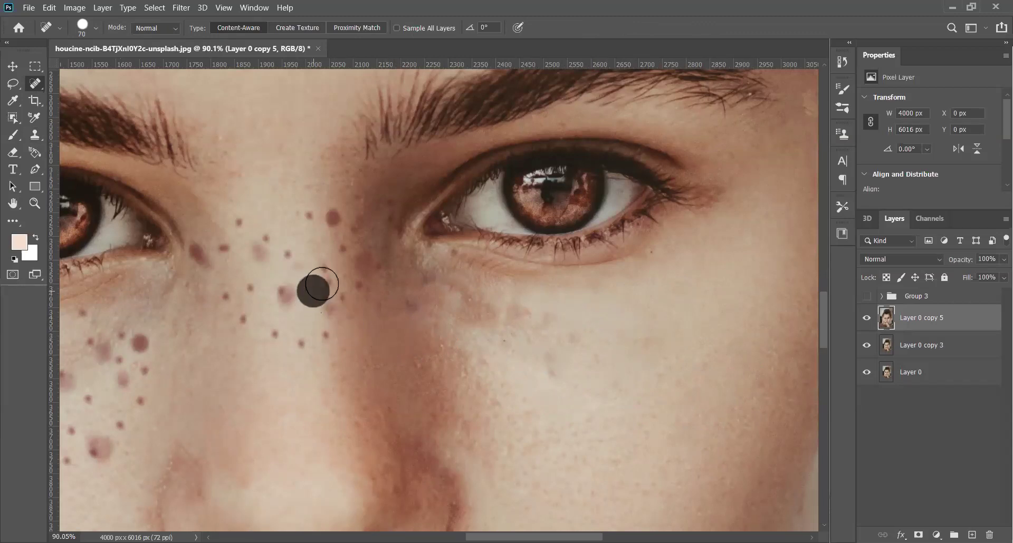
left_click(334, 217)
left_click(371, 244)
left_click(350, 273)
left_click(350, 290)
left_click(318, 276)
Heal freckles near the inner eye corners and nose bridge, then touch up under the right eye
left_click(283, 288)
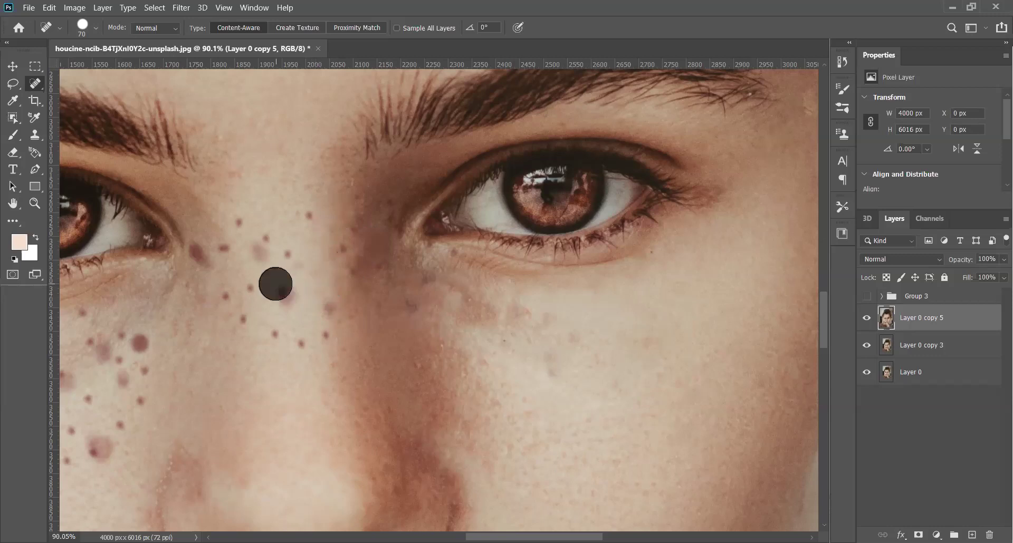
left_click(286, 247)
left_click(323, 211)
left_click(264, 230)
left_click(241, 221)
left_click(265, 240)
left_click(319, 213)
left_click(327, 334)
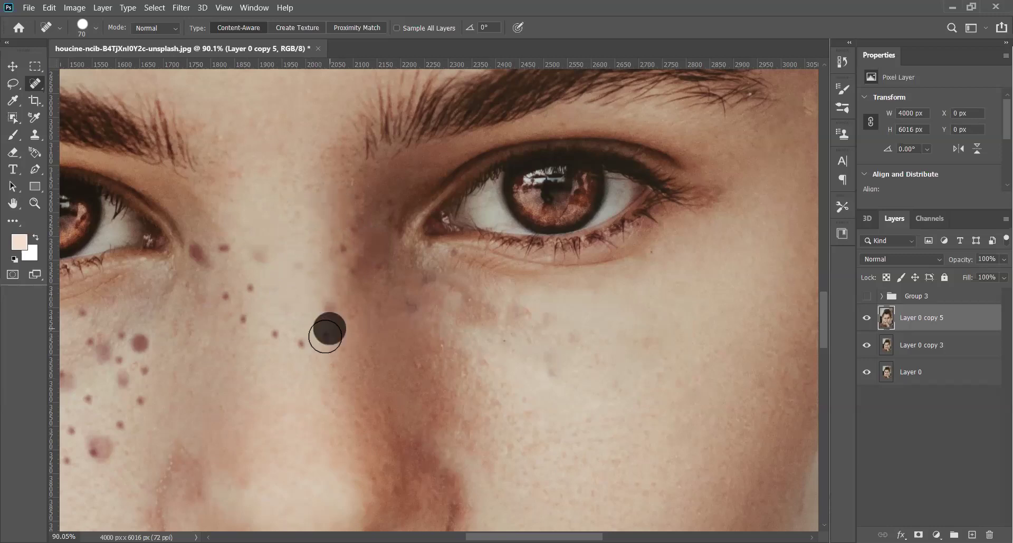
left_click(332, 306)
left_click(347, 243)
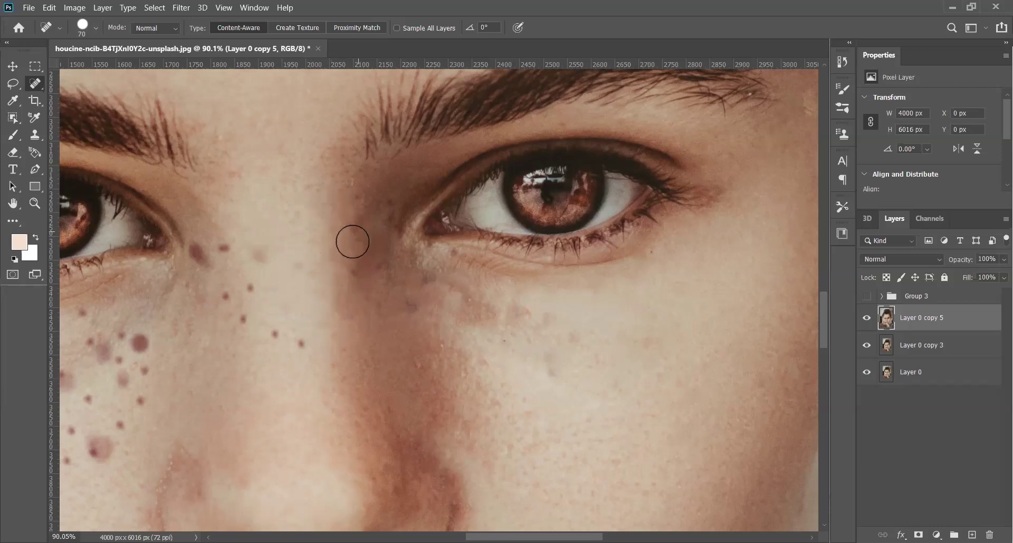
left_click(407, 294)
left_click_drag(424, 283, 425, 306)
left_click(543, 359)
Zoom in and heal the freckles beside the nose bridge and on the upper left cheek
scroll(396, 344, "down", 3)
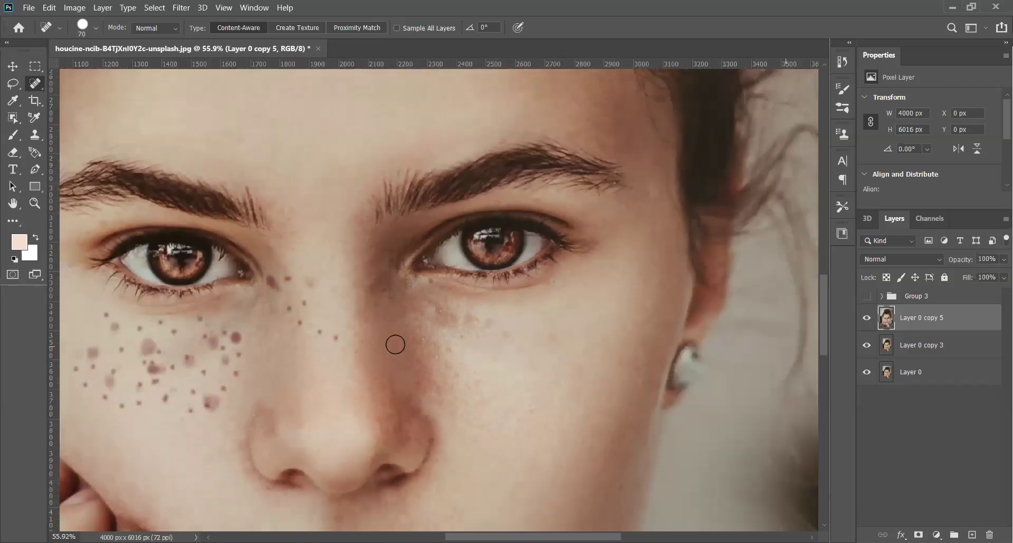
scroll(395, 345, "down", 1)
scroll(161, 333, "up", 3)
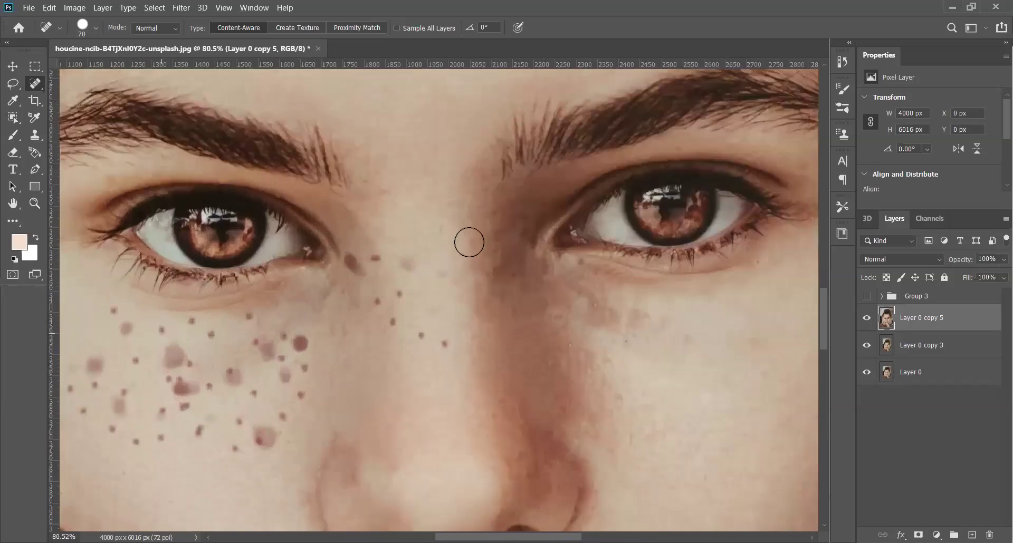
left_click(348, 264)
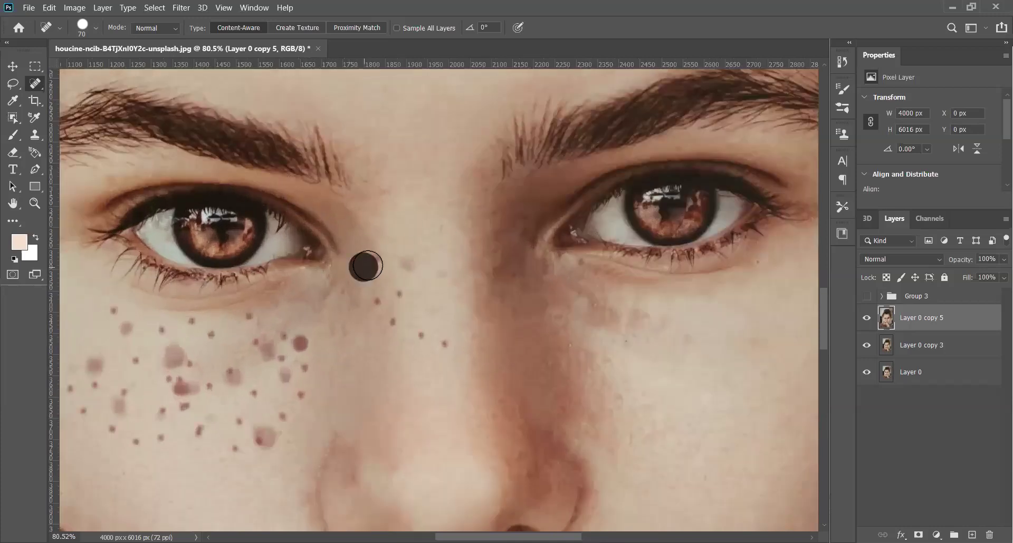
left_click(375, 265)
mouse_move(381, 298)
left_mouse_down()
mouse_move(398, 296)
mouse_move(449, 343)
left_mouse_up()
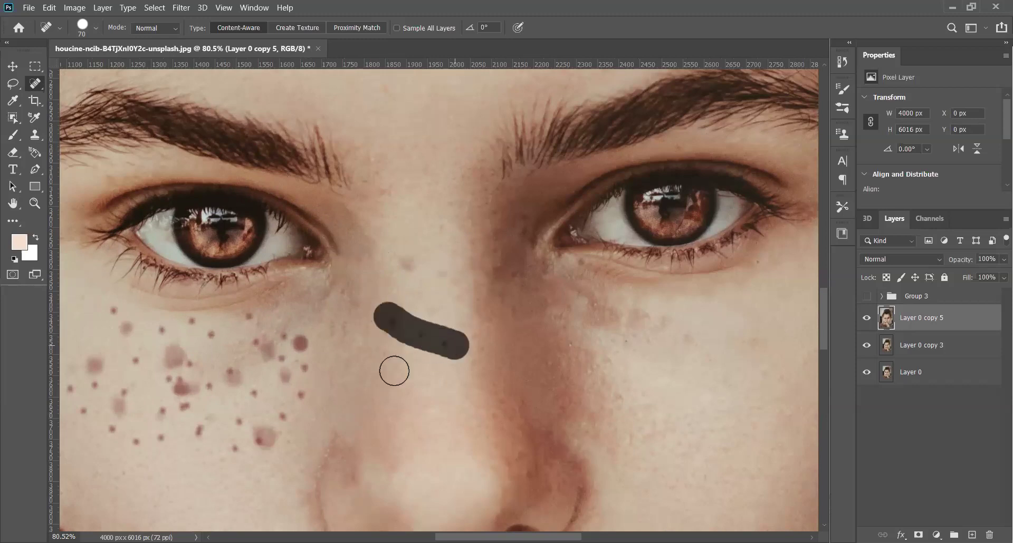
left_click_drag(307, 334, 300, 401)
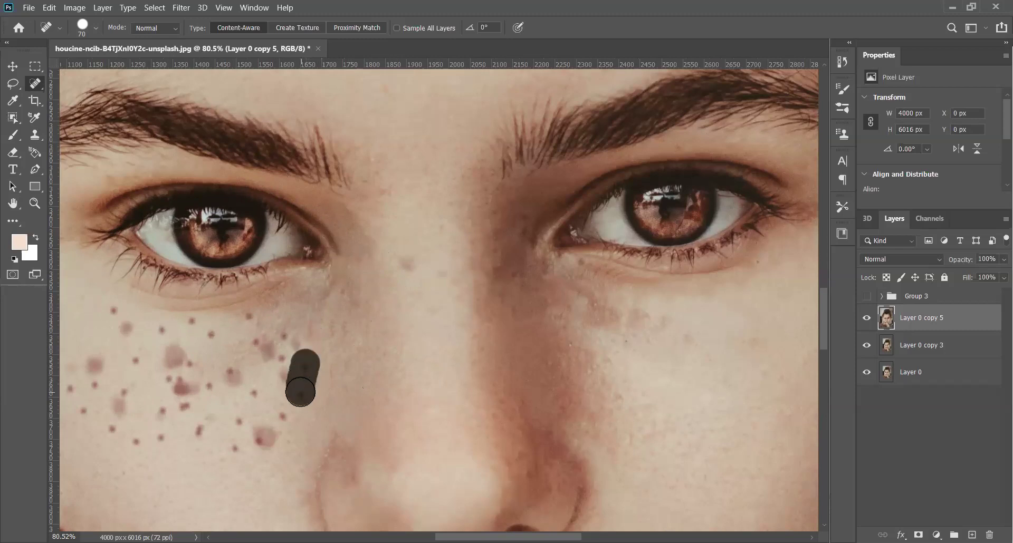
mouse_move(298, 368)
left_mouse_down()
mouse_move(270, 348)
mouse_move(295, 349)
mouse_move(163, 331)
mouse_move(195, 382)
mouse_move(240, 382)
left_mouse_up()
Heal the freckles and the large spot across the middle and lower left cheek
left_click(289, 374)
left_click(249, 322)
left_click_drag(172, 348, 198, 404)
left_click(285, 417)
left_click(255, 392)
mouse_move(273, 444)
left_mouse_down()
mouse_move(255, 428)
mouse_move(208, 438)
mouse_move(191, 410)
left_mouse_up()
left_click(244, 423)
left_click(185, 406)
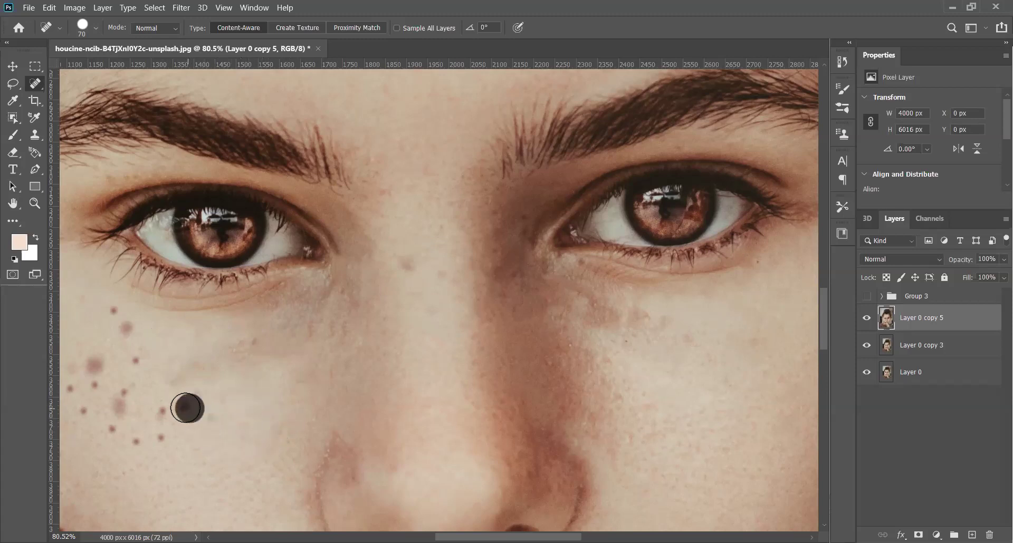
left_click_drag(159, 438, 151, 440)
Heal the spots along the left cheek's outer edge and the reddish blemish
left_click(125, 424)
left_click(102, 419)
mouse_move(84, 409)
left_mouse_down()
mouse_move(75, 395)
mouse_move(98, 390)
left_mouse_up()
left_click(73, 386)
left_click(89, 368)
left_click(126, 397)
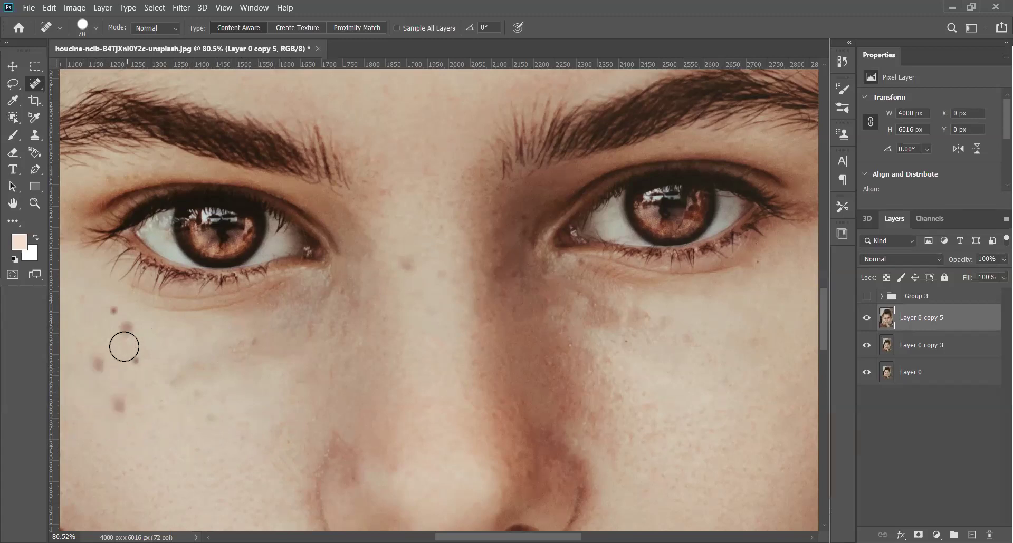
mouse_move(127, 323)
left_mouse_down()
mouse_move(113, 349)
mouse_move(114, 318)
left_mouse_up()
left_click_drag(137, 405, 152, 436)
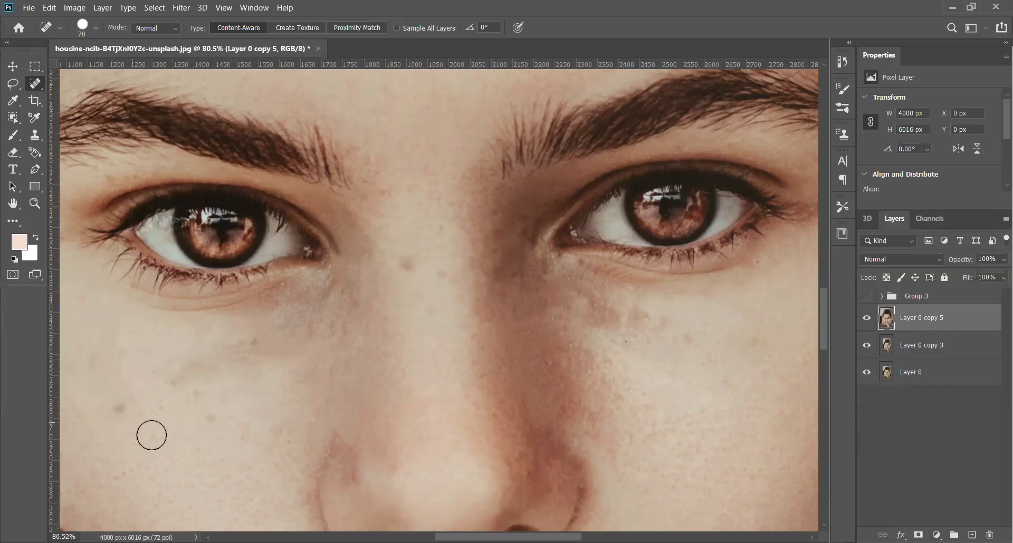
left_click(123, 405)
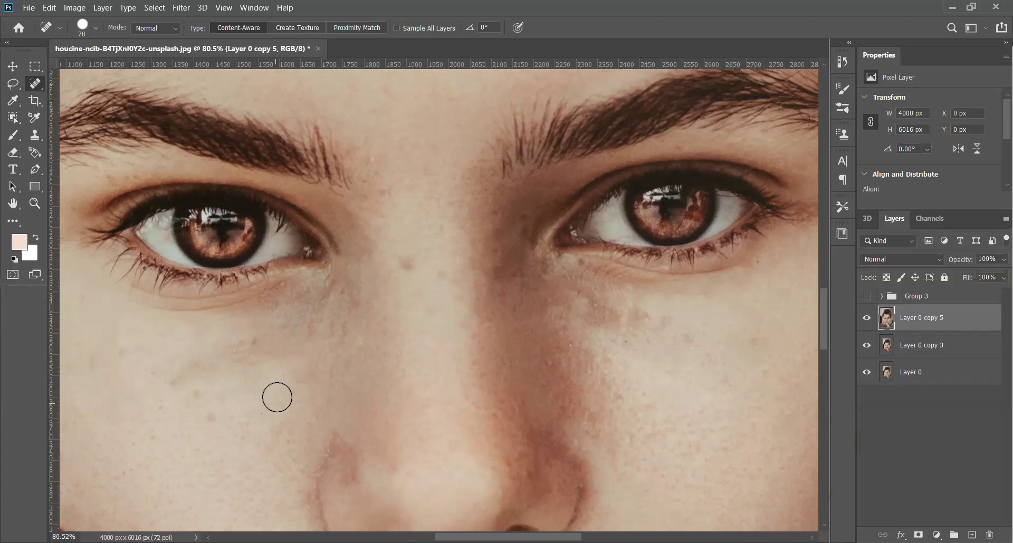
Zoom out and heal leftover patches under both eyes
scroll(308, 372, "down", 3)
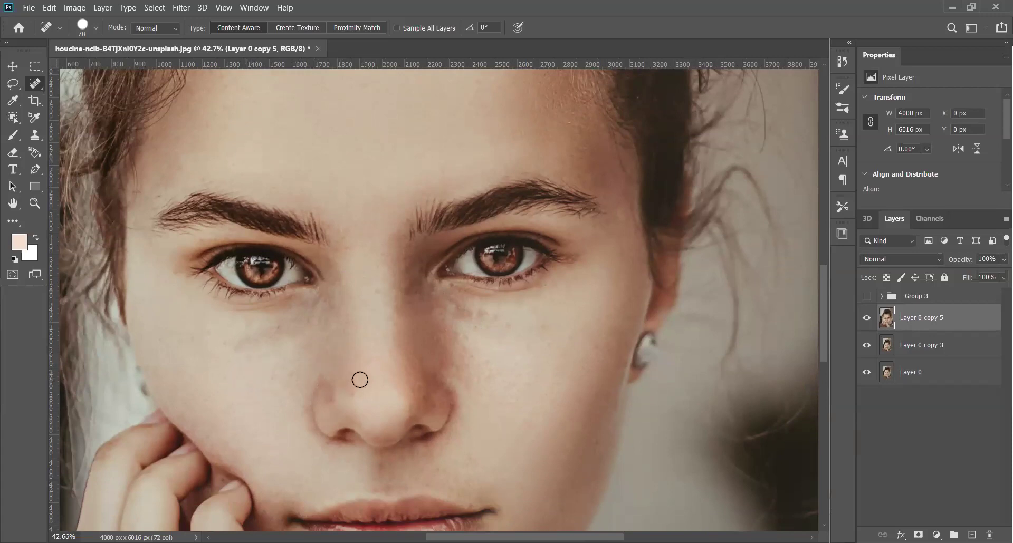
scroll(415, 358, "down", 2)
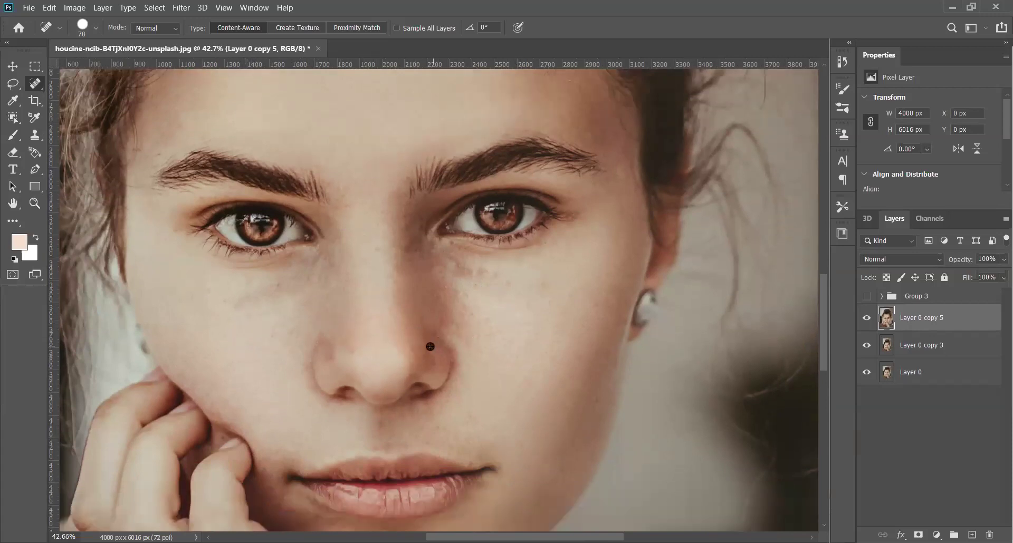
scroll(430, 346, "down", 3)
scroll(284, 327, "up", 3)
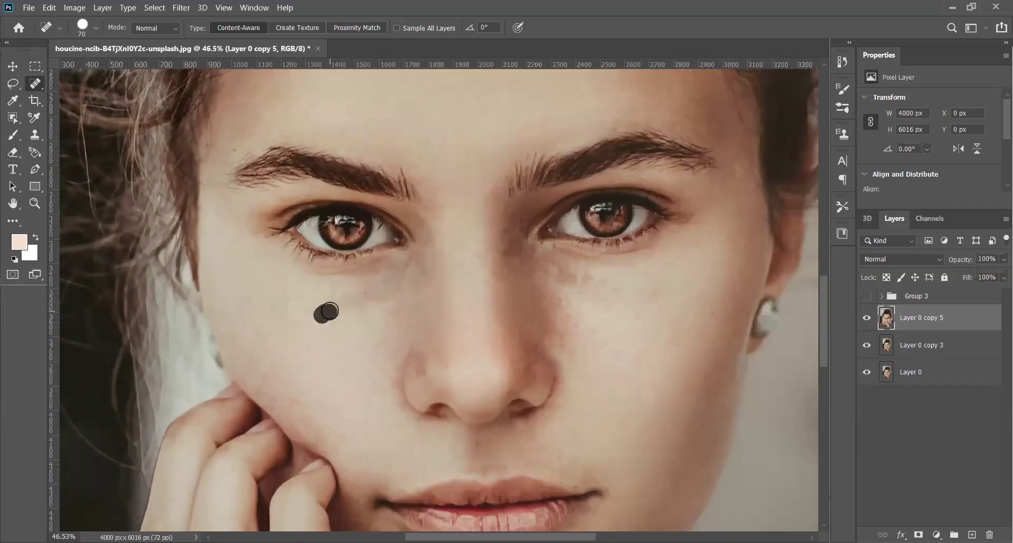
left_click_drag(342, 300, 342, 301)
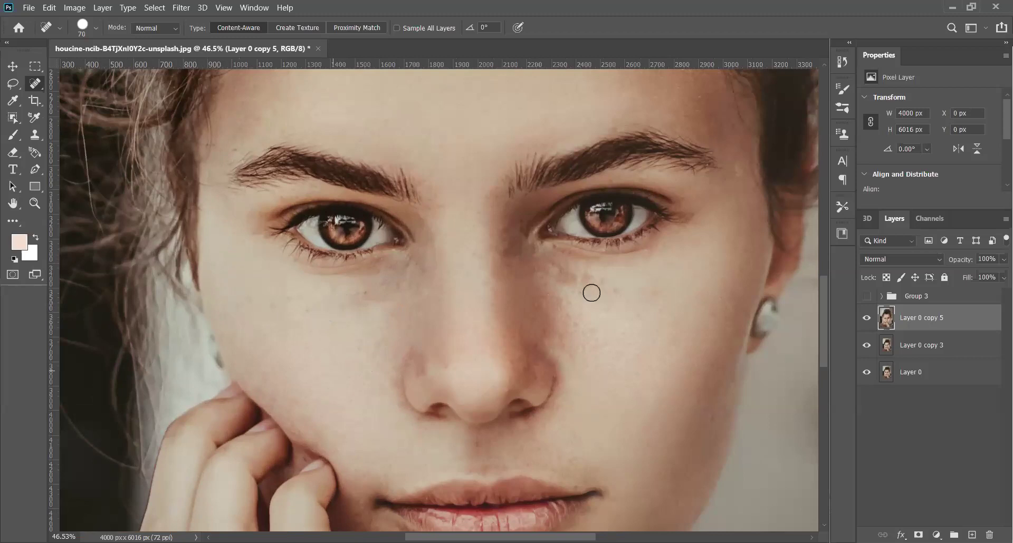
left_click(523, 301)
scroll(524, 300, "down", 2)
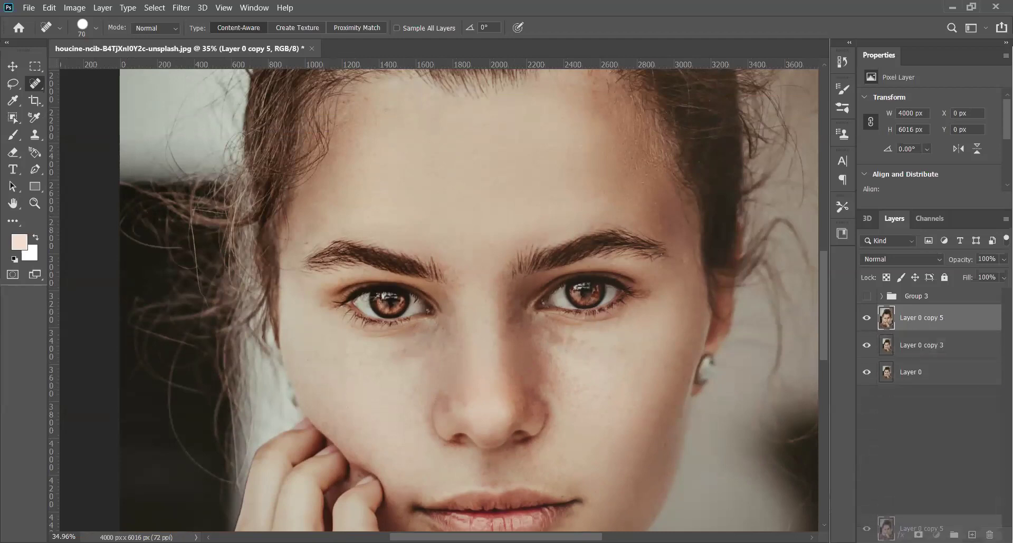
Duplicate Layer 0 copy 5 as Layer 0 copy 6 and set the foreground to forehead-sampled skin tone f4e5cf
left_click_drag(969, 322, 971, 535)
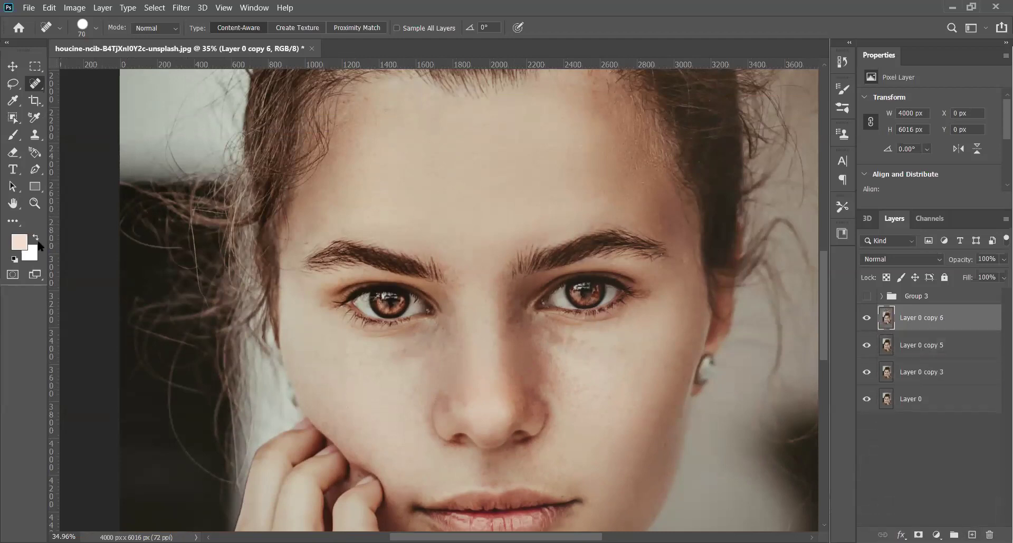
left_click(20, 245)
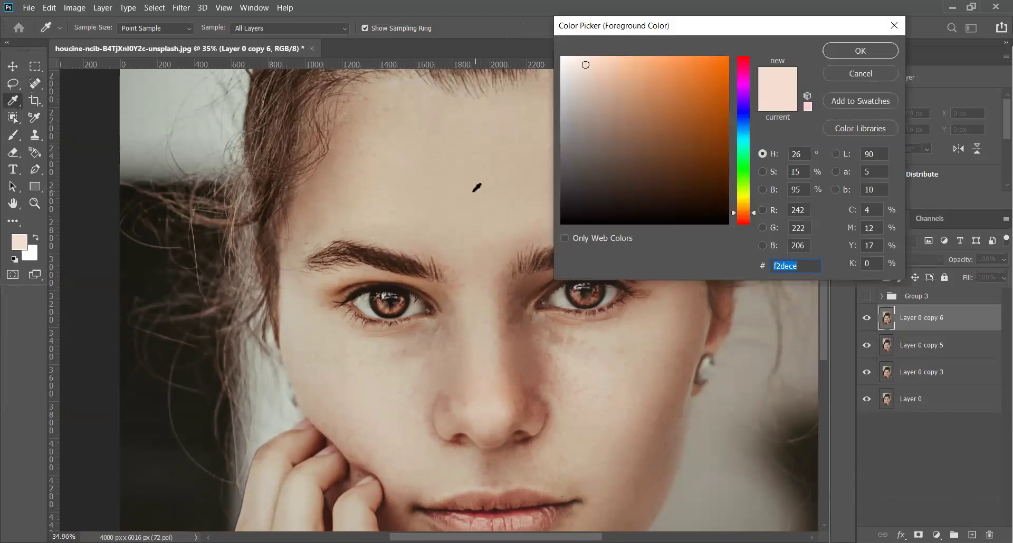
left_click(477, 187)
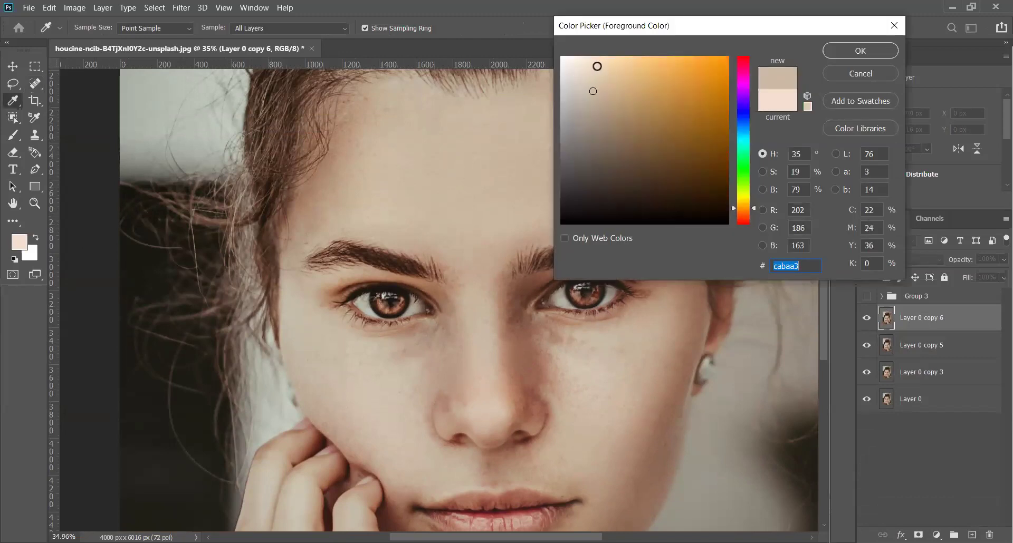
left_click(596, 63)
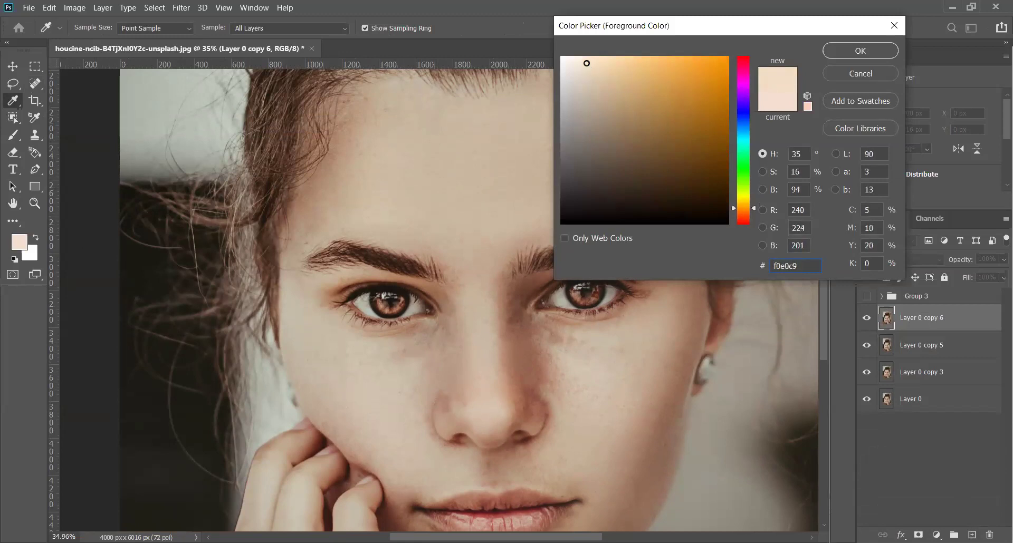
left_click(850, 52)
key("j")
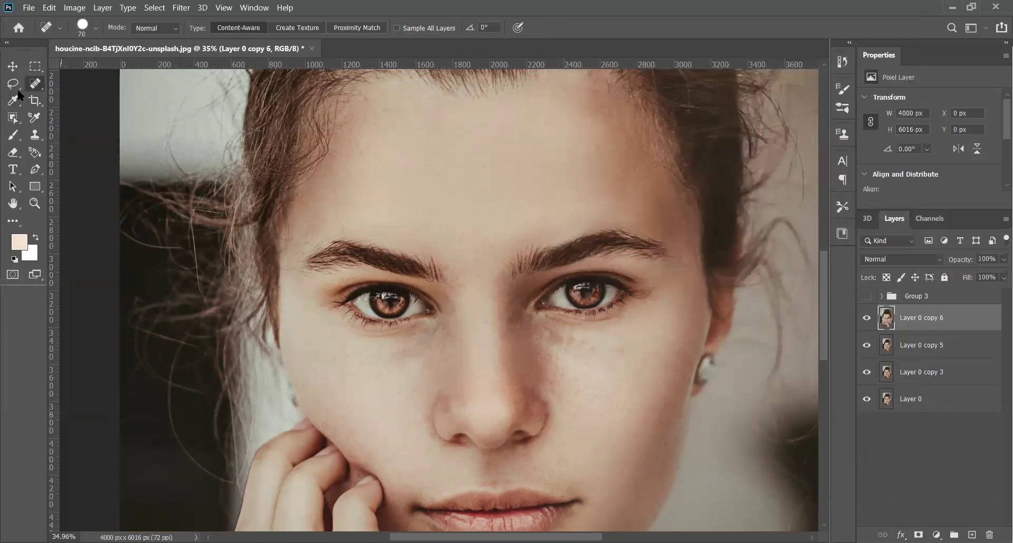
Select the Brush tool with a soft 300 px tip
left_click(16, 140)
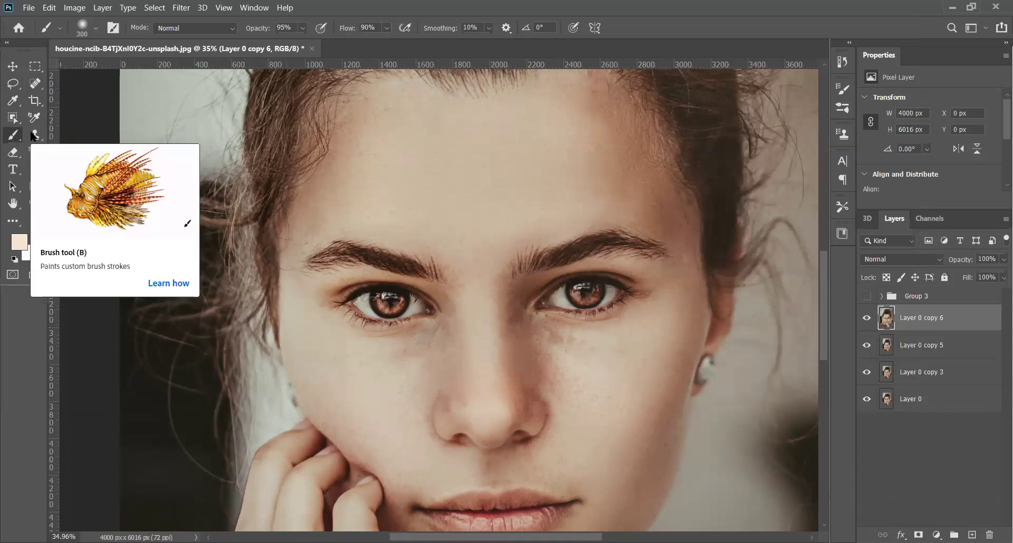
right_click(32, 136)
left_click(93, 30)
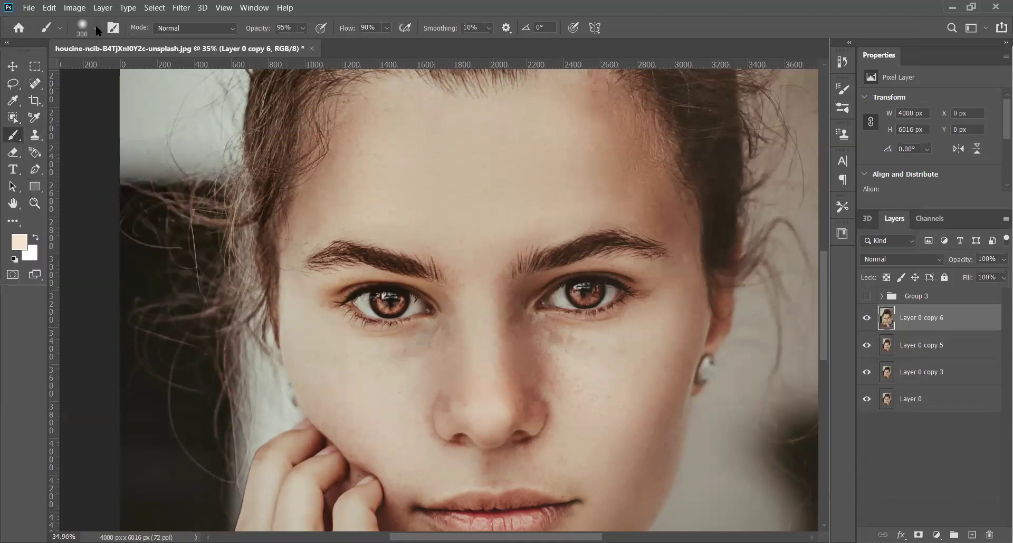
left_click(95, 23)
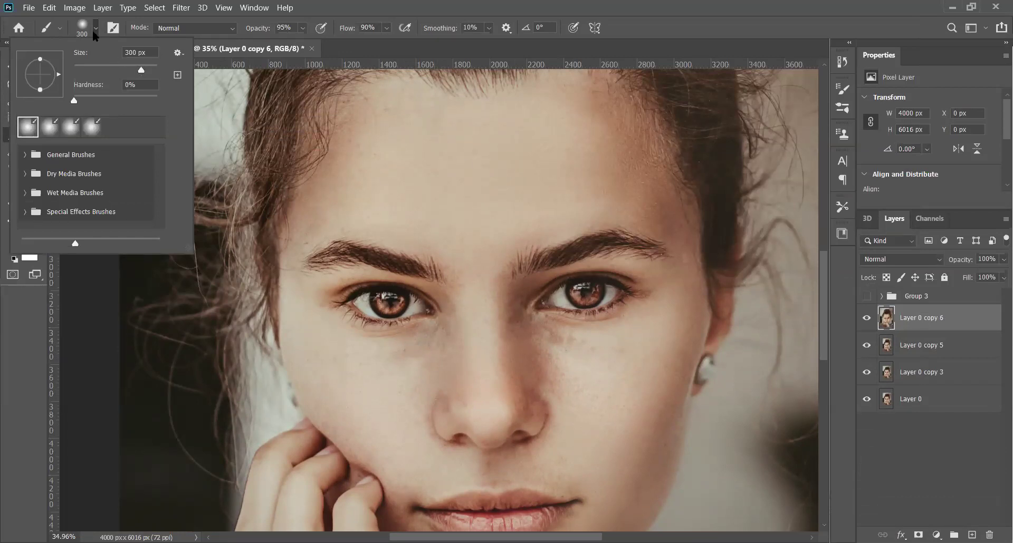
key("Escape")
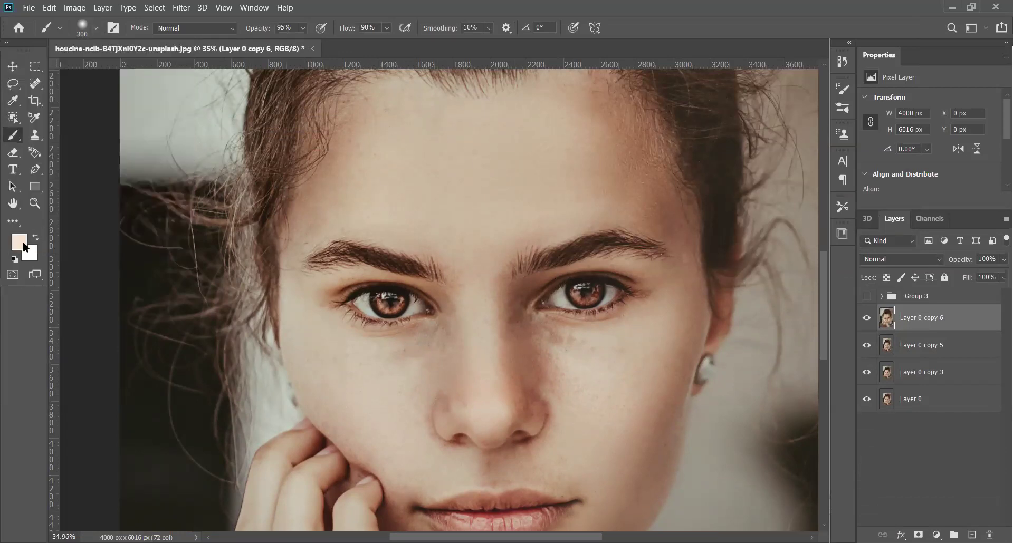
scroll(380, 145, "up", 2)
Paint the skin tone over the forehead, eyes, right cheek and right ear
left_click_drag(397, 158, 406, 164)
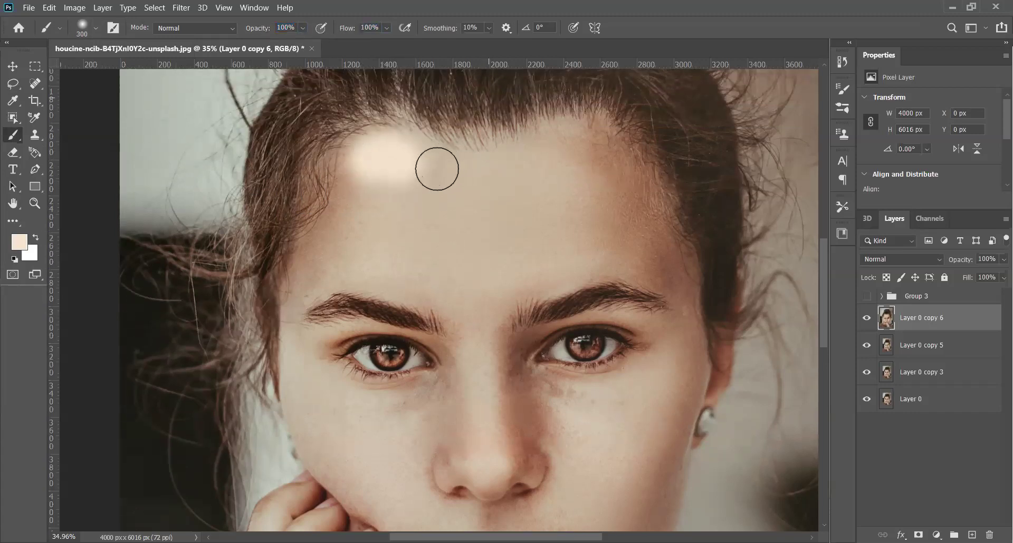
mouse_move(431, 166)
left_mouse_down()
mouse_move(482, 165)
mouse_move(577, 135)
mouse_move(600, 149)
mouse_move(640, 195)
mouse_move(680, 300)
mouse_move(682, 346)
mouse_move(661, 419)
left_mouse_up()
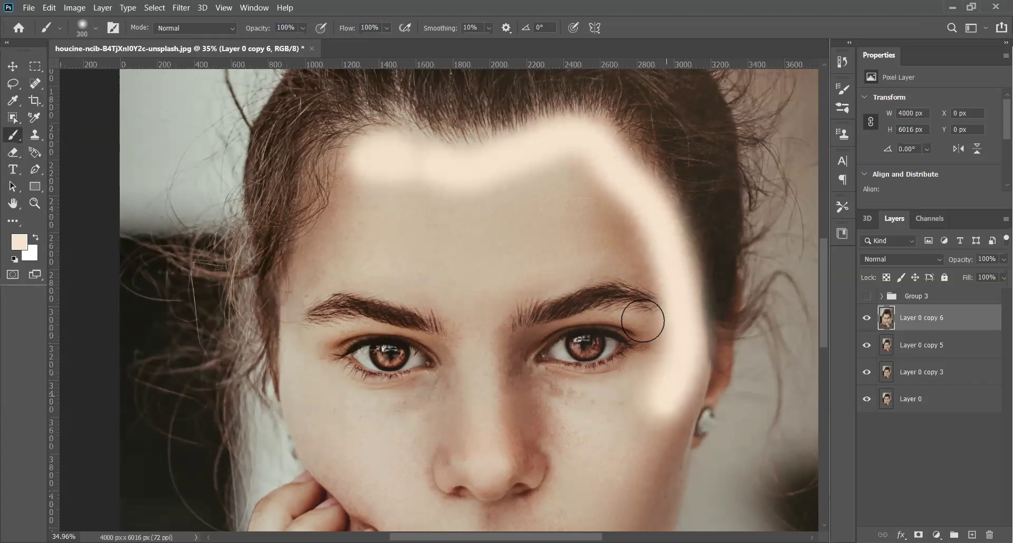
scroll(499, 189, "down", 1)
scroll(499, 188, "down", 3)
scroll(469, 144, "up", 2)
mouse_move(438, 140)
left_mouse_down()
mouse_move(479, 165)
mouse_move(587, 123)
mouse_move(423, 138)
mouse_move(536, 154)
mouse_move(355, 172)
mouse_move(504, 195)
mouse_move(649, 197)
mouse_move(501, 260)
mouse_move(477, 361)
left_mouse_up()
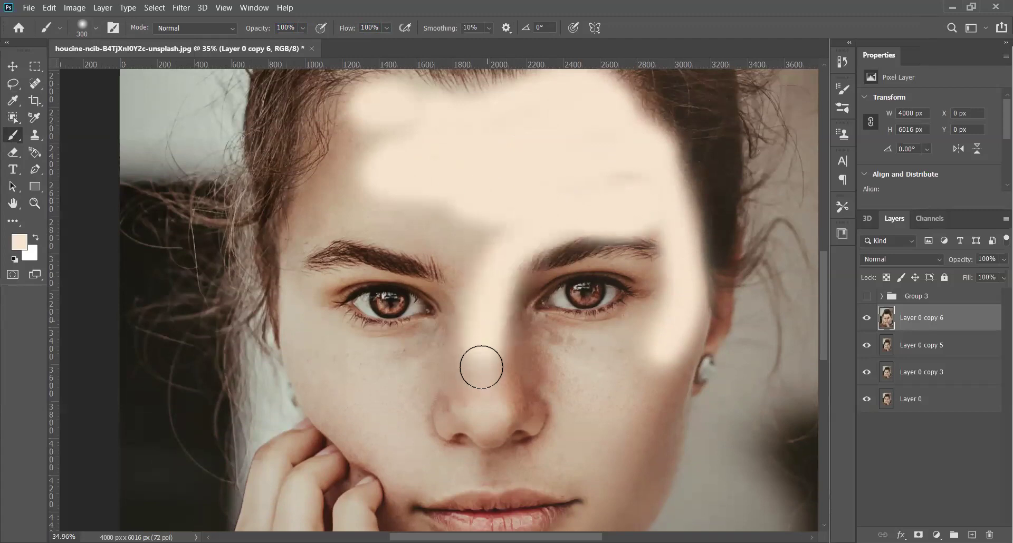
mouse_move(550, 341)
left_mouse_down()
mouse_move(640, 351)
mouse_move(639, 334)
mouse_move(595, 328)
mouse_move(534, 294)
mouse_move(575, 229)
mouse_move(547, 274)
mouse_move(640, 317)
mouse_move(341, 213)
mouse_move(492, 254)
mouse_move(441, 244)
mouse_move(489, 242)
mouse_move(362, 125)
mouse_move(396, 128)
mouse_move(312, 201)
mouse_move(316, 172)
mouse_move(298, 303)
mouse_move(315, 364)
mouse_move(380, 443)
mouse_move(333, 256)
mouse_move(324, 263)
mouse_move(424, 304)
mouse_move(468, 339)
mouse_move(369, 316)
mouse_move(378, 358)
mouse_move(400, 352)
mouse_move(280, 319)
mouse_move(400, 240)
mouse_move(734, 406)
left_mouse_up()
left_click_drag(733, 407, 622, 185)
left_click(724, 410)
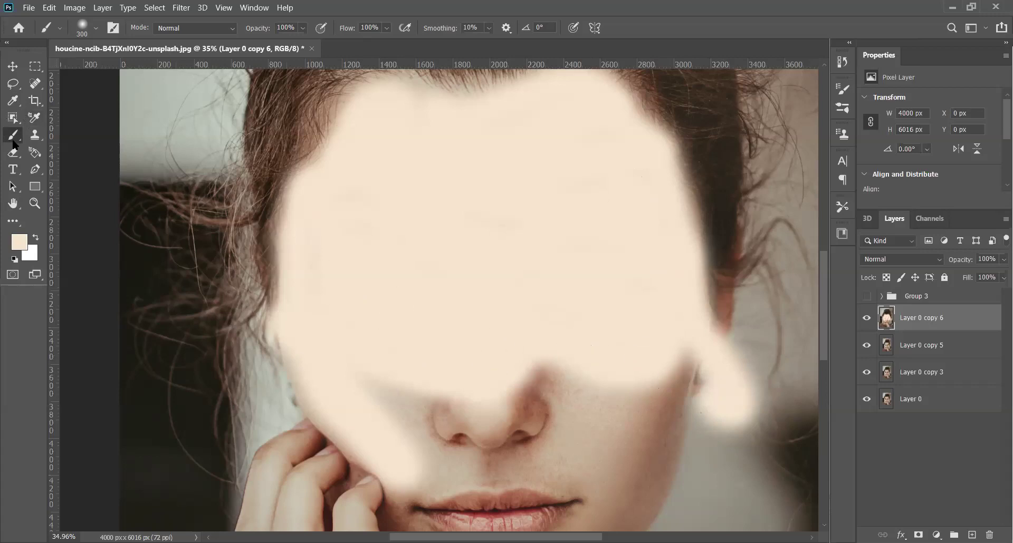
left_click_drag(12, 153, 44, 153)
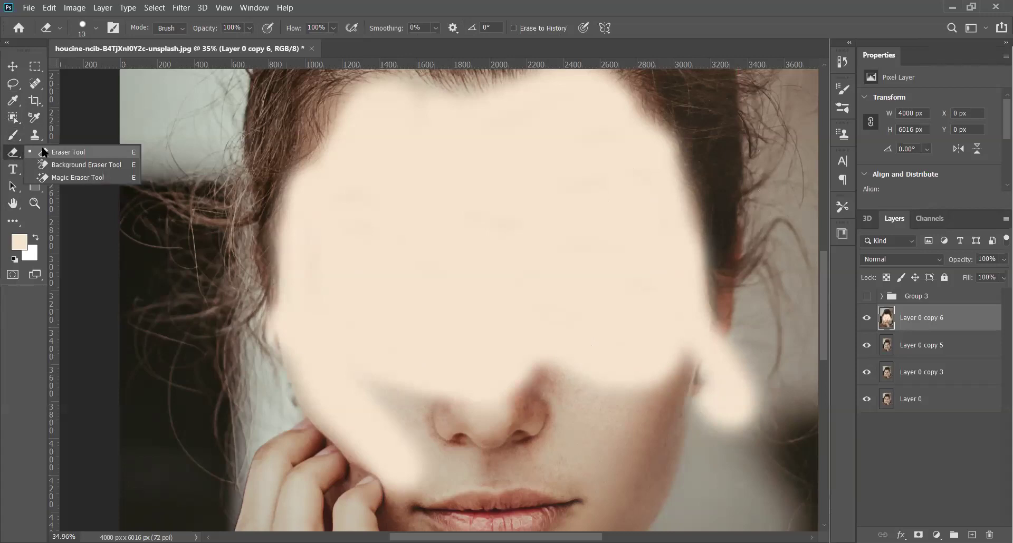
Erase the skin-tone paint off the right ear with a larger standard eraser
left_click(43, 152)
mouse_move(726, 381)
left_mouse_down()
mouse_move(735, 385)
mouse_move(714, 407)
mouse_move(726, 353)
left_mouse_up()
key("bracketright")
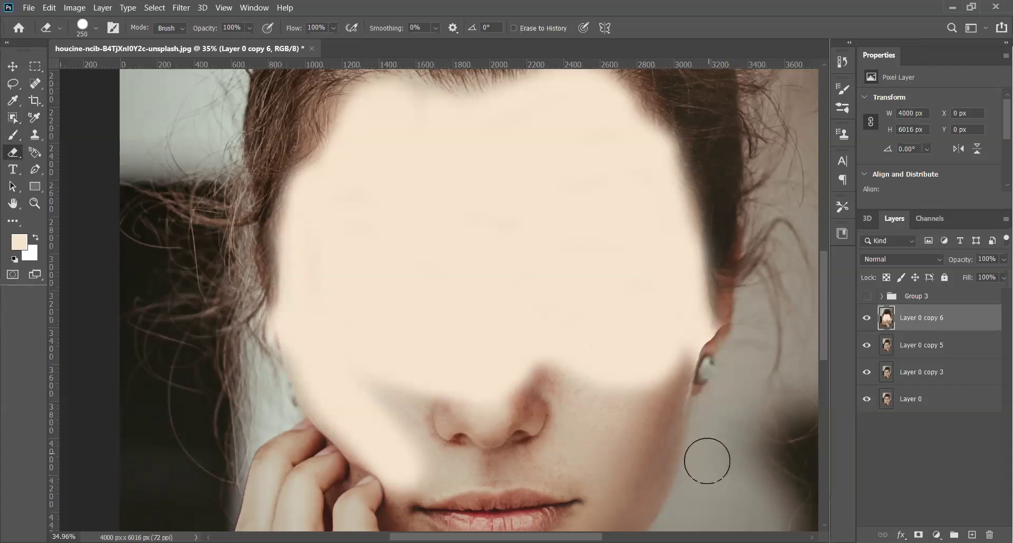
left_click_drag(739, 344, 741, 300)
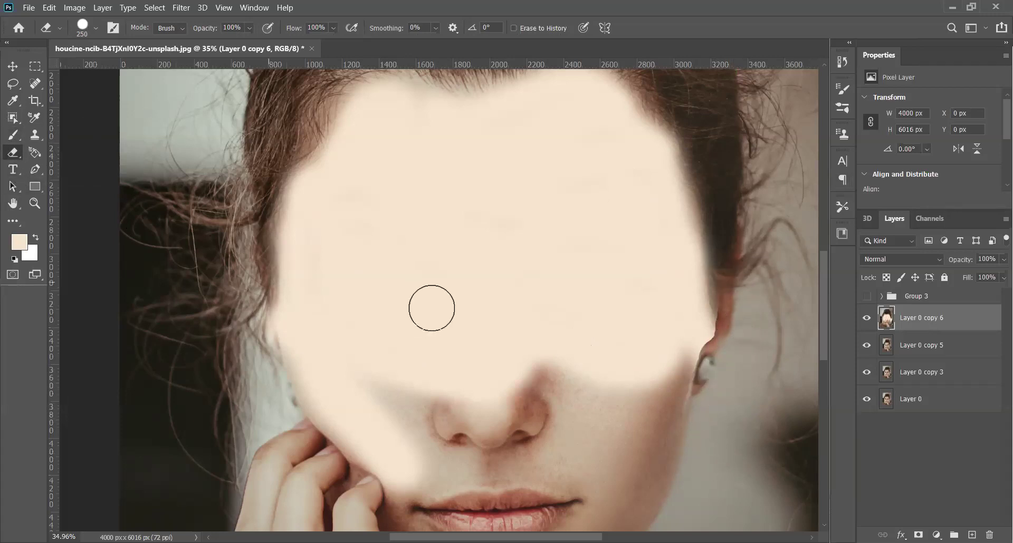
left_click_drag(732, 288, 734, 344)
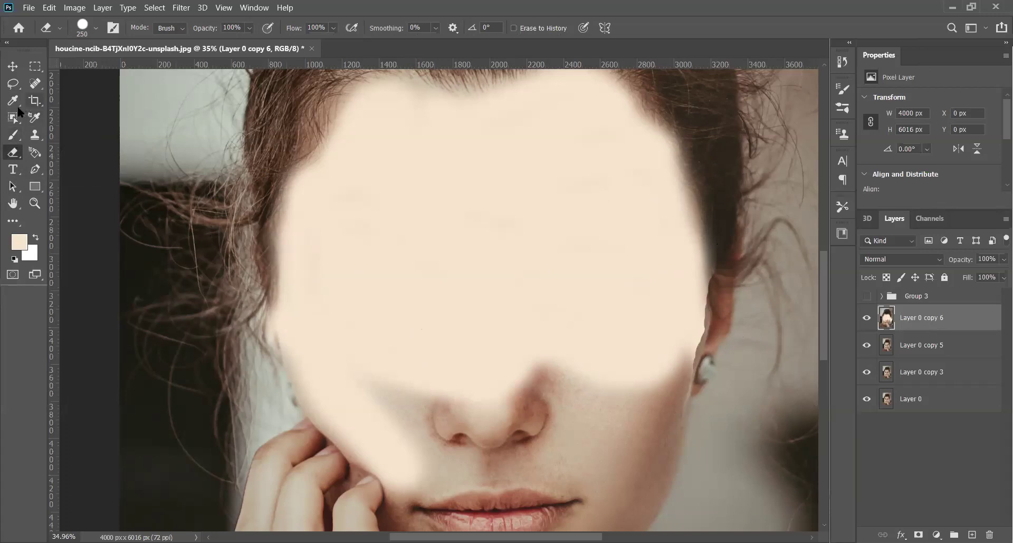
Paint the skin tone over the nose, lips, chin and fingers on the cheek
left_click(12, 132)
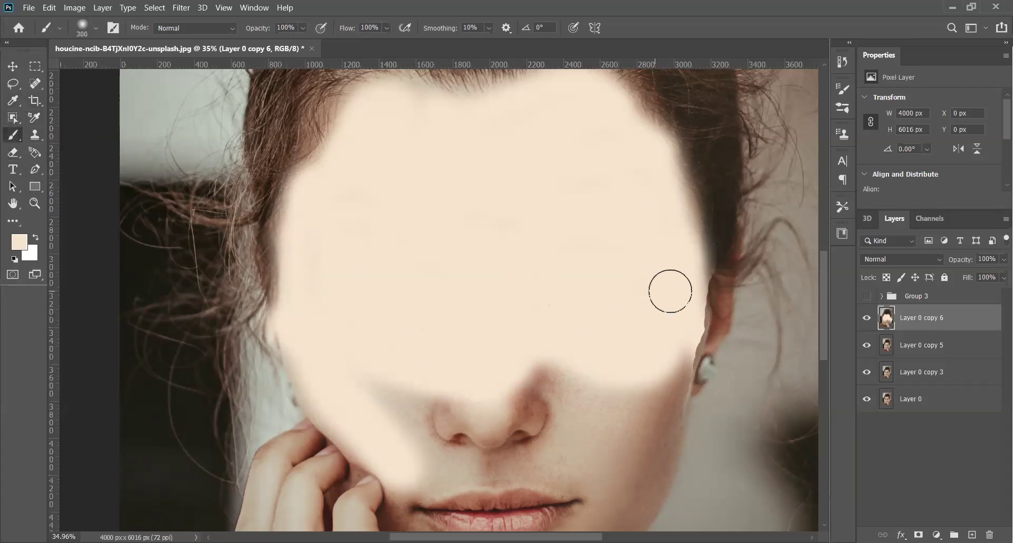
left_click_drag(674, 346, 620, 520)
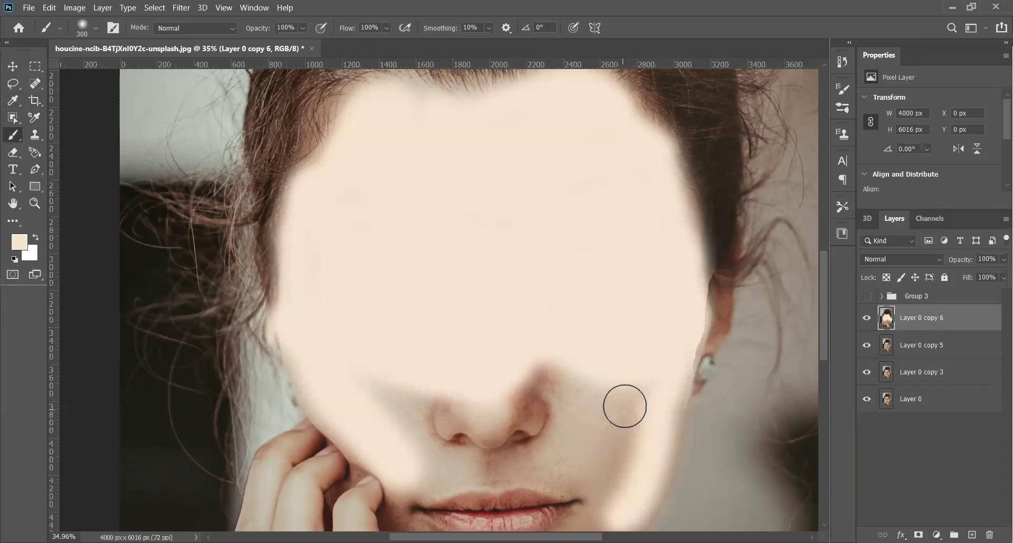
left_click_drag(622, 415, 567, 509)
mouse_move(602, 439)
left_mouse_down()
mouse_move(513, 510)
mouse_move(570, 353)
mouse_move(470, 424)
mouse_move(388, 403)
mouse_move(455, 446)
mouse_move(520, 409)
mouse_move(482, 499)
mouse_move(444, 463)
left_mouse_up()
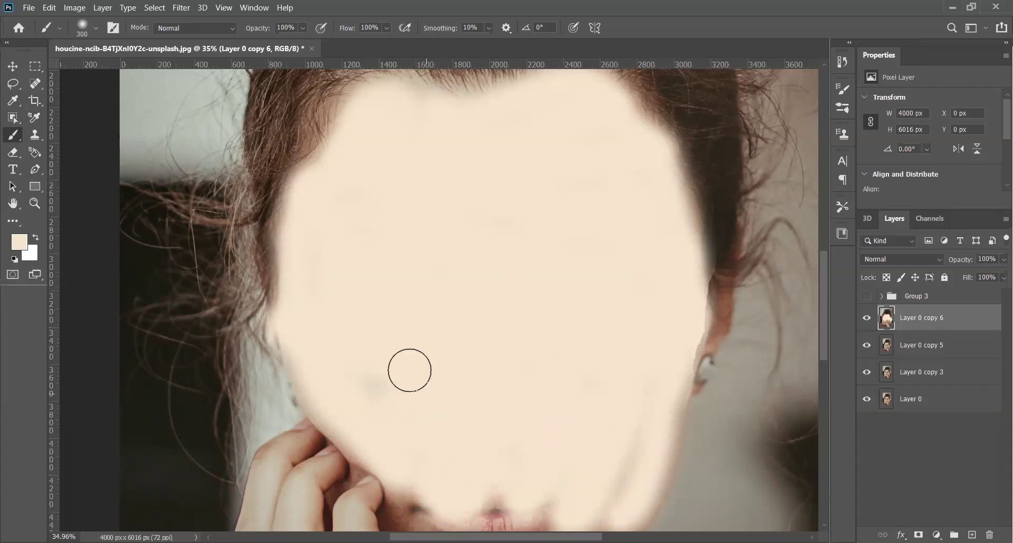
mouse_move(364, 423)
left_mouse_down()
mouse_move(350, 471)
mouse_move(345, 435)
left_mouse_up()
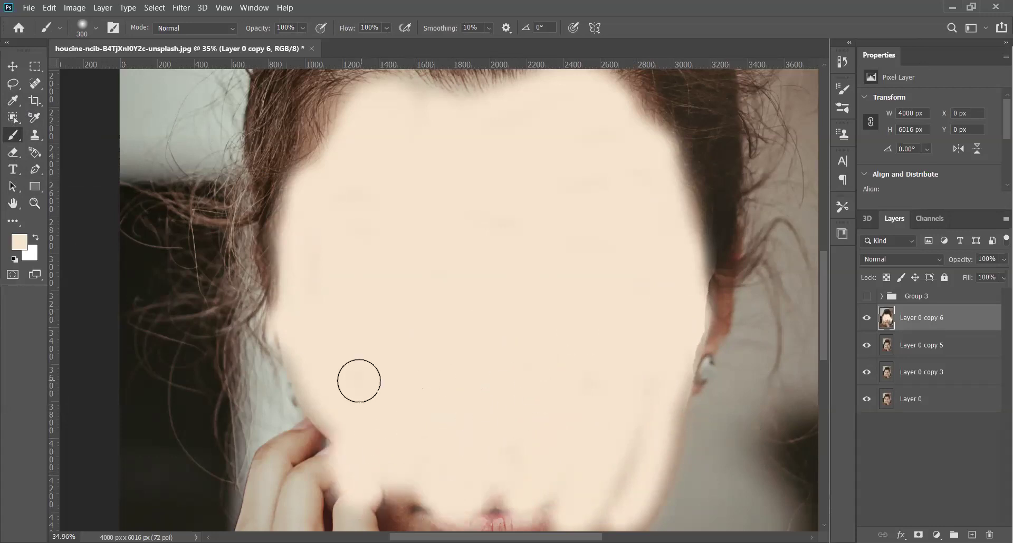
scroll(359, 380, "down", 1)
scroll(364, 377, "down", 1)
scroll(382, 359, "down", 1)
mouse_move(397, 350)
left_mouse_down()
mouse_move(423, 391)
mouse_move(496, 420)
mouse_move(651, 283)
mouse_move(550, 420)
mouse_move(660, 294)
mouse_move(688, 204)
mouse_move(611, 384)
mouse_move(576, 427)
mouse_move(468, 403)
mouse_move(472, 394)
mouse_move(547, 384)
mouse_move(394, 384)
mouse_move(409, 412)
mouse_move(367, 362)
mouse_move(355, 381)
mouse_move(409, 470)
mouse_move(393, 423)
mouse_move(456, 492)
left_mouse_up()
mouse_move(366, 362)
left_mouse_down()
mouse_move(341, 301)
mouse_move(292, 371)
mouse_move(339, 468)
mouse_move(387, 492)
mouse_move(319, 410)
mouse_move(307, 296)
mouse_move(274, 322)
mouse_move(256, 371)
mouse_move(267, 447)
mouse_move(350, 498)
mouse_move(316, 426)
left_mouse_up()
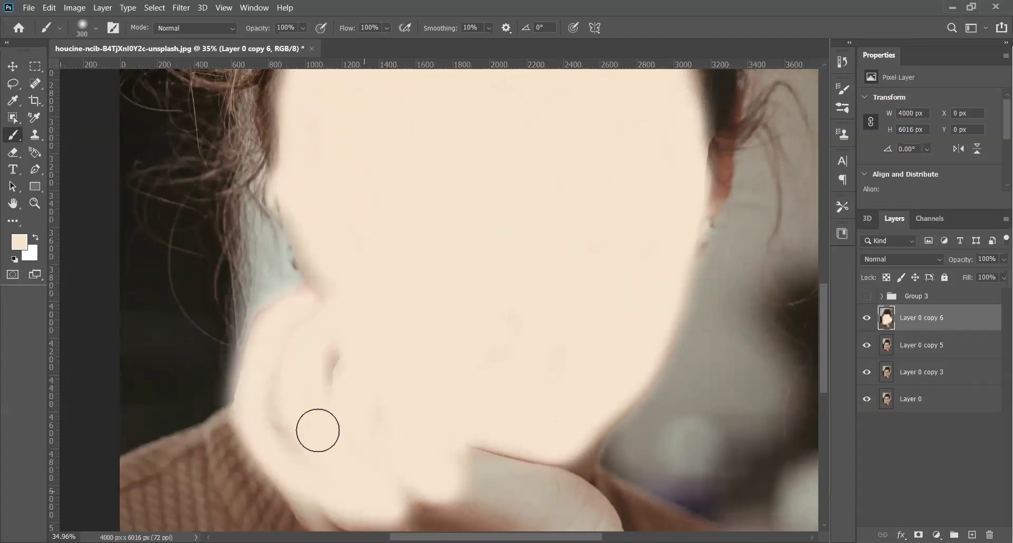
Paint the skin tone along the left face edge and jaw, the hand shadow and chin
scroll(278, 368, "down", 1)
scroll(264, 337, "down", 2)
scroll(264, 337, "down", 2)
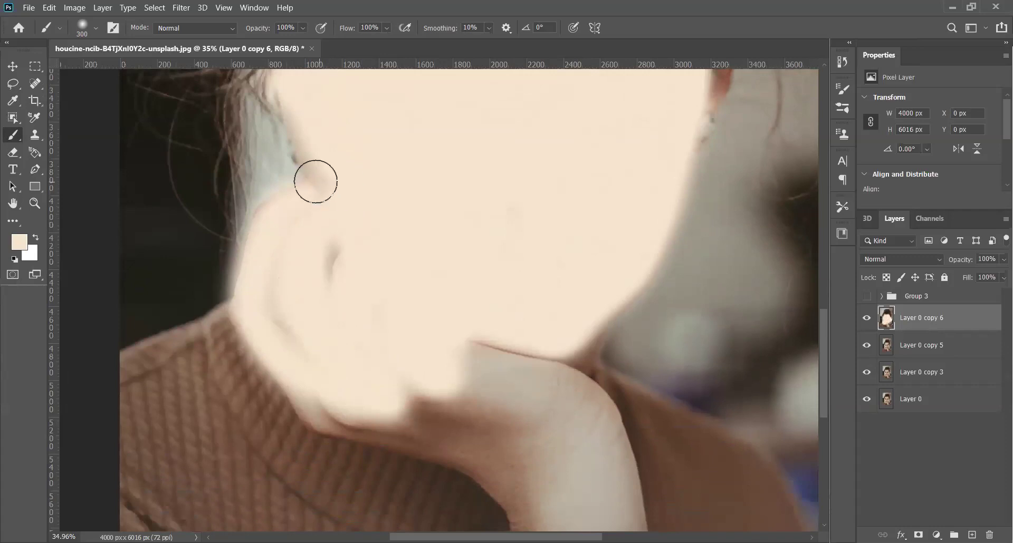
mouse_move(258, 236)
left_mouse_down()
mouse_move(267, 340)
mouse_move(312, 403)
mouse_move(353, 420)
mouse_move(409, 424)
mouse_move(493, 457)
mouse_move(552, 511)
left_mouse_up()
scroll(559, 398, "down", 3)
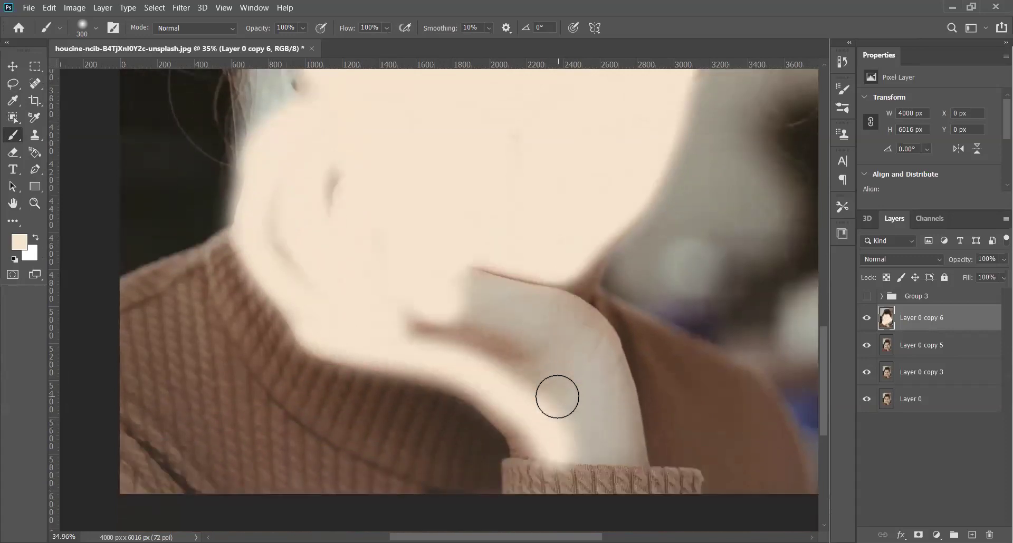
mouse_move(451, 338)
left_mouse_down()
mouse_move(532, 391)
mouse_move(568, 445)
left_mouse_up()
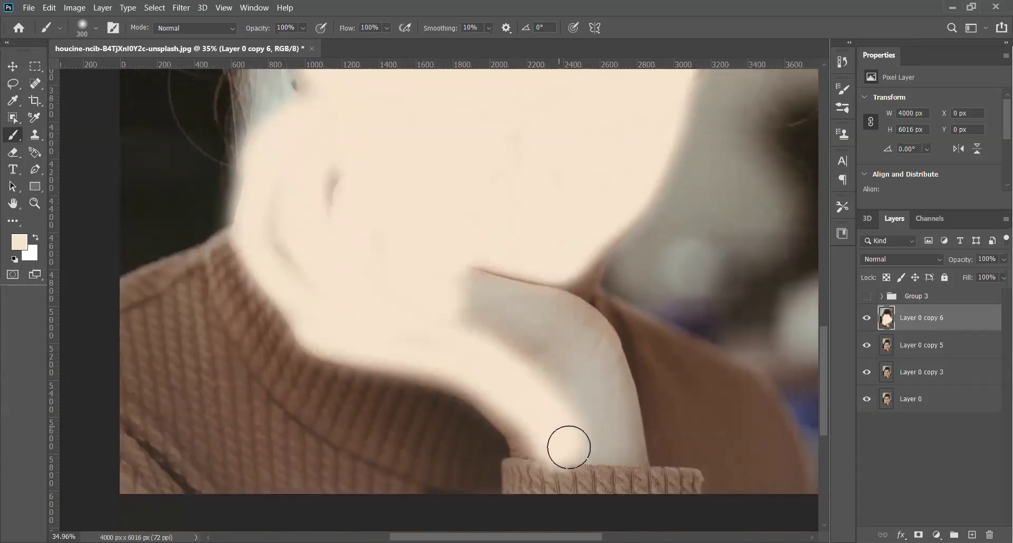
mouse_move(466, 307)
left_mouse_down()
mouse_move(539, 344)
mouse_move(574, 425)
mouse_move(480, 321)
mouse_move(496, 290)
mouse_move(549, 303)
mouse_move(587, 338)
mouse_move(608, 446)
mouse_move(617, 444)
mouse_move(607, 360)
mouse_move(597, 351)
mouse_move(618, 452)
mouse_move(549, 342)
mouse_move(538, 396)
mouse_move(477, 374)
mouse_move(527, 435)
mouse_move(460, 342)
mouse_move(406, 351)
mouse_move(448, 367)
left_mouse_up()
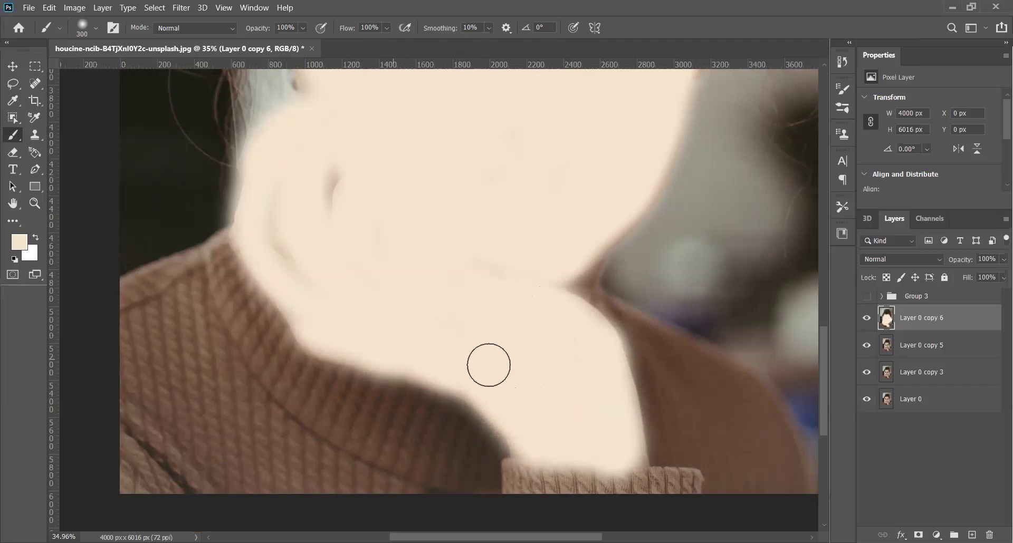
Extend the cream skin paint to the hairline and preview Layer 0 copy 6 in Darken blend mode
scroll(490, 310, "up", 2)
scroll(493, 301, "down", 2, "alt")
scroll(496, 264, "down", 2, "alt")
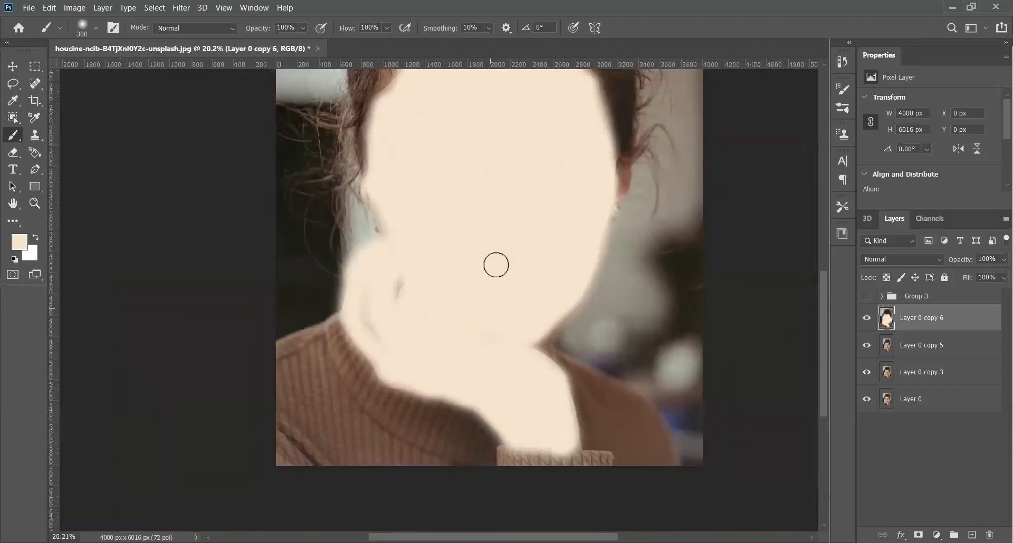
scroll(496, 265, "up", 2)
scroll(496, 265, "down", 1, "alt")
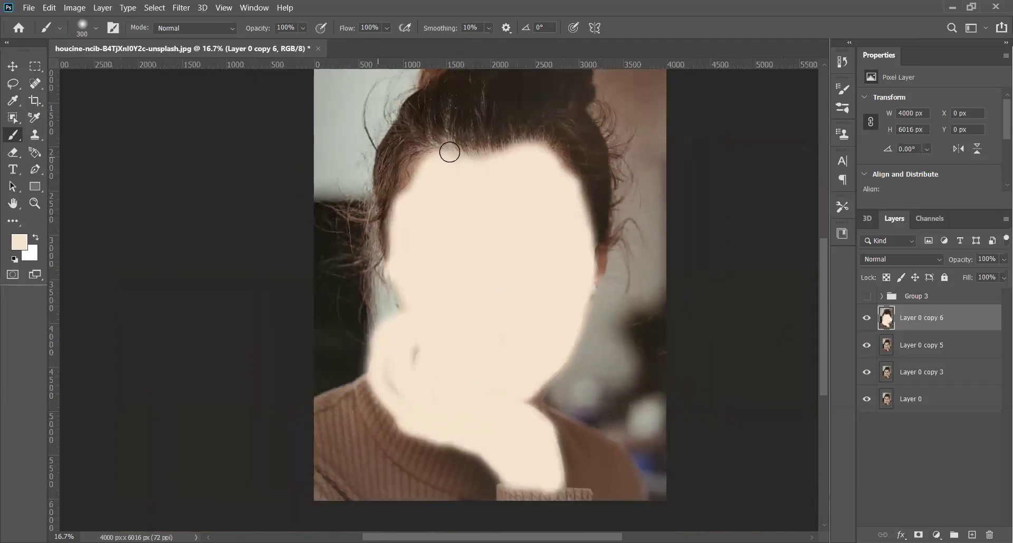
left_click_drag(424, 165, 420, 176)
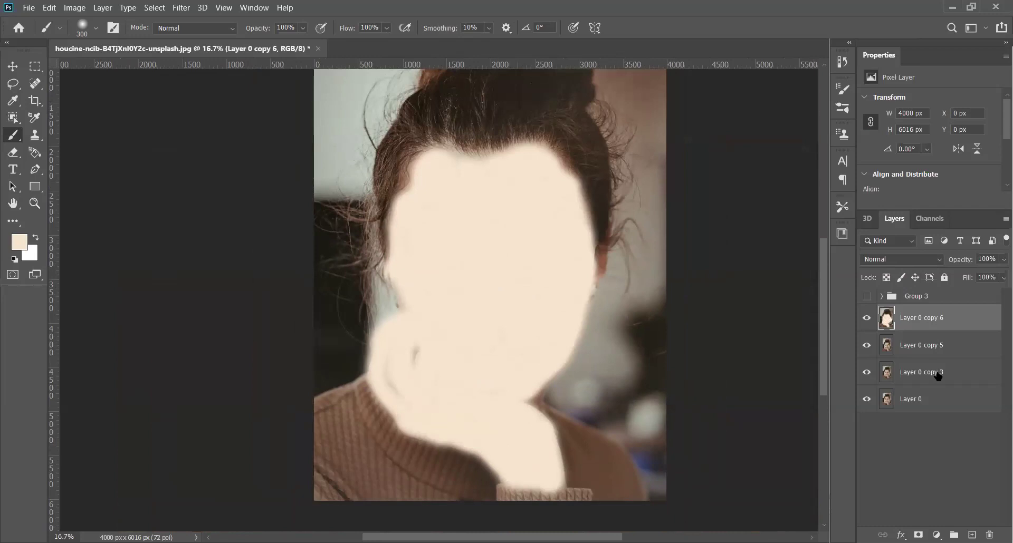
left_click(946, 340)
left_click(922, 259)
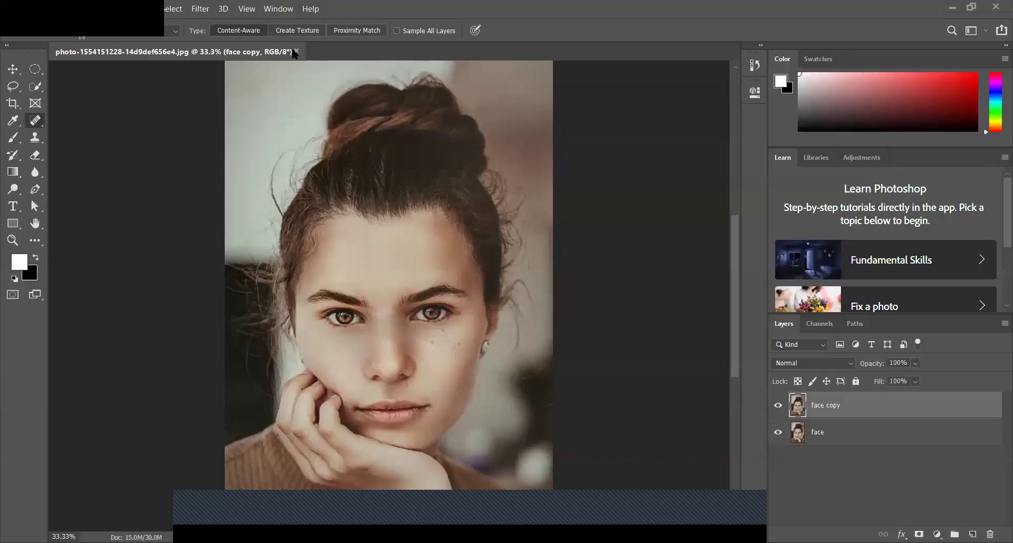
left_click(296, 51)
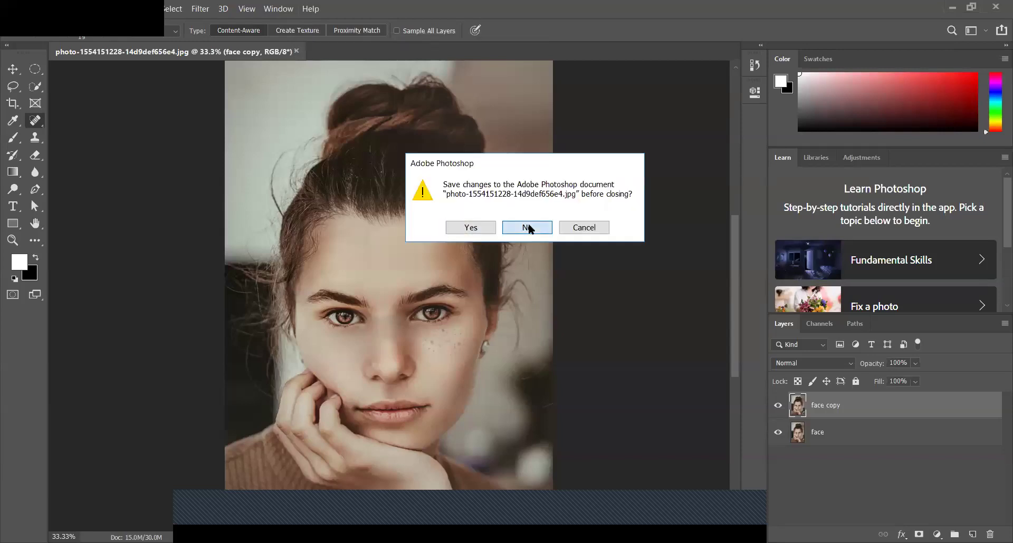
left_click(527, 228)
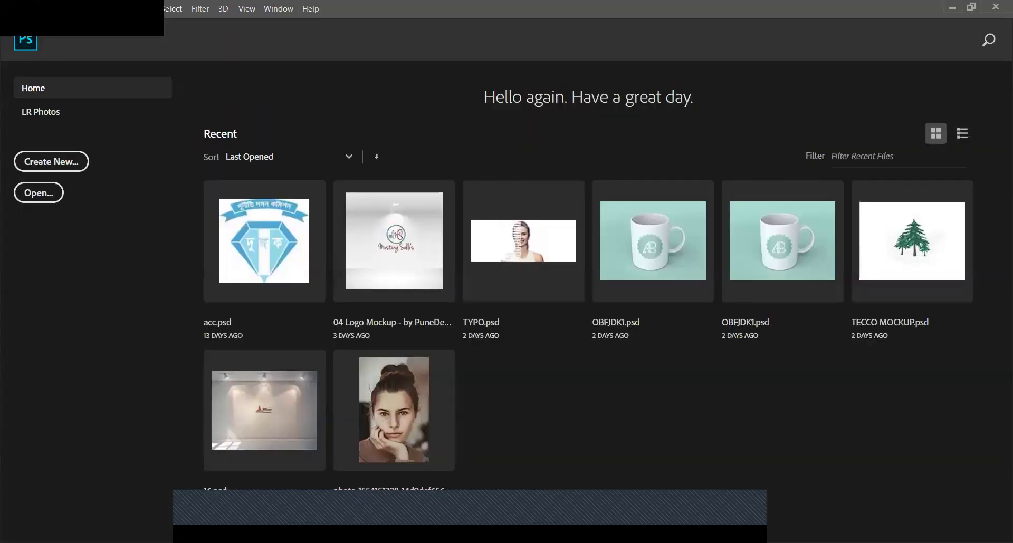
left_click(33, 8)
left_click(72, 37)
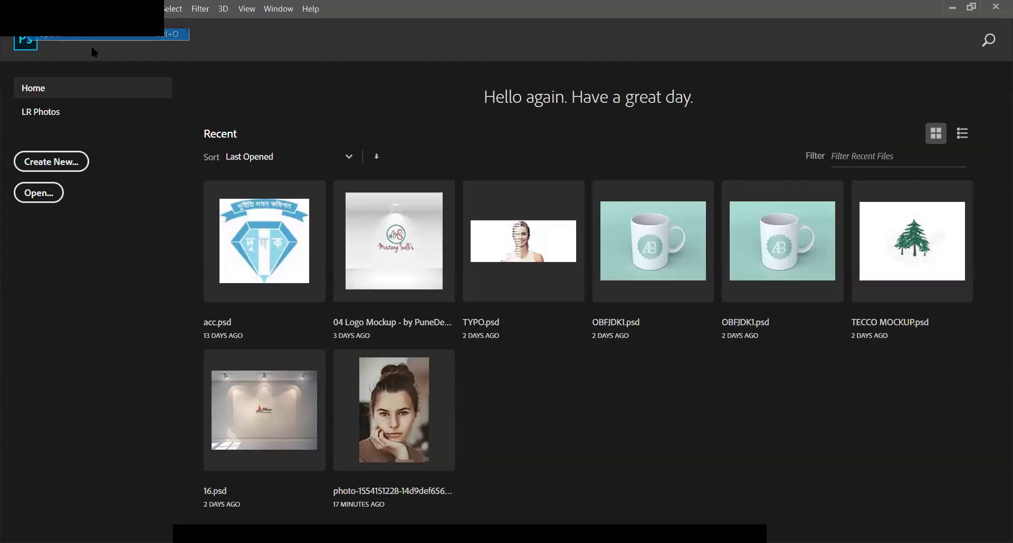
left_click(58, 97)
scroll(182, 129, "down", 5)
scroll(186, 125, "down", 5)
scroll(186, 125, "down", 5)
scroll(186, 124, "down", 5)
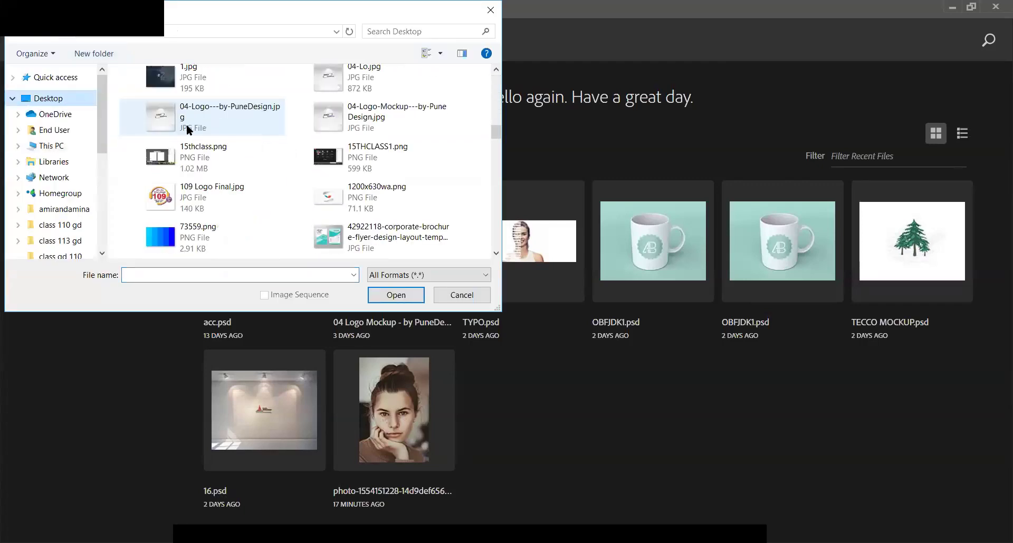
scroll(186, 125, "down", 3)
scroll(186, 125, "down", 3)
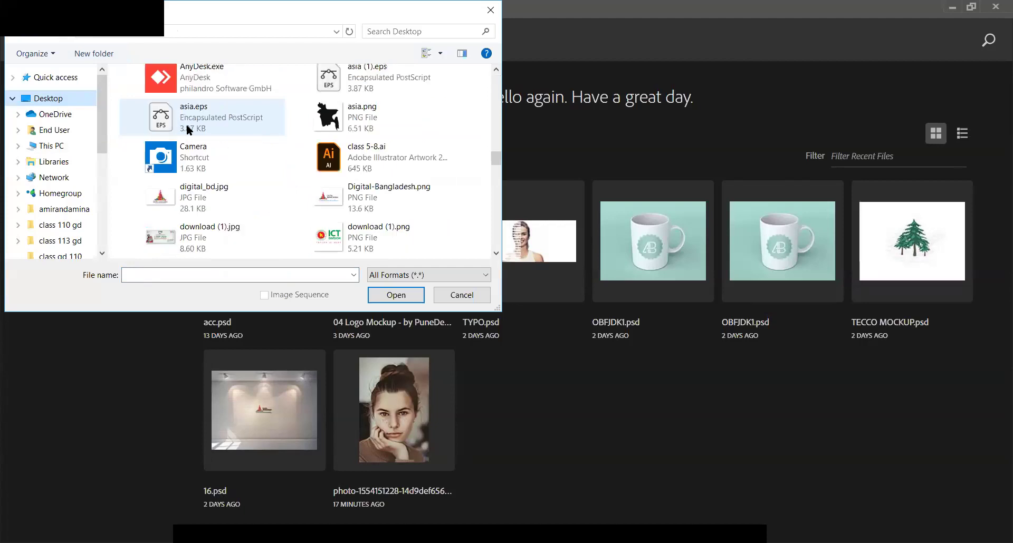
scroll(186, 124, "down", 3)
scroll(185, 124, "down", 3)
scroll(186, 124, "down", 3)
scroll(185, 125, "down", 3)
scroll(186, 125, "down", 3)
scroll(185, 125, "down", 1)
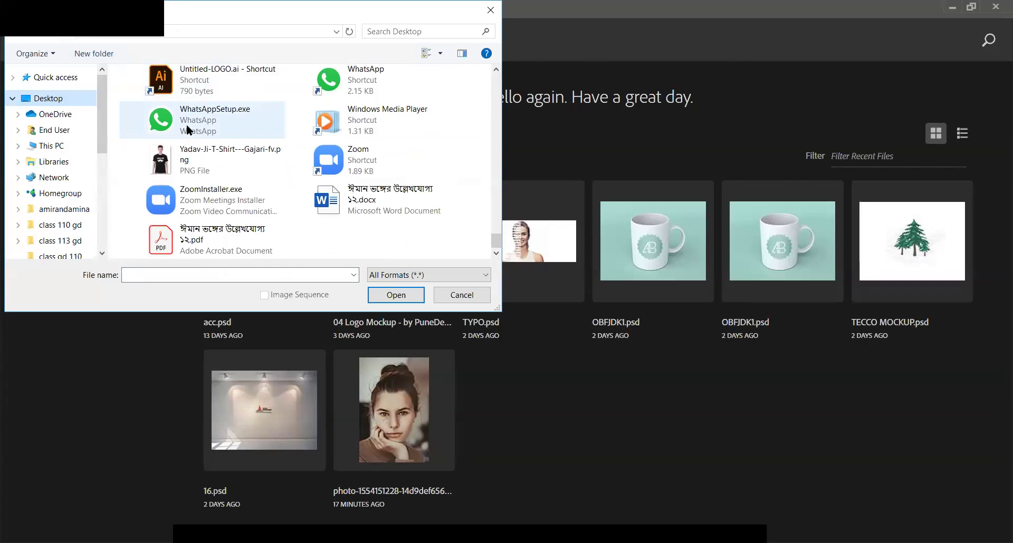
scroll(186, 124, "up", 2)
scroll(185, 124, "up", 3)
scroll(186, 125, "up", 3)
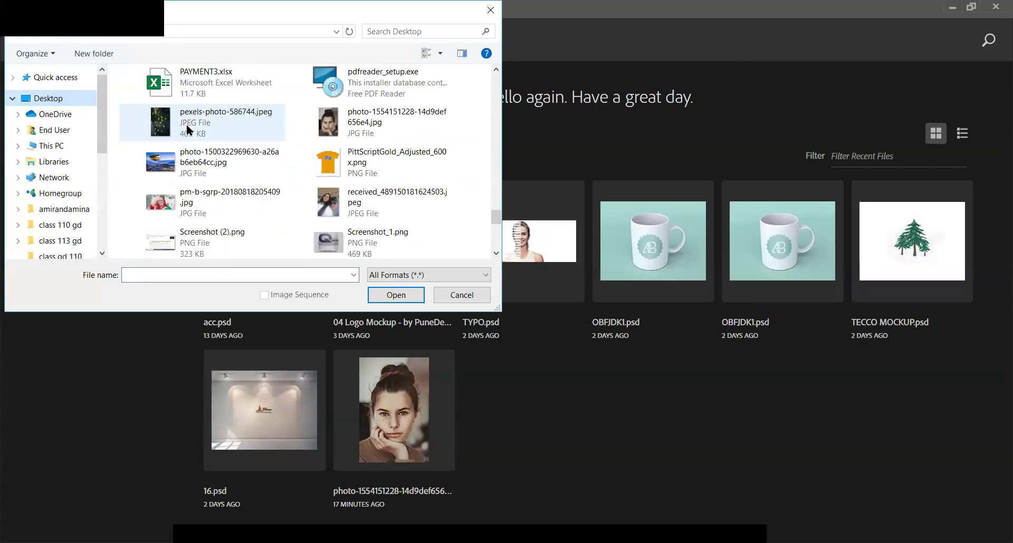
left_click(382, 122)
left_click(378, 293)
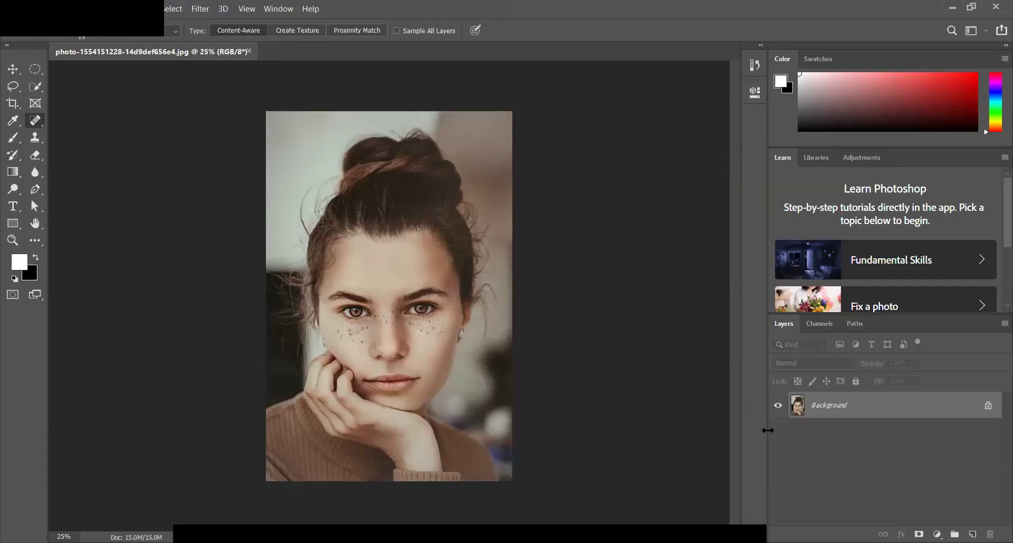
Duplicate the Background layer as Background copy
right_click(852, 412)
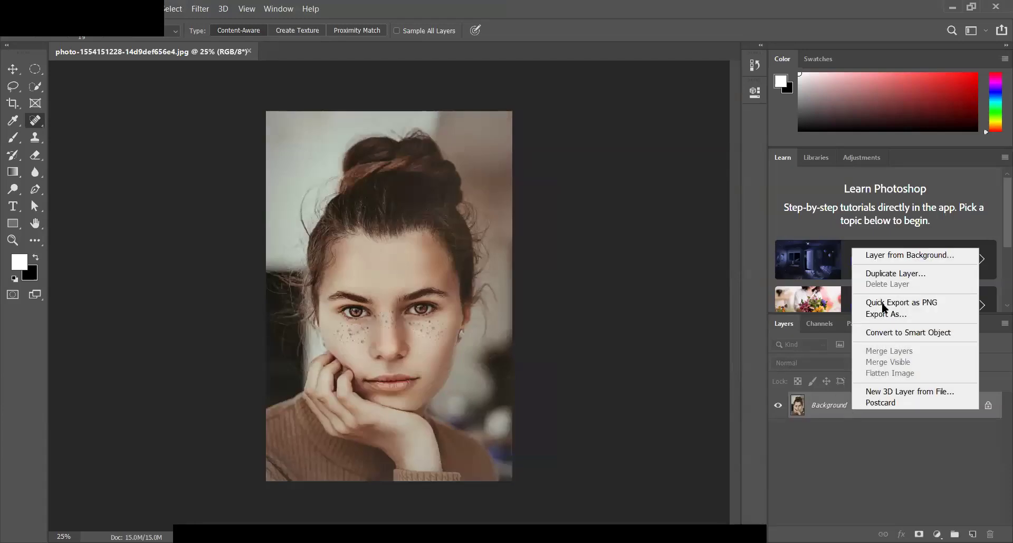
left_click(887, 274)
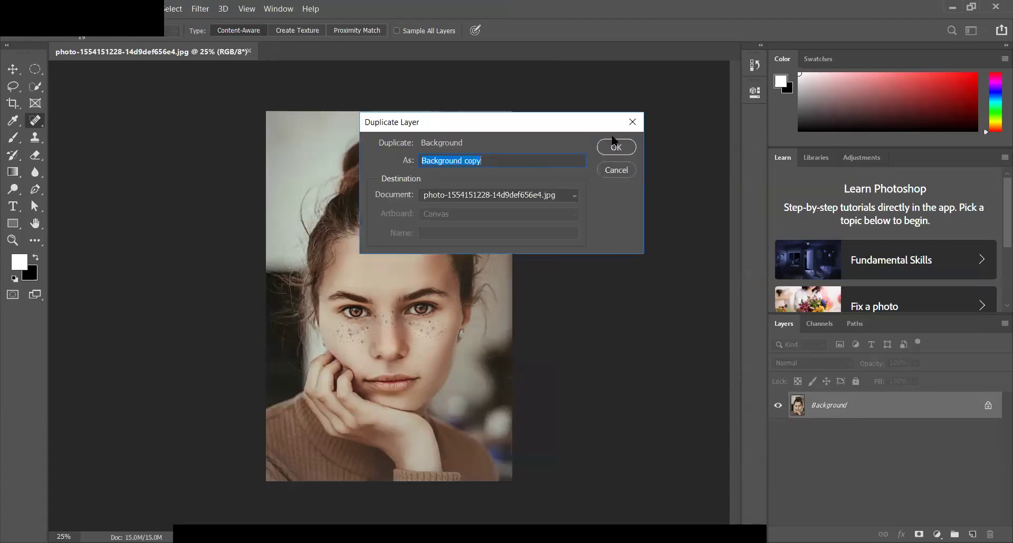
left_click(615, 147)
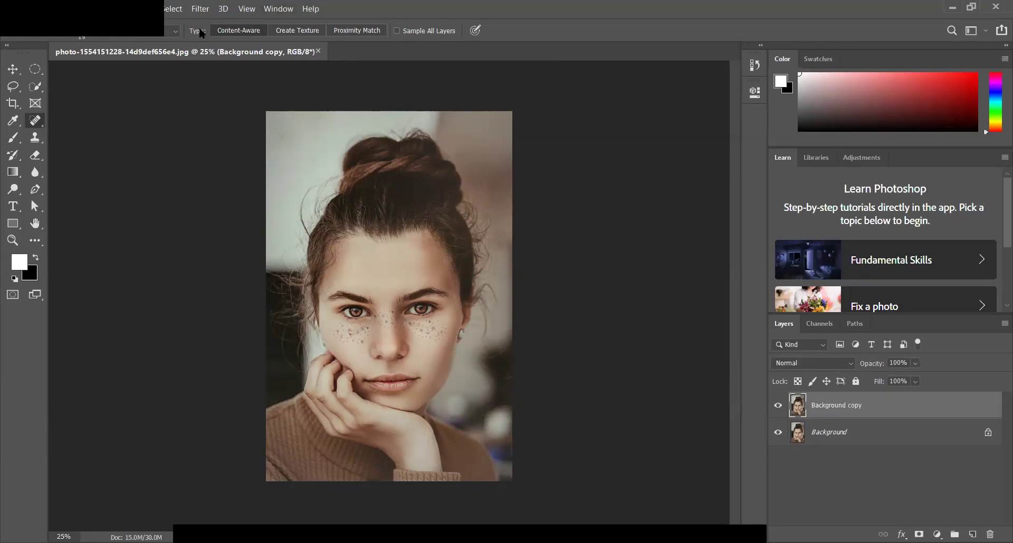
Apply a Gaussian Blur with a 35-pixel radius to the Background copy layer
left_click(199, 9)
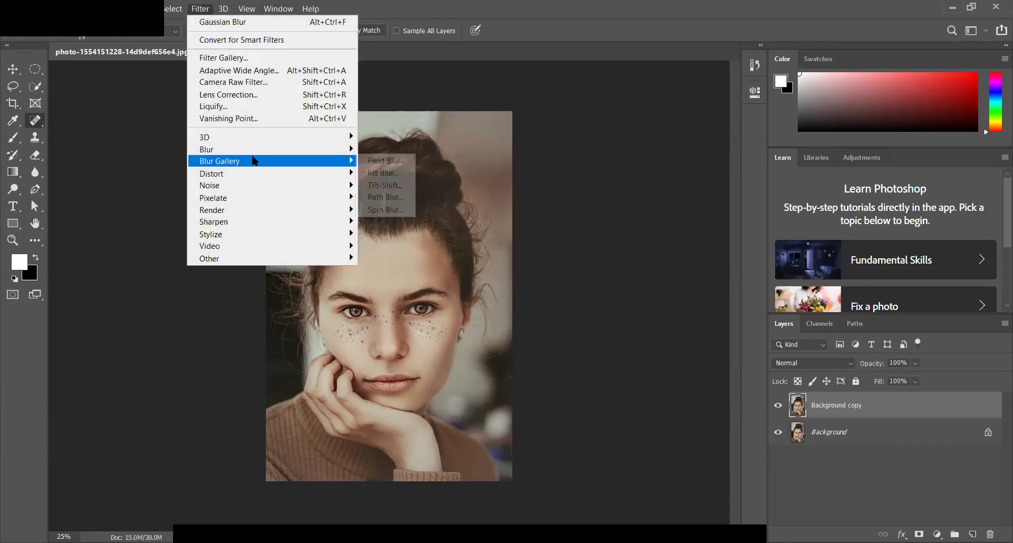
mouse_move(238, 150)
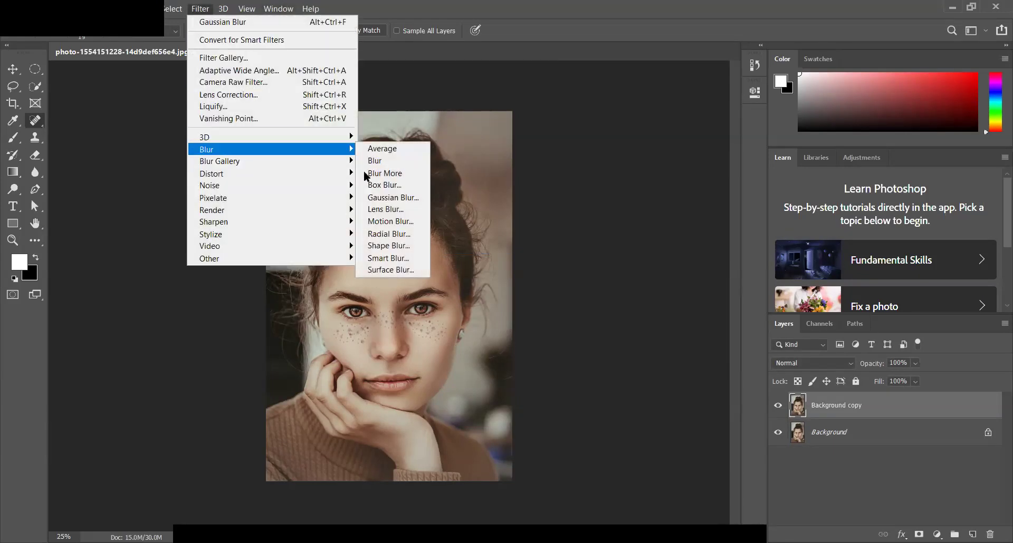
left_click(378, 198)
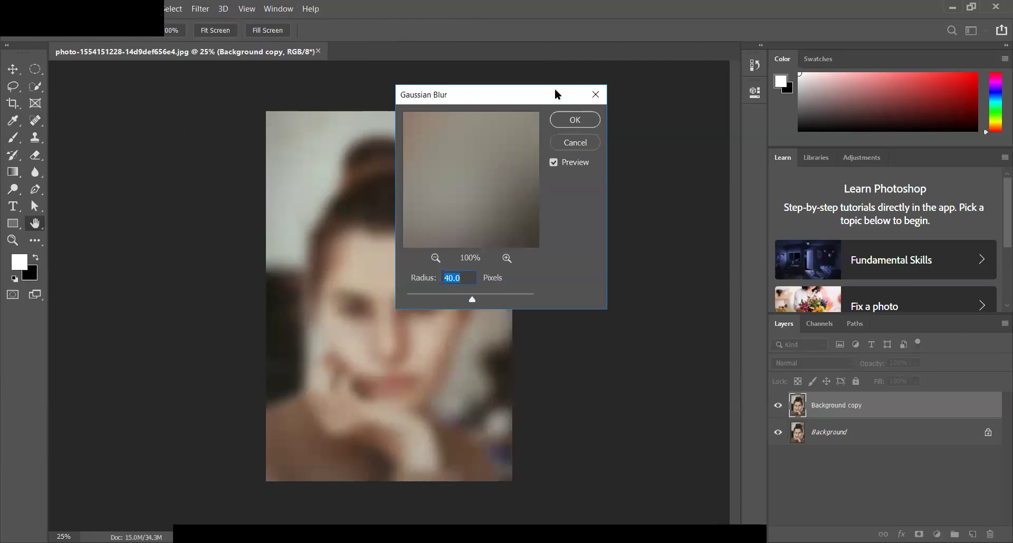
left_click_drag(558, 91, 637, 79)
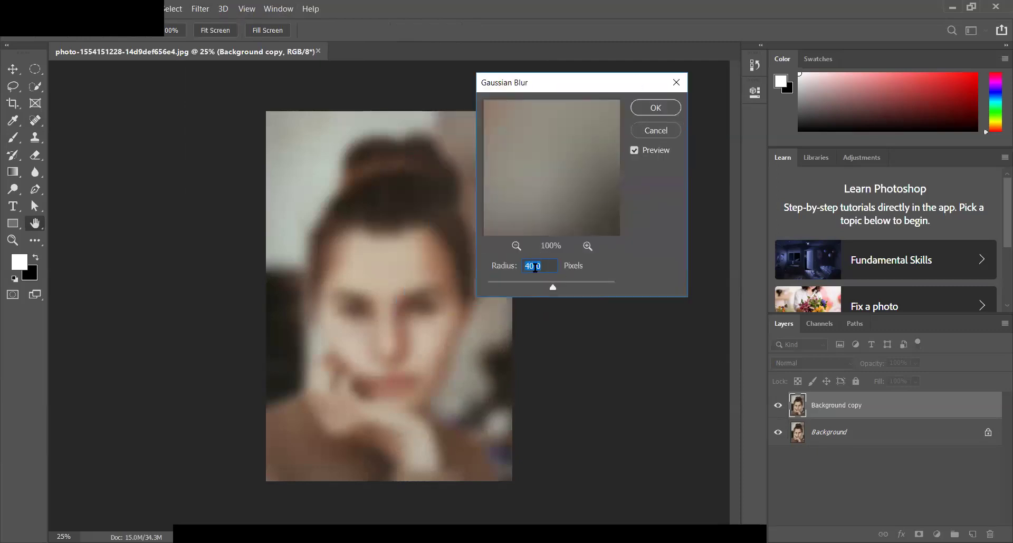
left_click(534, 266)
key("BackSpace")
key("BackSpace")
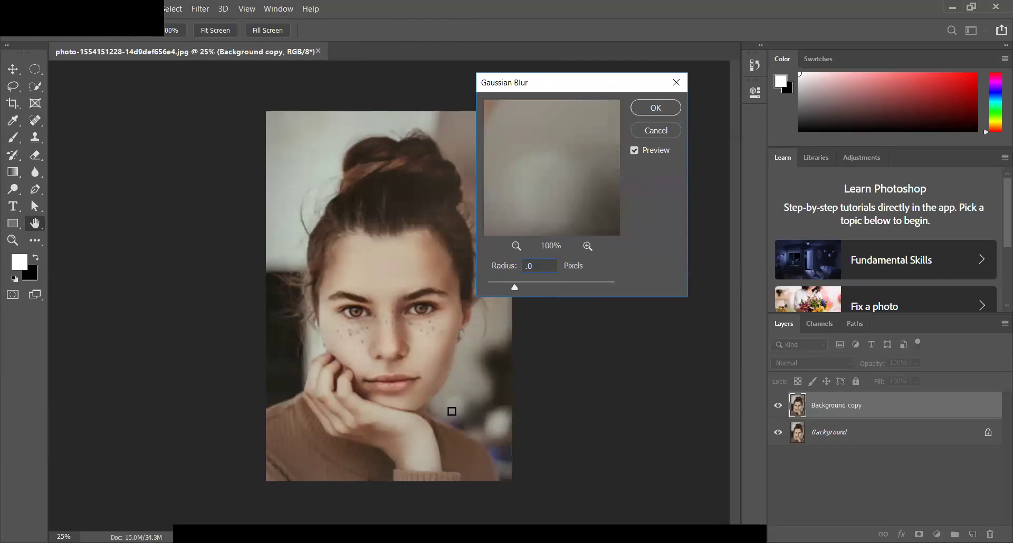
type("35")
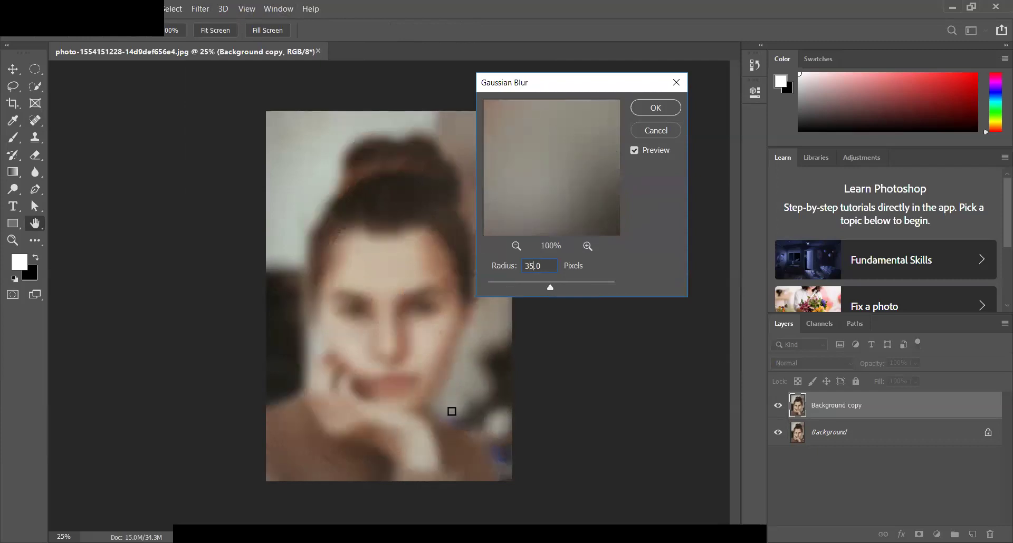
key("BackSpace")
type("5")
left_click(652, 108)
key("j")
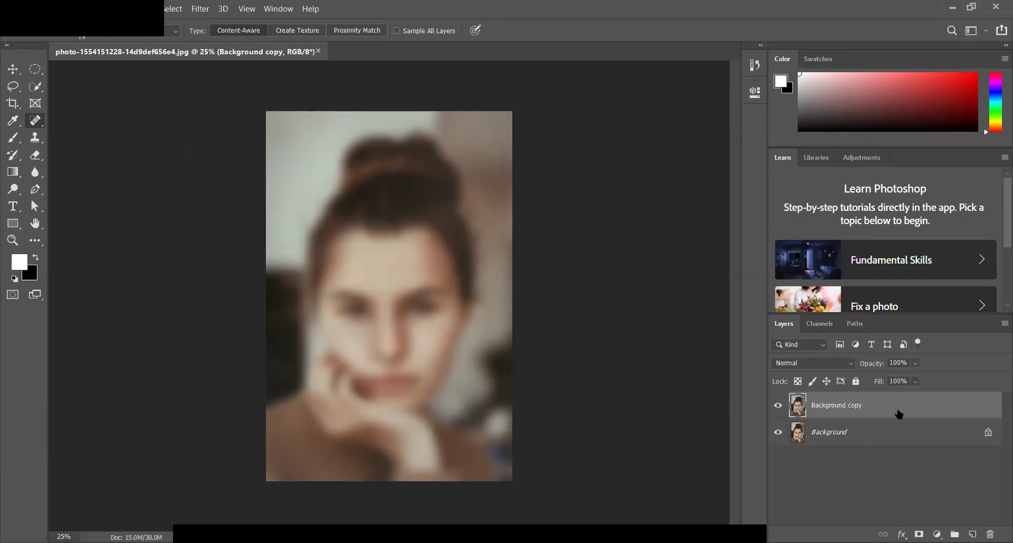
Unlock Background as Layer 0, place the blurred copy beneath it, and give Layer 0 a white mask
left_click(988, 434)
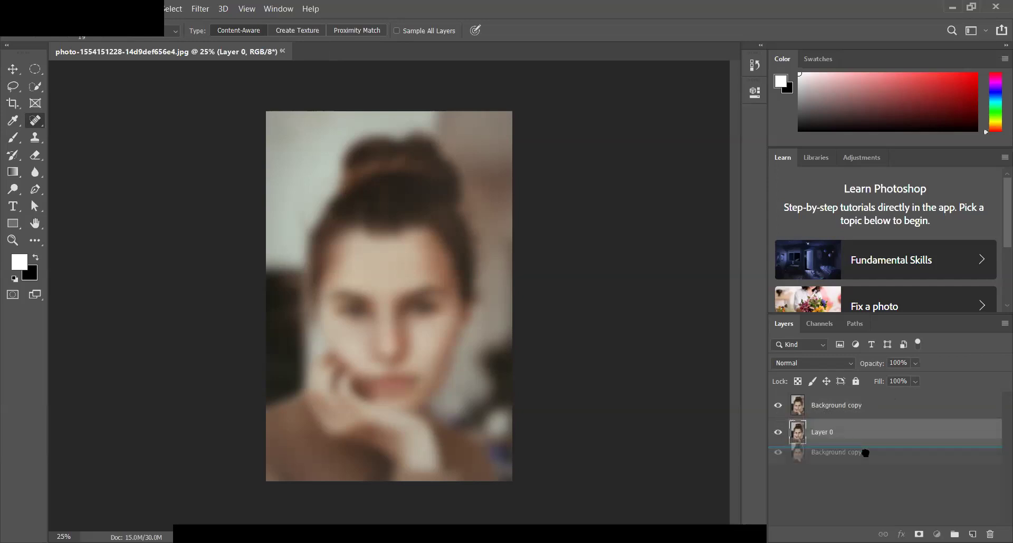
left_click_drag(862, 410, 867, 458)
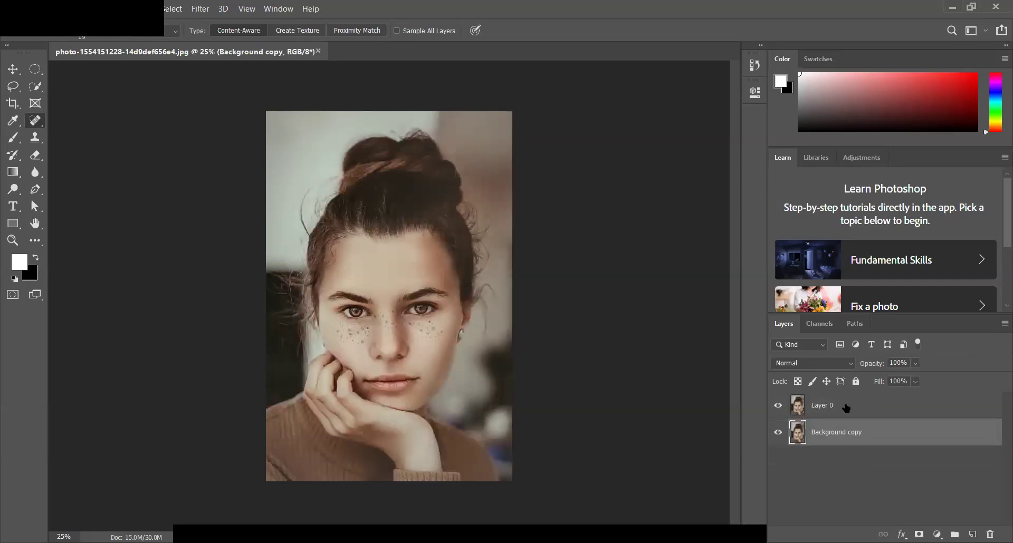
left_click(846, 408)
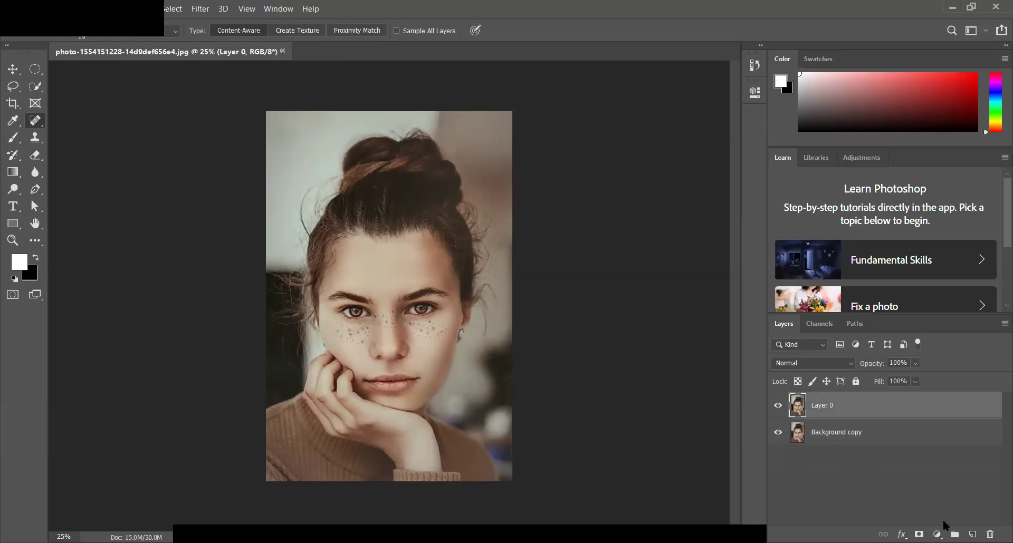
left_click(918, 534)
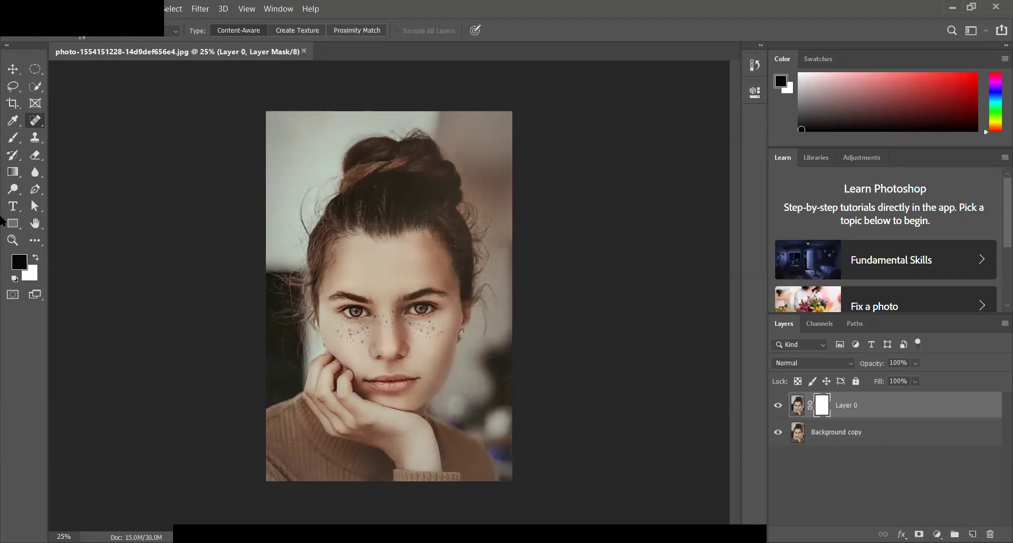
Set up the Brush tool with a soft round preset, clearing the History Brush warning
left_click(11, 140)
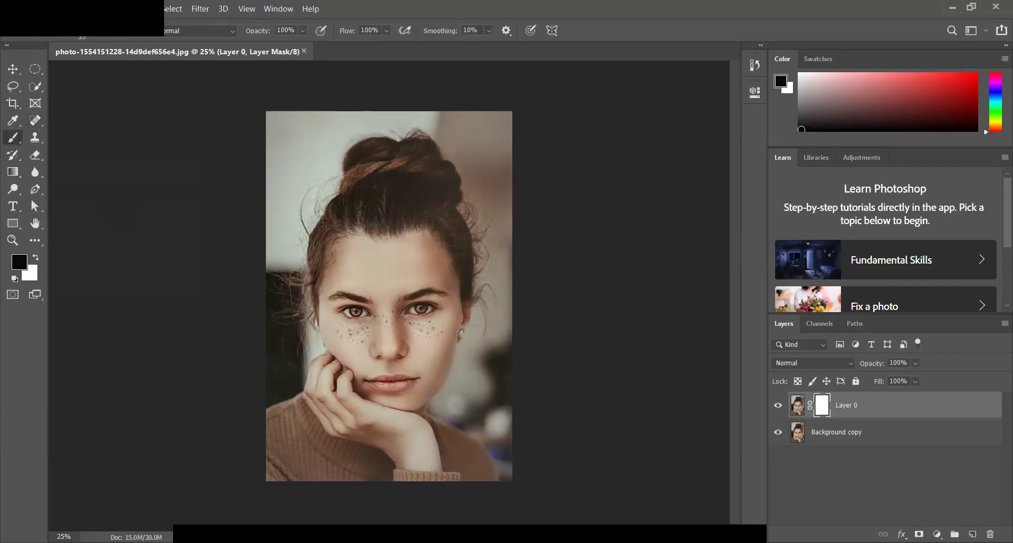
left_click(96, 36)
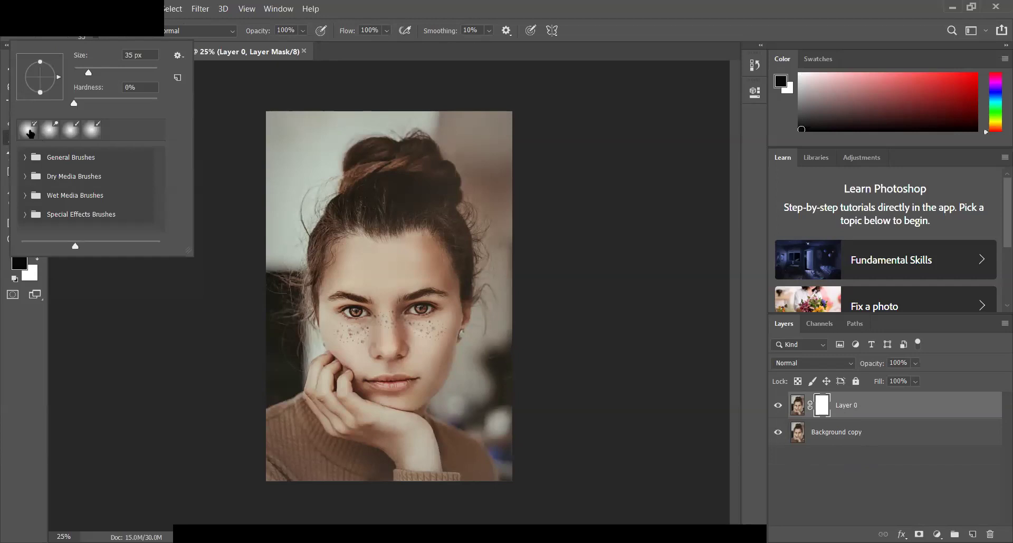
left_click(27, 130)
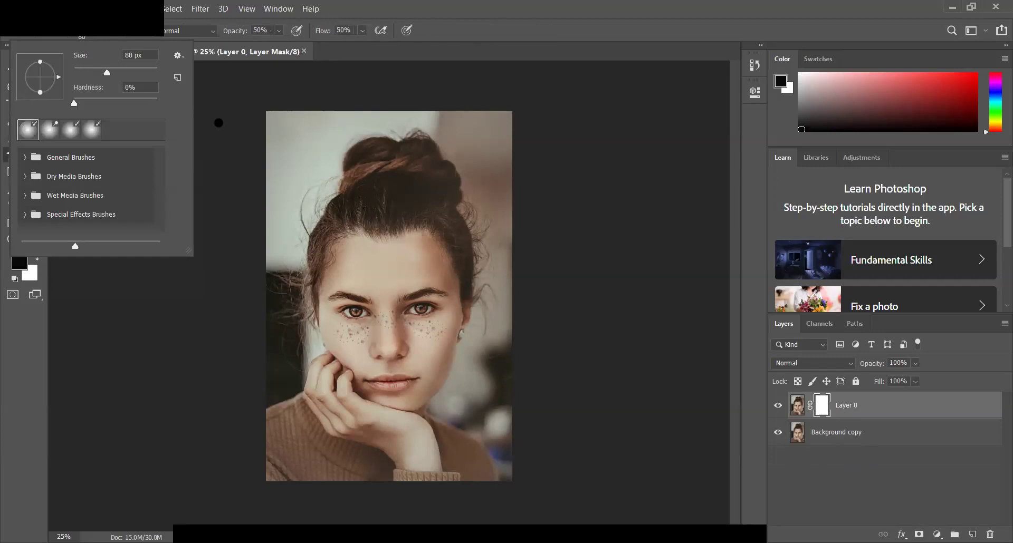
left_click(218, 123)
left_click(518, 227)
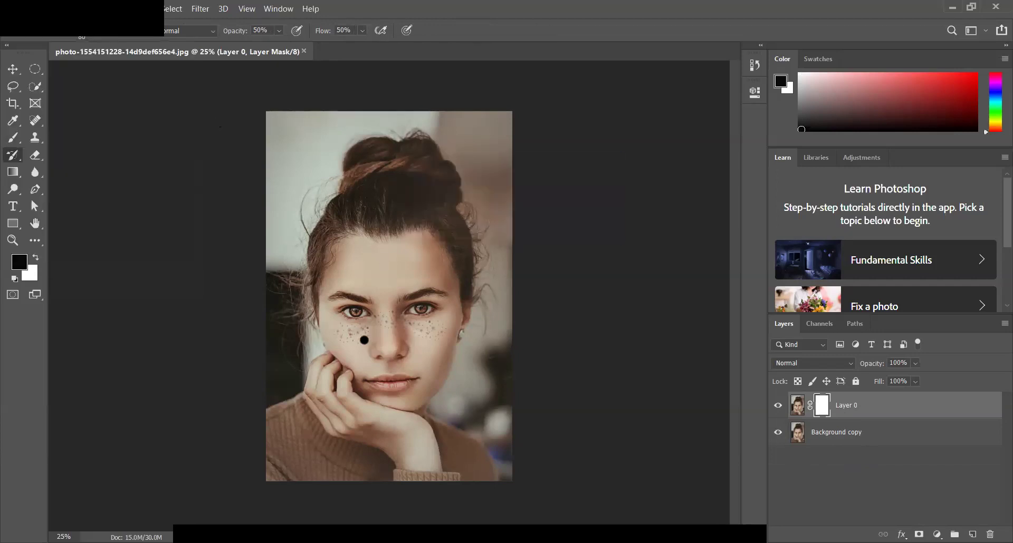
left_click(12, 139)
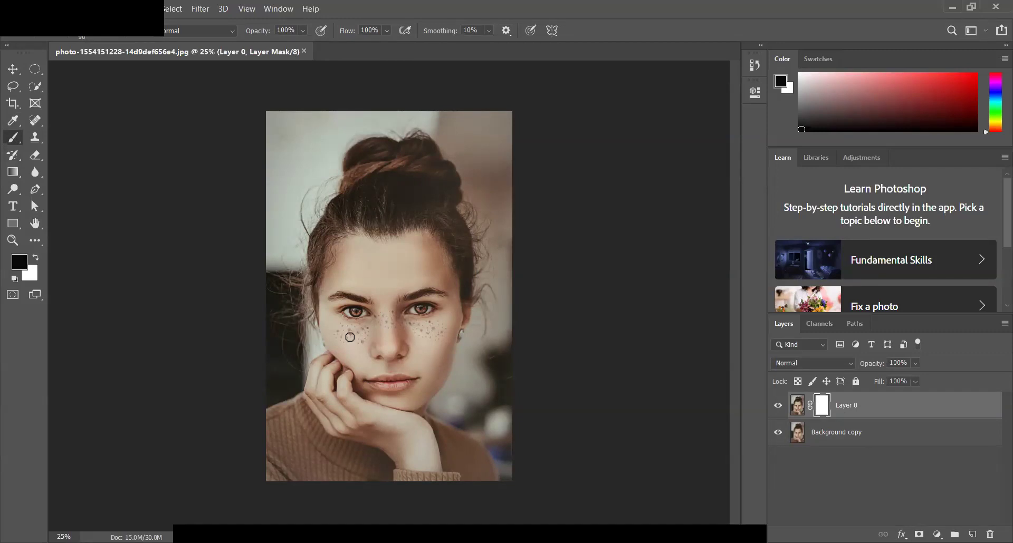
With a 150 brush at 33.3% zoom, mask out freckles on the cheek and beside the nose
key("bracketright")
key("ctrl+equal")
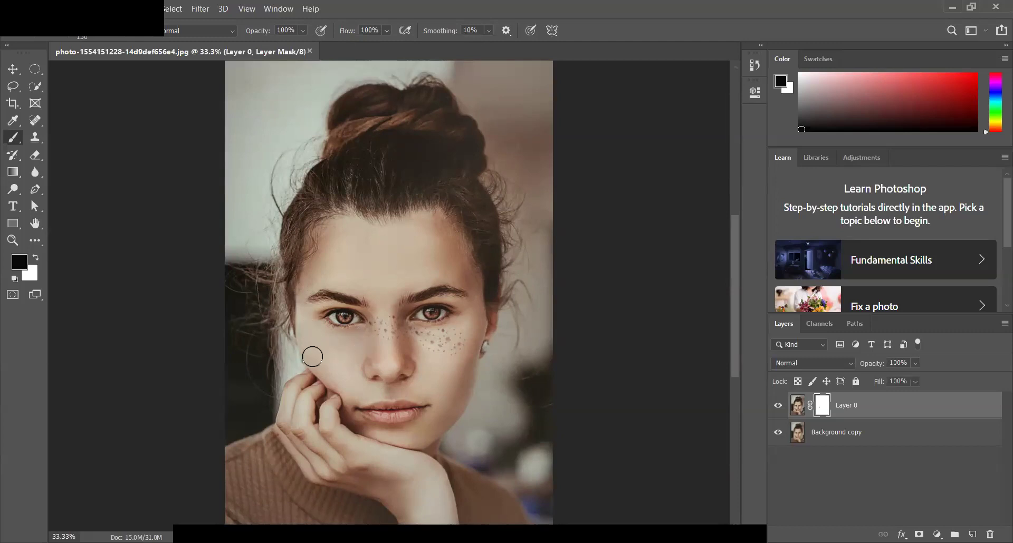
left_click(429, 337)
left_click_drag(444, 337, 461, 341)
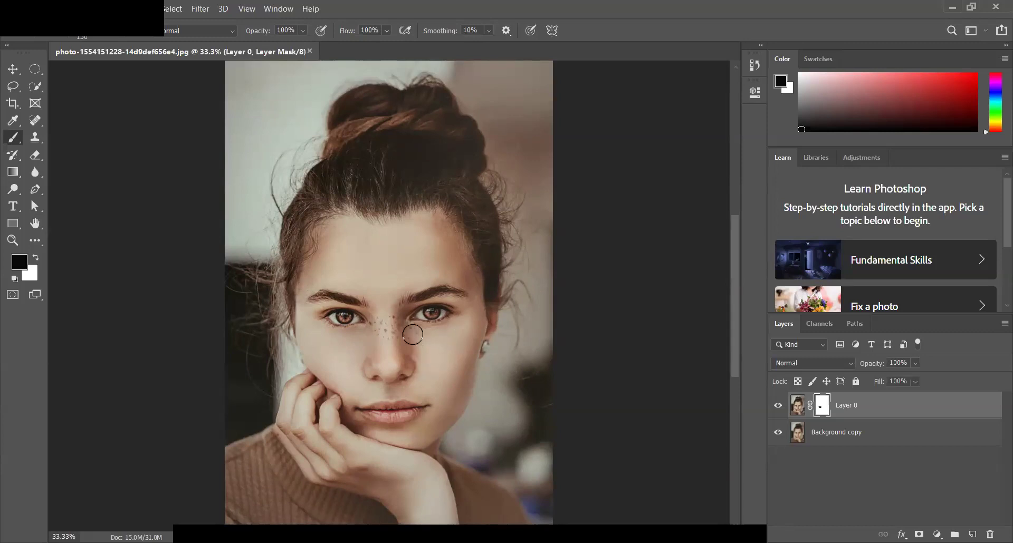
left_click_drag(422, 356, 416, 333)
Shrink the brush to 80 and mask out freckles between the brows and on both cheeks
key("ctrl+plus")
key("ctrl+plus")
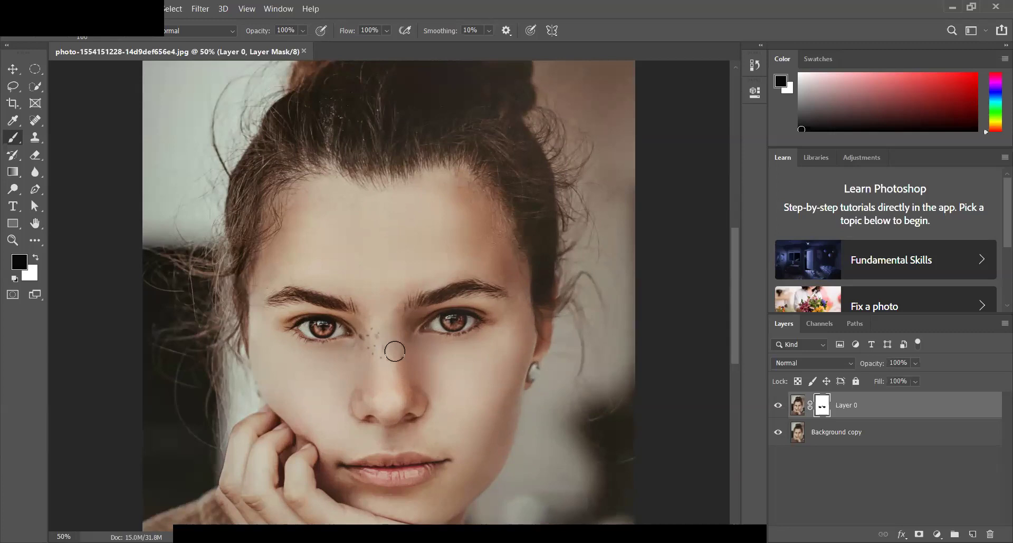
key("bracketleft")
key("bracketleft")
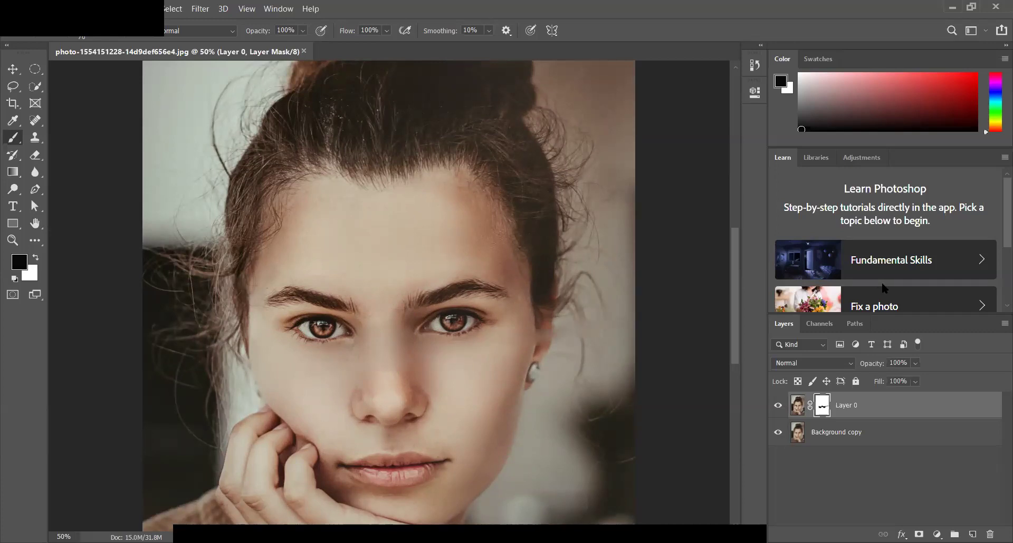
left_click_drag(432, 275, 430, 335)
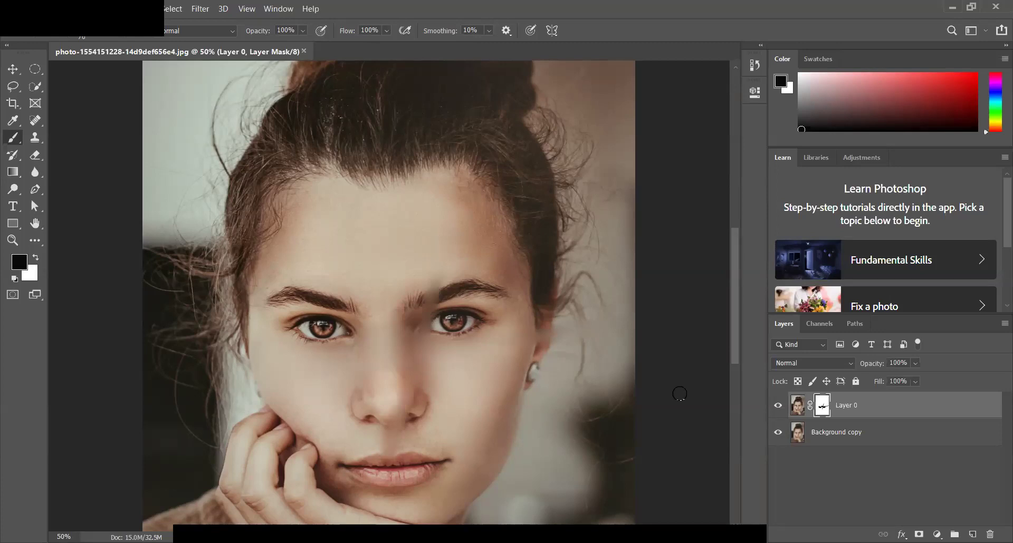
key("ctrl+z")
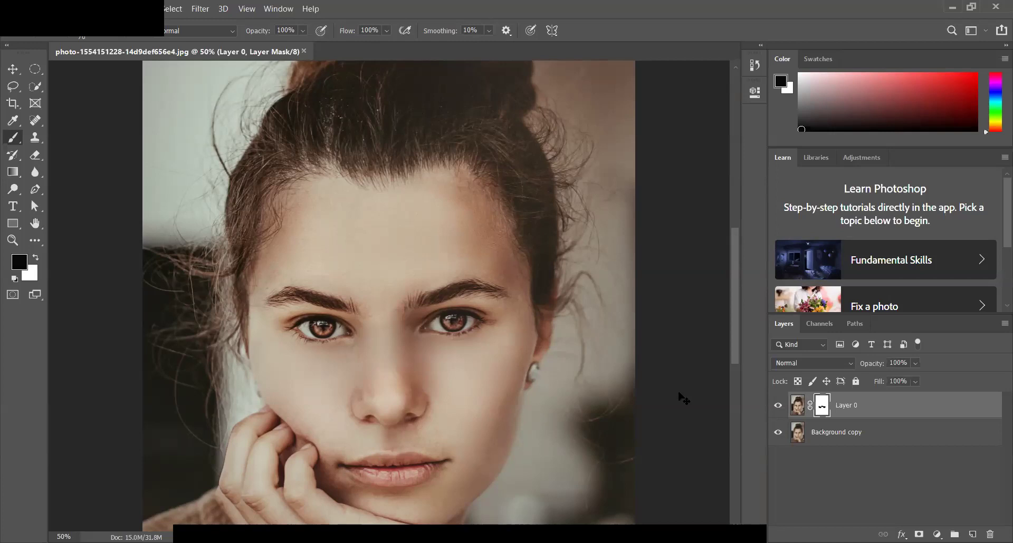
key("ctrl+shift+z")
key("ctrl+shift+z")
key("ctrl+shift+z")
key("ctrl+shift+z")
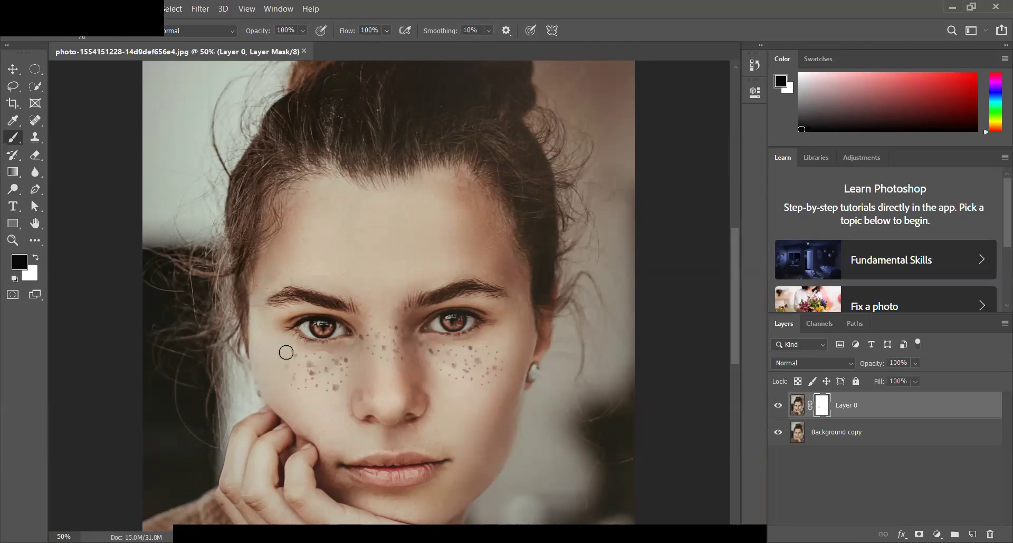
mouse_move(303, 380)
left_mouse_down()
mouse_move(323, 355)
mouse_move(332, 378)
mouse_move(344, 357)
mouse_move(328, 392)
mouse_move(321, 362)
mouse_move(301, 377)
mouse_move(319, 355)
mouse_move(287, 350)
mouse_move(284, 375)
mouse_move(308, 391)
mouse_move(293, 378)
left_mouse_up()
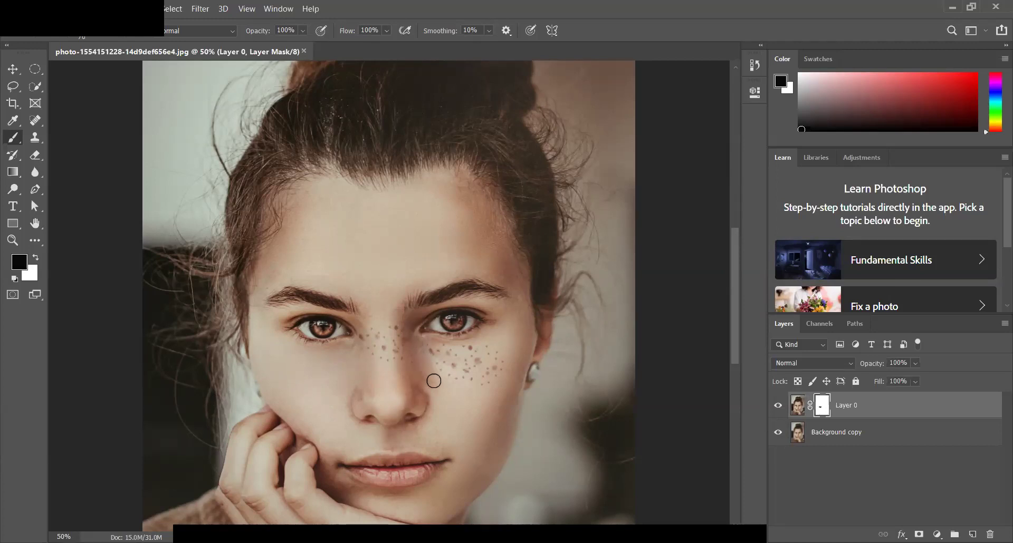
mouse_move(452, 357)
left_mouse_down()
mouse_move(460, 361)
mouse_move(445, 335)
mouse_move(486, 346)
mouse_move(496, 374)
mouse_move(445, 366)
mouse_move(477, 367)
mouse_move(436, 382)
mouse_move(432, 364)
mouse_move(457, 383)
mouse_move(480, 371)
left_mouse_up()
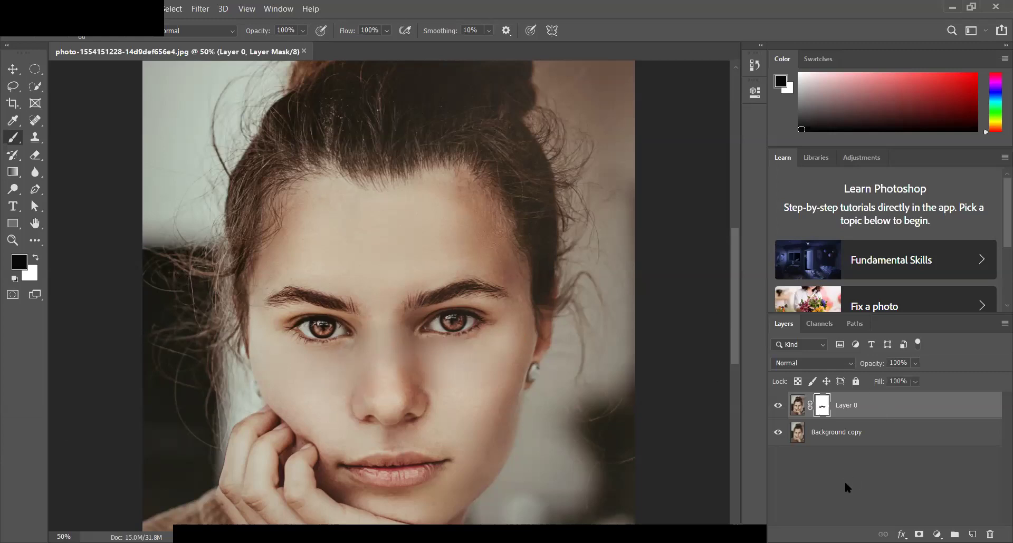
Merge Layer 0 down into Background copy and duplicate it as Background copy 2
key("ctrl+2")
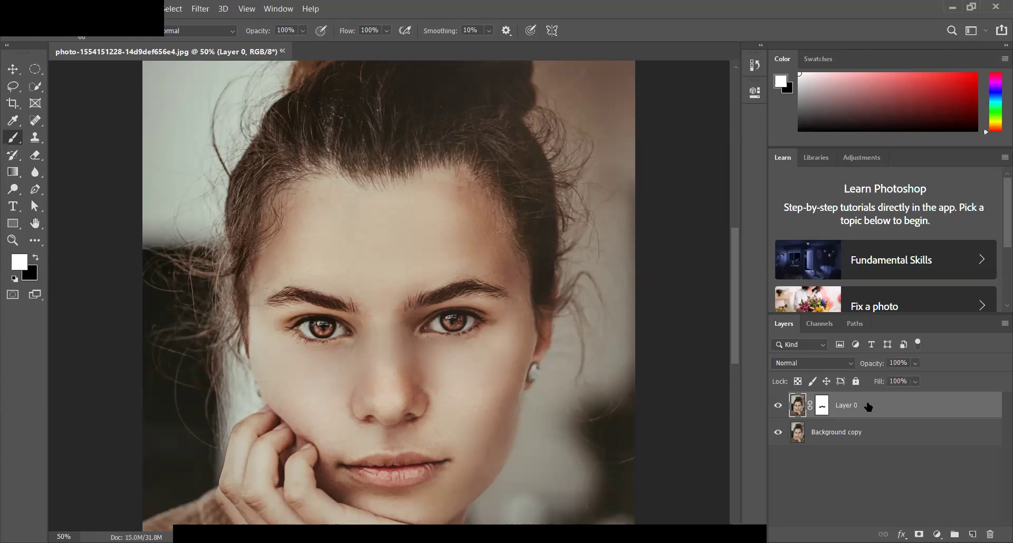
key("ctrl+e")
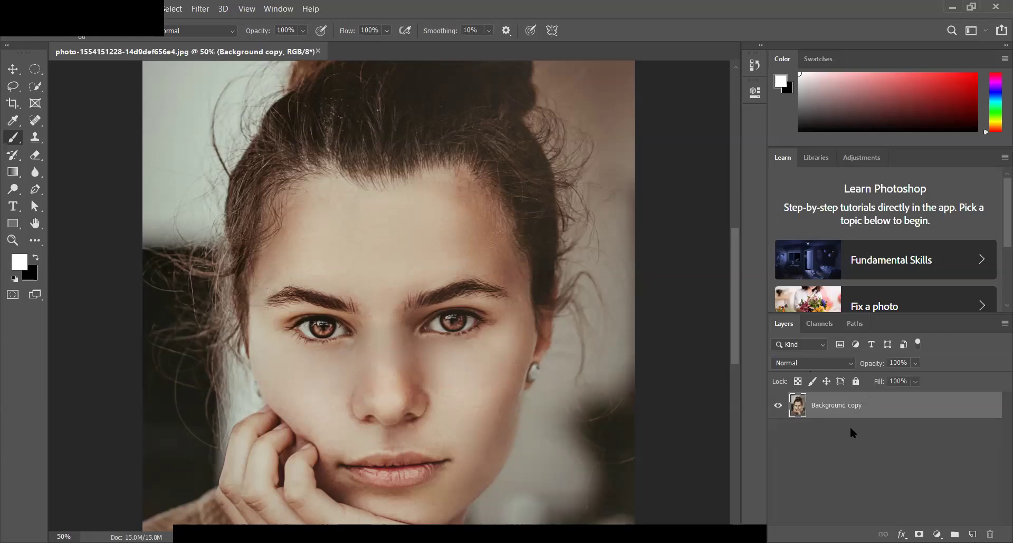
key("ctrl+j")
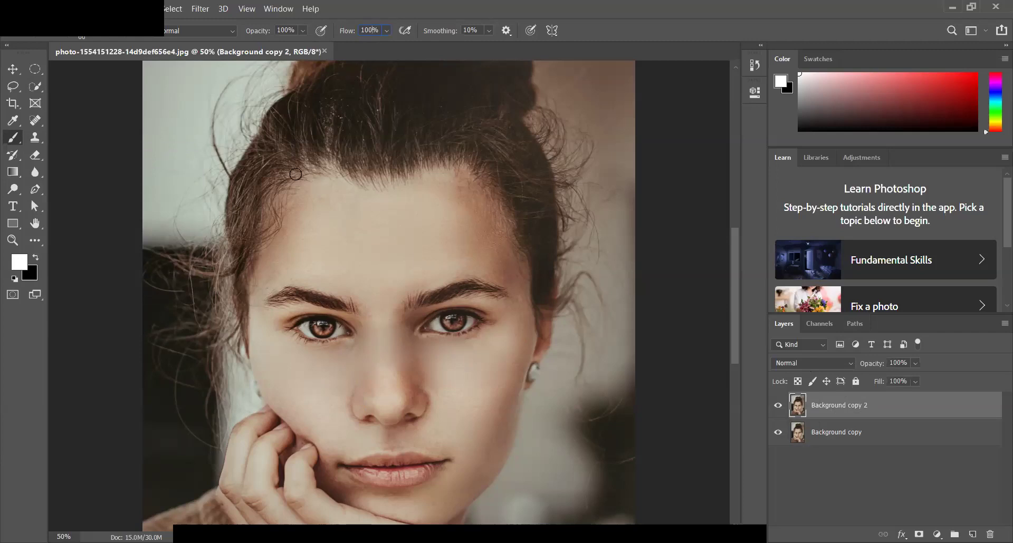
Set the brush to 30% flow and 20% opacity
type("2")
left_click(291, 30)
type("20")
Sample skin tone b28f73 as the foreground colour and set the background colour to near-white f5efef
left_click(20, 267)
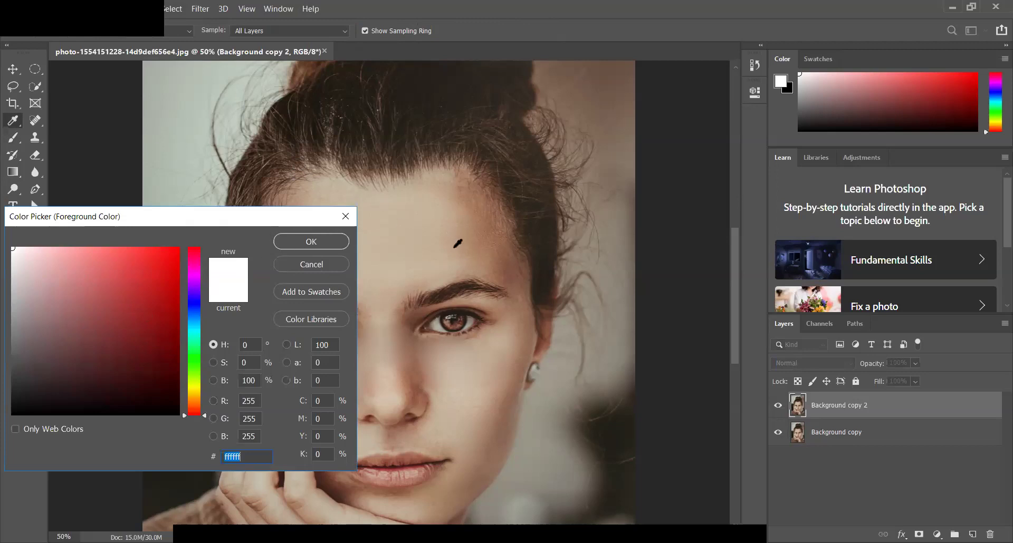
left_click(465, 247)
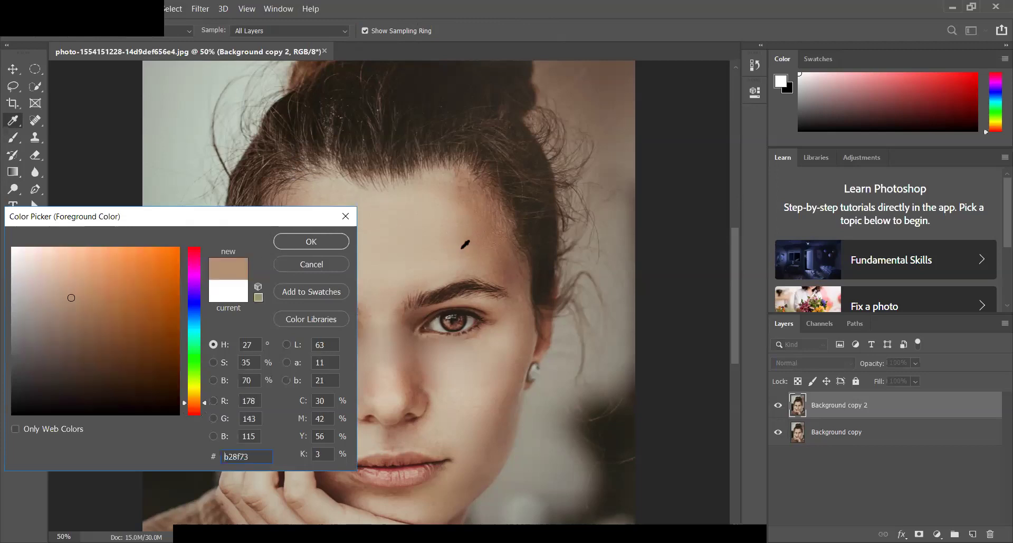
left_click(314, 243)
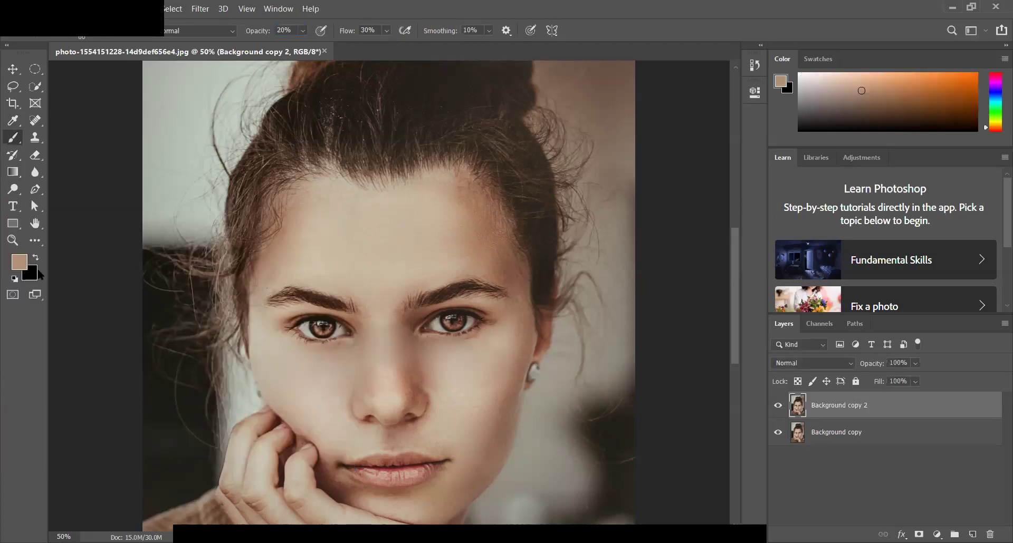
left_click(39, 277)
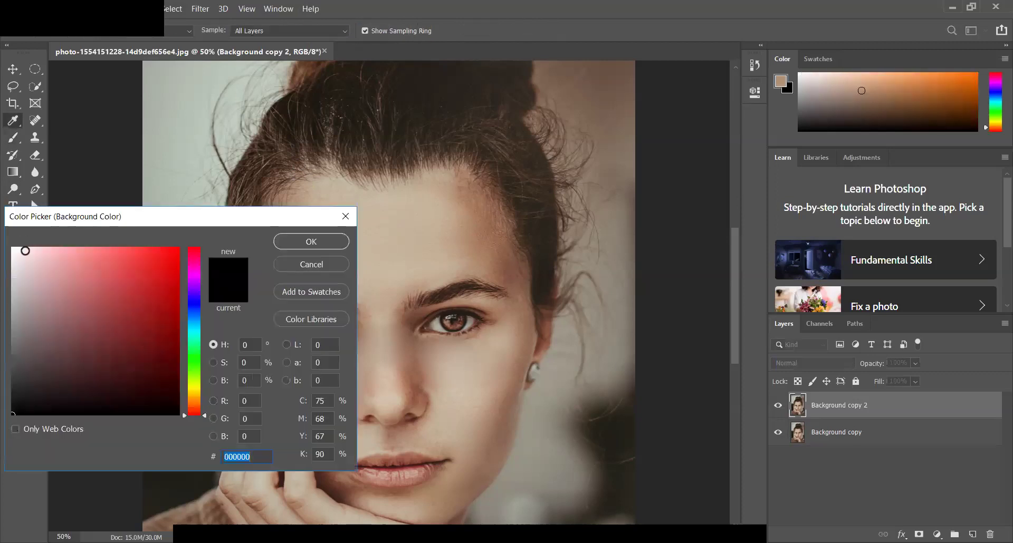
left_click(15, 254)
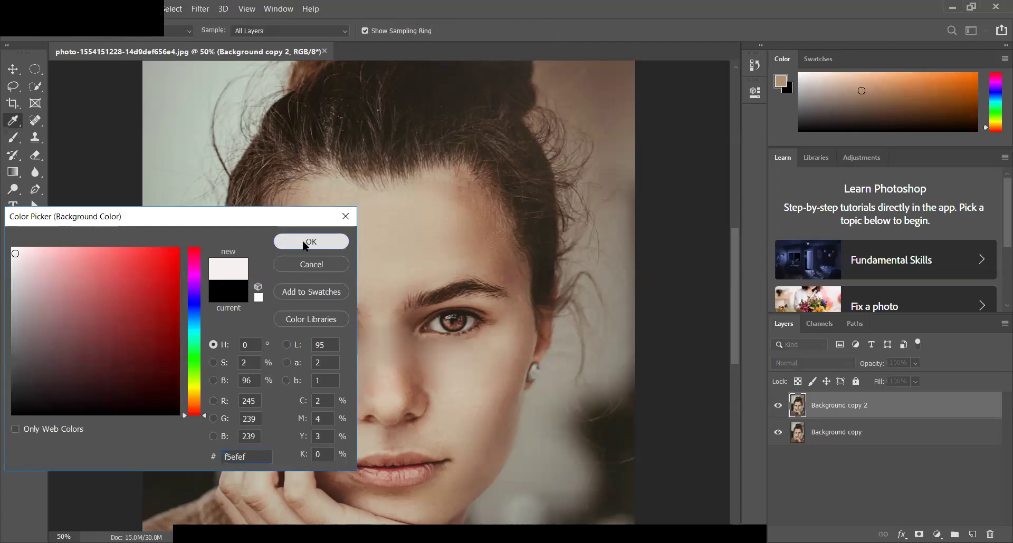
left_click(305, 243)
key("b")
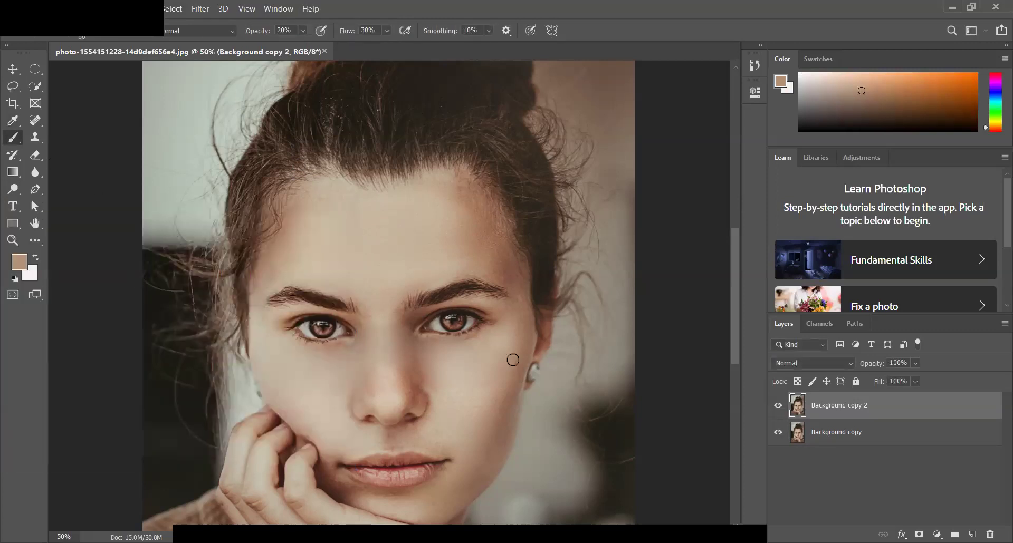
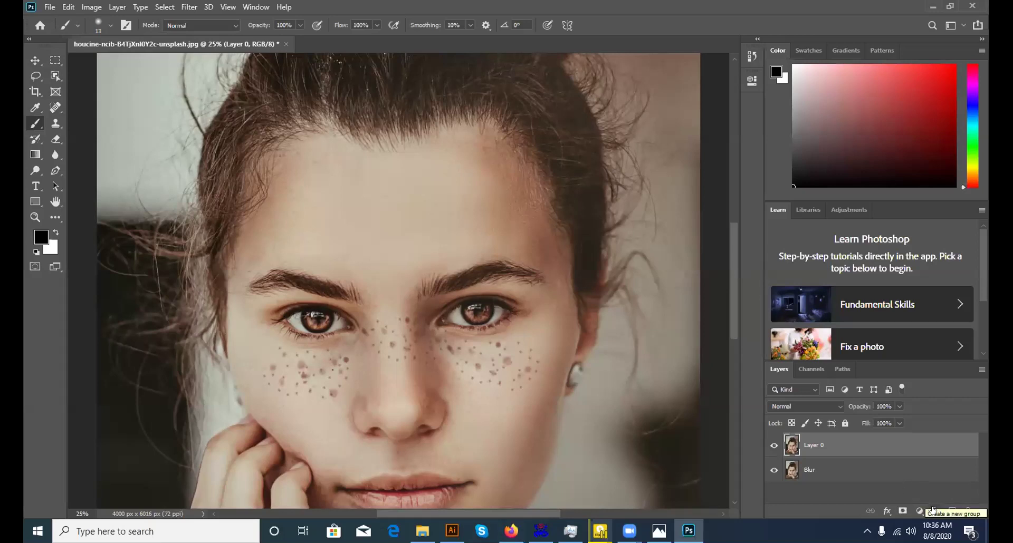
Add a white layer mask to Layer 0, switch to the regular Brush Tool, and make black the foreground colour
left_click(902, 511)
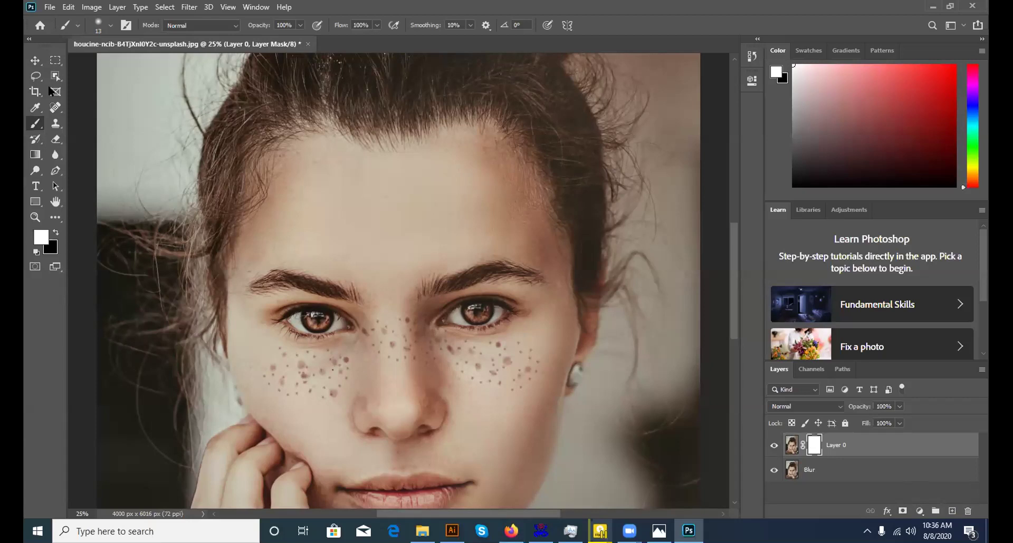
right_click(37, 125)
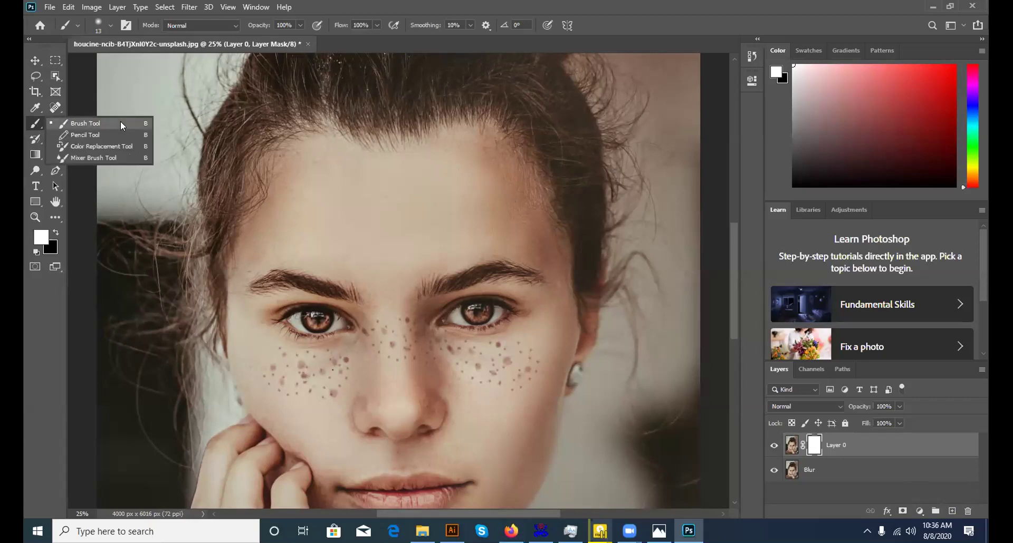
left_click(104, 123)
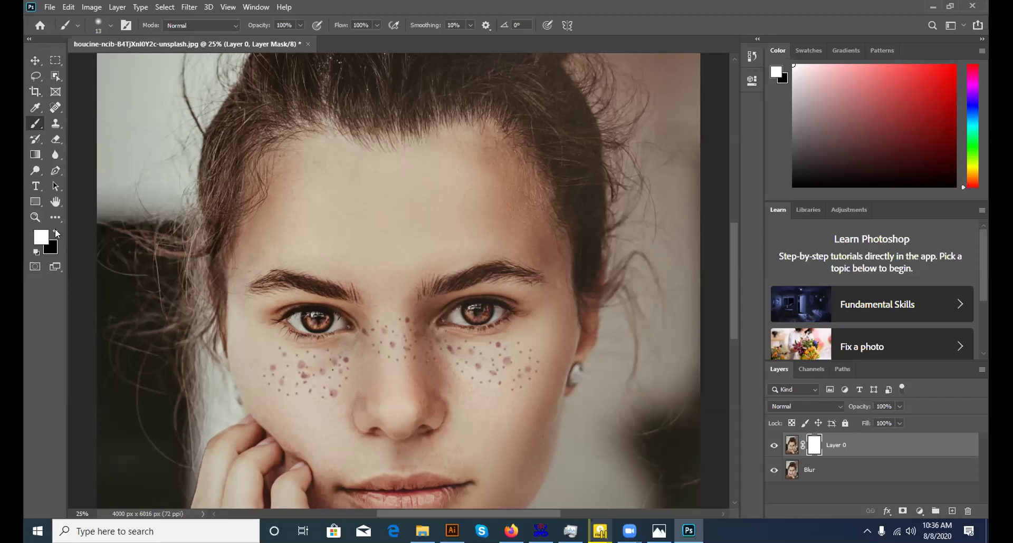
left_click(56, 231)
right_click(37, 126)
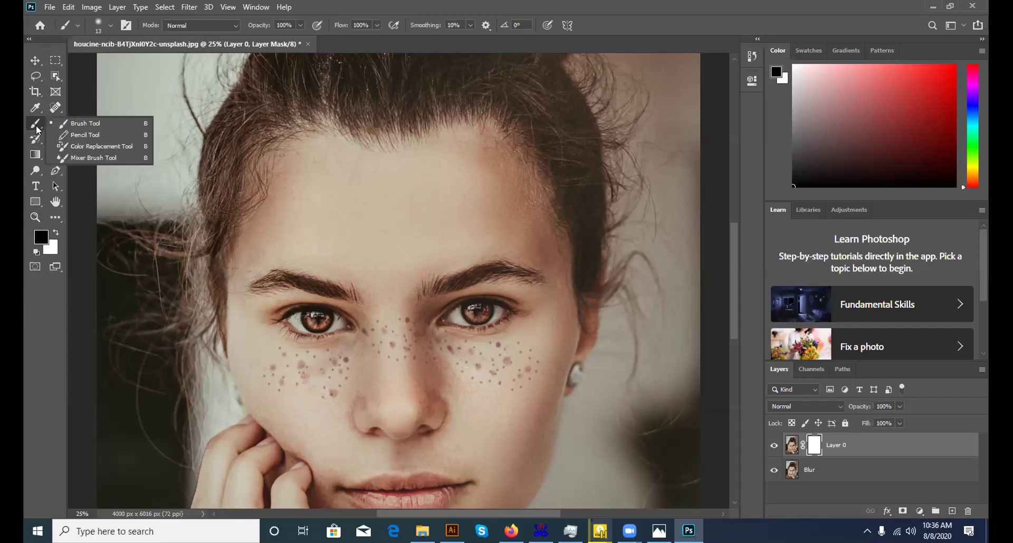
Set the regular brush to 90% opacity with a 20 px tip
left_click(112, 123)
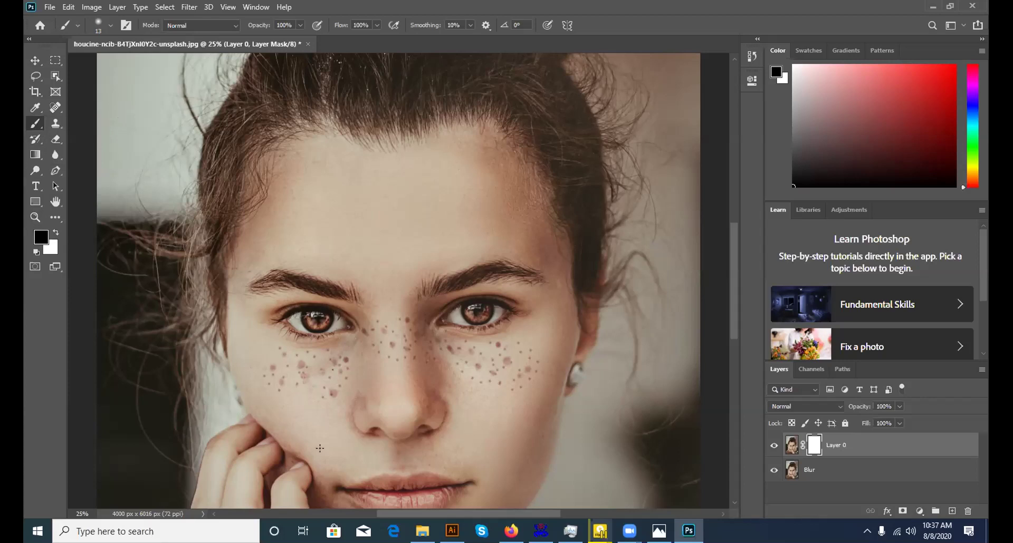
key("9")
right_click(288, 396)
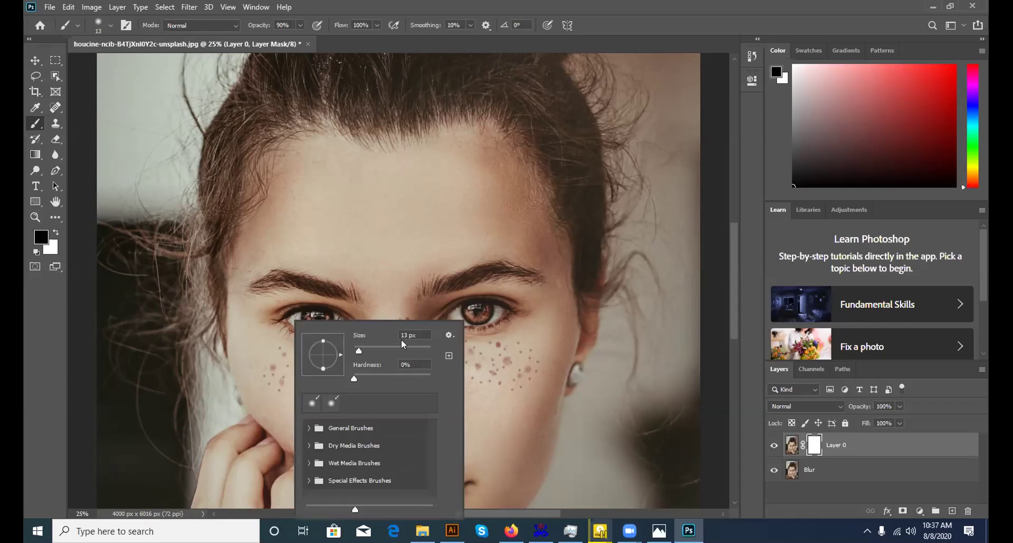
key("BackSpace")
key("BackSpace")
type("20")
key("Return")
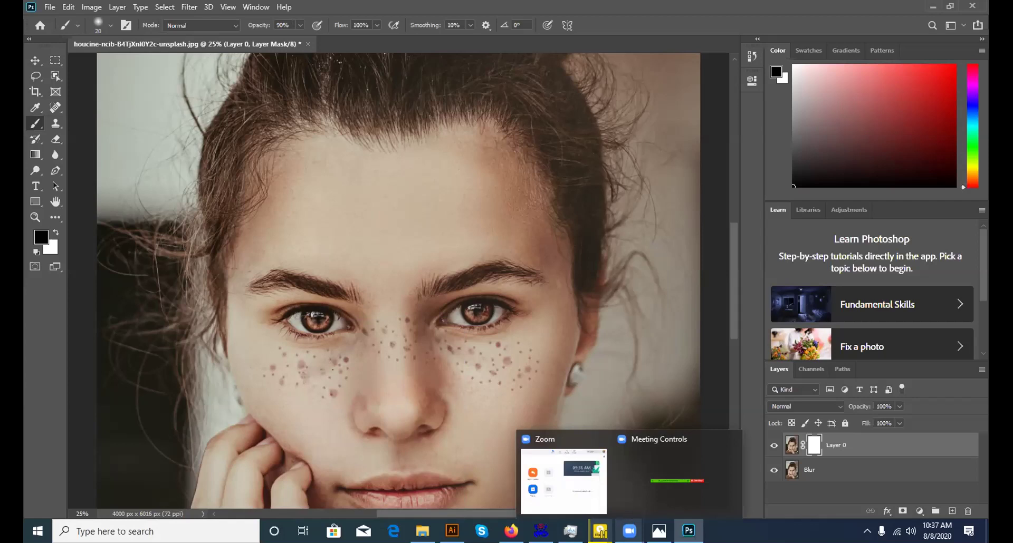
Enlarge the soft brush tip to 50 px, then to 100 px
right_click(330, 389)
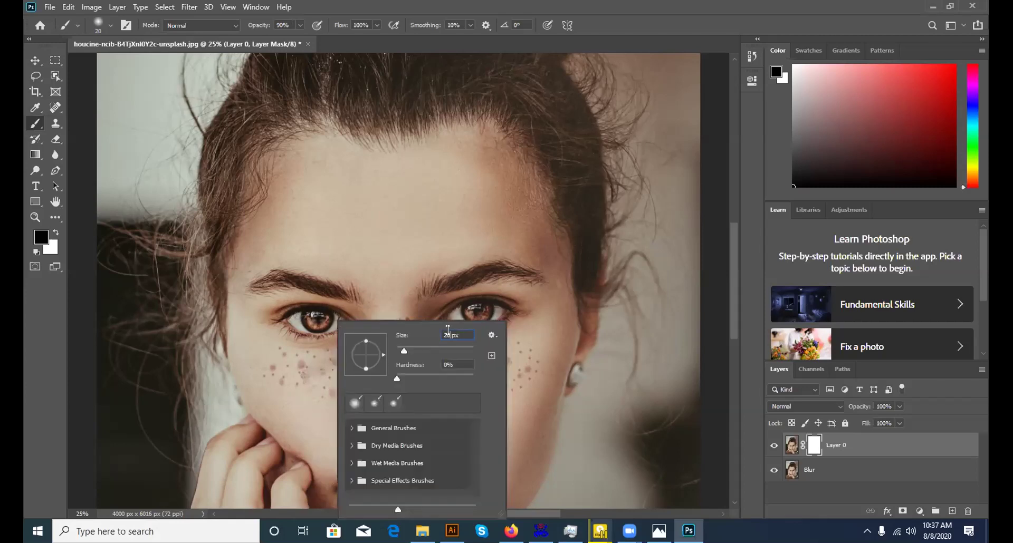
key("BackSpace")
key("BackSpace")
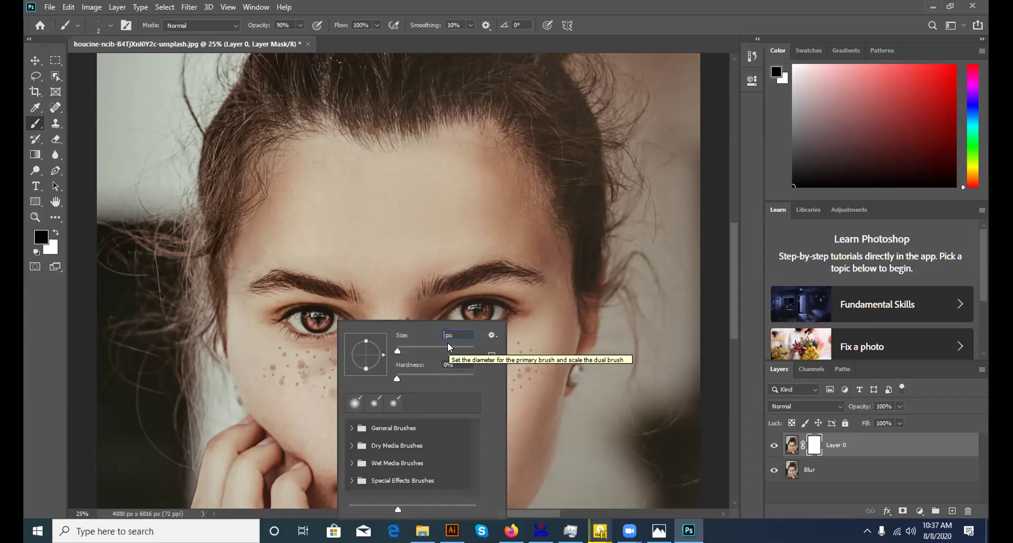
type("50")
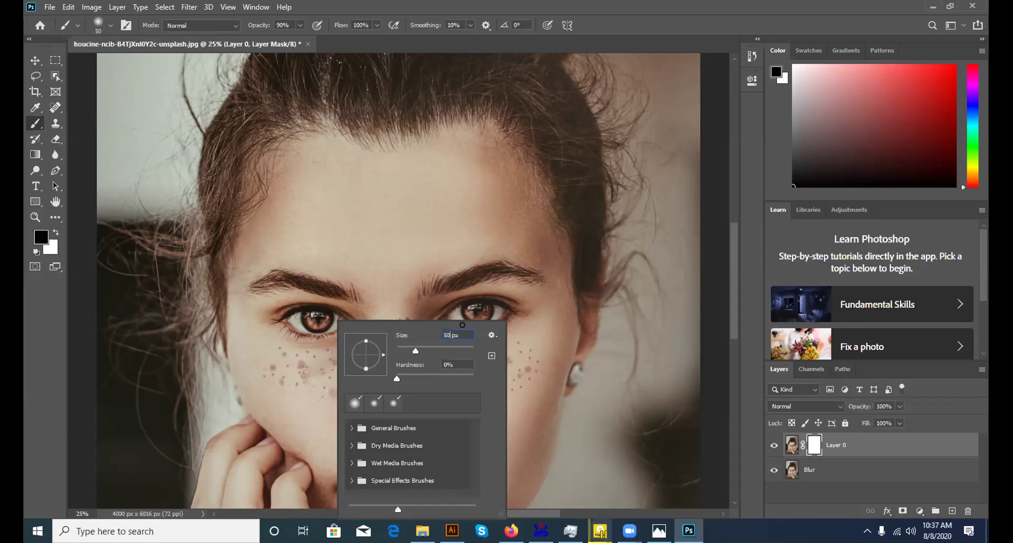
key("Return")
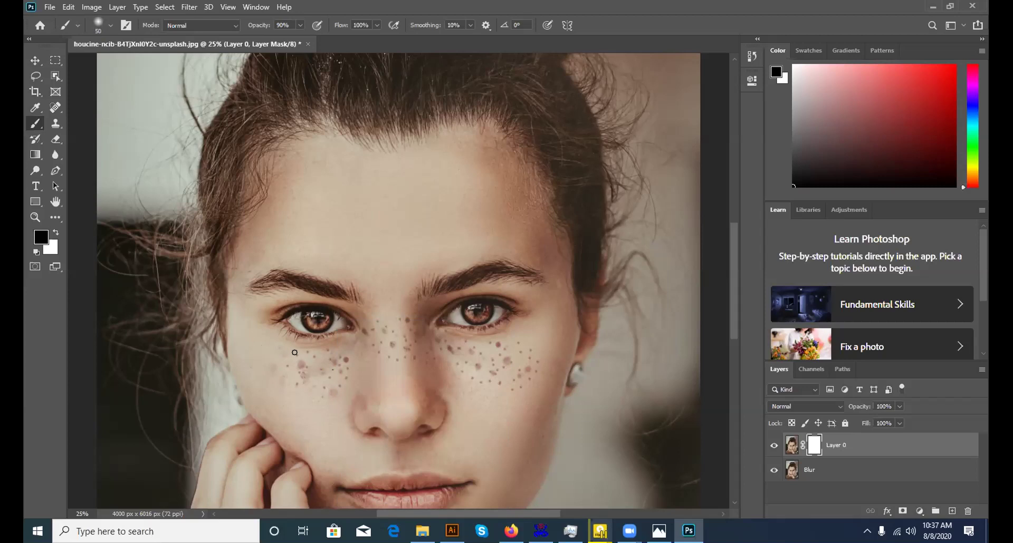
right_click(296, 388)
key("BackSpace")
type("100")
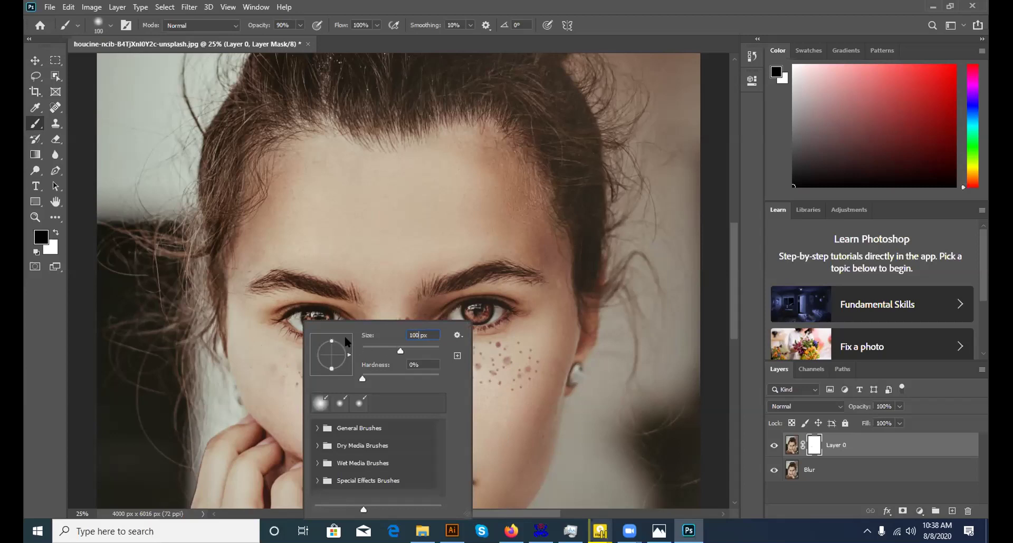
key("Return")
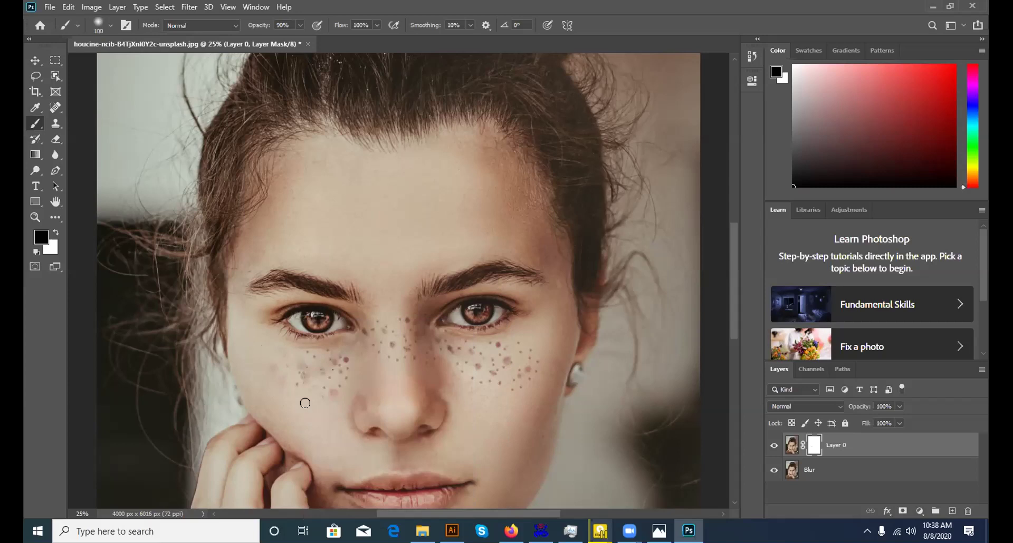
Mask out left-cheek and nose-bridge freckles, then raise the brush opacity to 100%
left_click(301, 368)
mouse_move(378, 327)
left_mouse_down()
mouse_move(401, 333)
mouse_move(392, 277)
mouse_move(404, 358)
mouse_move(414, 358)
mouse_move(412, 329)
left_mouse_up()
left_click(299, 27)
left_click_drag(298, 41, 318, 33)
left_click(396, 275)
Paint away the freckles beside the nose, on the right cheek, and under the left eye
mouse_move(464, 373)
left_mouse_down()
mouse_move(437, 345)
mouse_move(474, 343)
mouse_move(450, 352)
mouse_move(484, 357)
mouse_move(475, 390)
mouse_move(481, 378)
left_mouse_up()
left_click_drag(523, 387, 537, 371)
left_click_drag(516, 346, 502, 371)
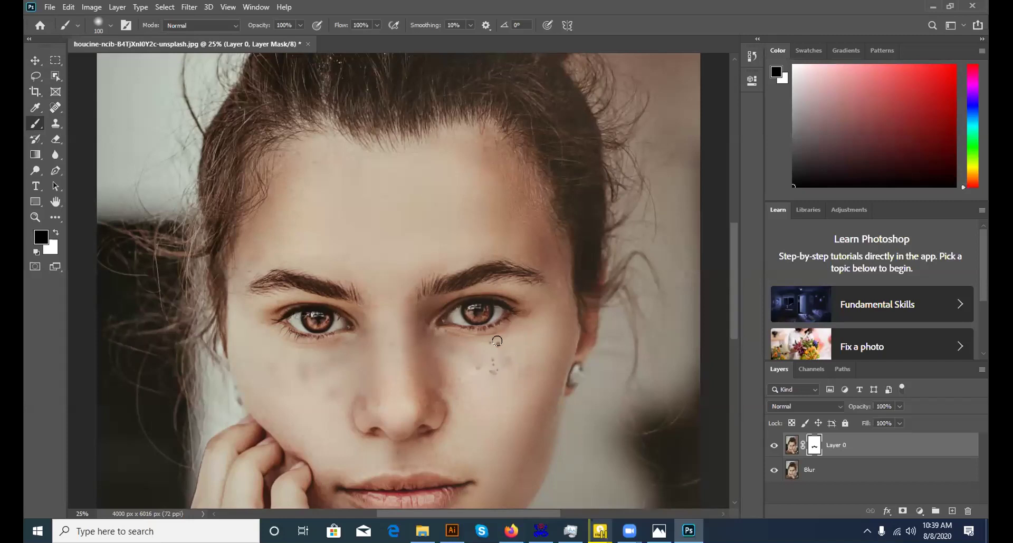
mouse_move(486, 350)
left_mouse_down()
mouse_move(502, 340)
mouse_move(500, 365)
left_mouse_up()
scroll(520, 294, "down", 2)
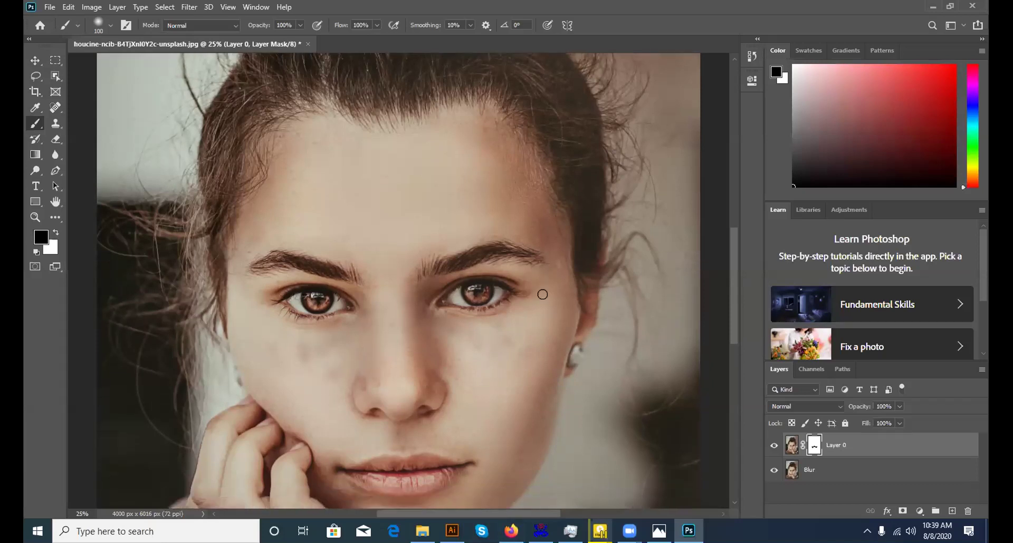
scroll(539, 295, "down", 1)
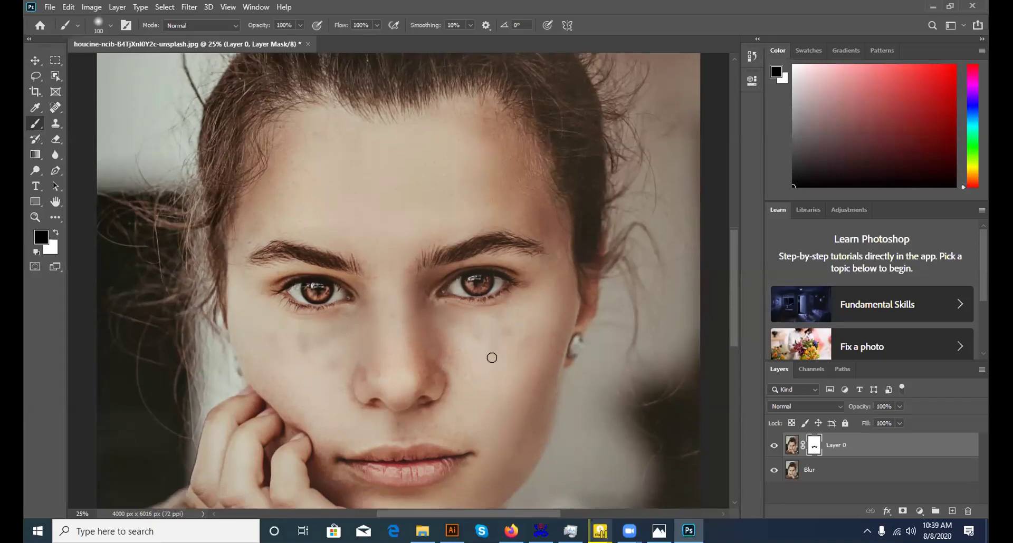
scroll(487, 346, "down", 1)
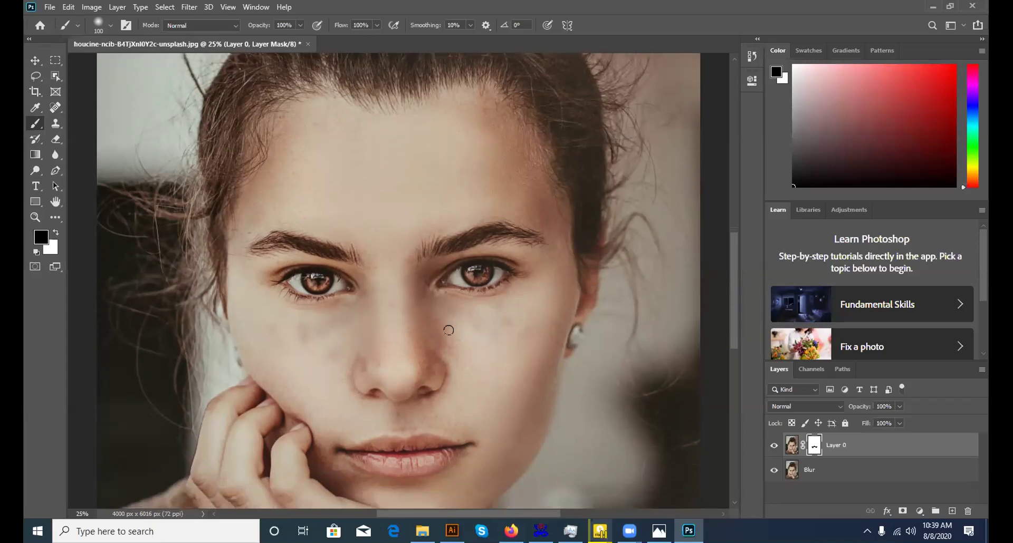
mouse_move(328, 358)
left_mouse_down()
mouse_move(335, 322)
mouse_move(337, 346)
mouse_move(299, 329)
left_mouse_up()
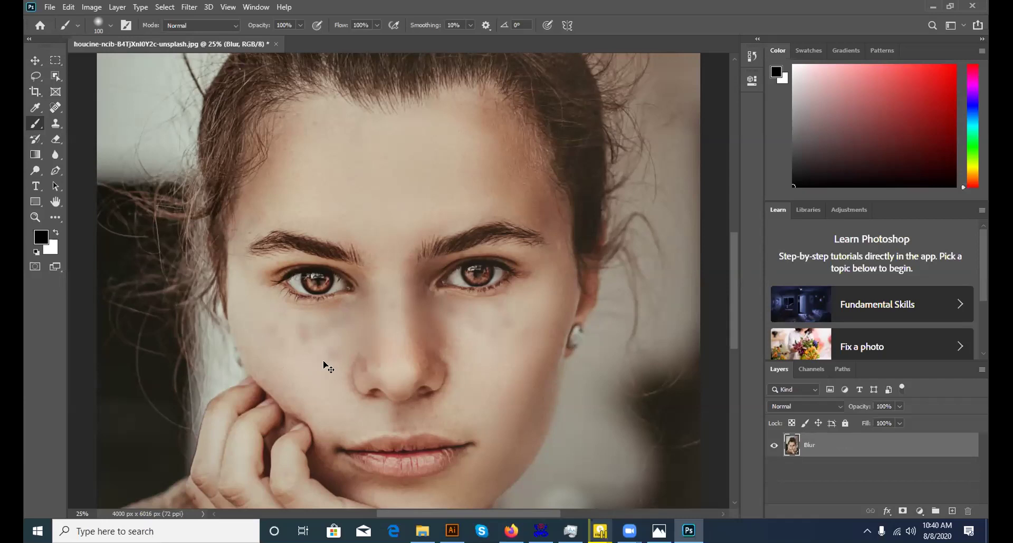
Group the Blur layer, ungroup it again, and duplicate it as Blur copy
key("ctrl+g")
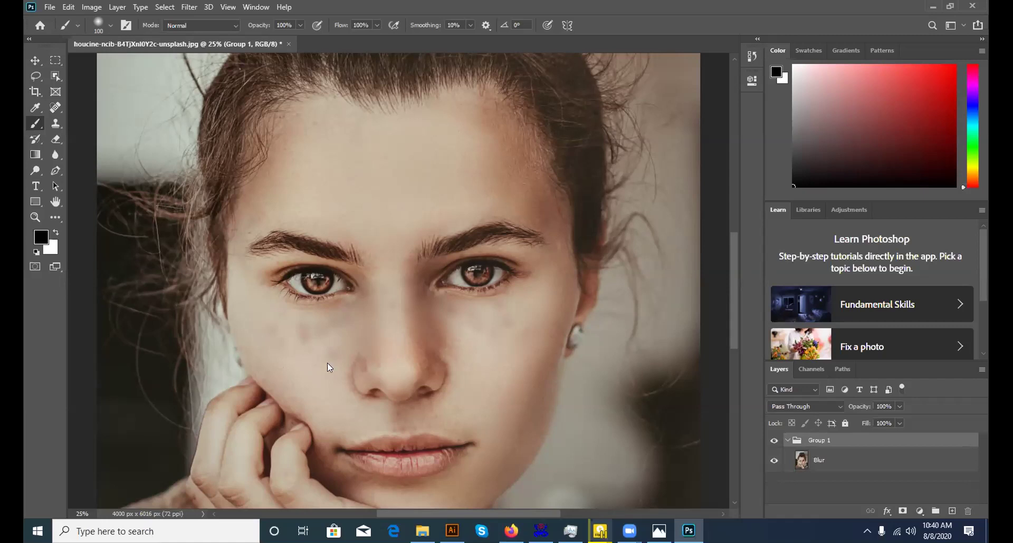
left_click(786, 440)
key("ctrl+shift+g")
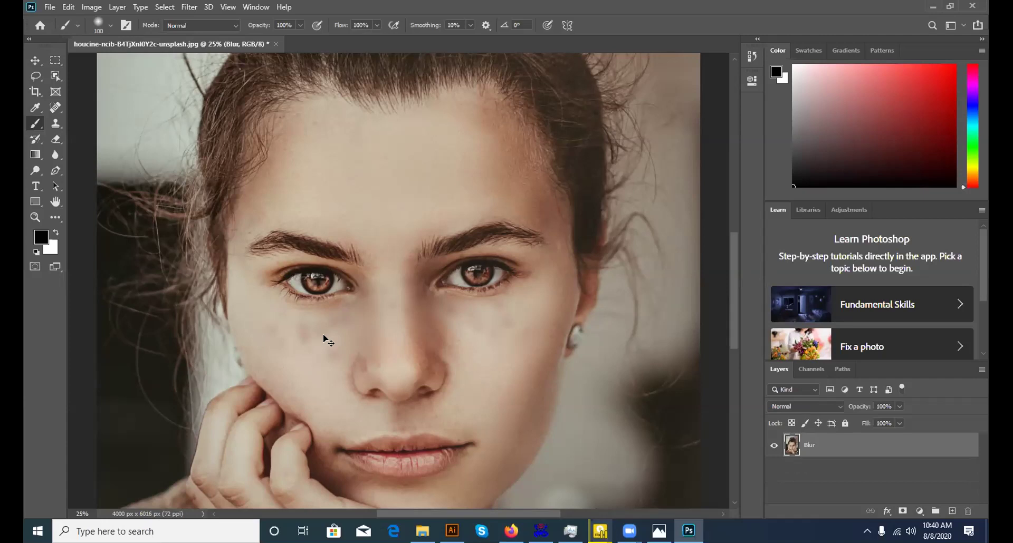
key("ctrl+j")
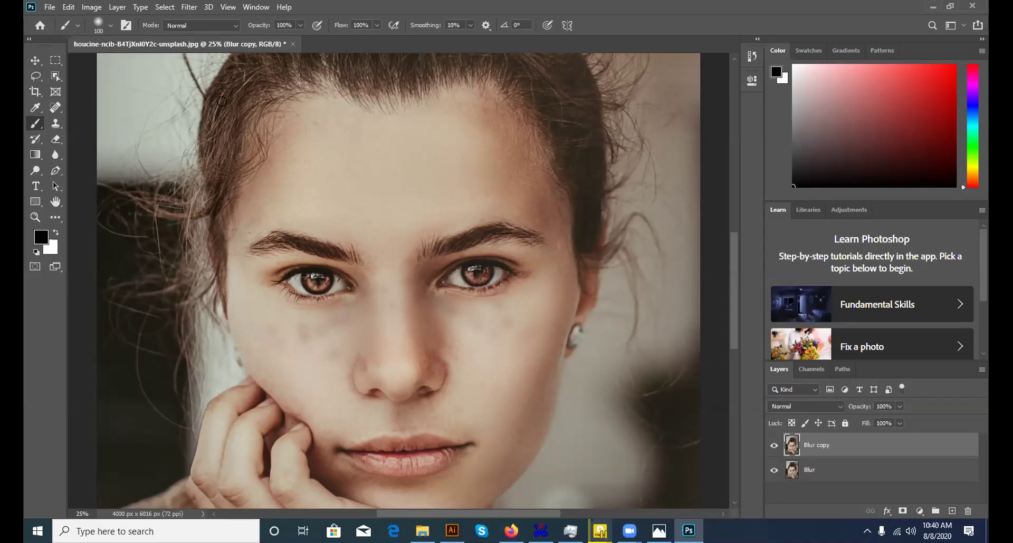
Enter exact brush values of 20% Opacity and 30% Flow in the options bar
left_click(299, 25)
left_click_drag(300, 38, 257, 42)
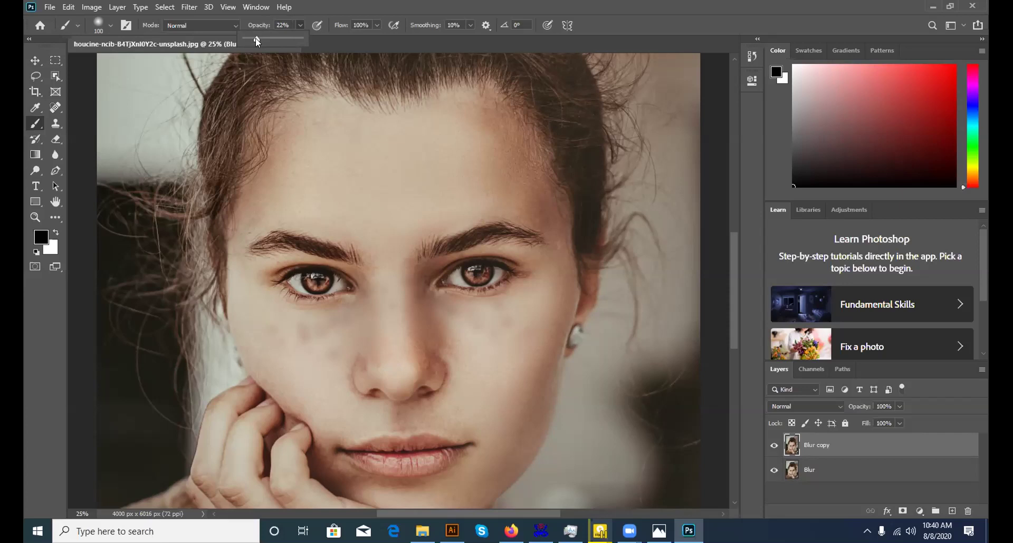
left_click(280, 23)
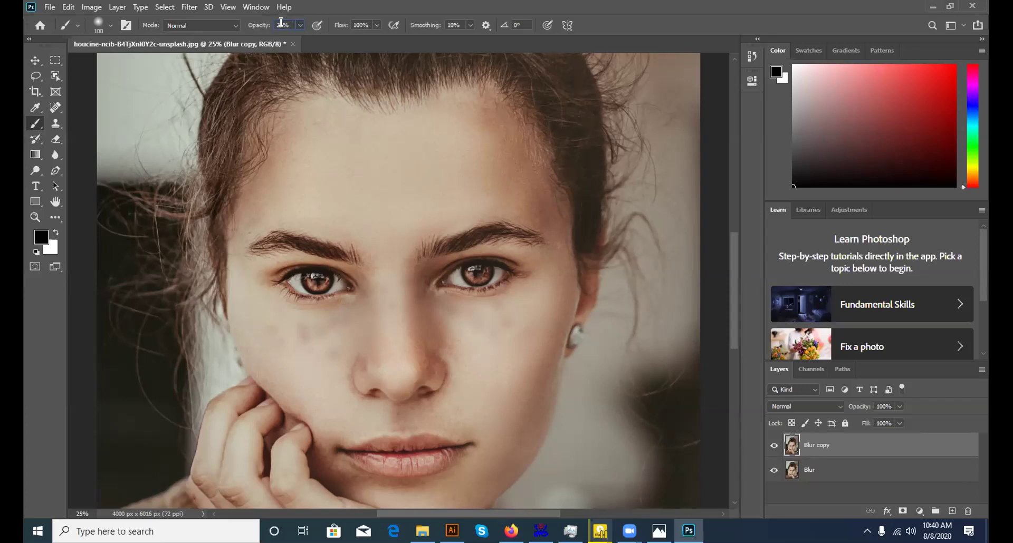
type("20")
left_click(362, 25)
key("BackSpace")
key("BackSpace")
key("BackSpace")
type("30")
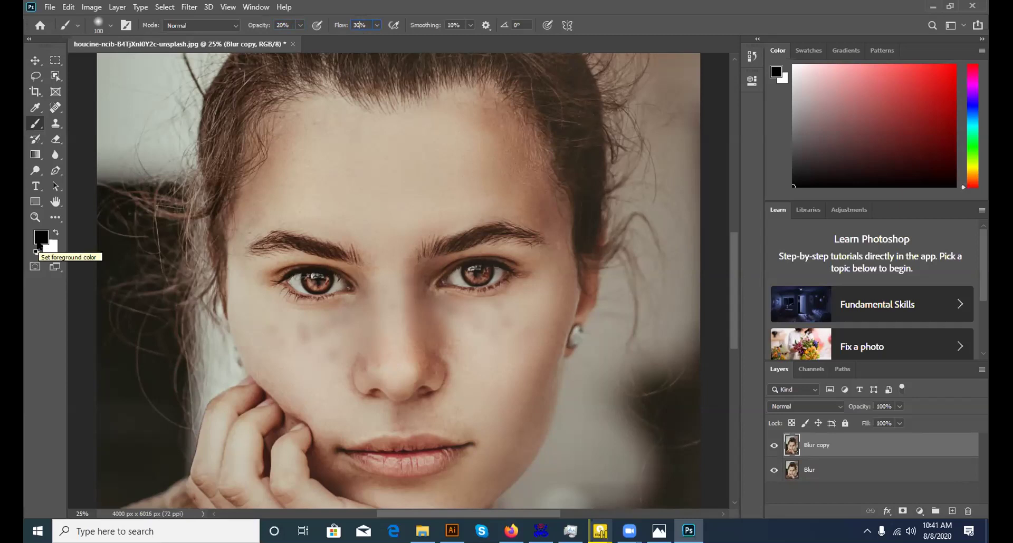
Sample the beige cheek skin tone cbbba2 as the foreground paint colour
left_click(40, 246)
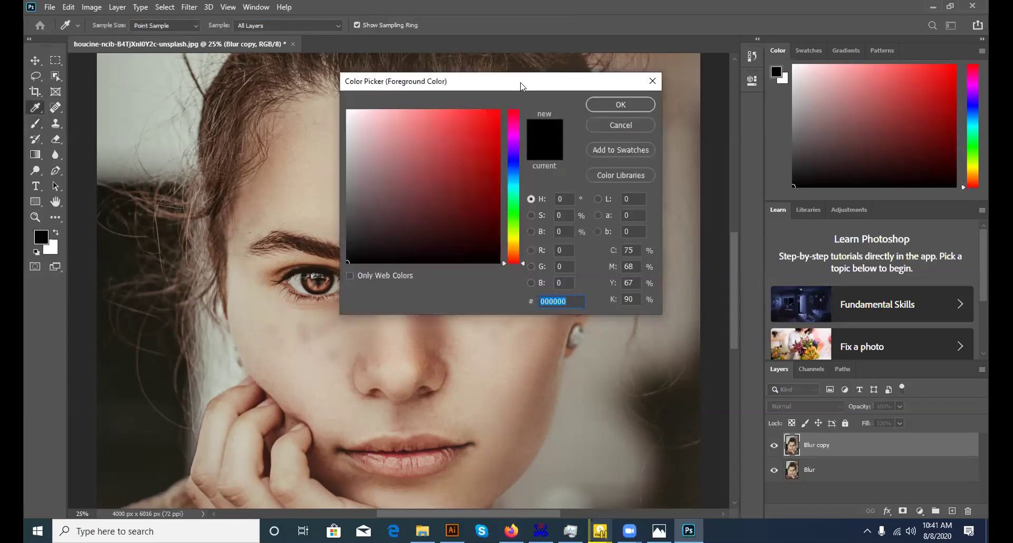
left_click_drag(521, 86, 259, 227)
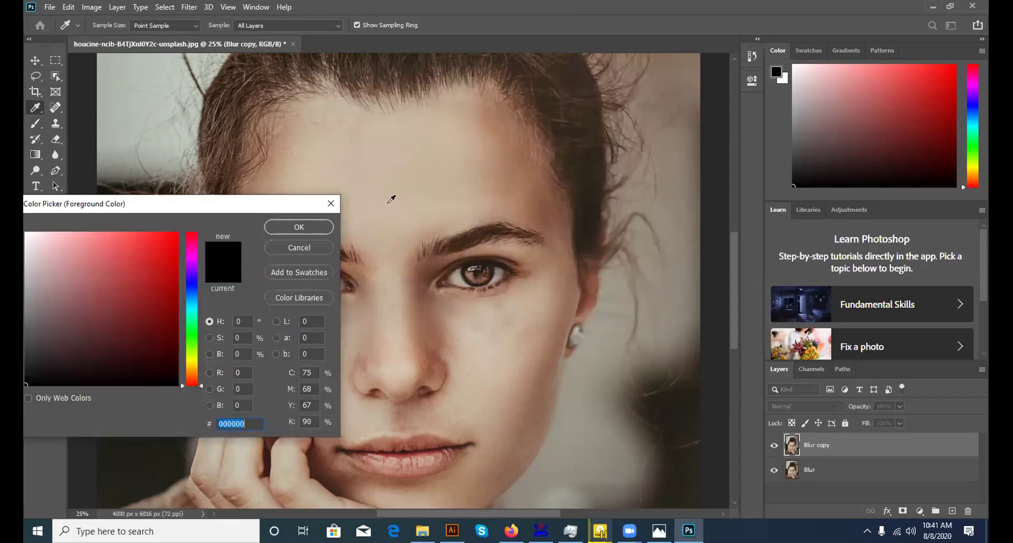
left_click(392, 199)
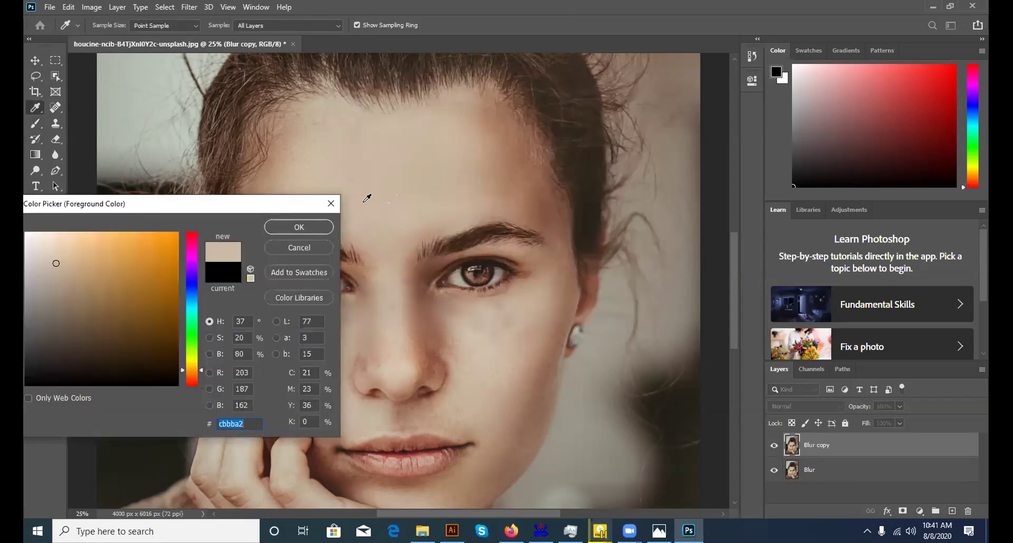
left_click(287, 228)
key("b")
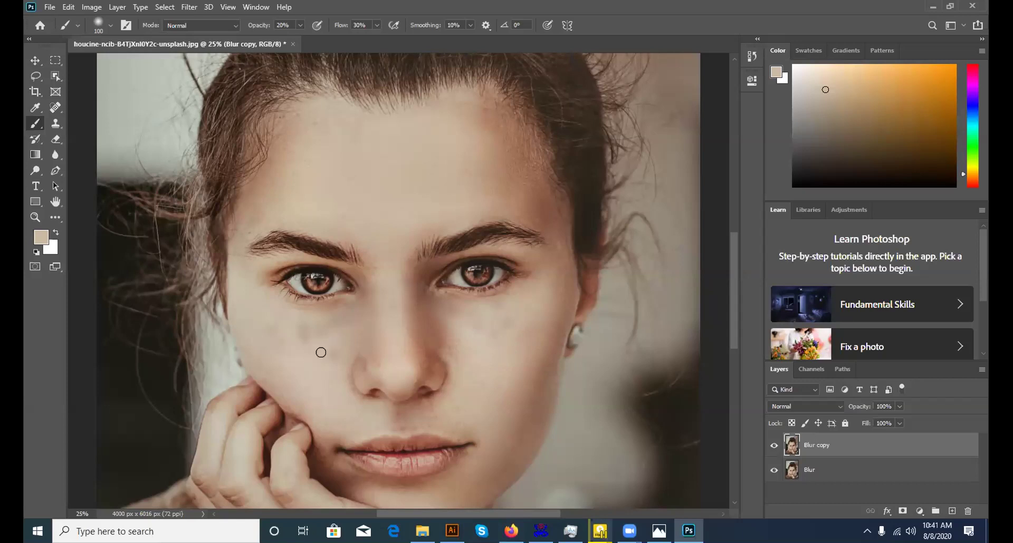
Lighten the dark under-eye patch on the Blur copy layer with the low-opacity brush
mouse_move(325, 338)
left_mouse_down()
mouse_move(316, 324)
mouse_move(301, 353)
mouse_move(303, 332)
mouse_move(325, 327)
mouse_move(274, 337)
mouse_move(279, 316)
mouse_move(289, 340)
mouse_move(308, 324)
mouse_move(321, 328)
mouse_move(299, 344)
mouse_move(309, 320)
mouse_move(304, 345)
mouse_move(321, 319)
mouse_move(321, 329)
left_mouse_up()
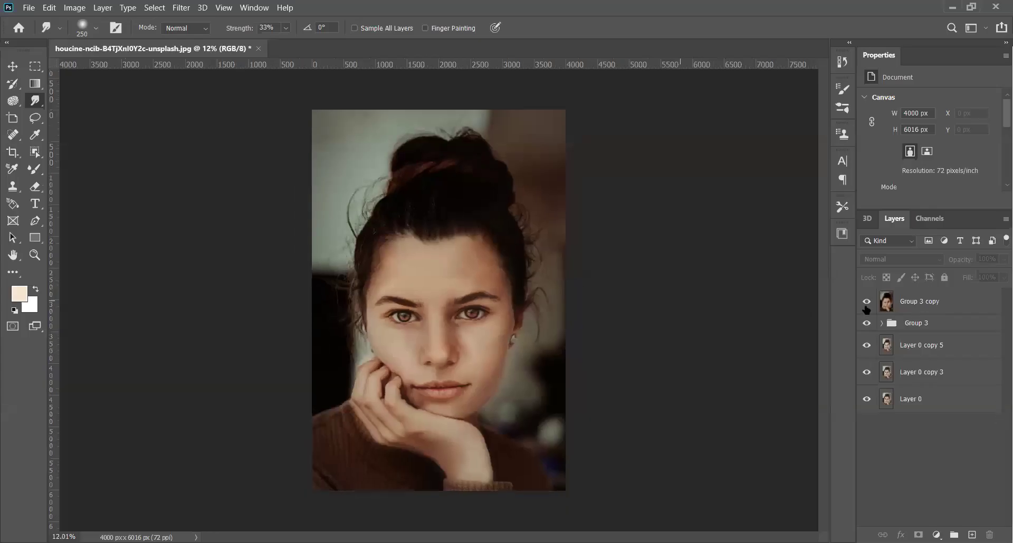
Zoom into the face and make Group 3 copy the active layer
scroll(348, 248, "up", 2)
key("alt+period")
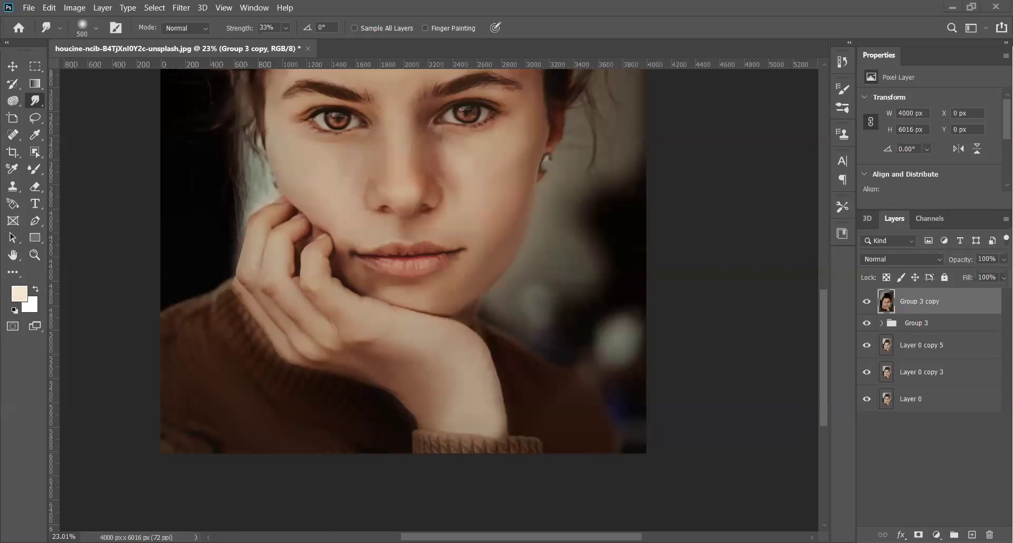
Smudge the sweater texture beside the hand at 33% strength
scroll(326, 434, "up", 3)
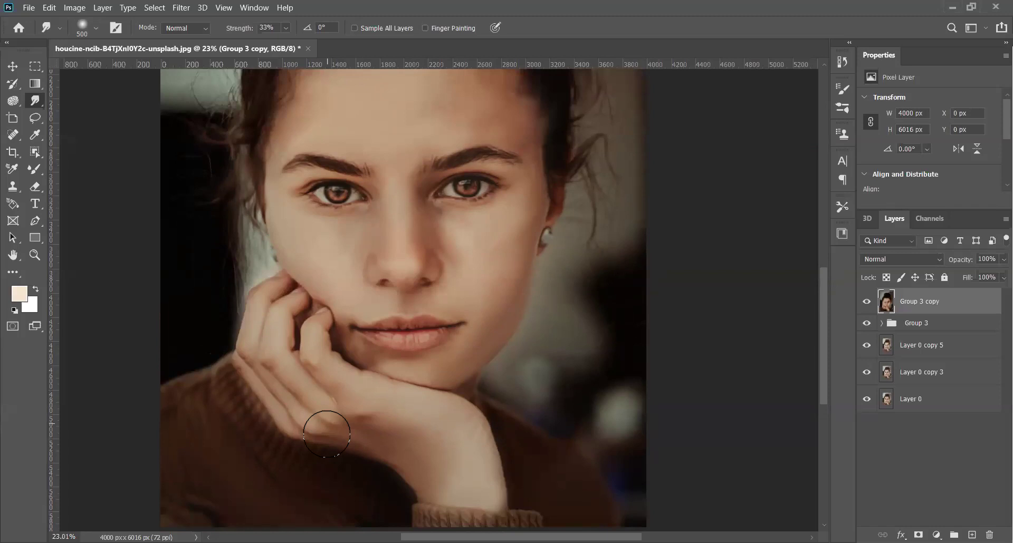
scroll(326, 434, "down", 3)
scroll(335, 412, "down", 2)
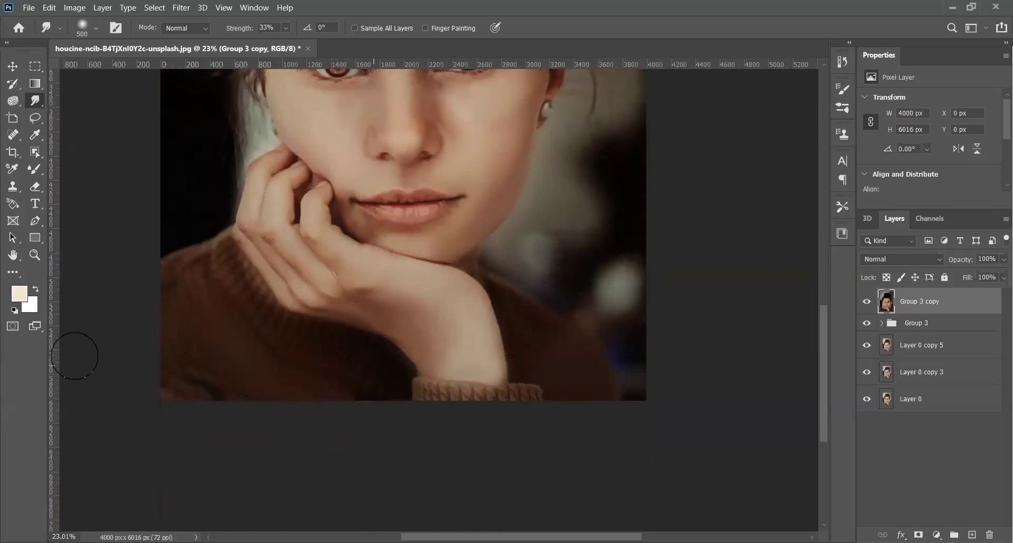
left_click_drag(235, 258, 256, 316)
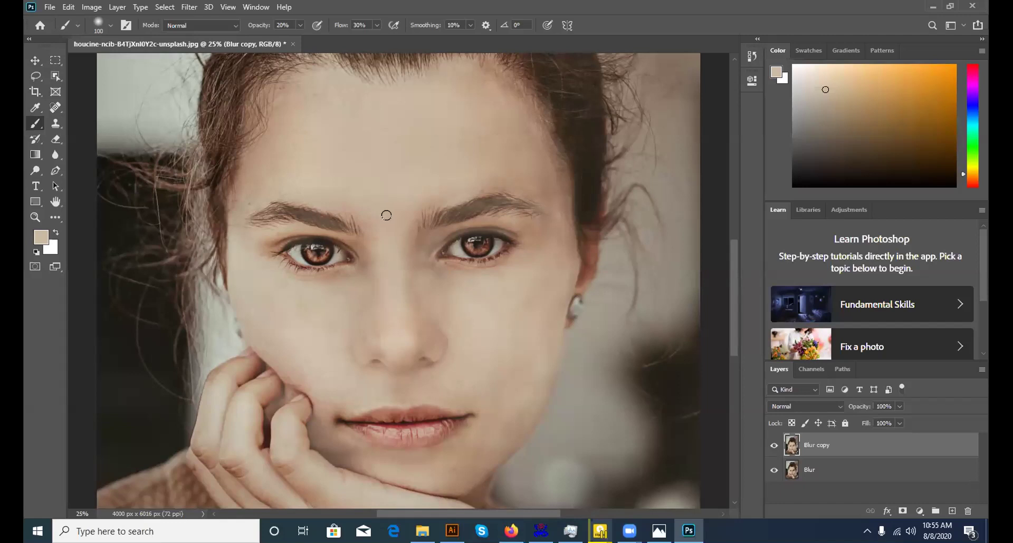
scroll(386, 215, "up", 1)
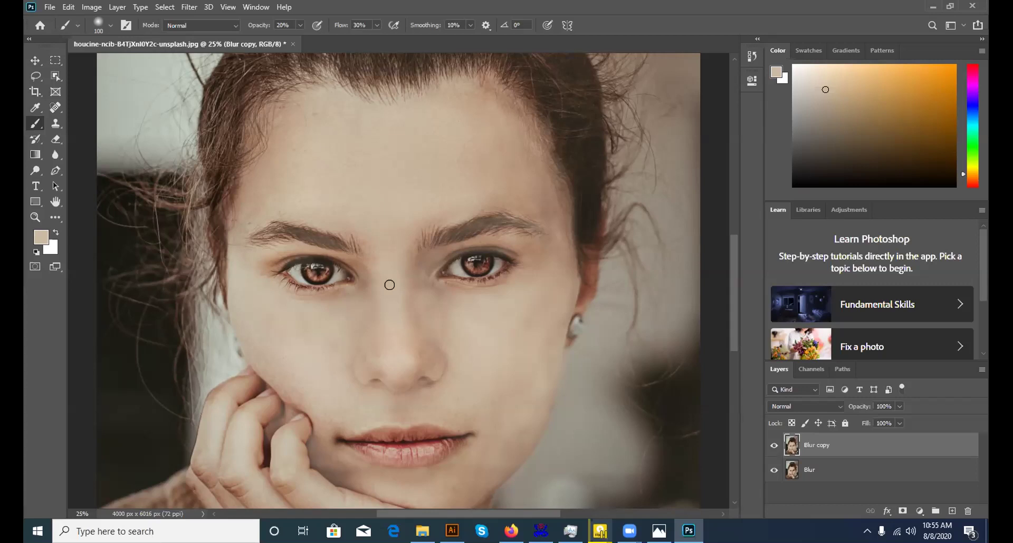
scroll(388, 316, "down", 1)
scroll(422, 237, "down", 2)
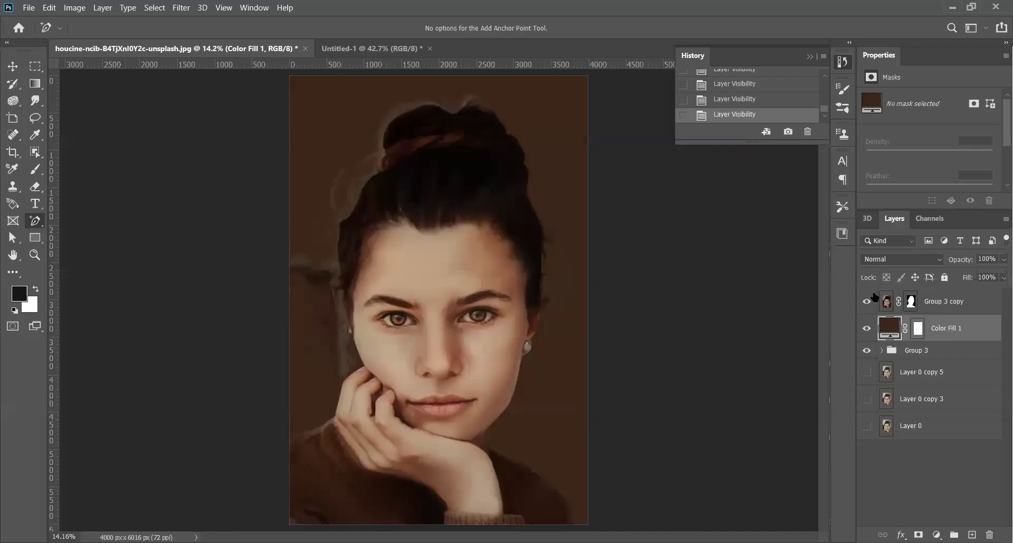
Select Group 3 copy, then the dark brown Color Fill 1 layer beneath it
left_click(965, 311)
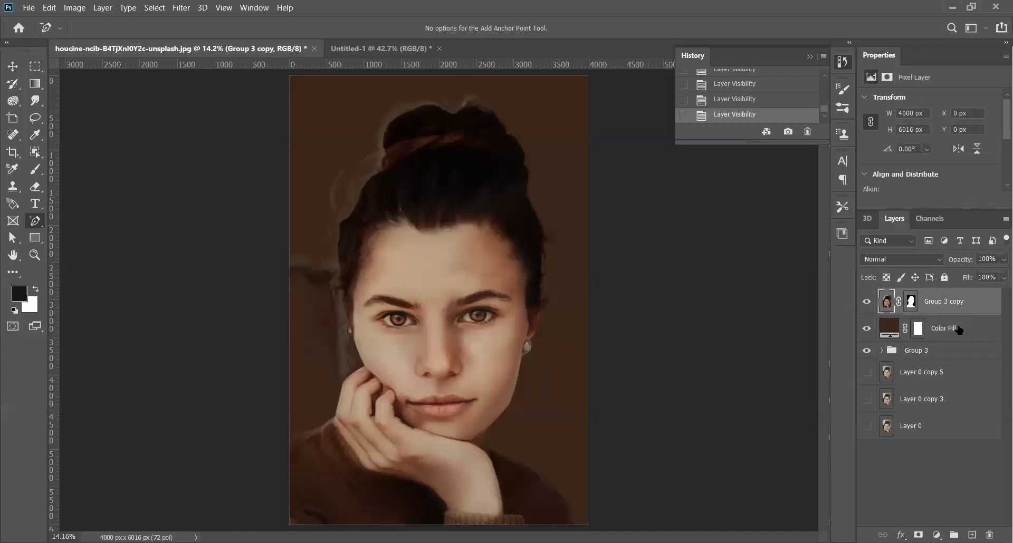
left_click(960, 329)
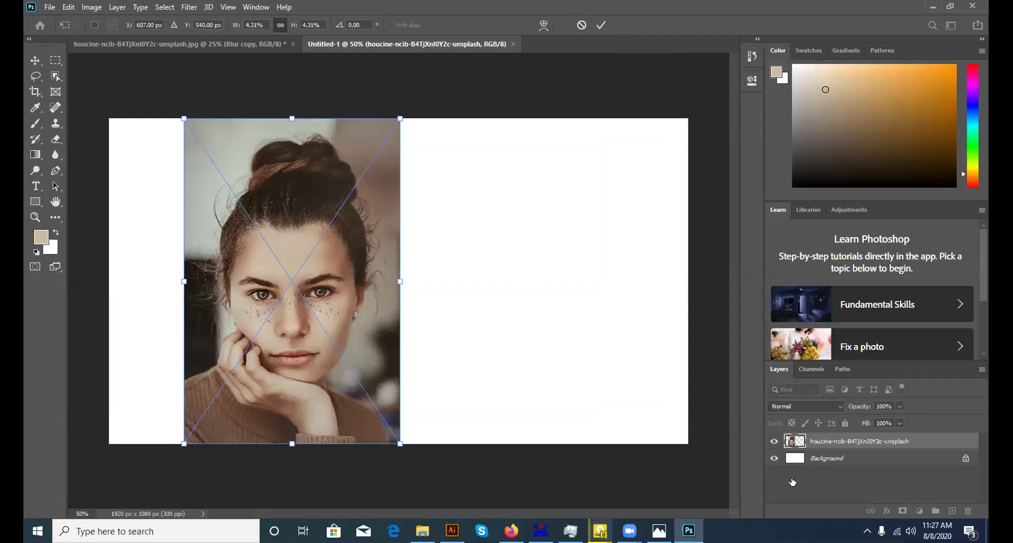
Commit the resized photo and delete the white Layer 0 background from Untitled-1
left_click(961, 454)
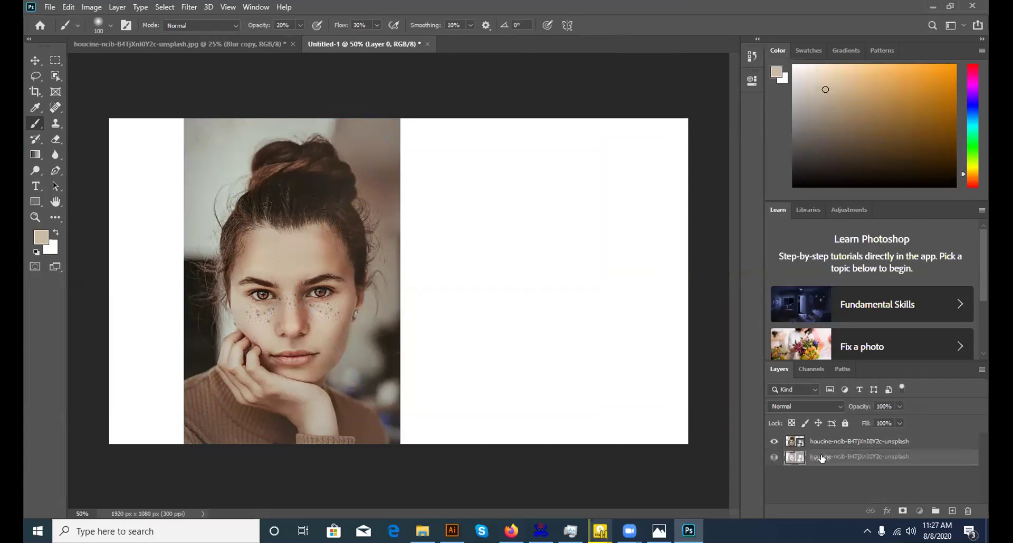
left_click(825, 443)
left_click(825, 459)
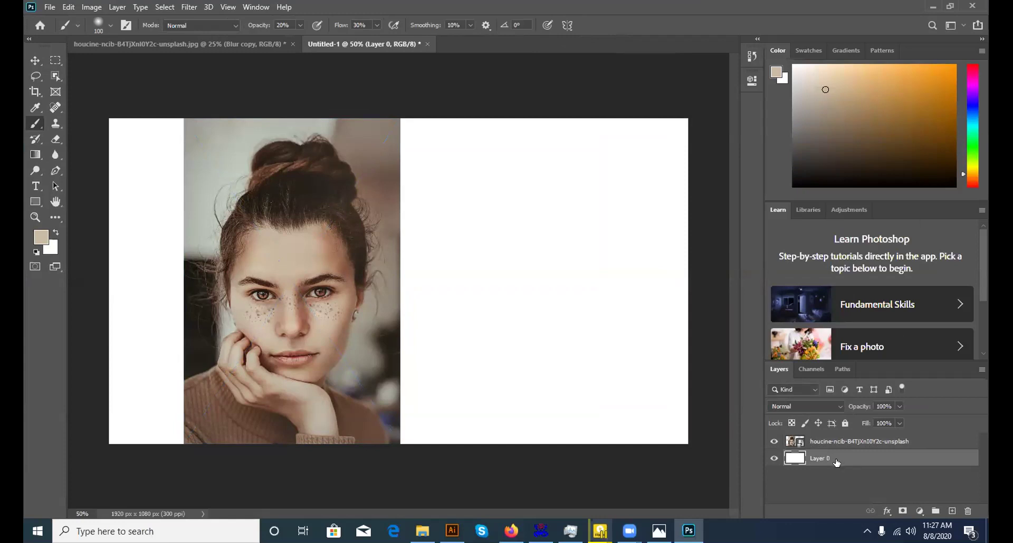
left_click(967, 511)
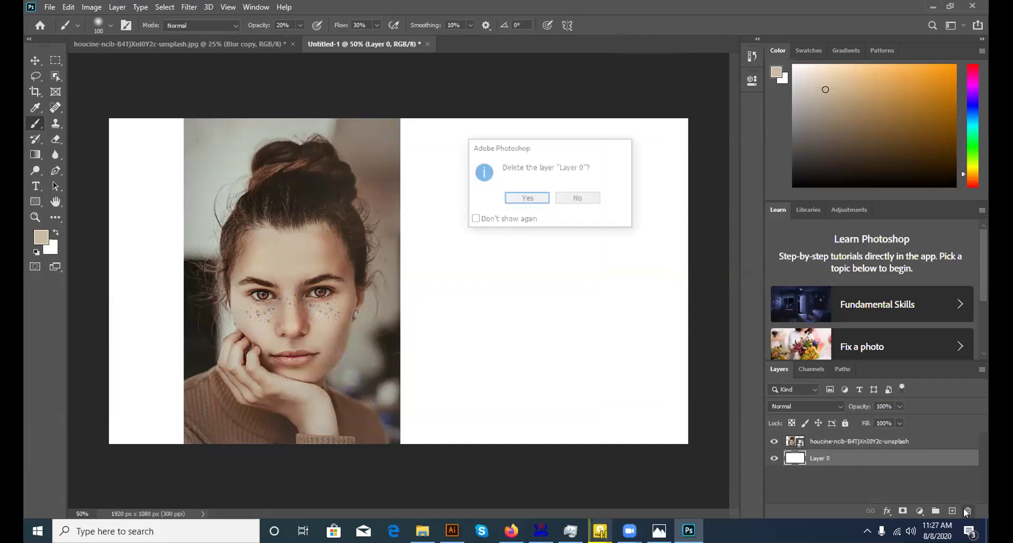
left_click(522, 196)
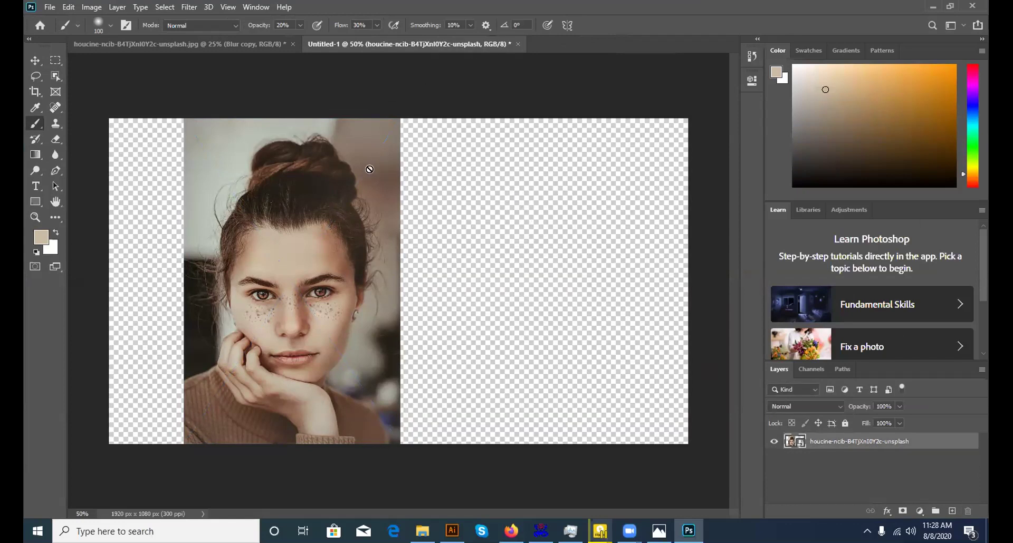
Decline rasterizing the smart object and return to the blurred close-up portrait document
left_click(310, 216)
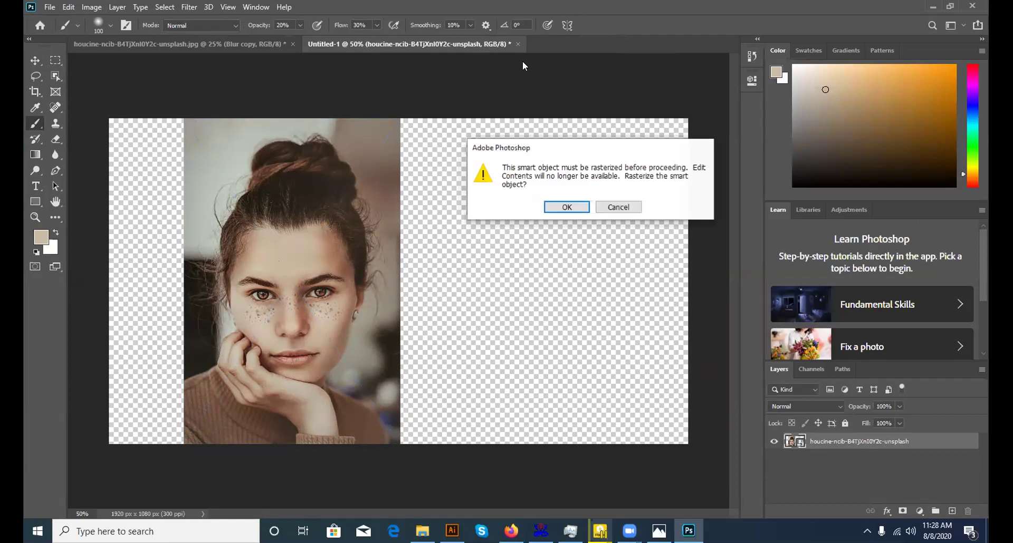
left_click(611, 208)
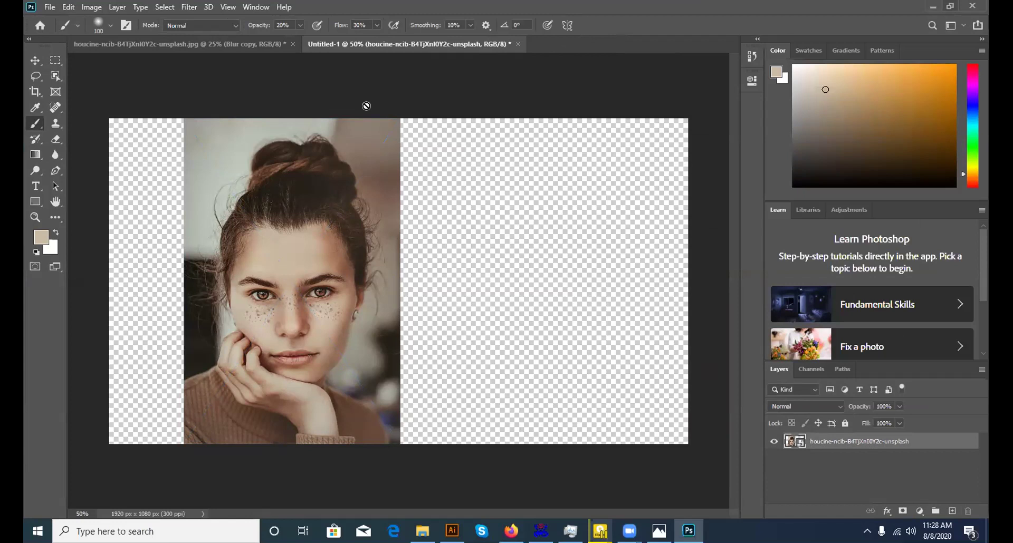
left_click(266, 44)
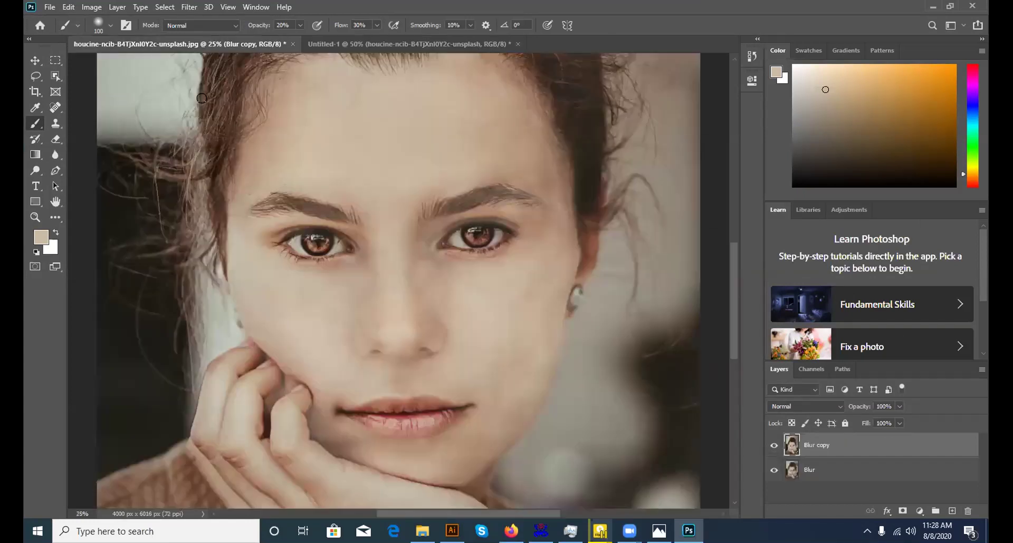
Save the portrait as a Photoshop file on the Desktop with Maximize Compatibility
left_click(50, 6)
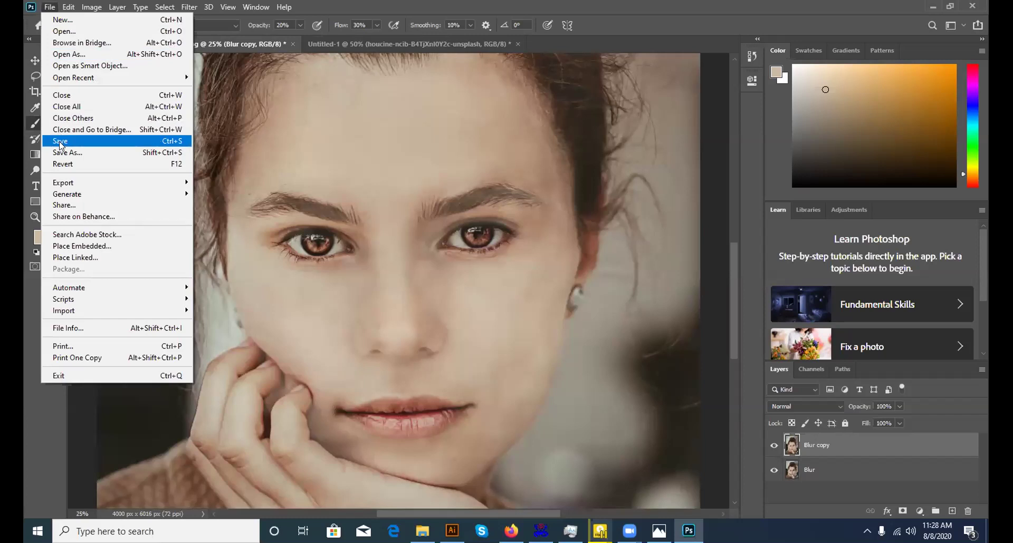
left_click(60, 142)
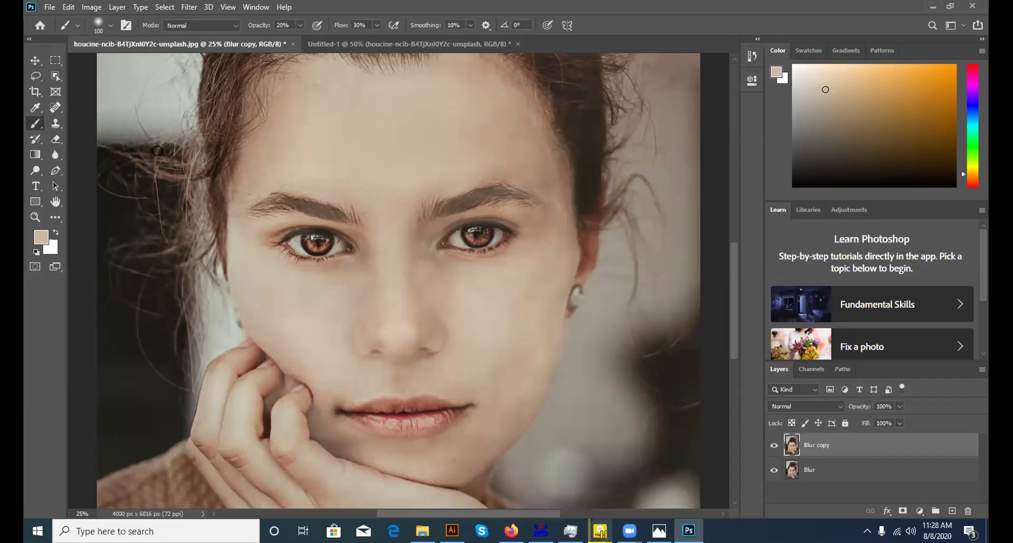
left_click(50, 7)
left_click(93, 153)
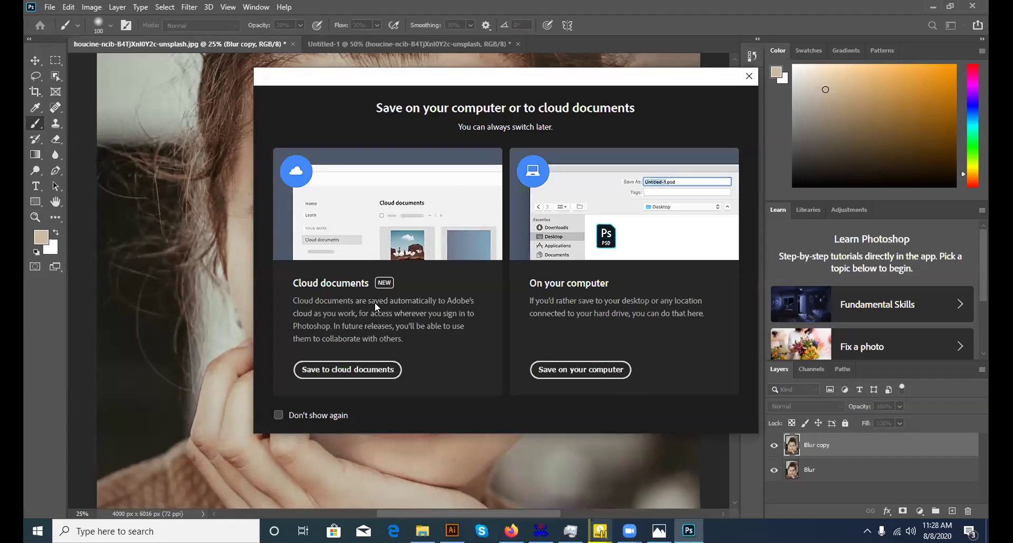
left_click(590, 371)
key("ctrl+shift+s")
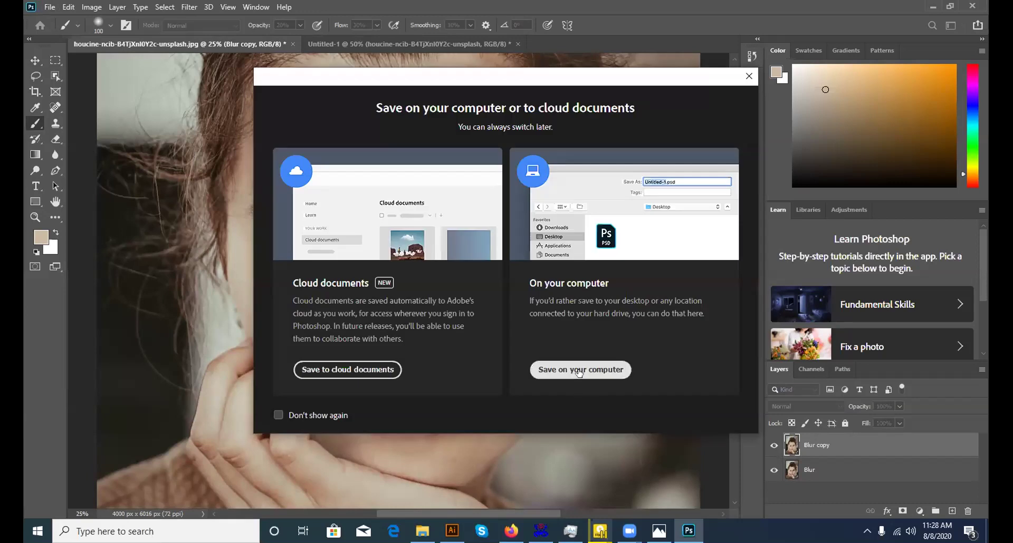
left_click(579, 371)
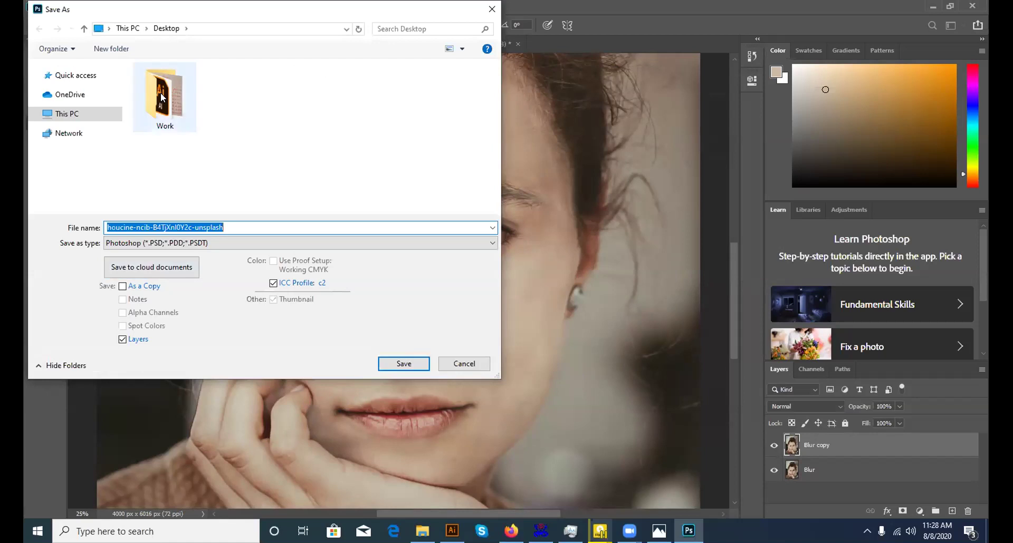
left_click(398, 364)
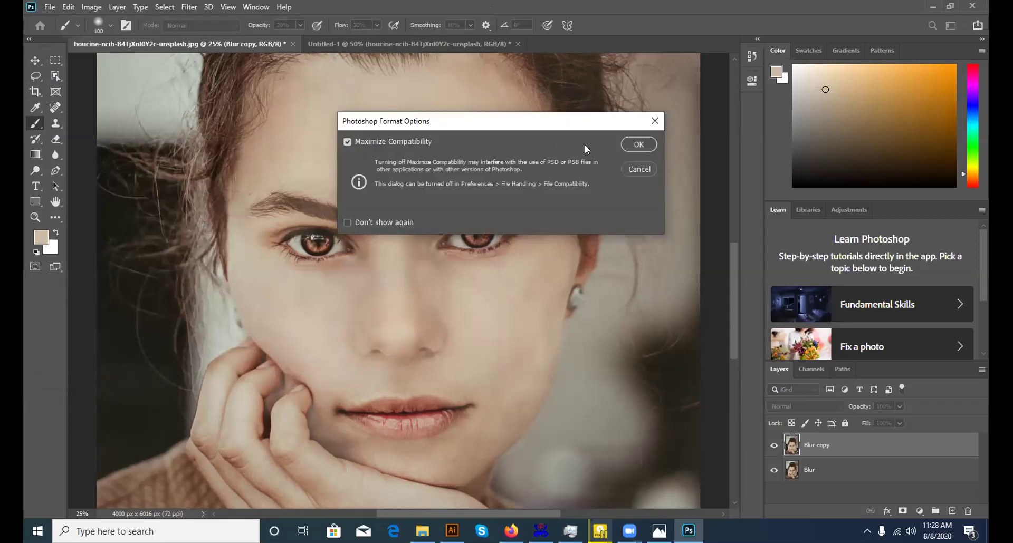
left_click(630, 146)
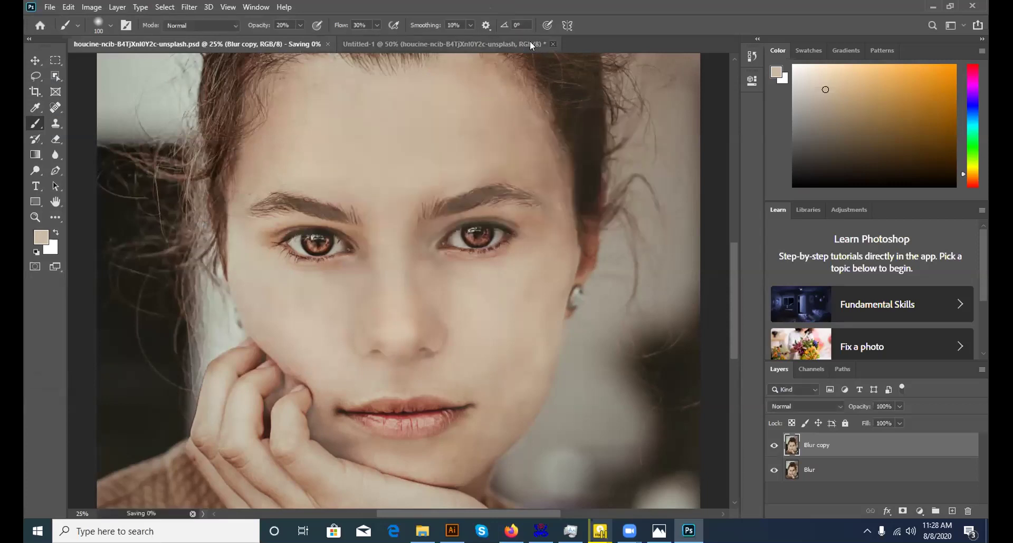
Close the portrait document, then close Untitled-1 without saving its changes
left_click(356, 43)
key("ctrl+w")
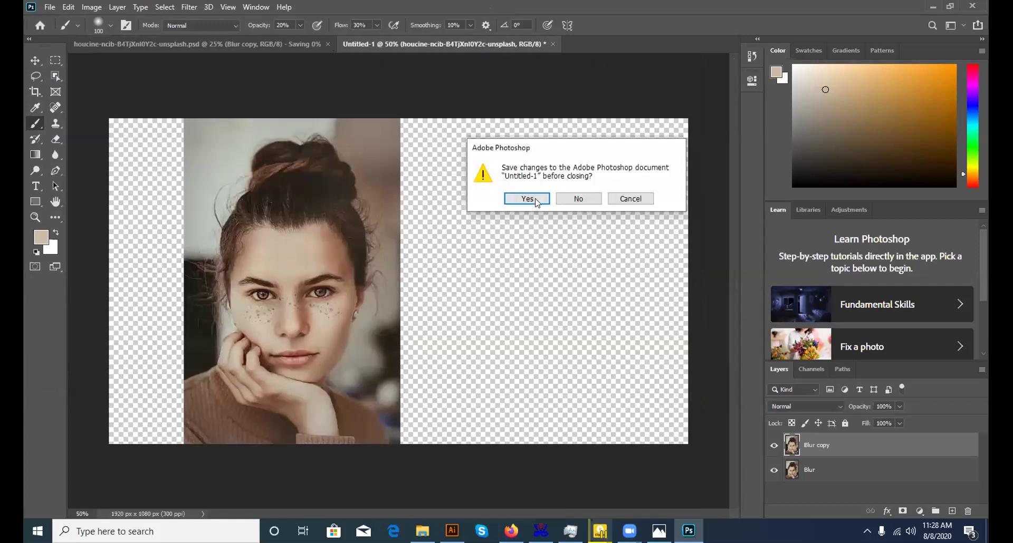
left_click(534, 199)
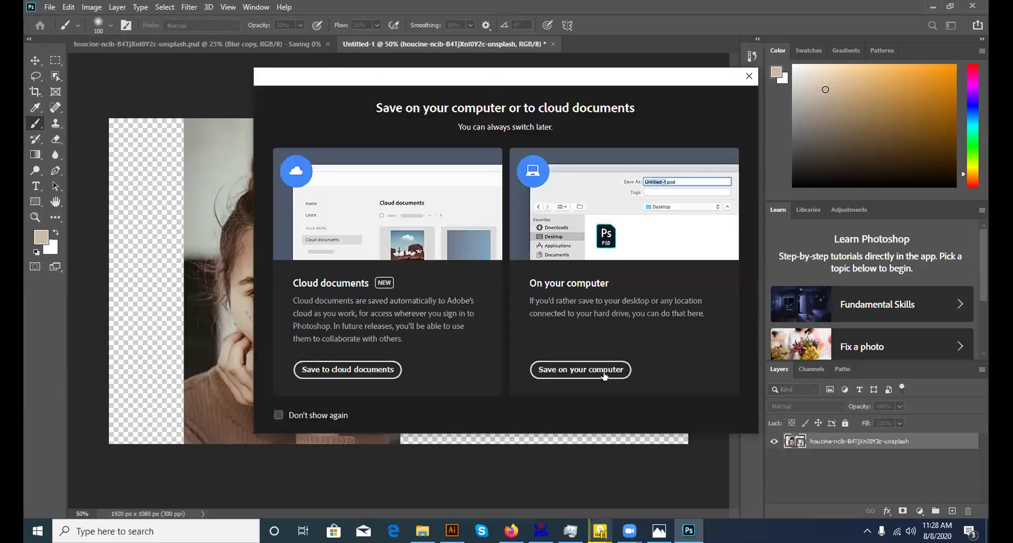
left_click(749, 78)
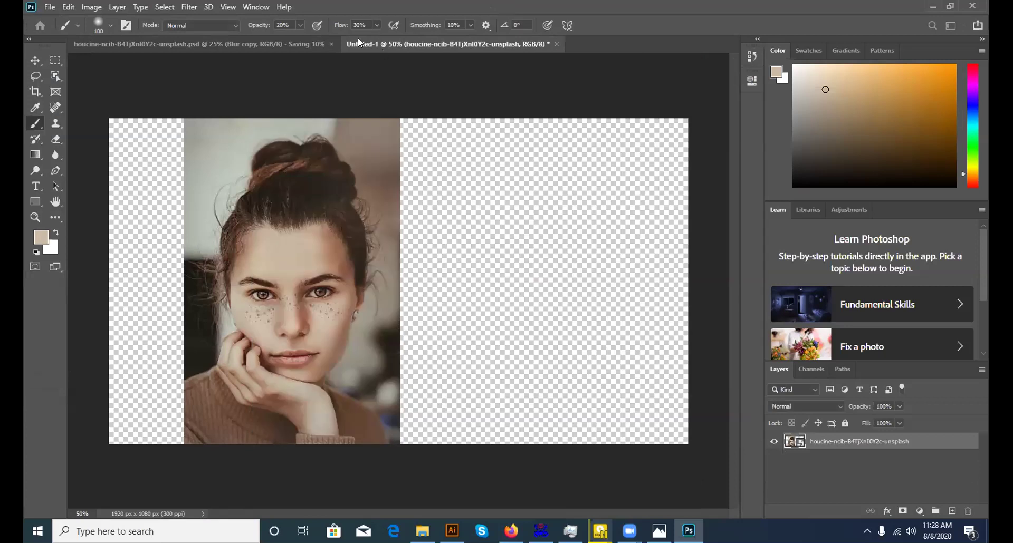
left_click(330, 44)
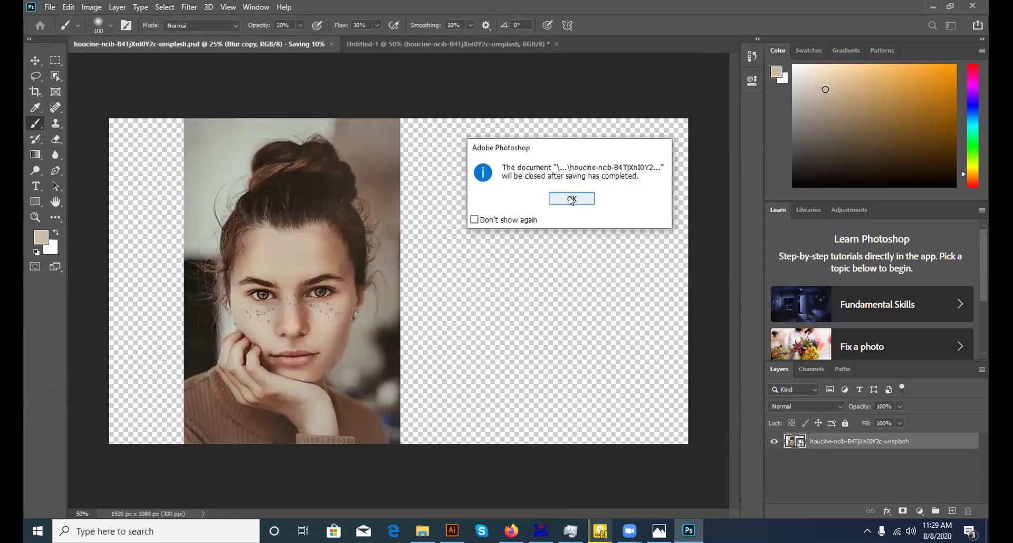
left_click(570, 199)
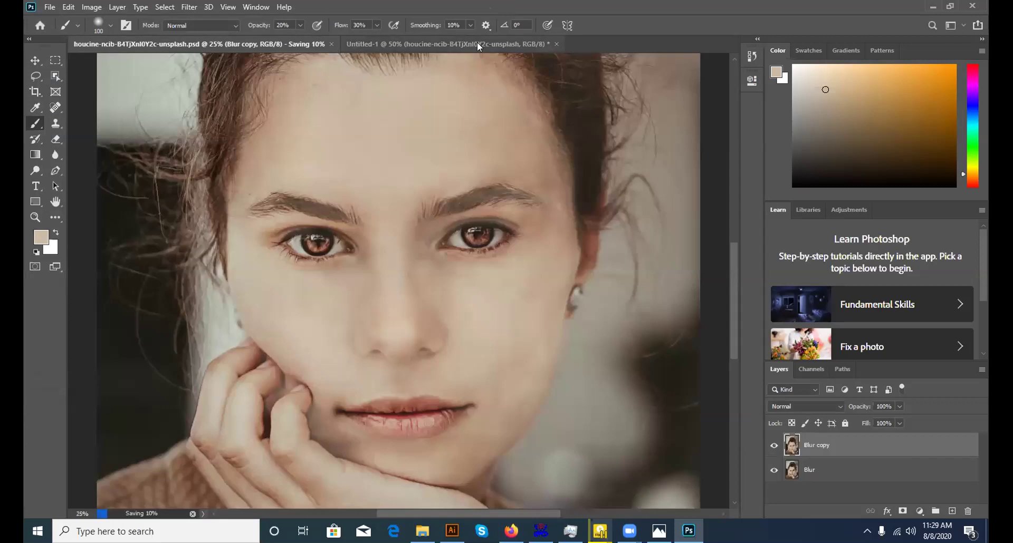
left_click(540, 41)
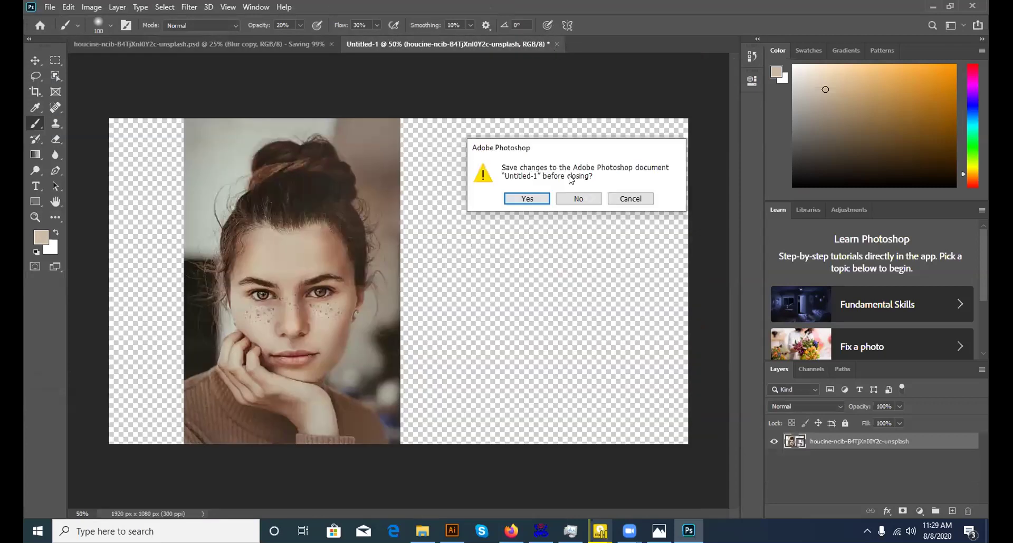
left_click(578, 198)
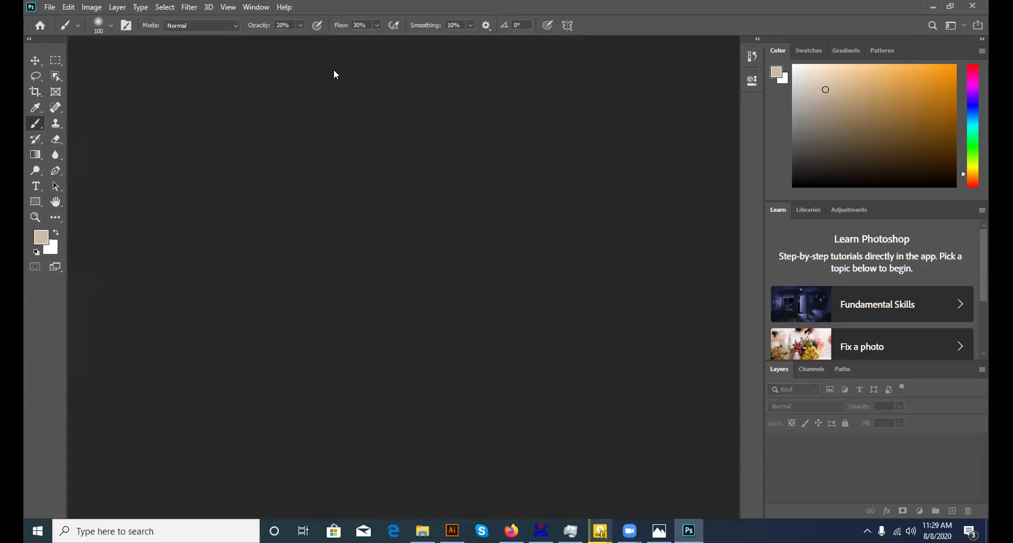
Duplicate the portrait's Background layer as a new layer named Blur
left_click(950, 6)
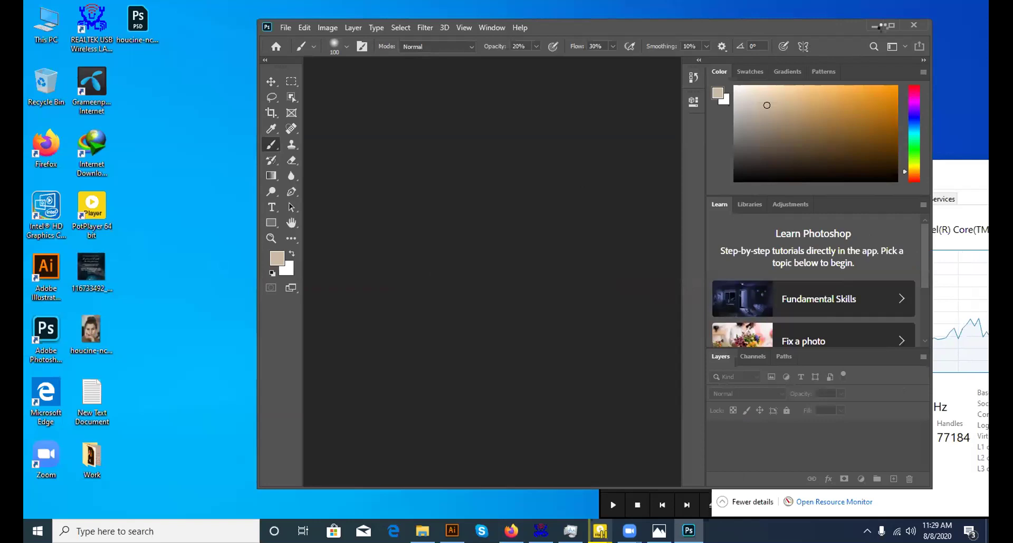
left_click(892, 26)
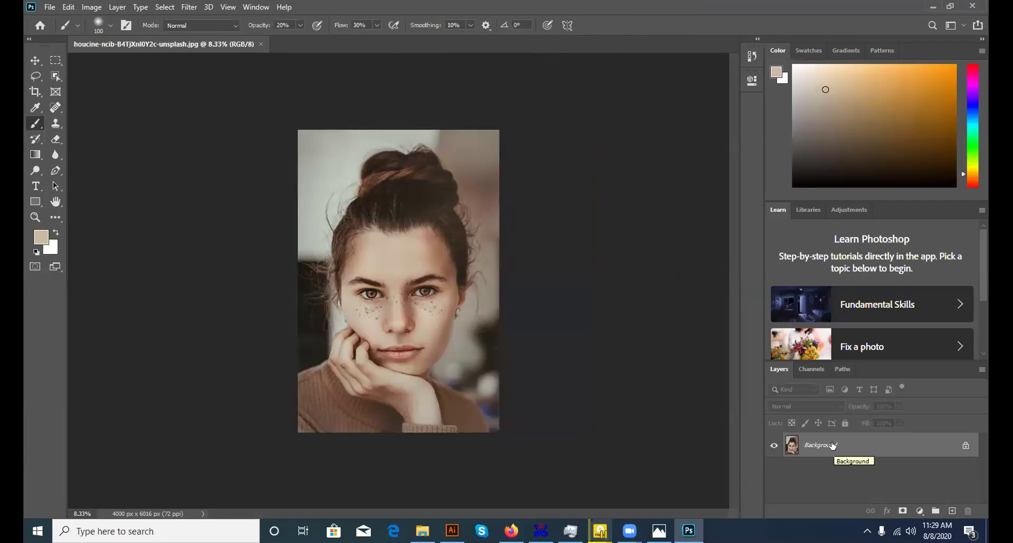
right_click(832, 445)
left_click(873, 320)
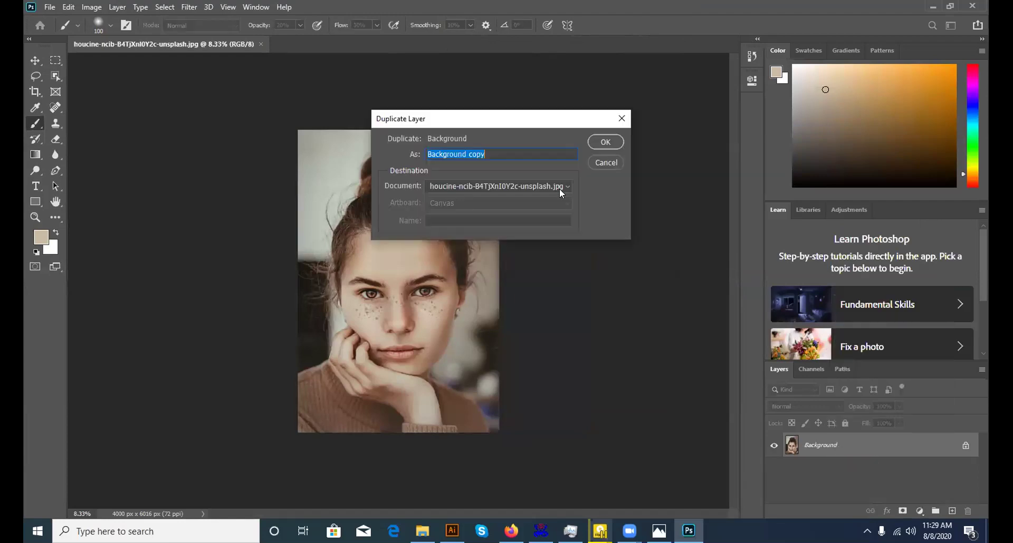
key("BackSpace")
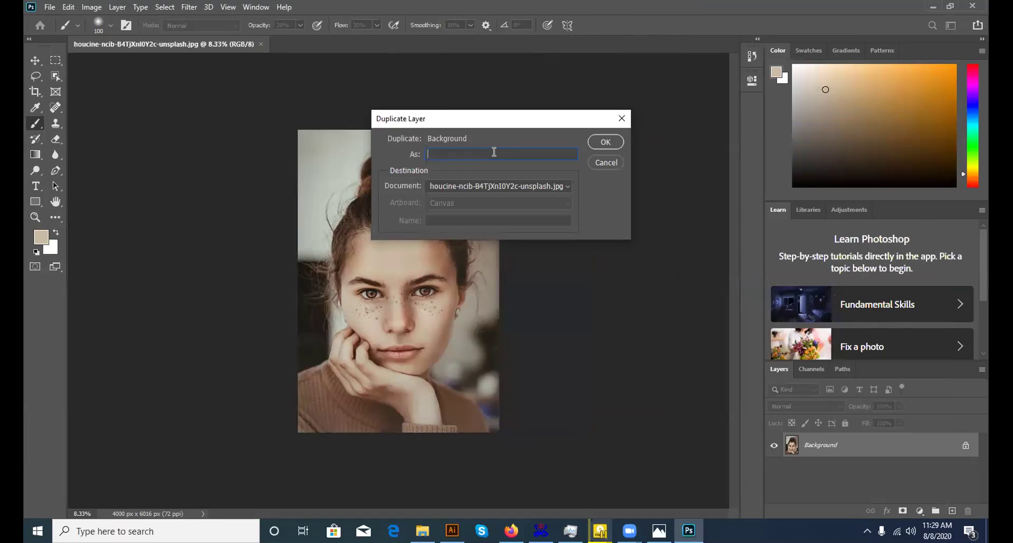
type("Blur")
left_click(602, 142)
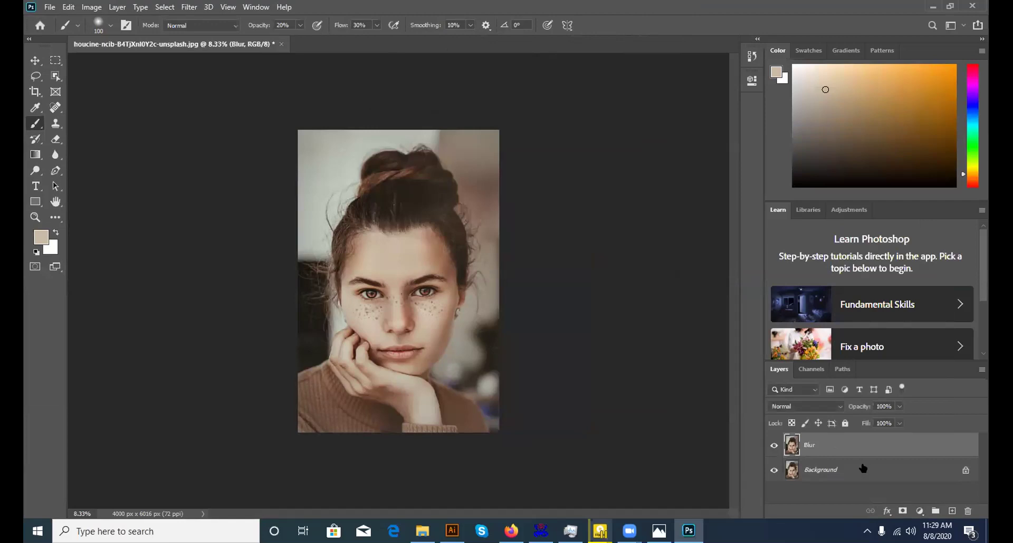
Apply a 30-pixel Gaussian Blur to the Blur layer and unlock Background as Layer 0
left_click(190, 8)
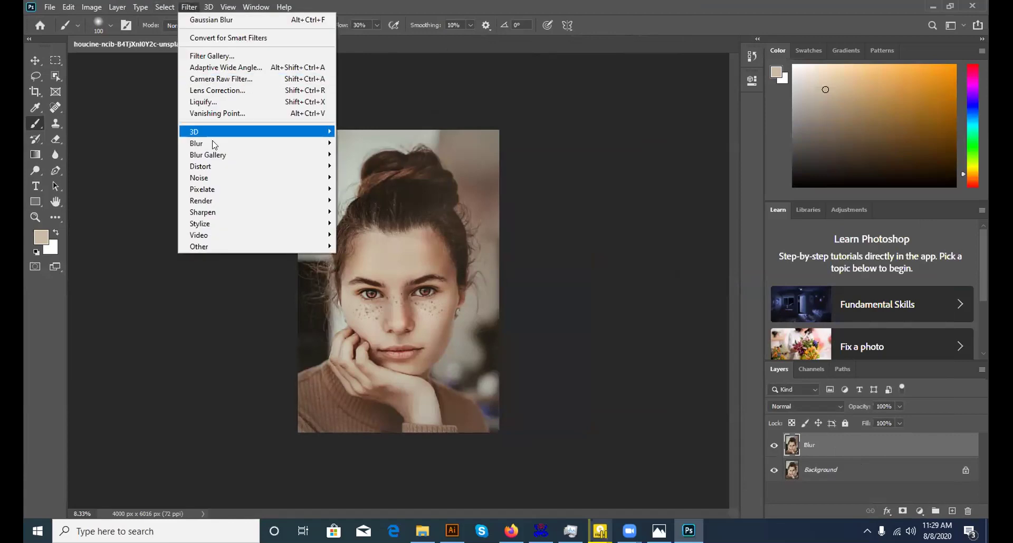
mouse_move(207, 144)
left_click(364, 188)
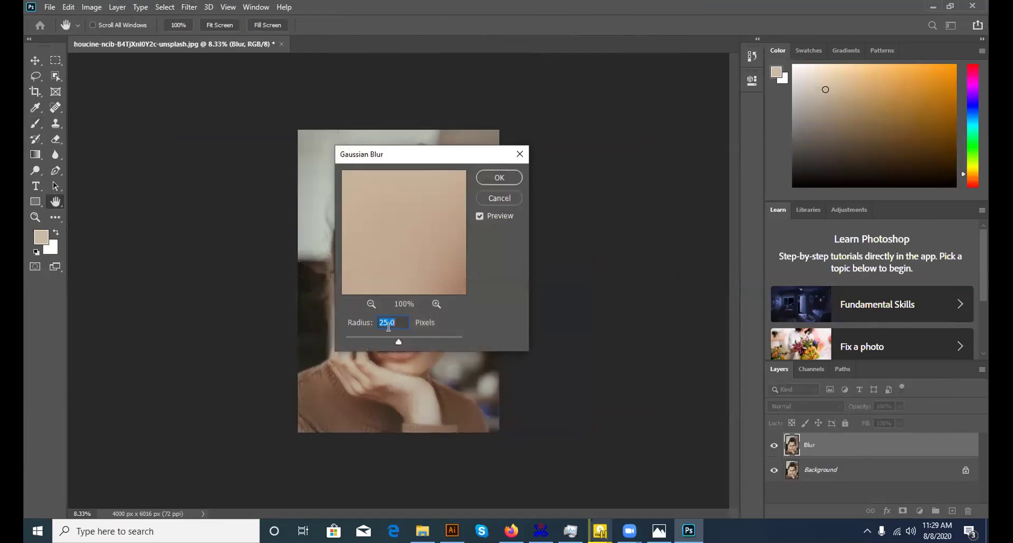
key("BackSpace")
type("30")
left_click(499, 178)
key("b")
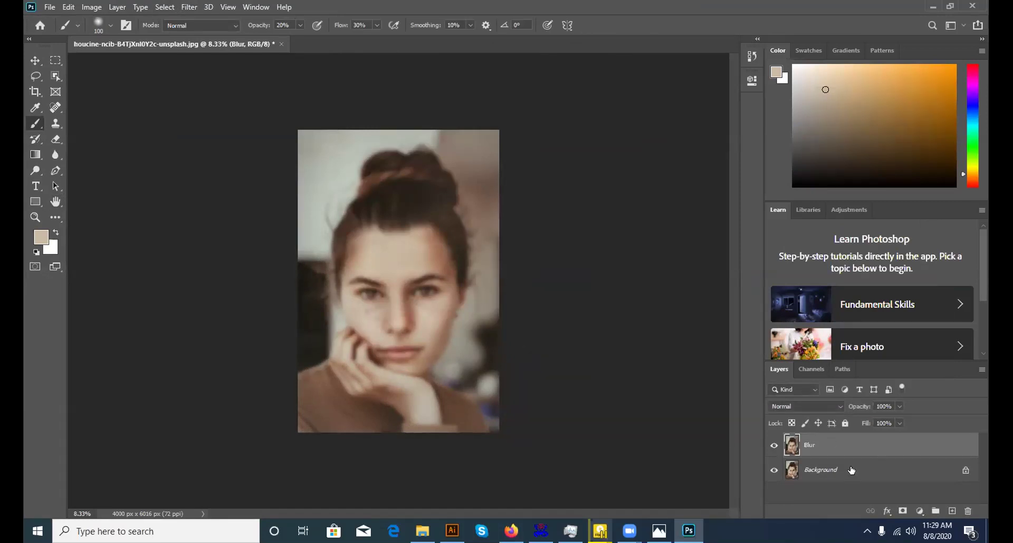
left_click(965, 471)
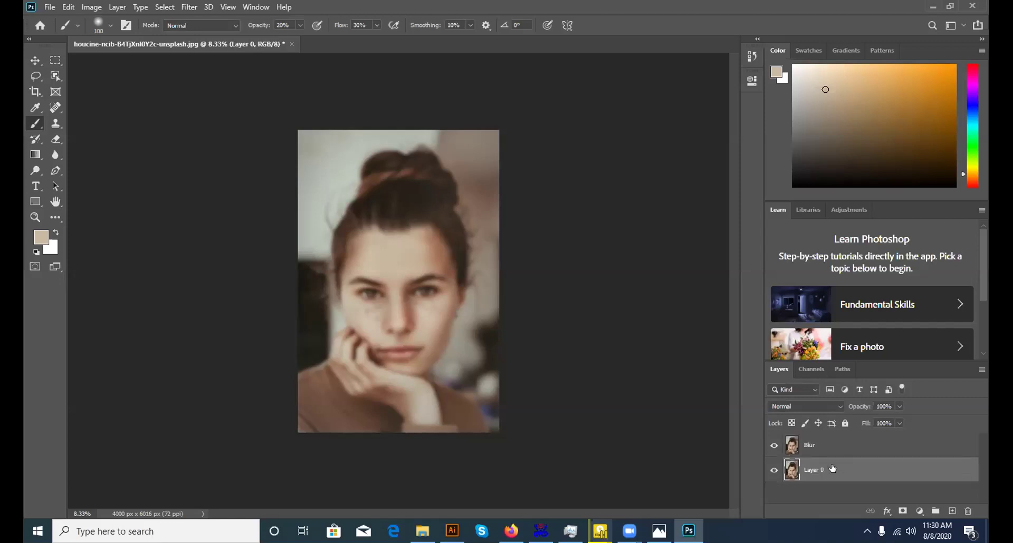
Move Blur below Layer 0 and add a white layer mask to Layer 0
left_click_drag(826, 447, 826, 483)
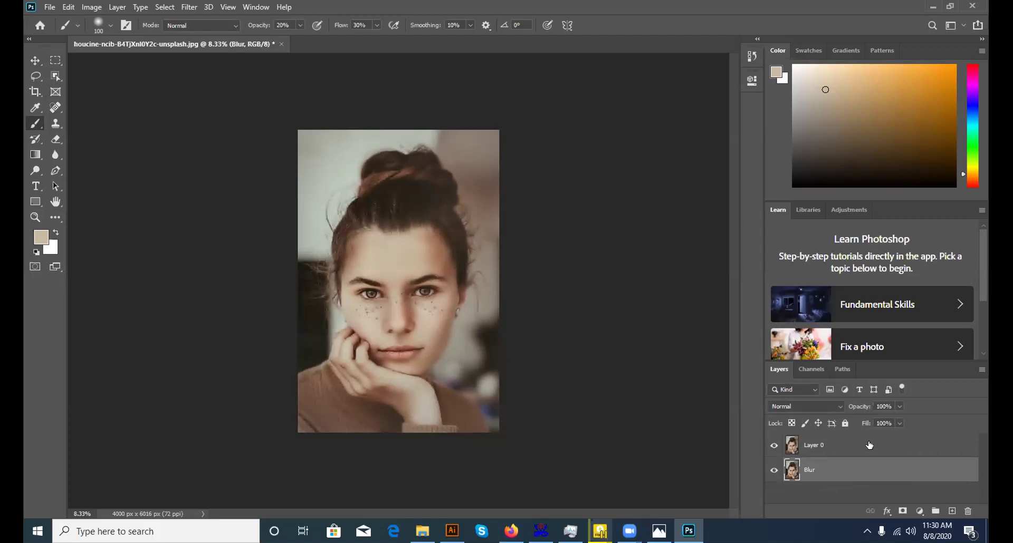
left_click(840, 451)
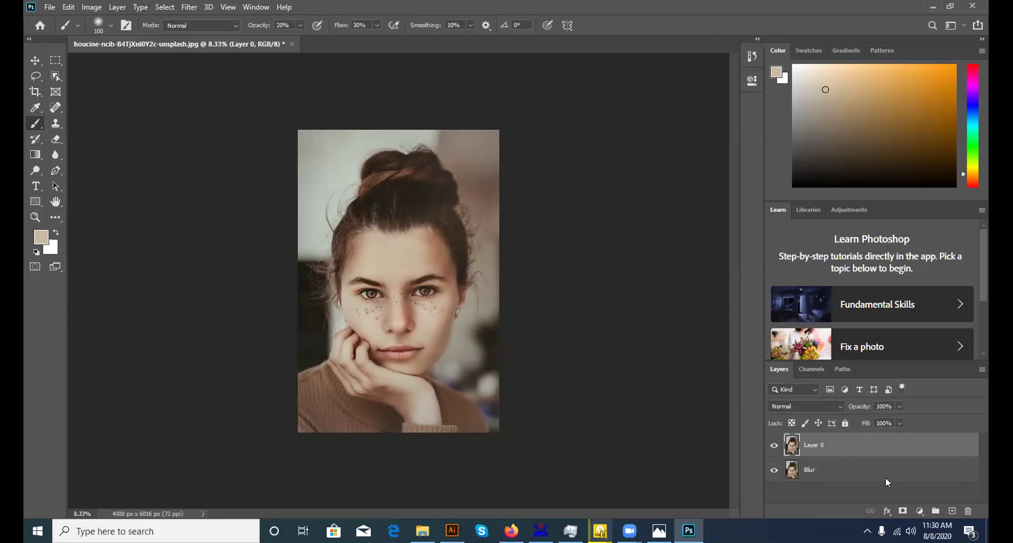
left_click(901, 511)
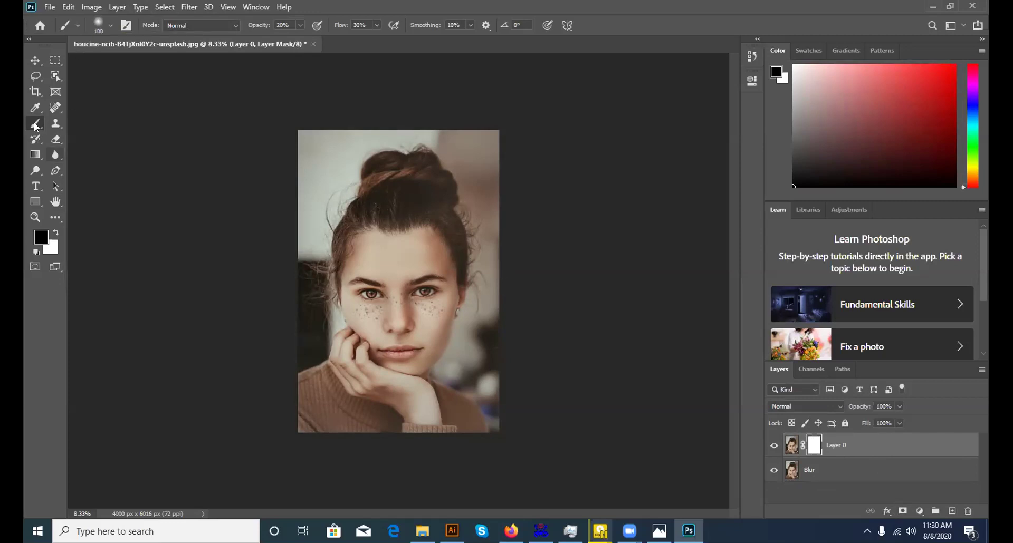
Set brush opacity and flow to 100% and swap foreground and background colours
left_click(299, 25)
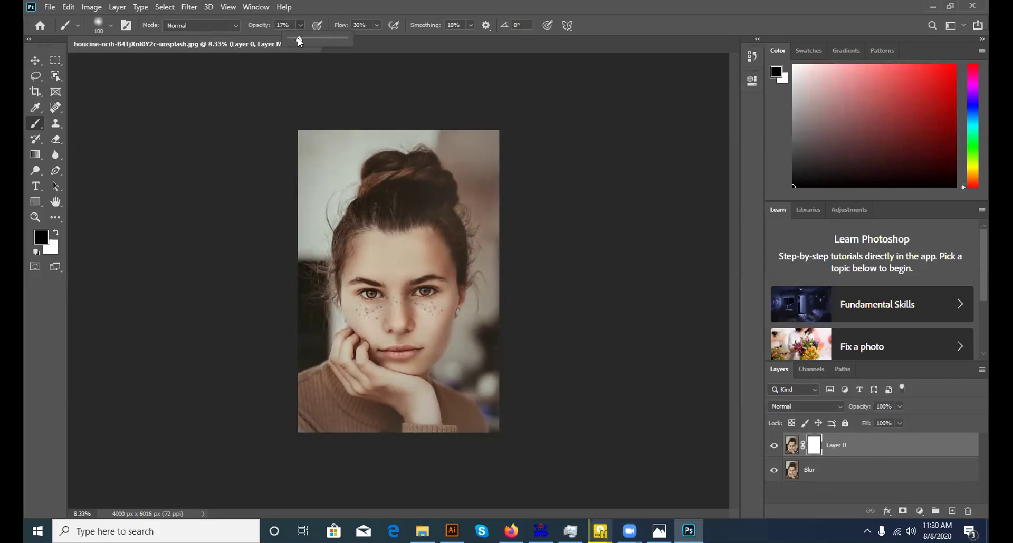
left_click(375, 26)
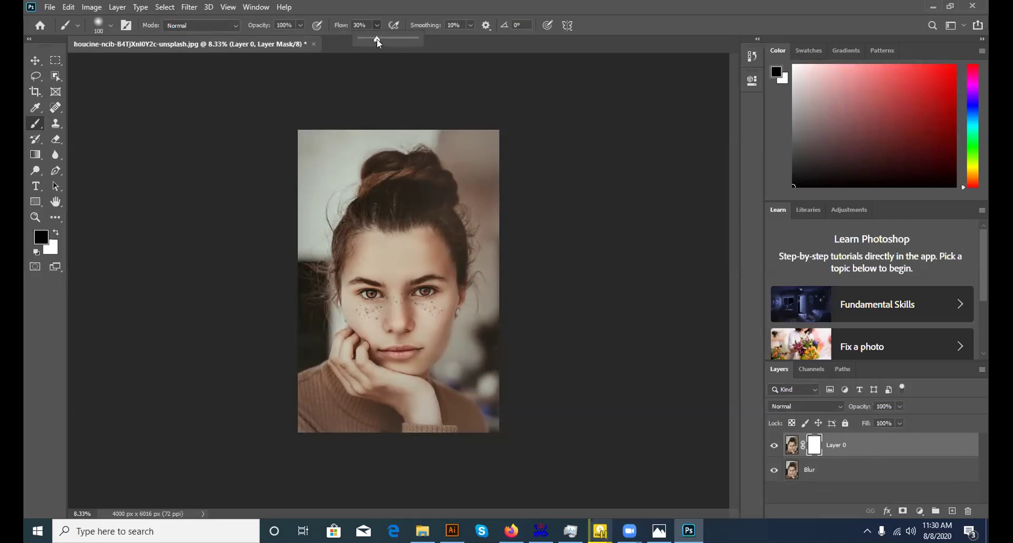
left_click_drag(447, 40, 344, 34)
left_click(37, 127)
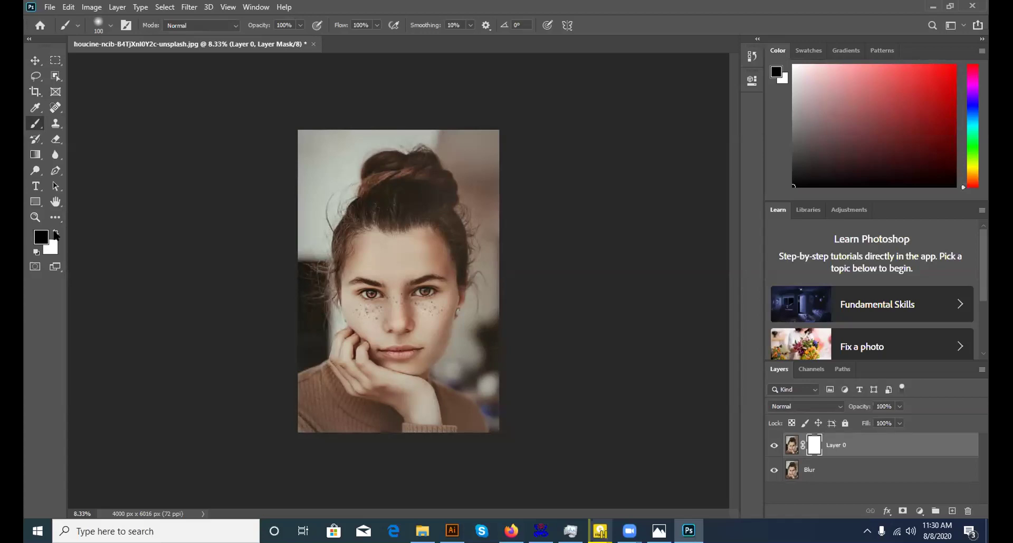
left_click(55, 233)
Zoom in closely on the freckled cheeks and return to the Brush tool
left_click(34, 219)
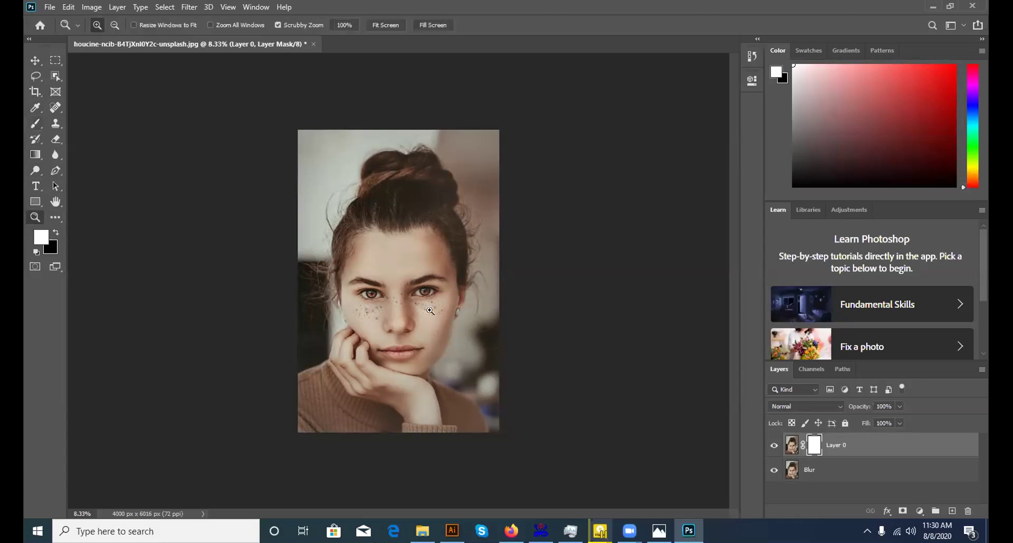
left_click_drag(431, 311, 425, 312)
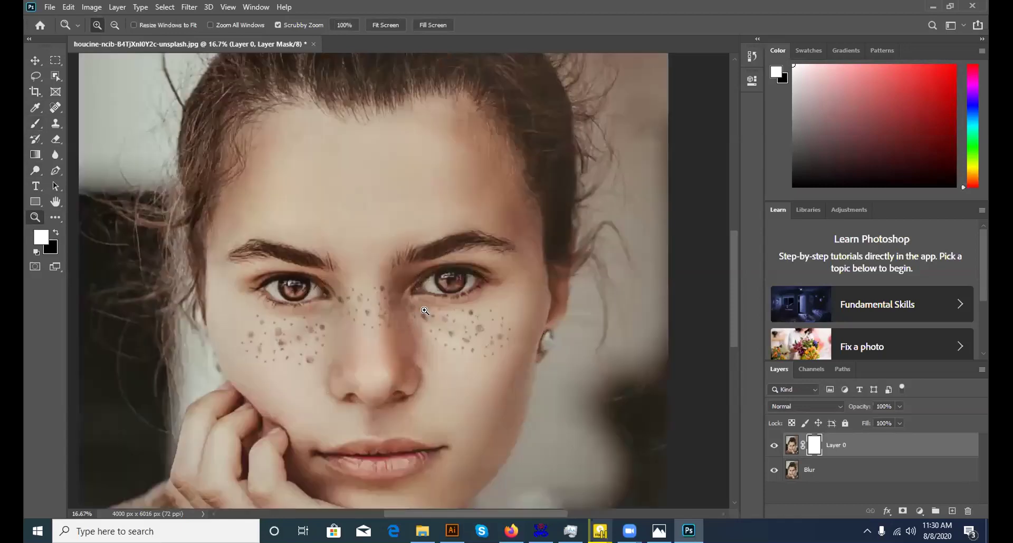
left_click(424, 311)
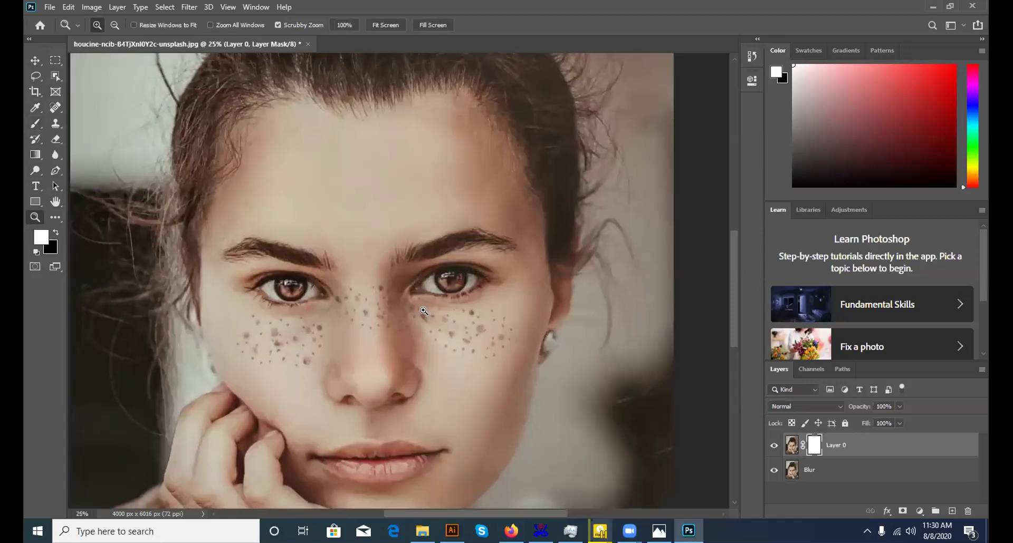
left_click_drag(424, 312, 416, 311)
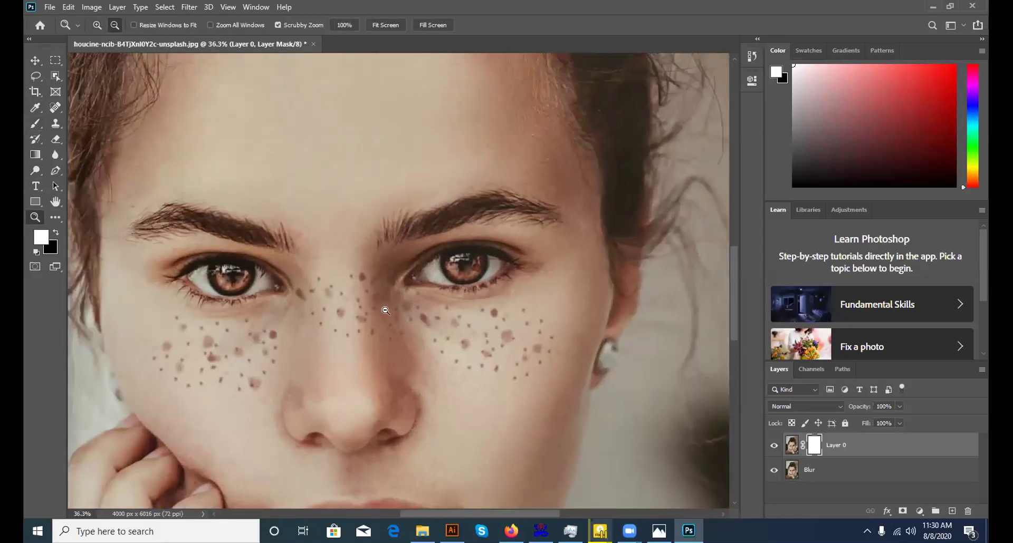
left_click_drag(454, 366, 457, 366)
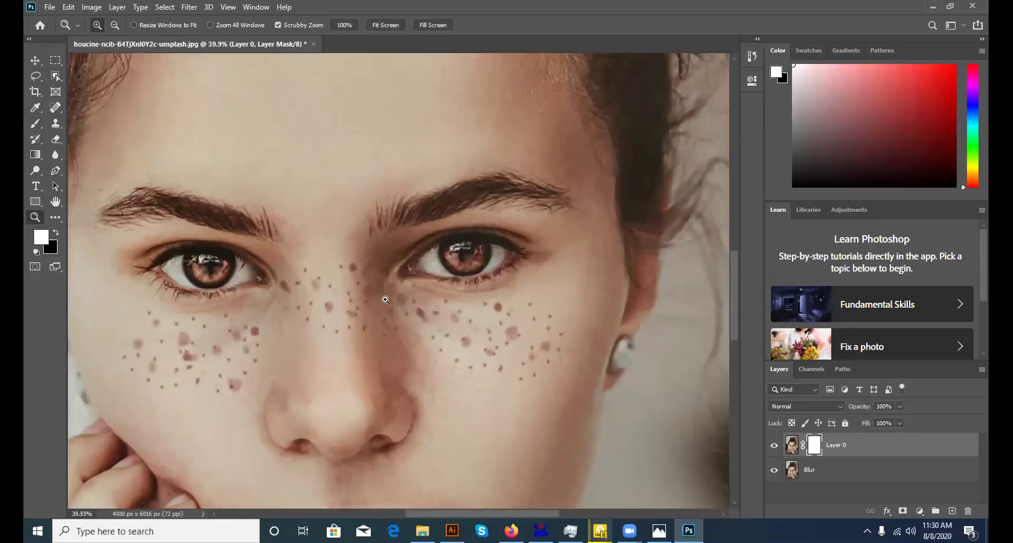
left_click(31, 123)
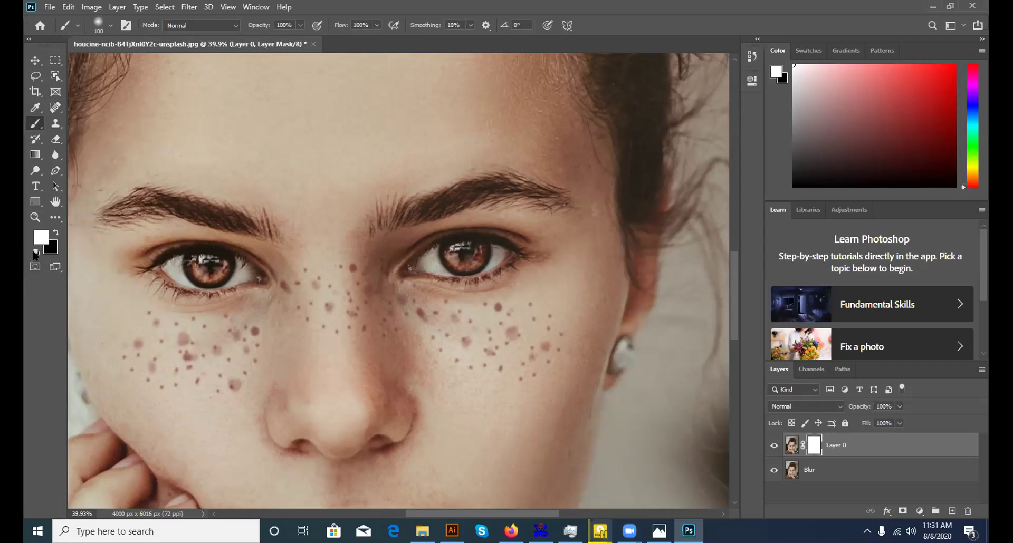
With black foreground, paint out freckles across the left cheek on Layer 0's mask
left_click(55, 234)
mouse_move(158, 327)
left_mouse_down()
mouse_move(150, 315)
mouse_move(176, 340)
mouse_move(190, 323)
mouse_move(181, 346)
mouse_move(134, 344)
mouse_move(104, 367)
mouse_move(120, 351)
mouse_move(150, 394)
left_mouse_up()
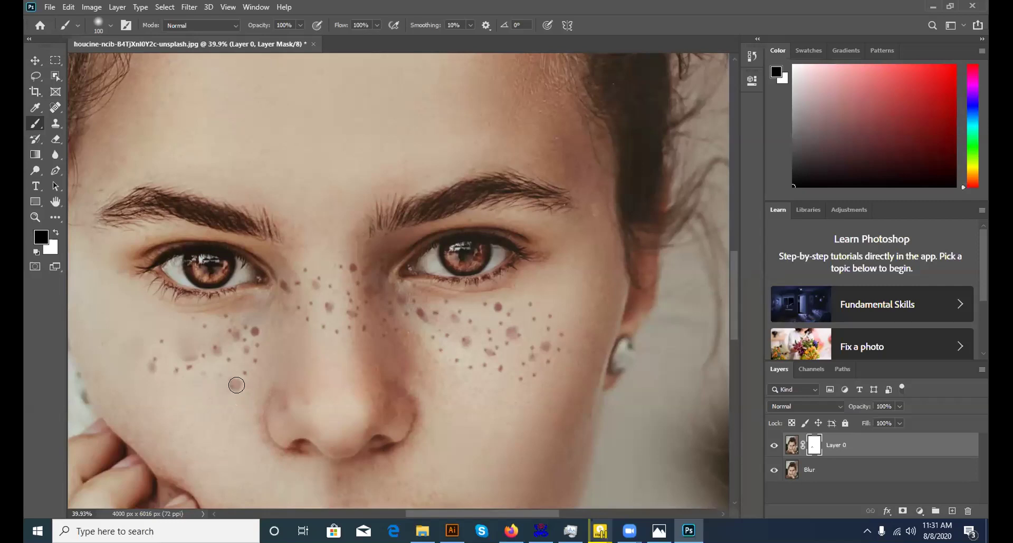
left_click(233, 387)
left_click(253, 333)
left_click(254, 330)
left_click(190, 367)
left_click(178, 368)
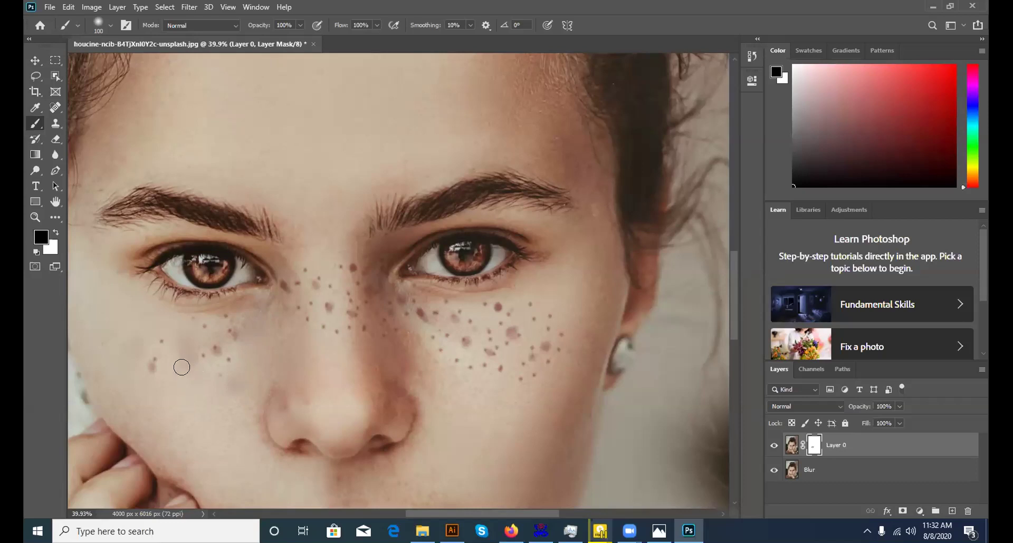
Mask the remaining freckles near the cheek edge, mid-cheek and below the left eye
left_click(160, 342)
left_click(152, 359)
left_click(204, 355)
left_click(204, 326)
left_click(228, 317)
left_click(229, 359)
left_click(232, 332)
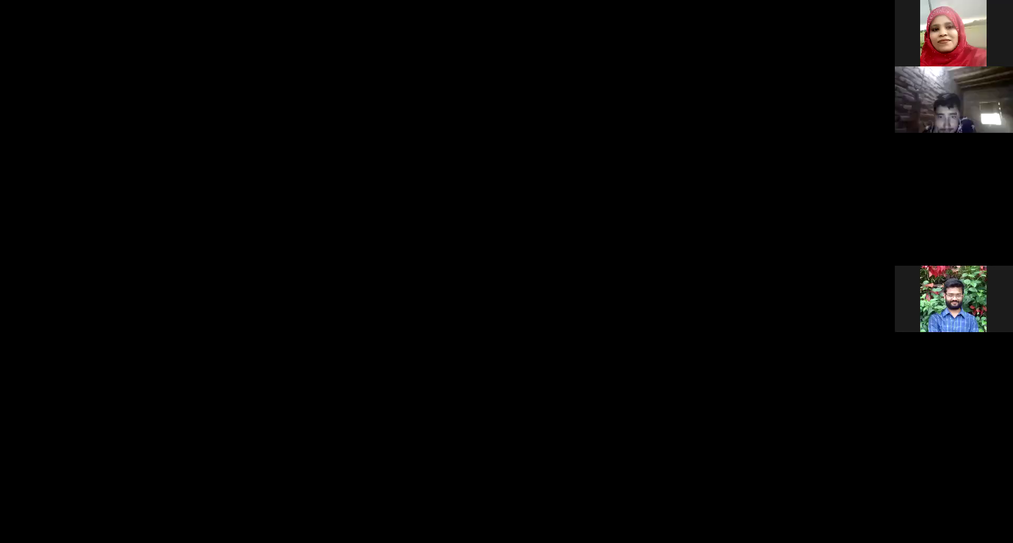
scroll(289, 348, "up", 2)
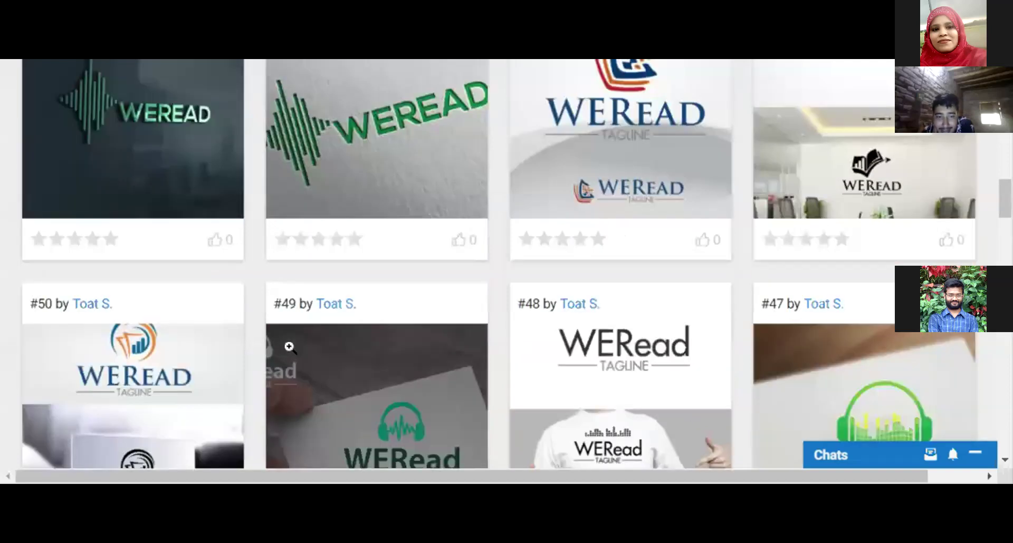
scroll(290, 346, "up", 2)
scroll(289, 348, "up", 2)
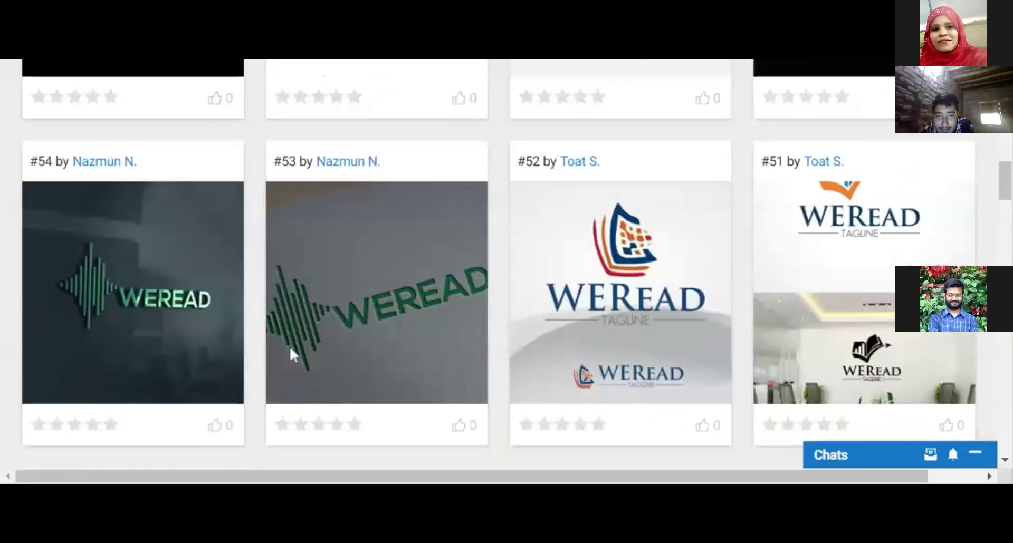
scroll(289, 346, "up", 1)
scroll(290, 346, "up", 1)
scroll(290, 347, "up", 2)
scroll(287, 347, "up", 4)
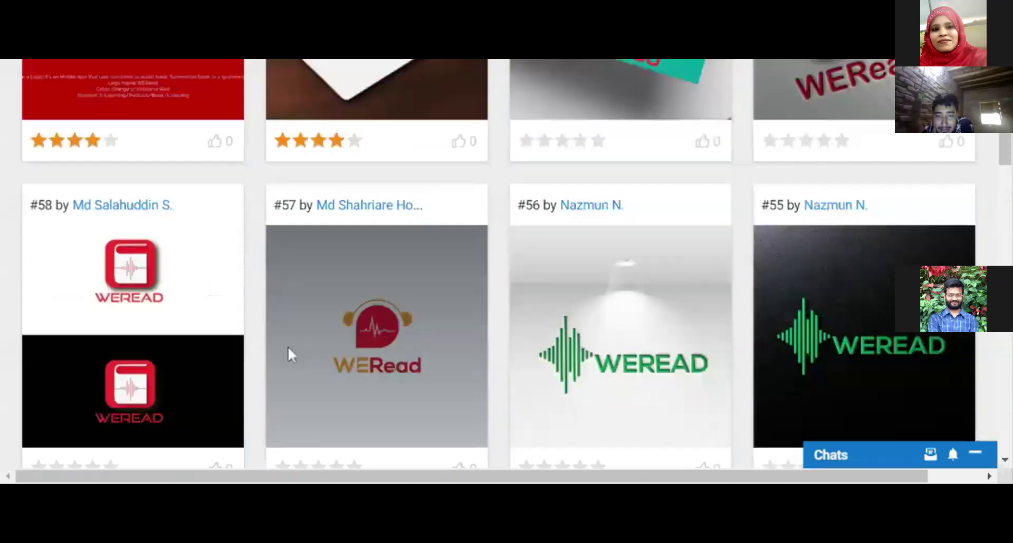
scroll(288, 348, "up", 2)
scroll(288, 347, "up", 1)
scroll(288, 348, "up", 1)
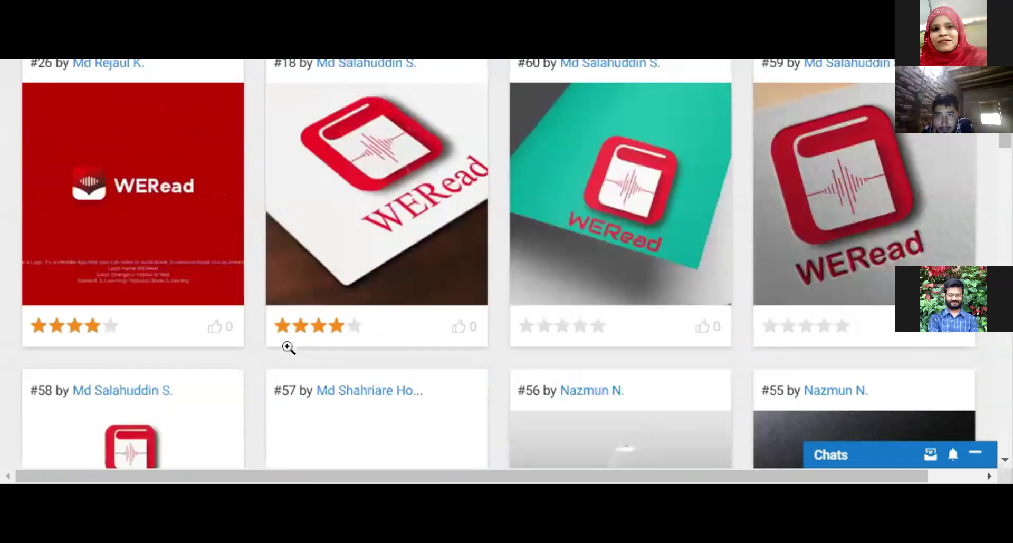
scroll(288, 348, "up", 2)
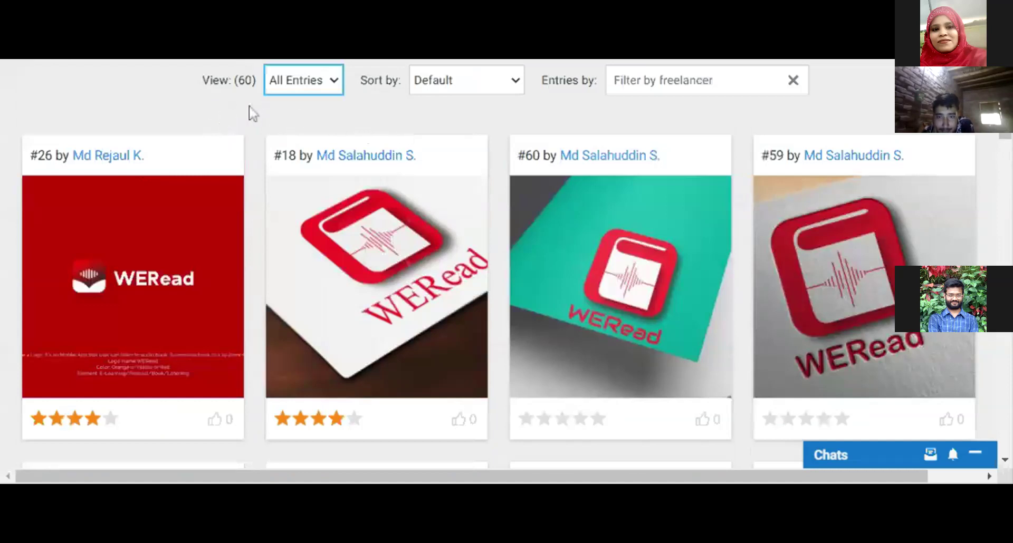
scroll(248, 113, "down", 3)
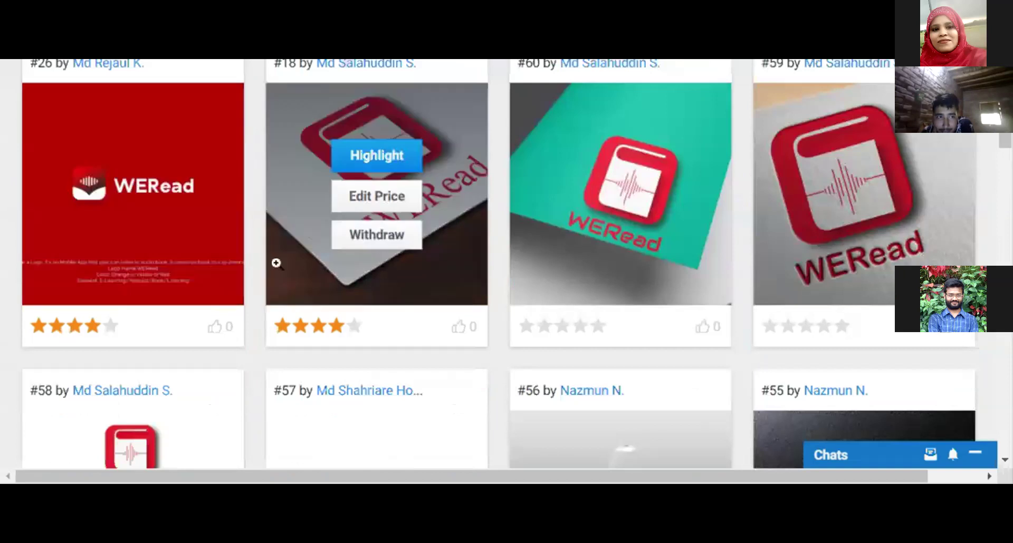
scroll(275, 264, "up", 3)
left_click(248, 63)
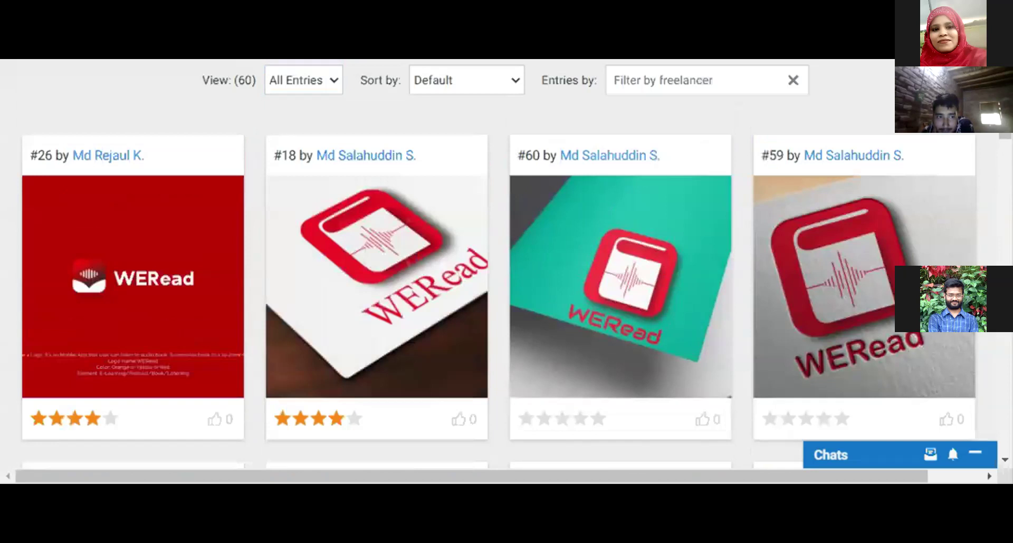
key("Tab")
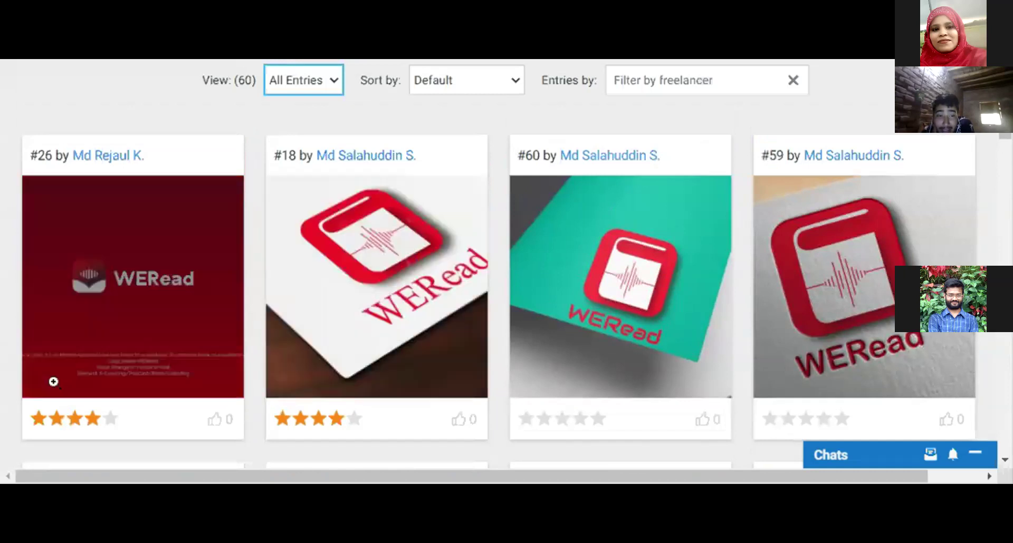
left_click(123, 63)
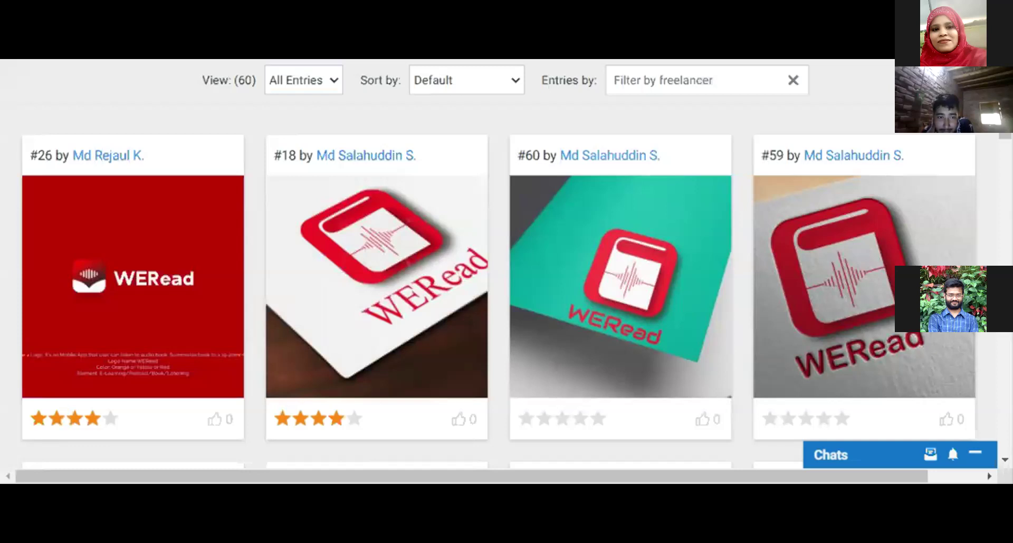
key("Tab")
scroll(511, 163, "up", 2)
scroll(312, 59, "down", 2)
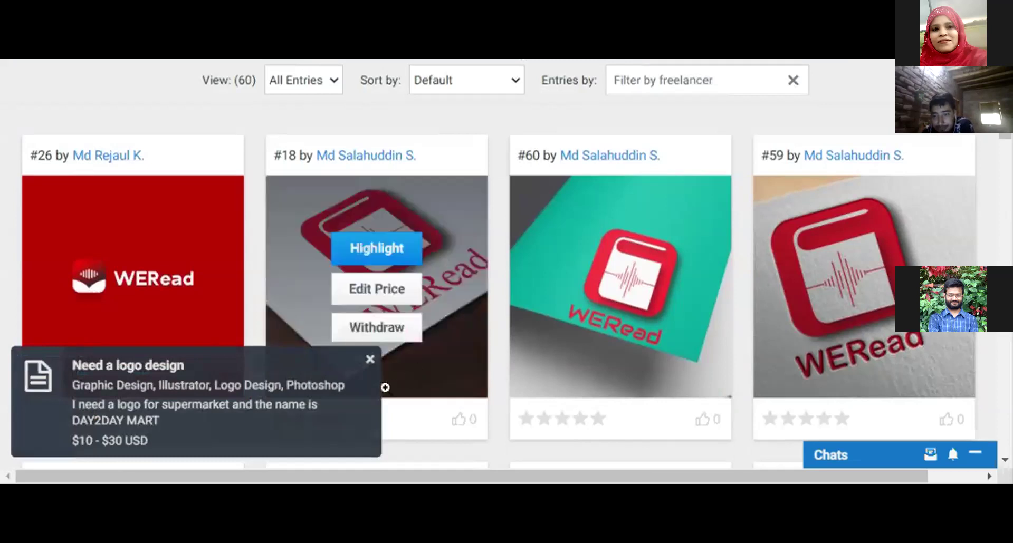
left_click(370, 361)
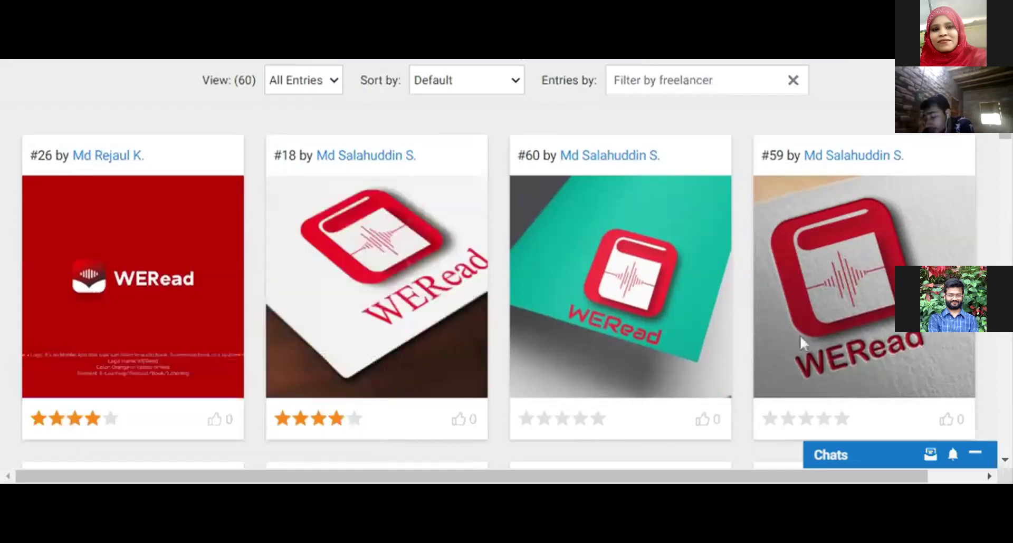
scroll(445, 366, "down", 3)
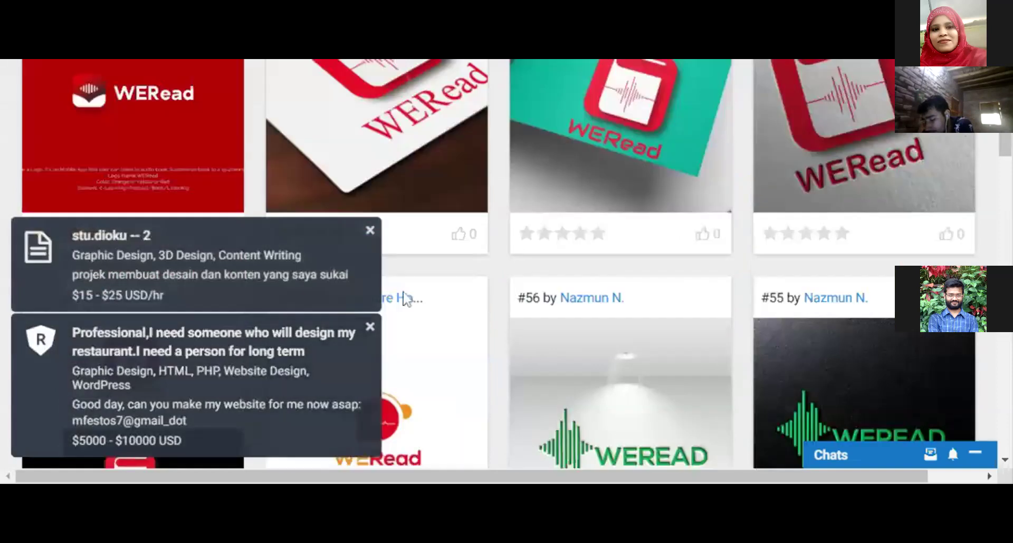
left_click(371, 230)
left_click(370, 328)
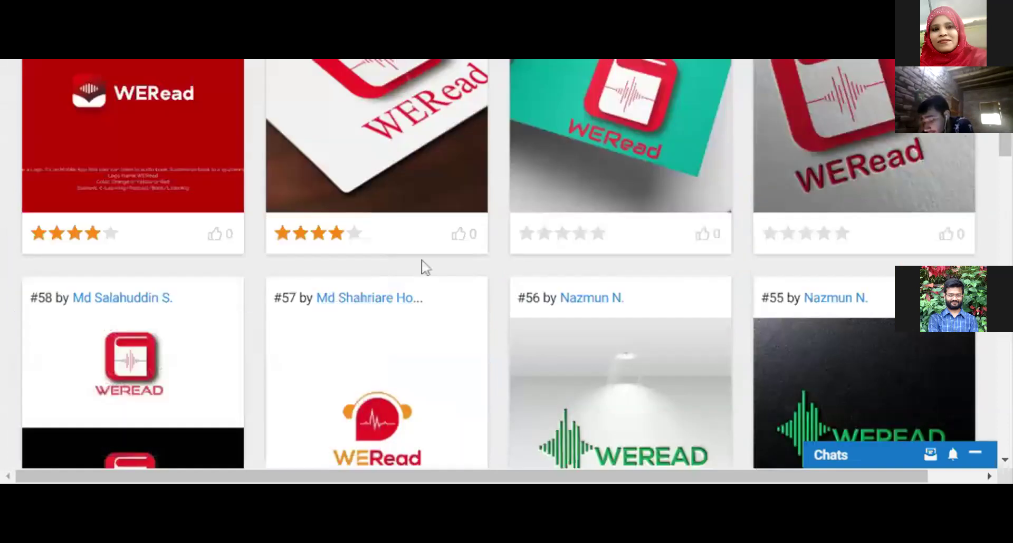
scroll(419, 258, "up", 4)
scroll(420, 258, "down", 2)
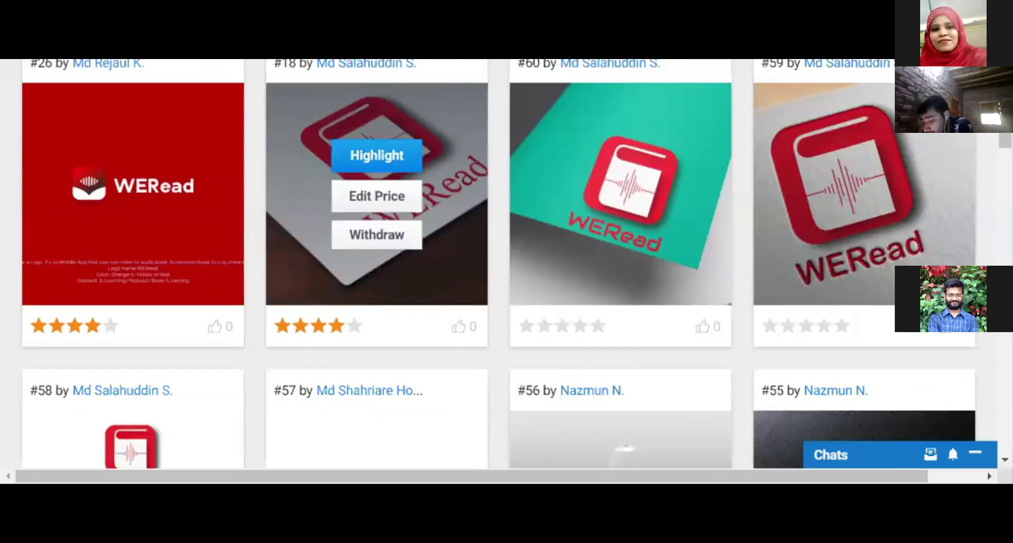
mouse_move(823, 195)
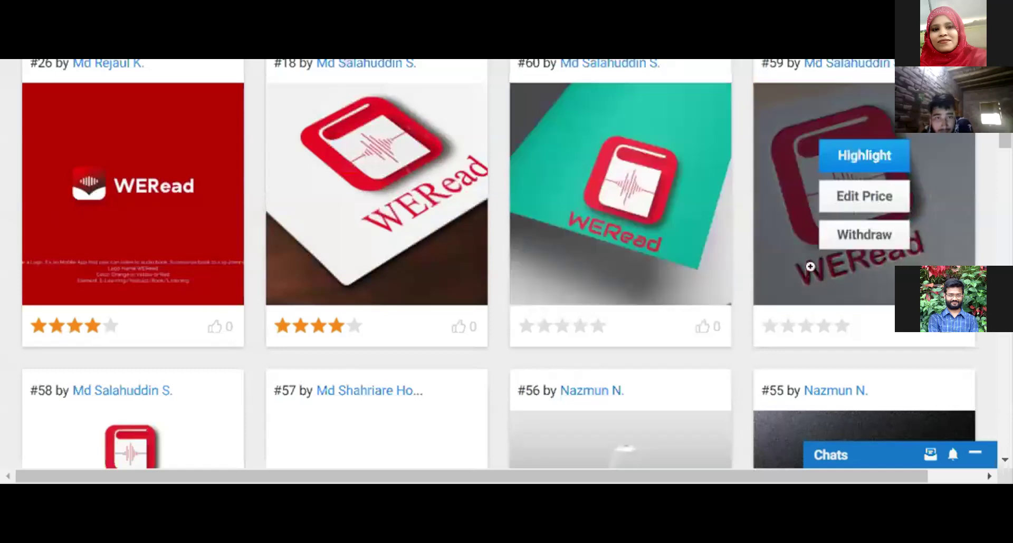
scroll(400, 204, "up", 3)
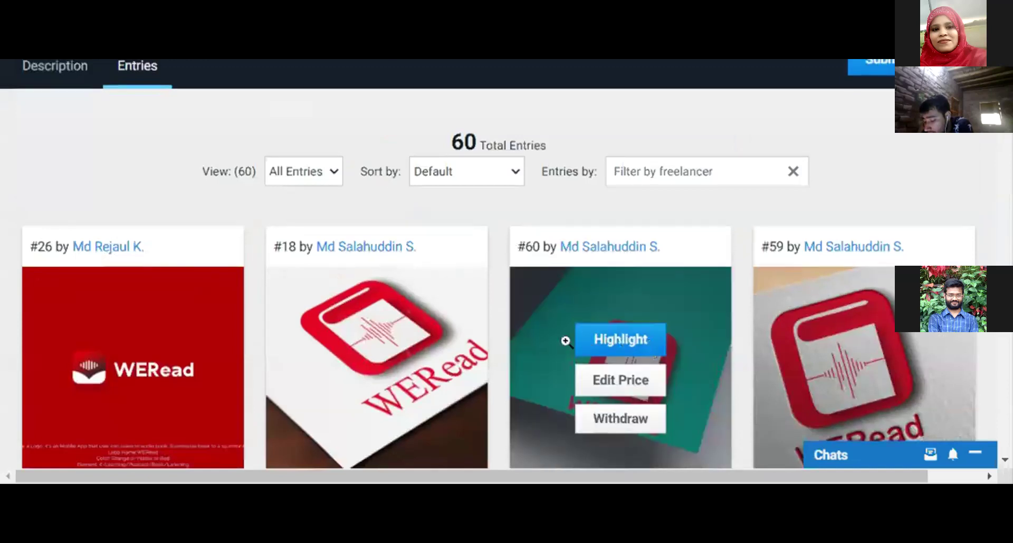
scroll(564, 340, "down", 2)
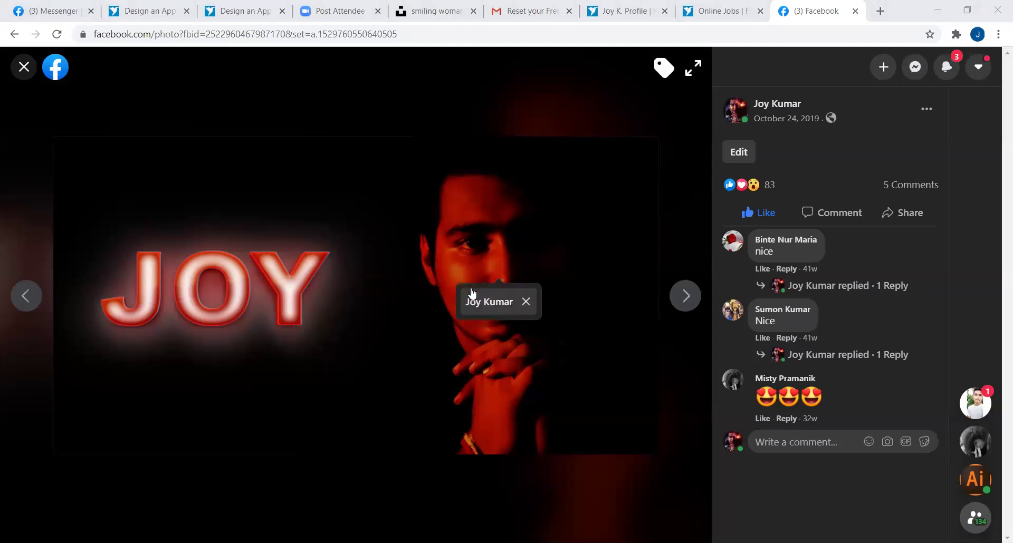
Close the Facebook photo viewer and open the profile's Photos section
left_click(441, 297)
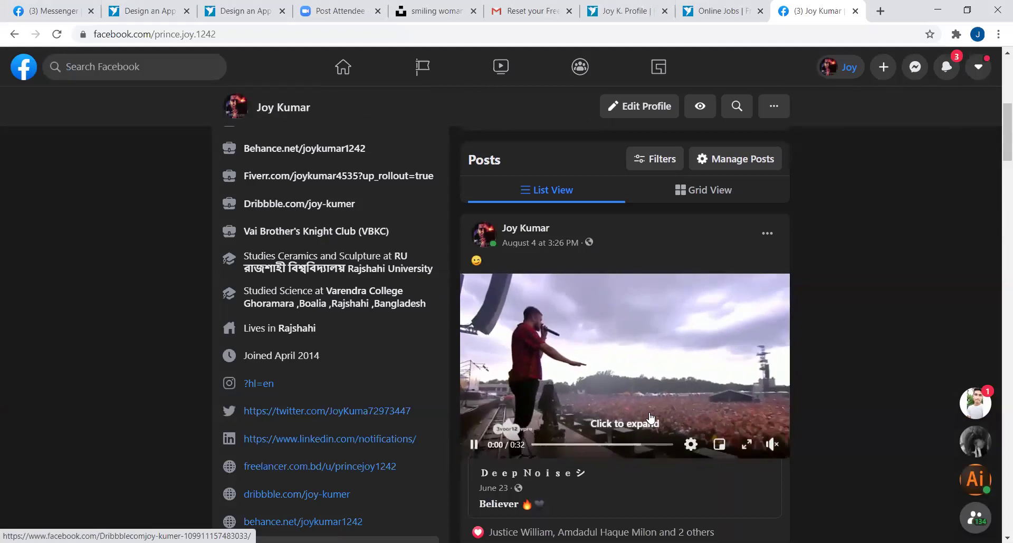
scroll(650, 419, "up", 5)
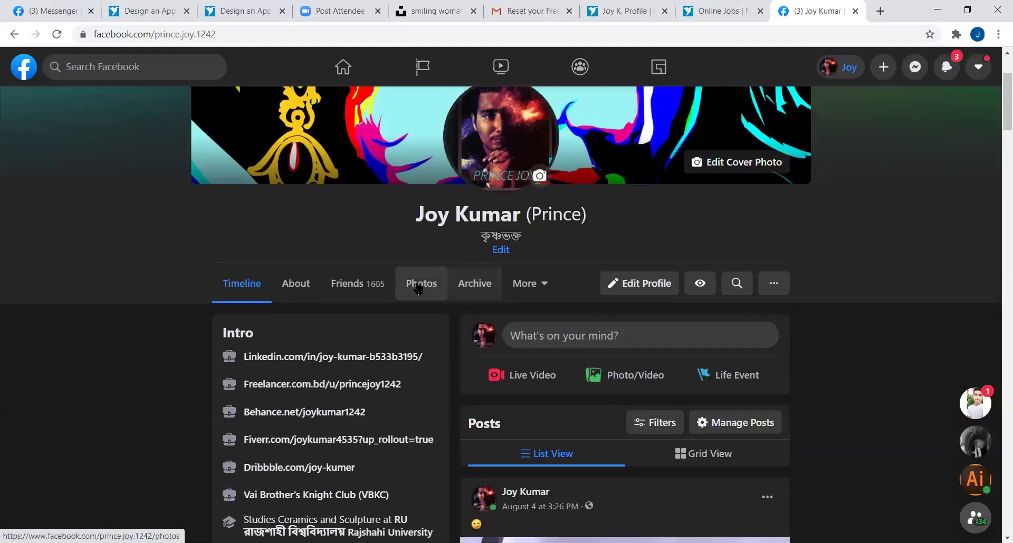
left_click(424, 289)
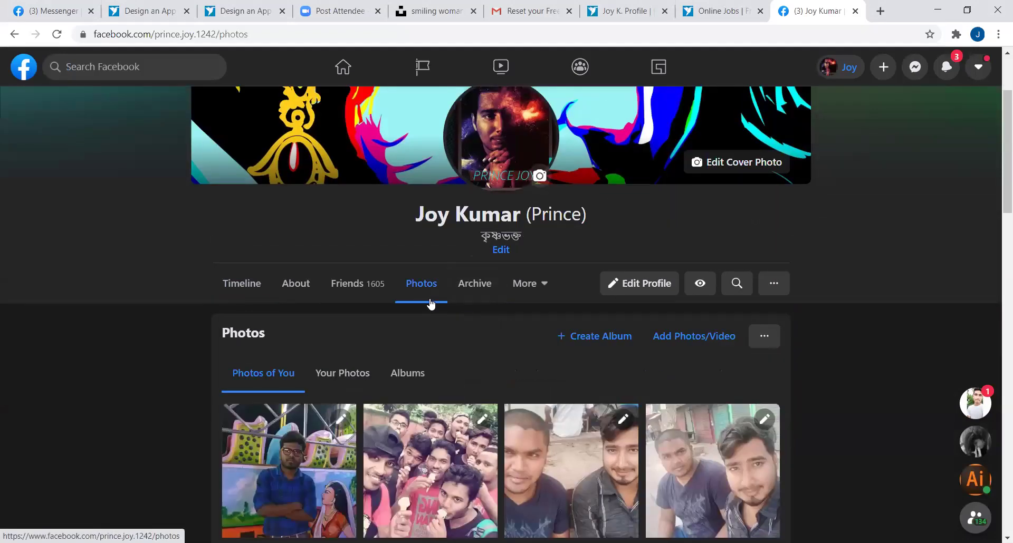
Scroll up and down through the profile's photo grid
scroll(463, 374, "down", 1)
scroll(463, 374, "down", 2)
scroll(463, 374, "down", 2)
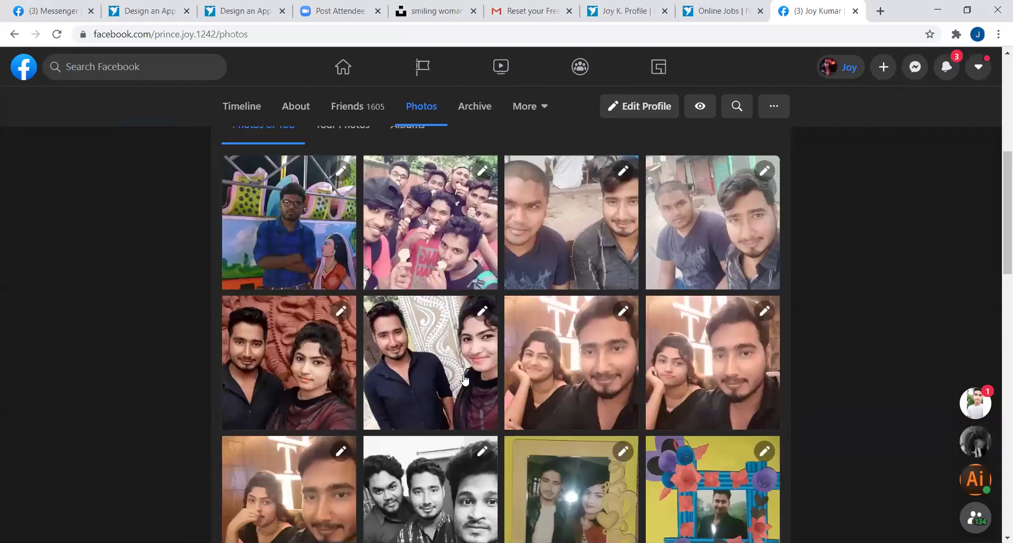
scroll(465, 379, "down", 5)
scroll(465, 379, "down", 3)
scroll(464, 379, "up", 2)
scroll(465, 379, "up", 4)
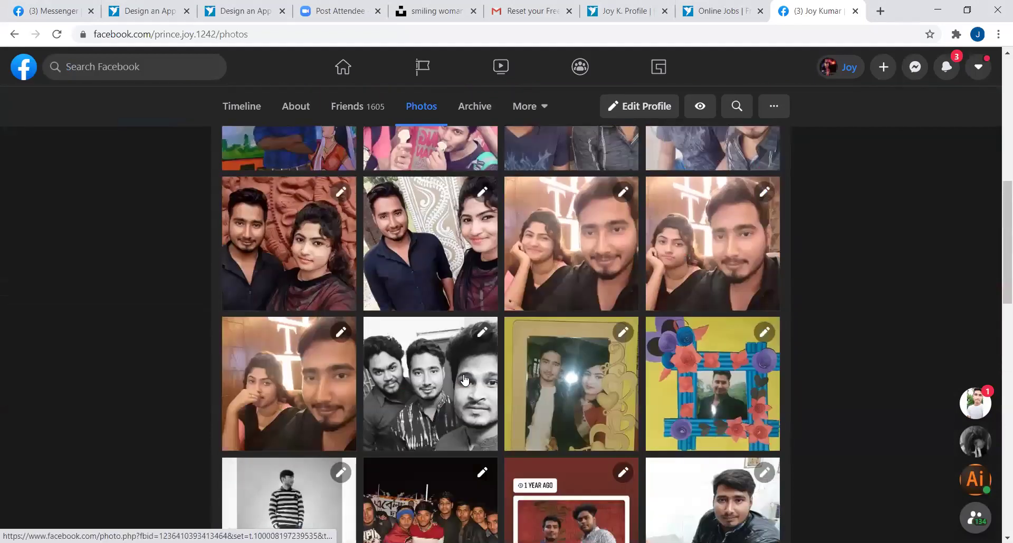
scroll(464, 379, "up", 3)
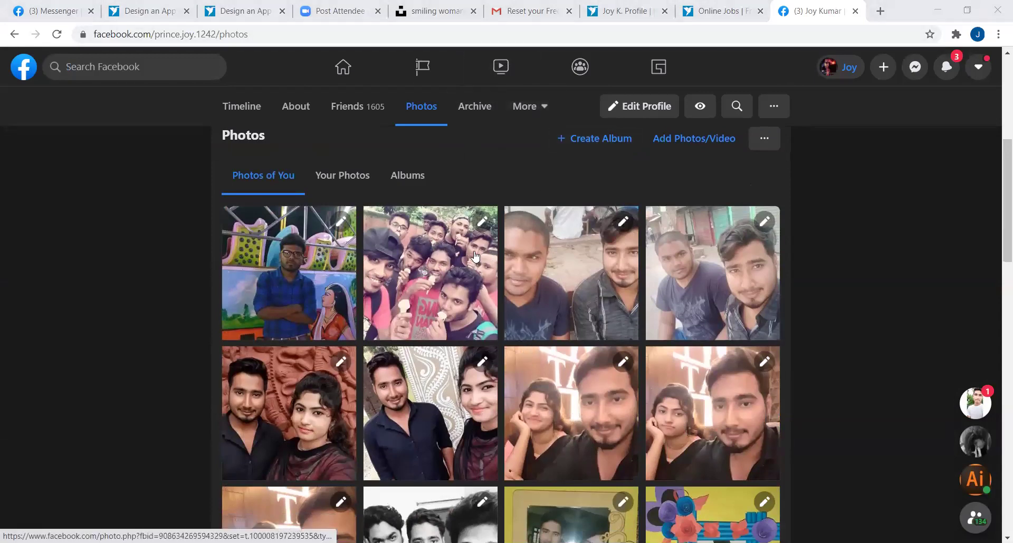
scroll(449, 222, "down", 1)
scroll(449, 222, "down", 1)
scroll(421, 244, "up", 2)
scroll(418, 251, "up", 2)
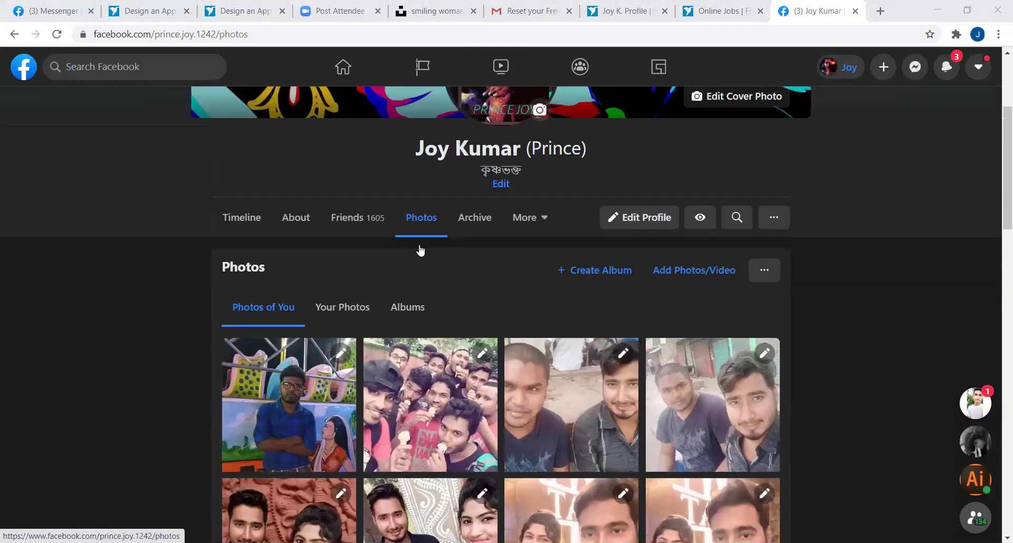
scroll(495, 308, "down", 5)
scroll(422, 253, "up", 2)
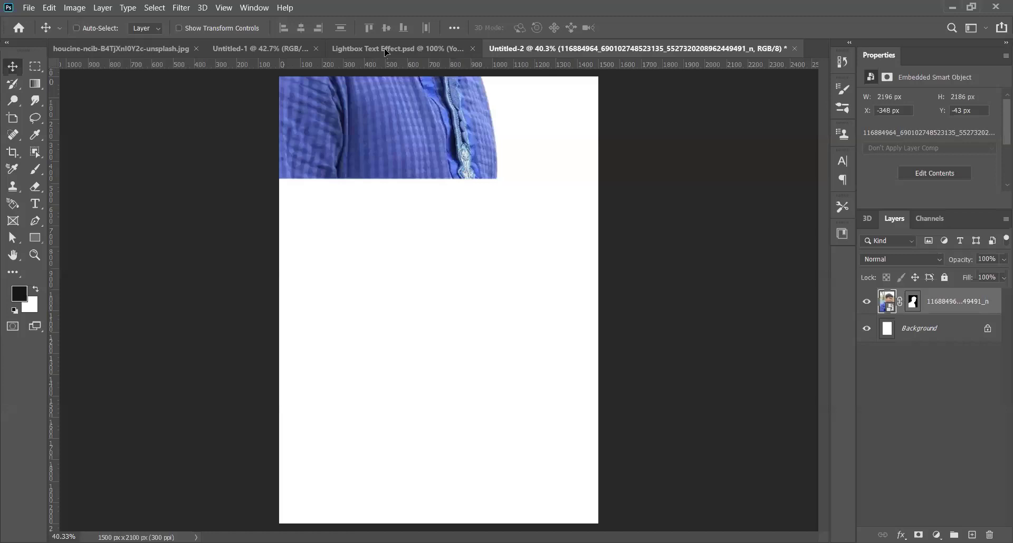
Drag the man's cut-out photo into the Nafi document and shrink it with Free Transform
left_click_drag(383, 126, 252, 350)
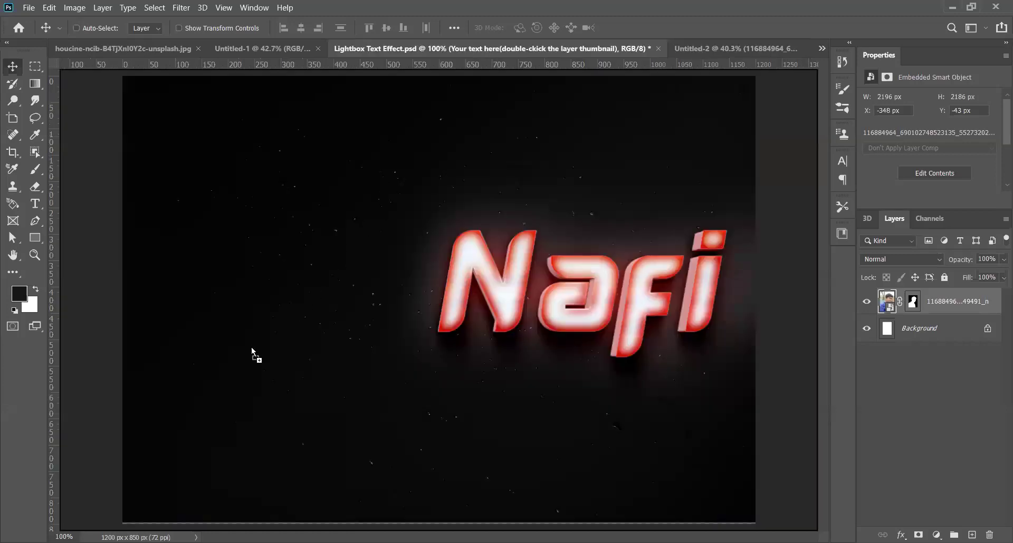
left_click_drag(244, 399, 245, 405)
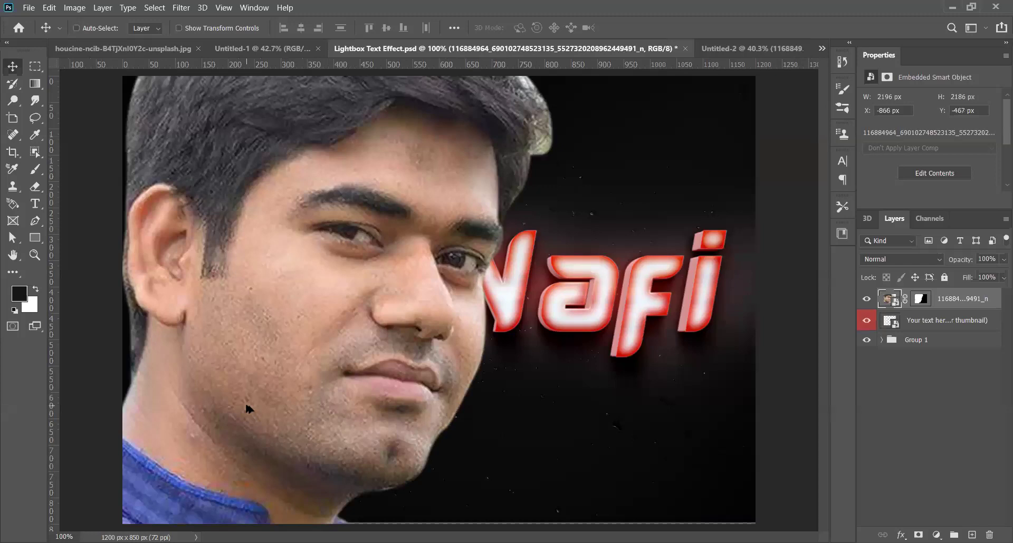
key("ctrl+t")
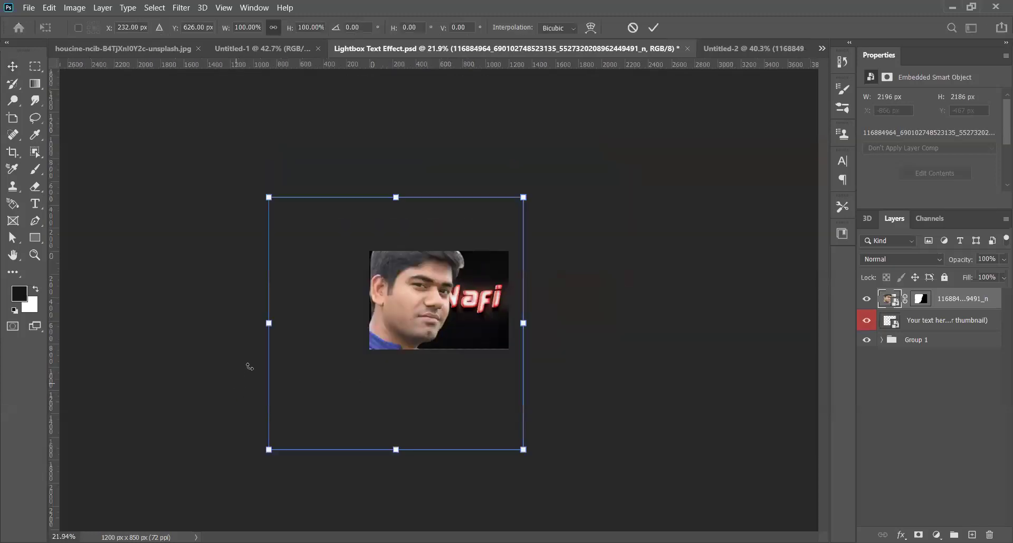
left_click_drag(267, 195, 341, 321)
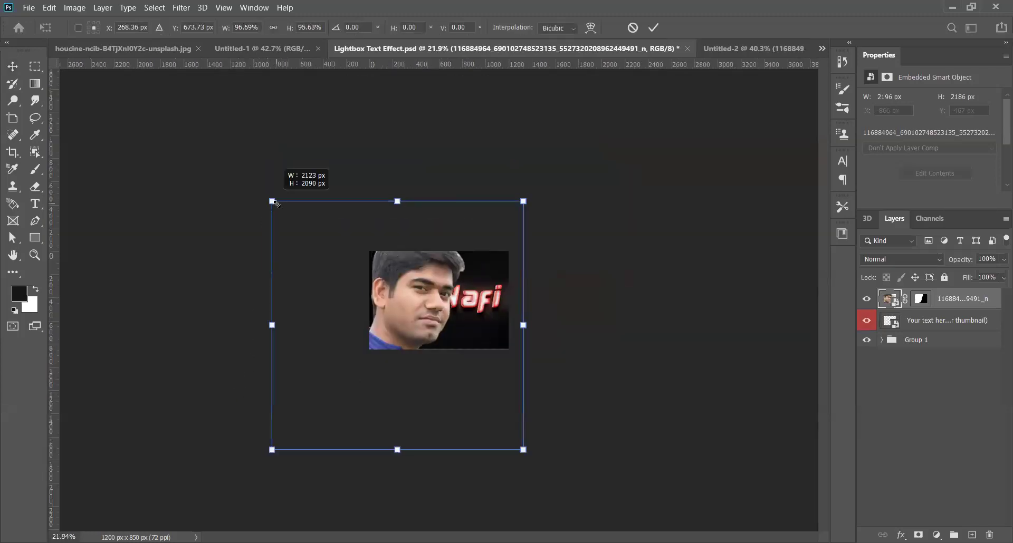
mouse_move(523, 451)
left_mouse_down()
mouse_move(457, 448)
mouse_move(408, 428)
left_mouse_up()
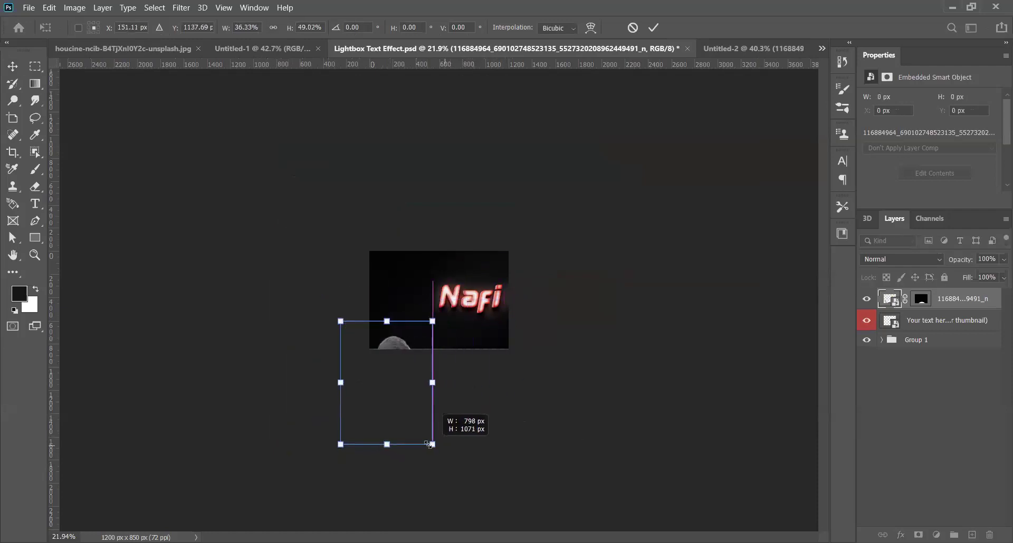
left_click_drag(415, 358, 425, 272)
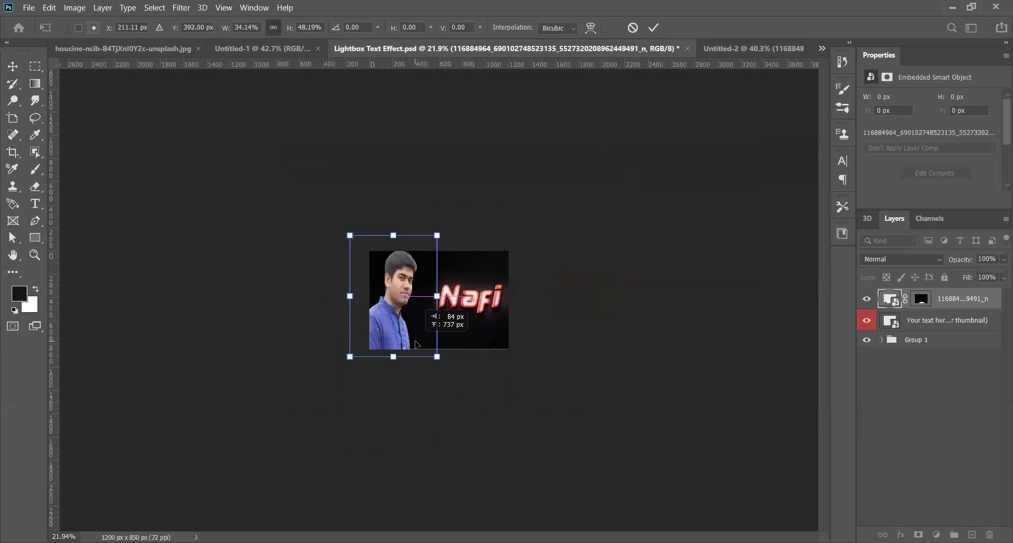
left_click_drag(352, 230, 353, 269)
Zoom in and fine-tune the photo's size and position left of the Nafi text
scroll(420, 310, "up", 1)
scroll(420, 310, "up", 2)
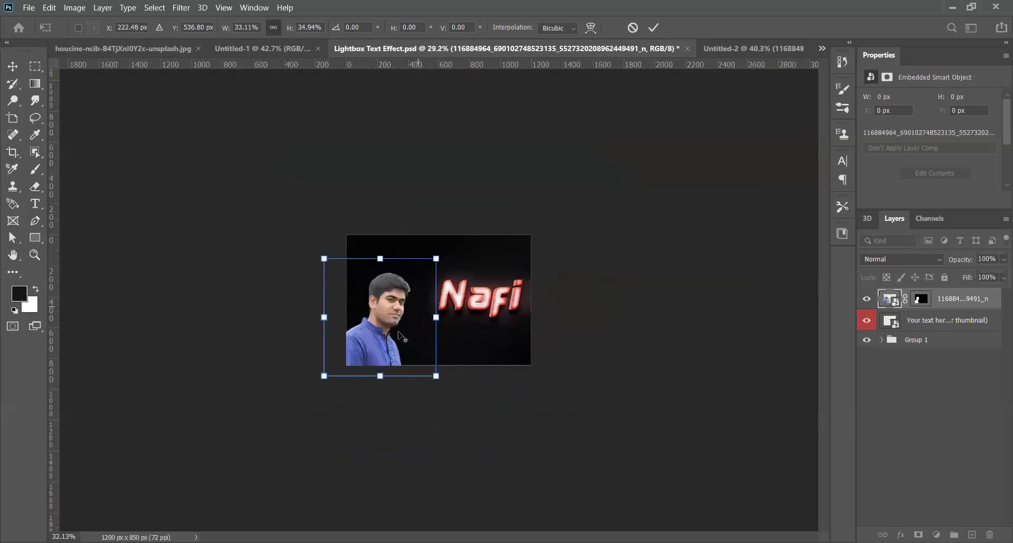
scroll(403, 337, "up", 1)
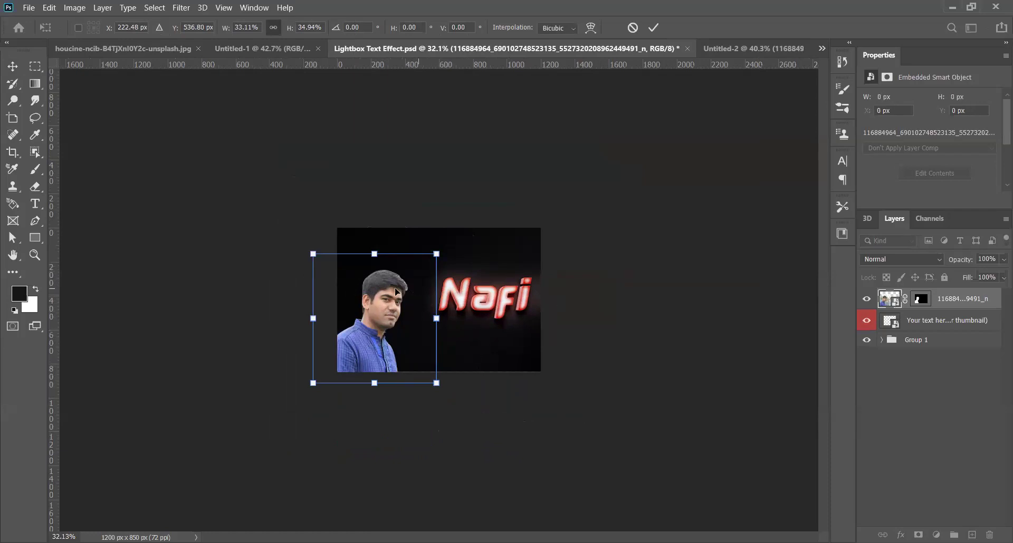
left_click_drag(390, 312, 393, 296)
key("ctrl+plus")
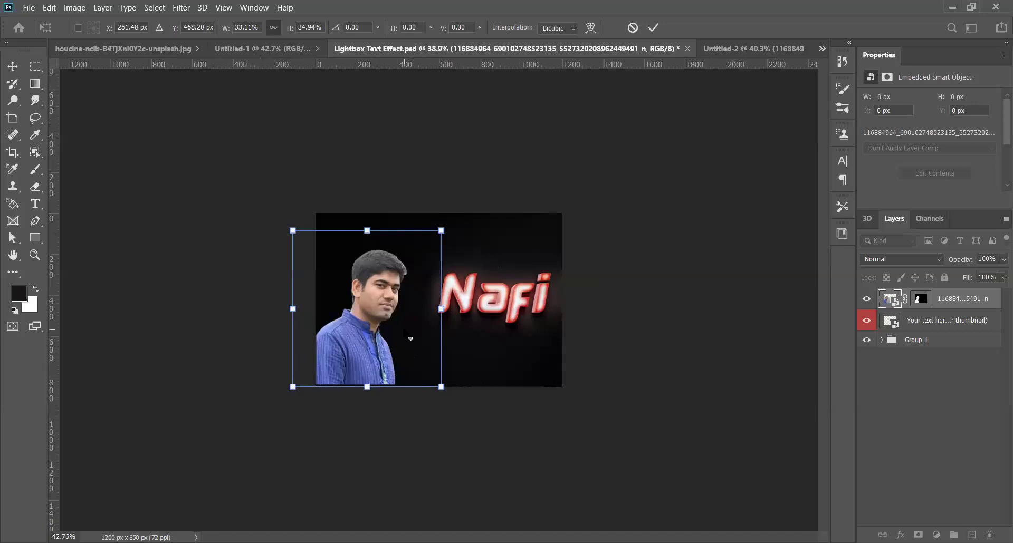
key("ctrl+plus")
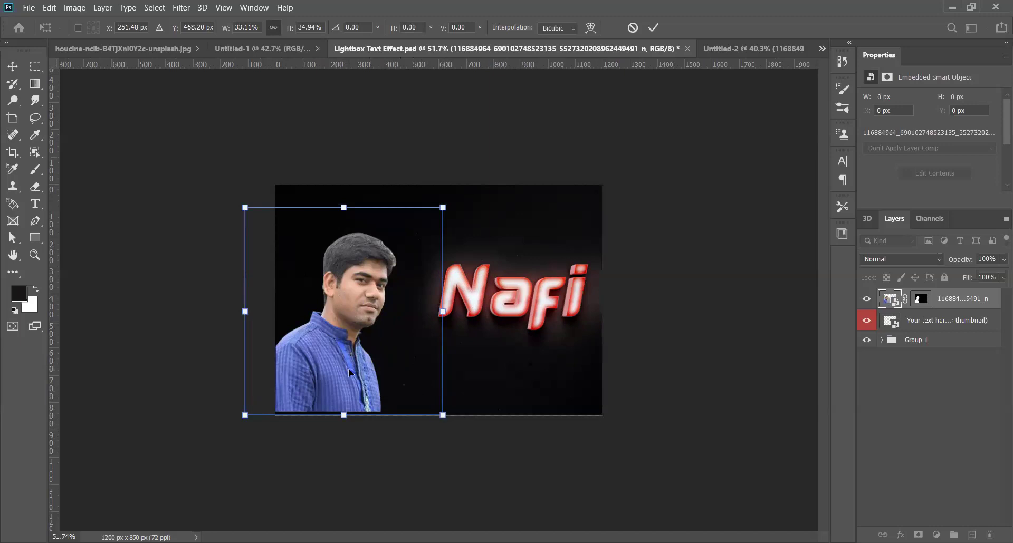
left_click_drag(343, 366, 347, 377)
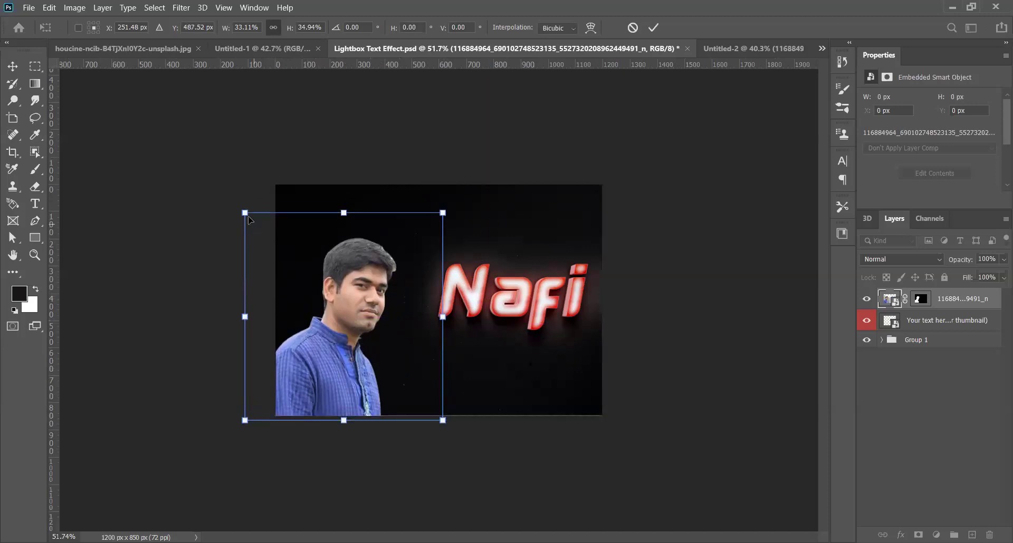
left_click_drag(244, 213, 205, 184)
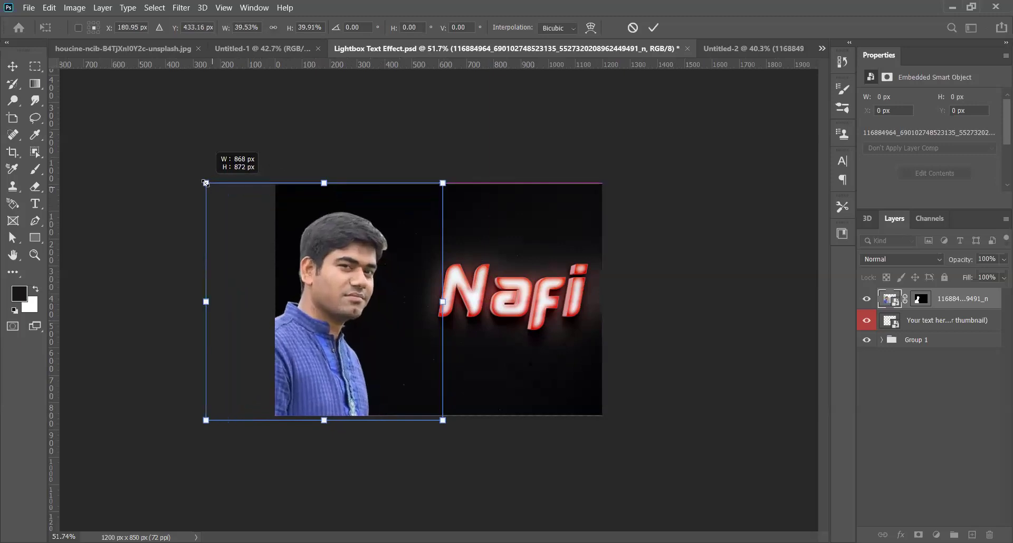
left_click_drag(335, 324, 353, 325)
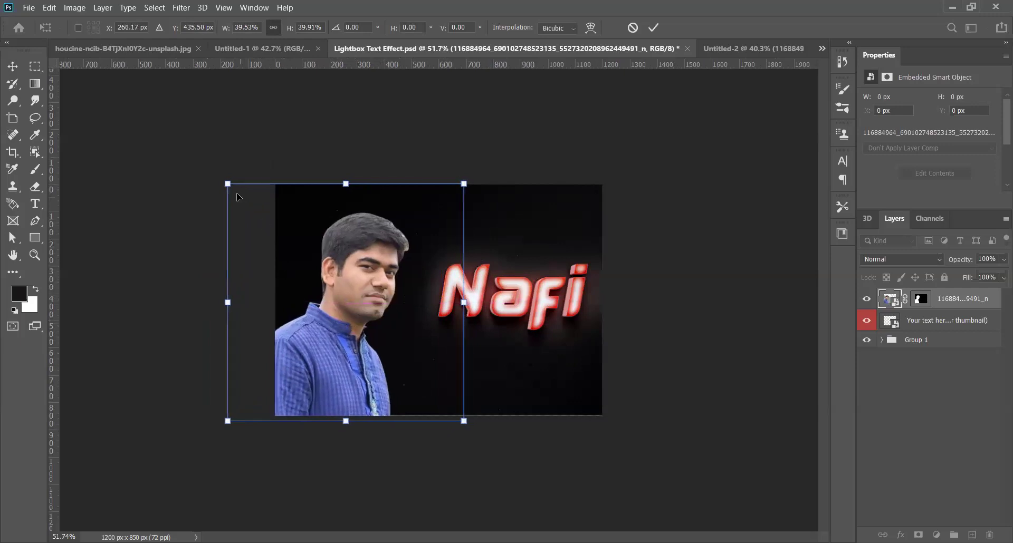
left_click_drag(227, 185, 214, 166)
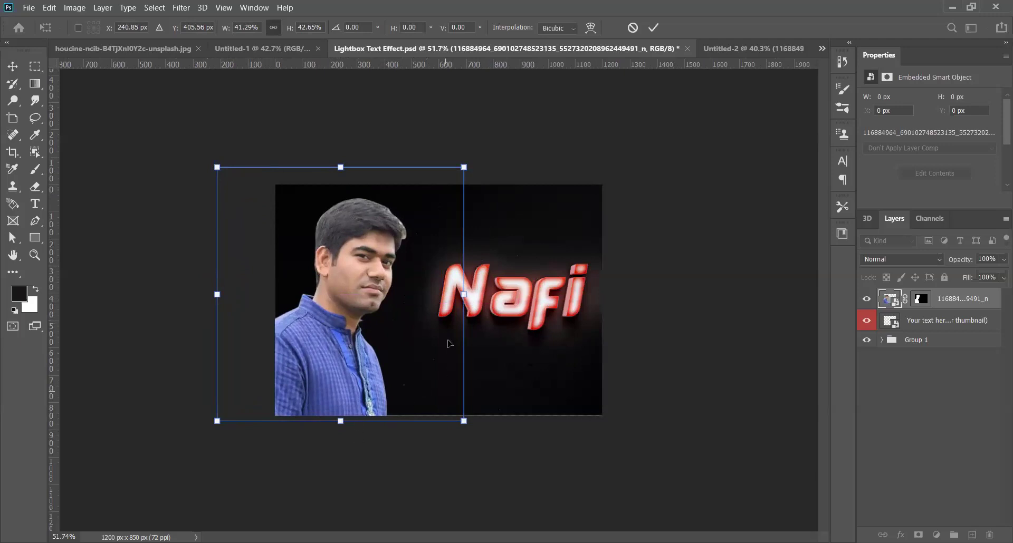
Cancel the pending transform and reposition the man's photo with the Move tool
left_click(633, 28)
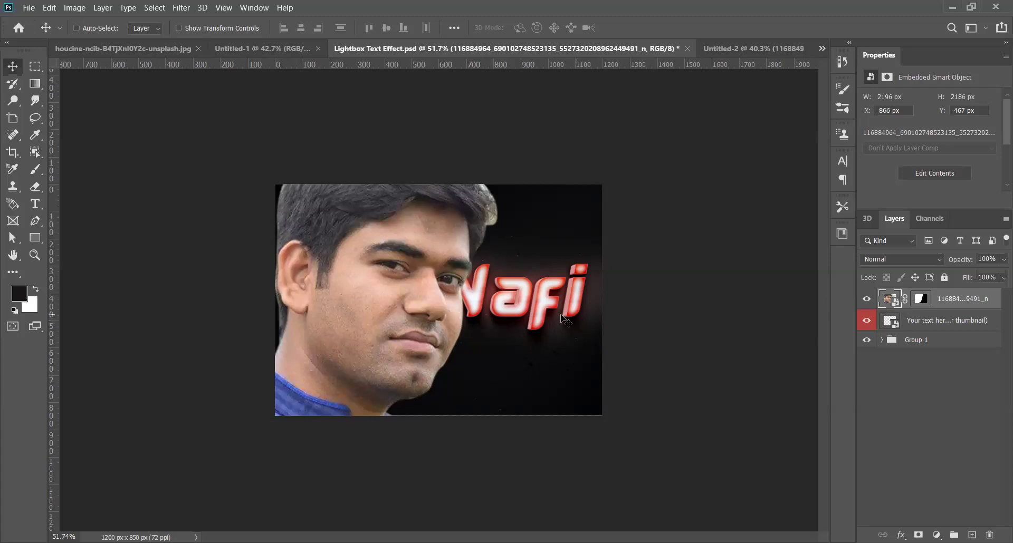
left_click_drag(397, 334, 420, 365)
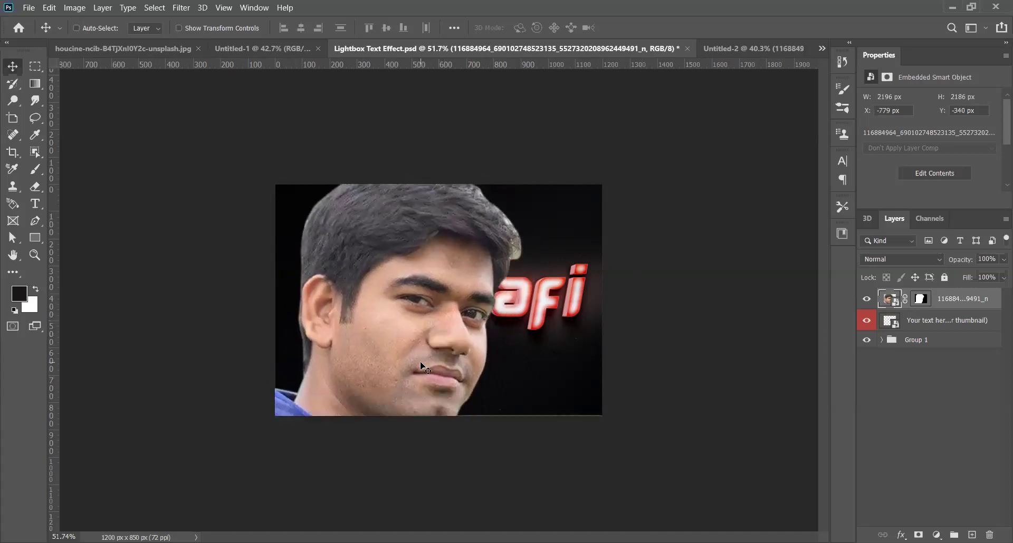
key("ctrl+z")
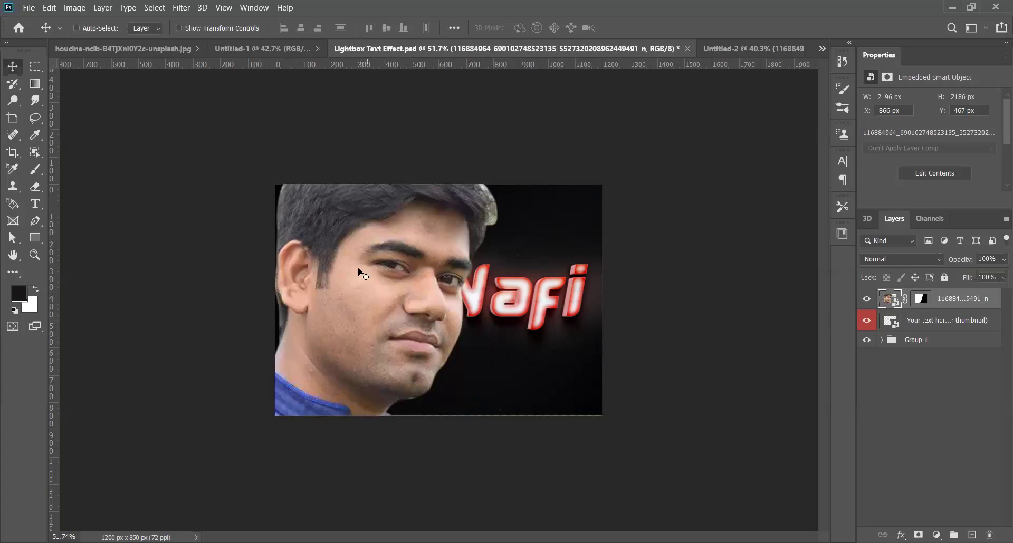
left_click_drag(358, 294, 395, 314)
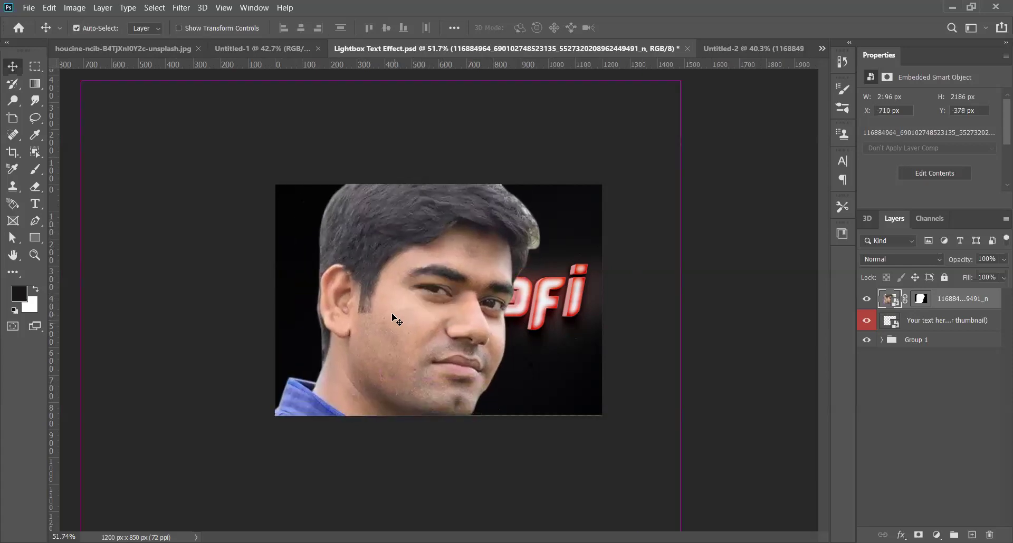
Scale the photo proportionally to about 41% beside Nafi and commit the transform
key("ctrl+t")
key("ctrl+minus")
key("ctrl+minus")
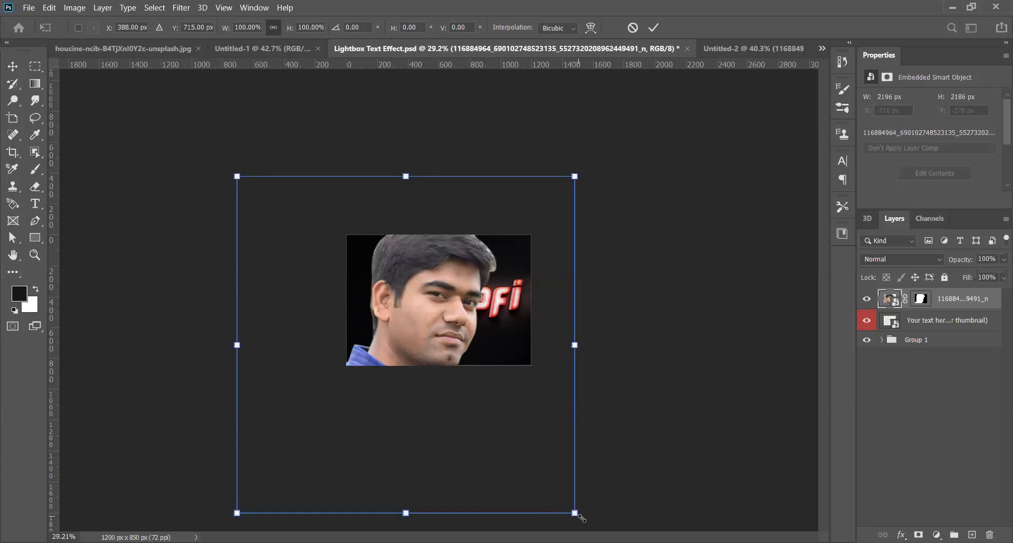
mouse_move(575, 512)
left_mouse_down()
mouse_move(440, 358)
mouse_move(395, 334)
left_mouse_up()
left_click_drag(322, 286, 396, 329)
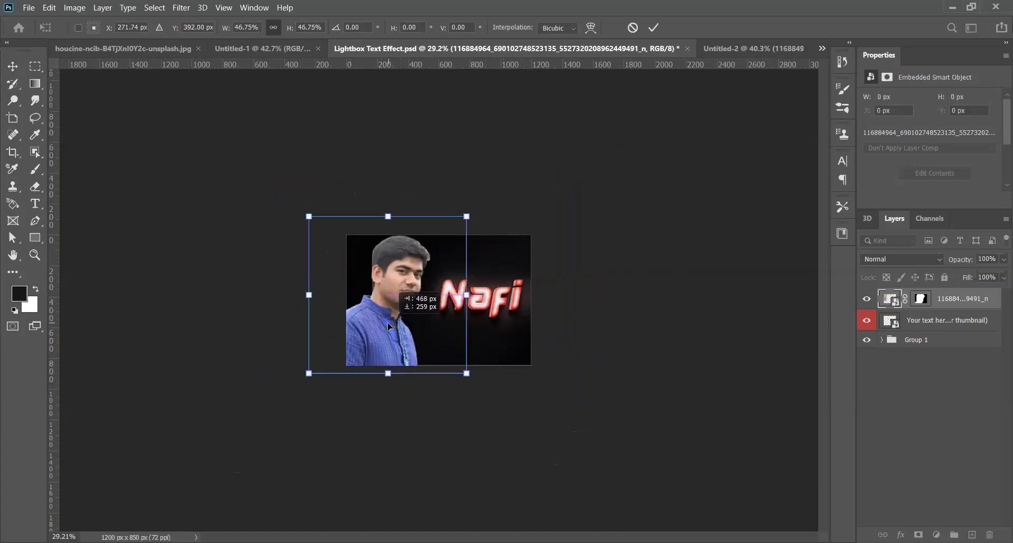
left_click_drag(467, 374, 438, 344)
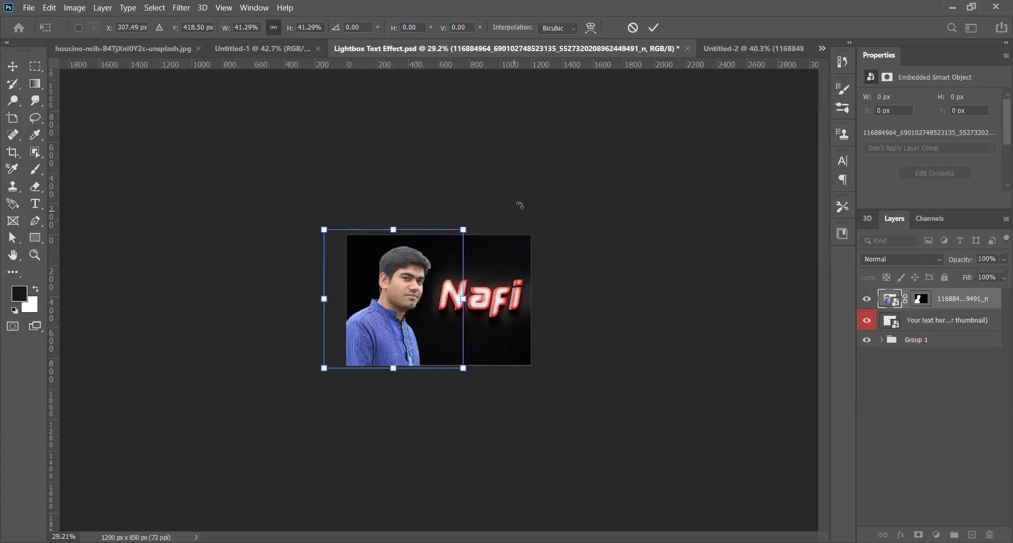
left_click(654, 27)
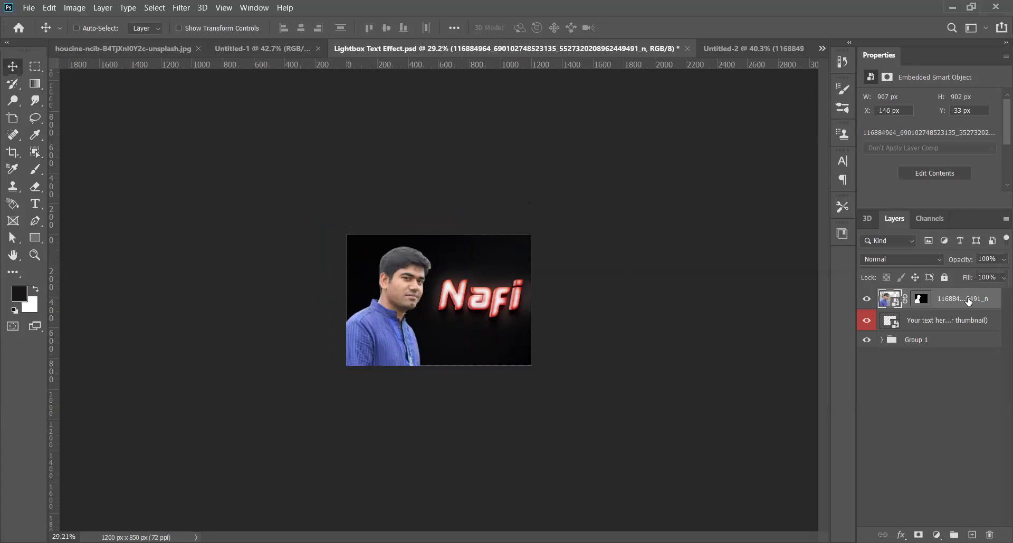
Enable a Color Overlay at roughly 30% opacity in the photo layer's Layer Style
scroll(533, 337, "up", 1)
scroll(534, 337, "up", 2)
scroll(537, 338, "up", 2)
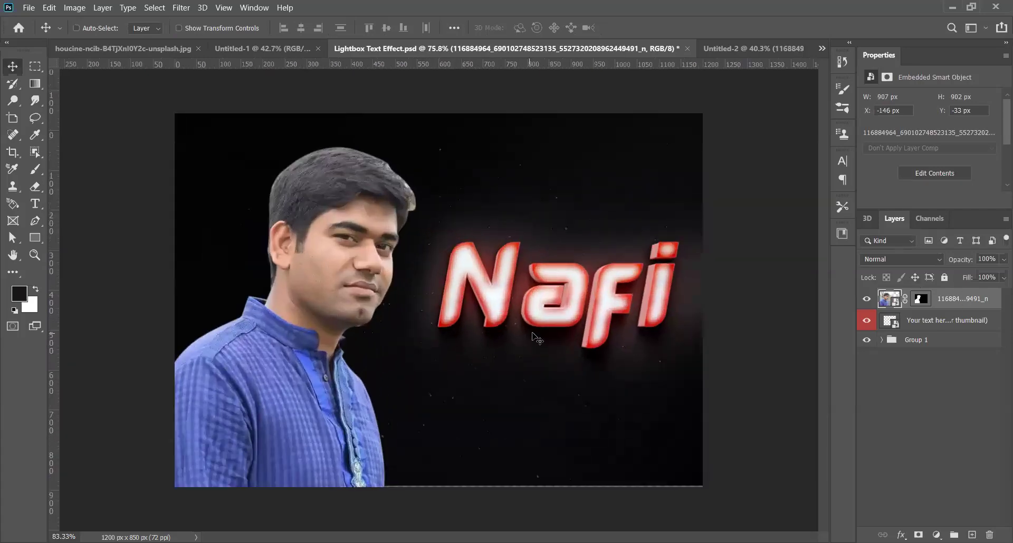
double_click(979, 300)
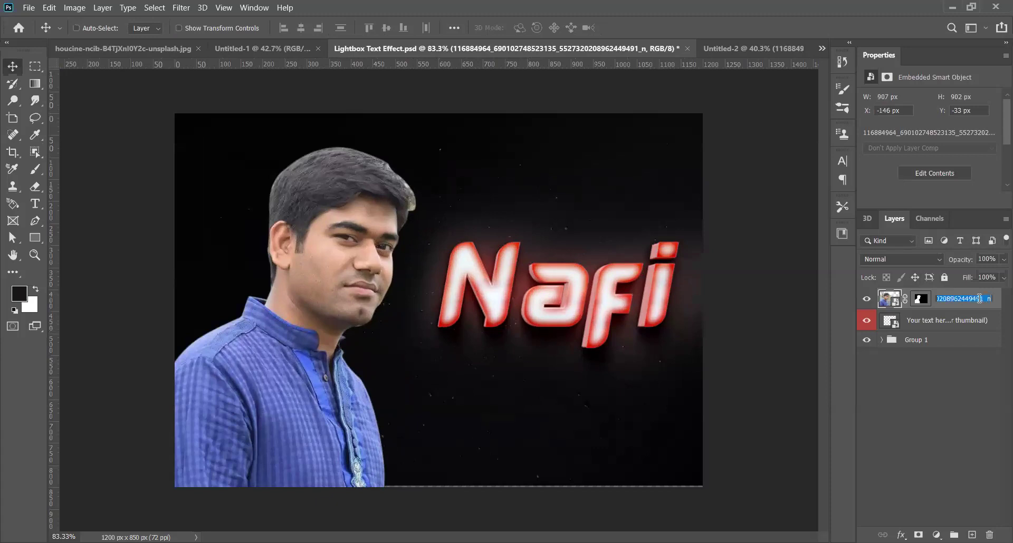
key("Return")
double_click(995, 305)
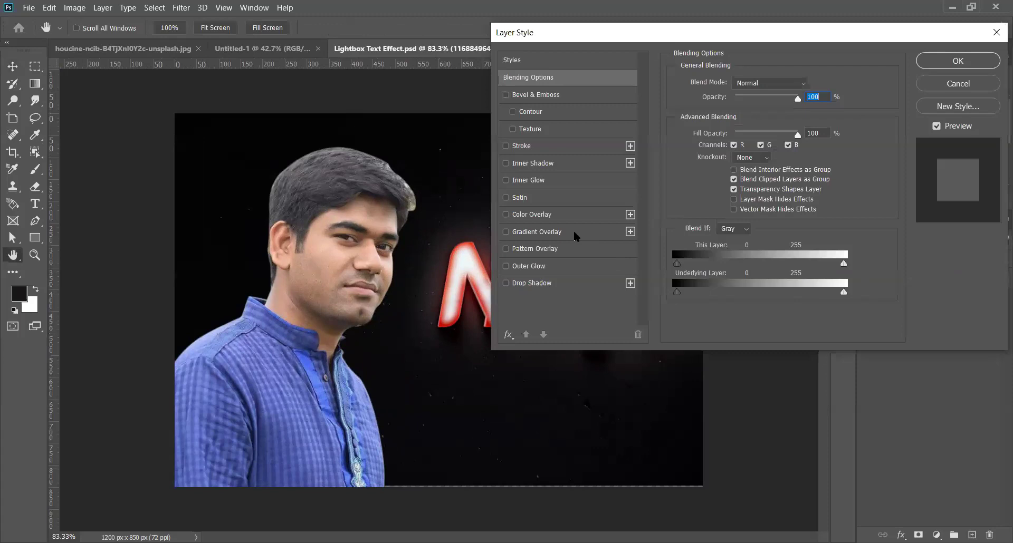
left_click(570, 215)
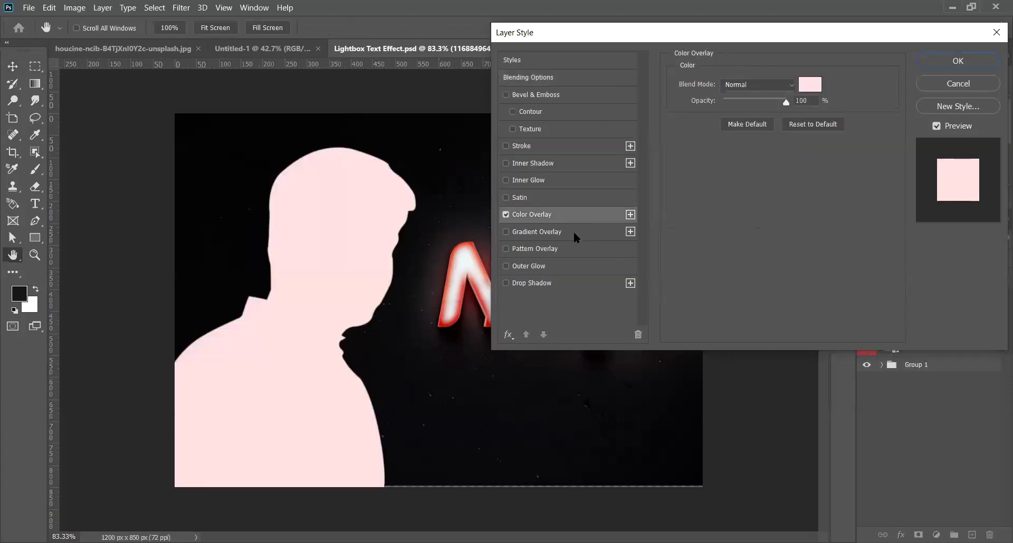
left_click(573, 232)
left_click(574, 217)
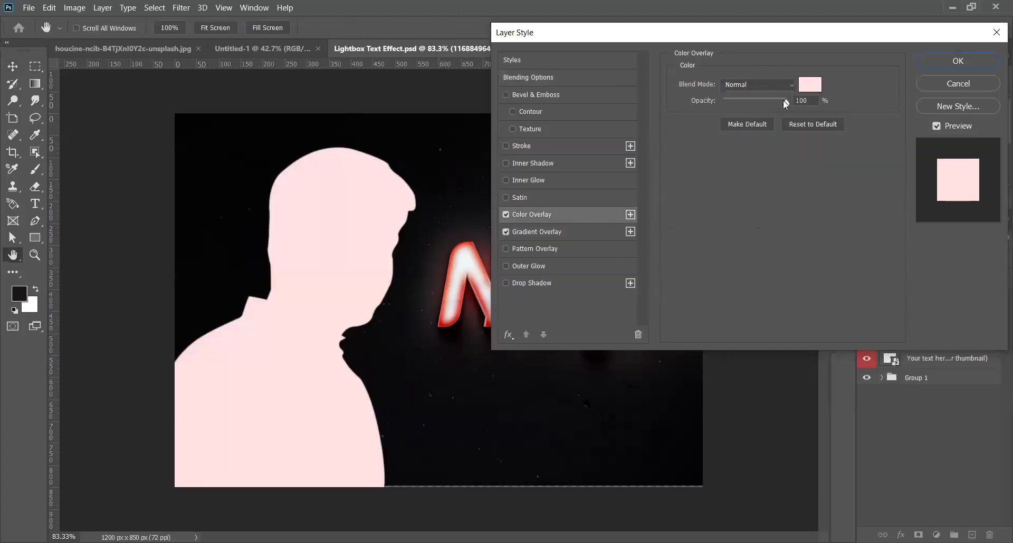
left_click_drag(786, 104, 744, 103)
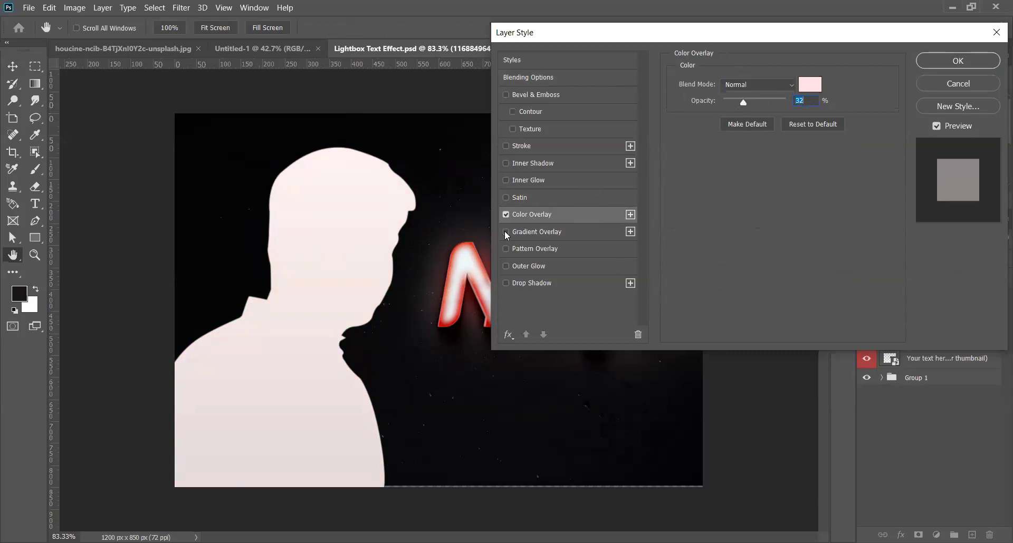
left_click(506, 232)
Sample the Nafi red as the overlay colour, lower opacity to about 21%, and apply
left_click(810, 84)
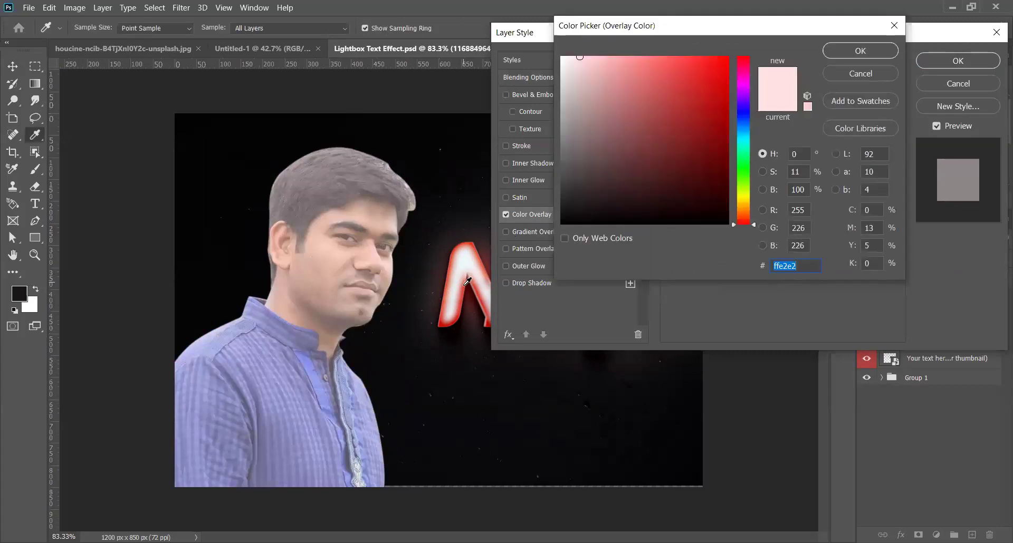
left_click(482, 249)
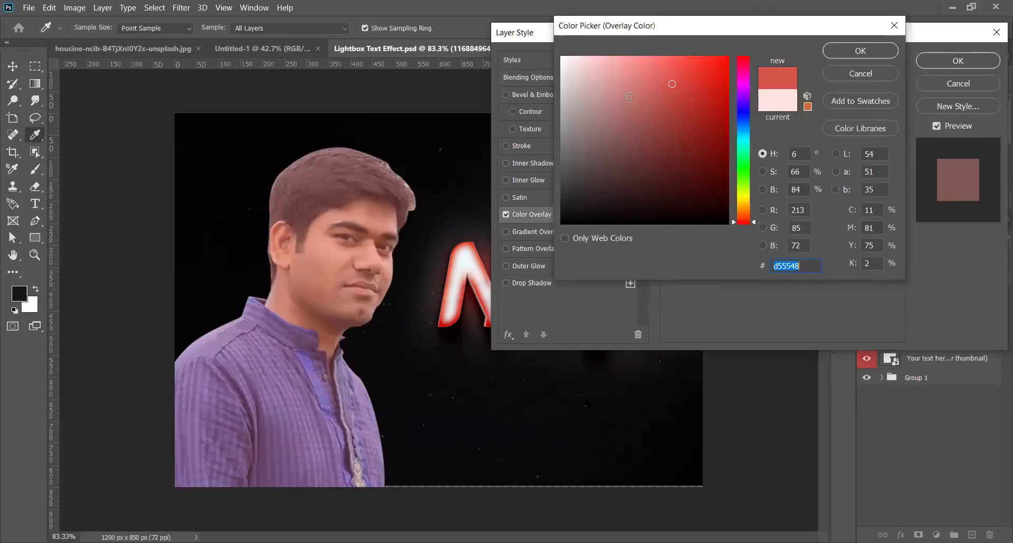
left_click(837, 52)
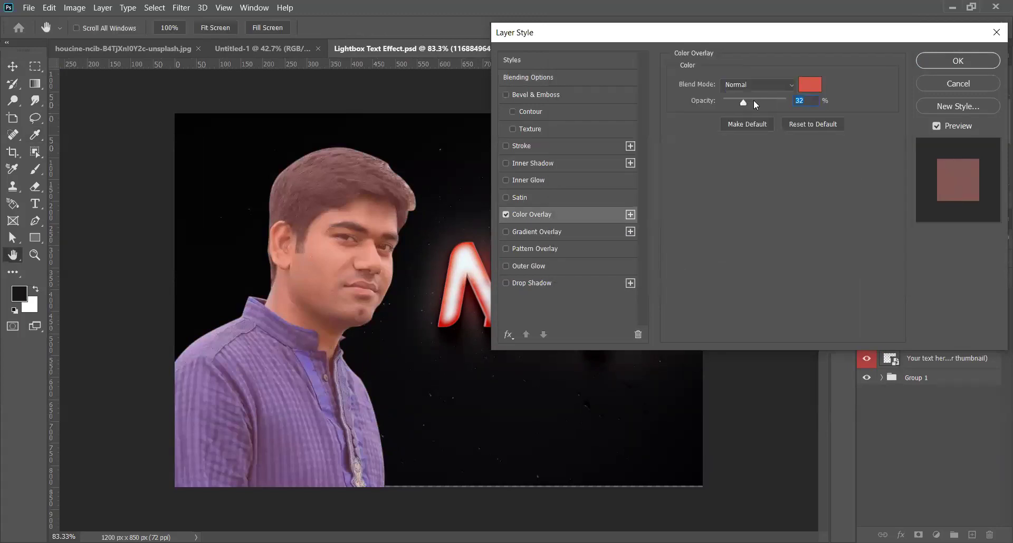
mouse_move(743, 104)
left_mouse_down()
mouse_move(756, 103)
mouse_move(736, 105)
left_mouse_up()
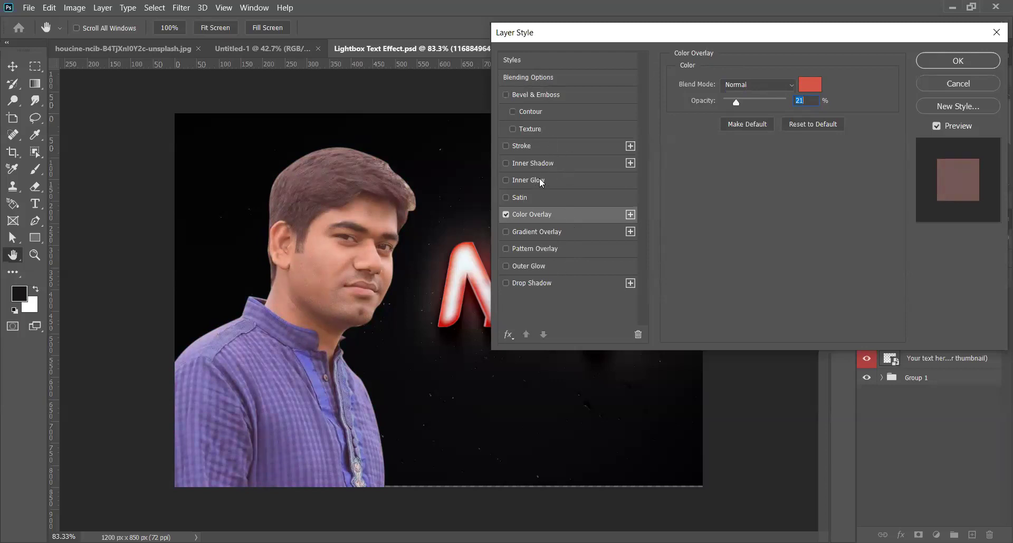
left_click(945, 60)
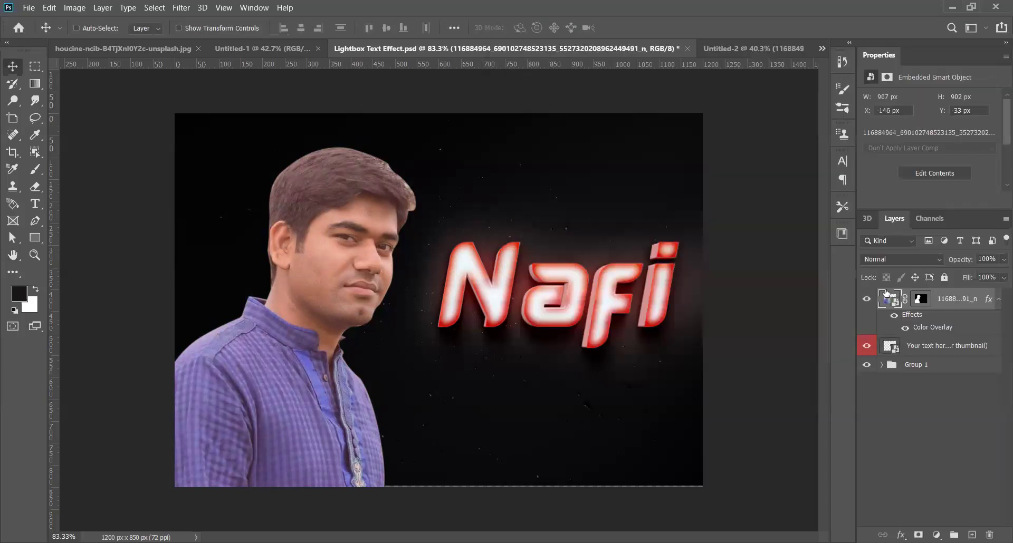
double_click(896, 305)
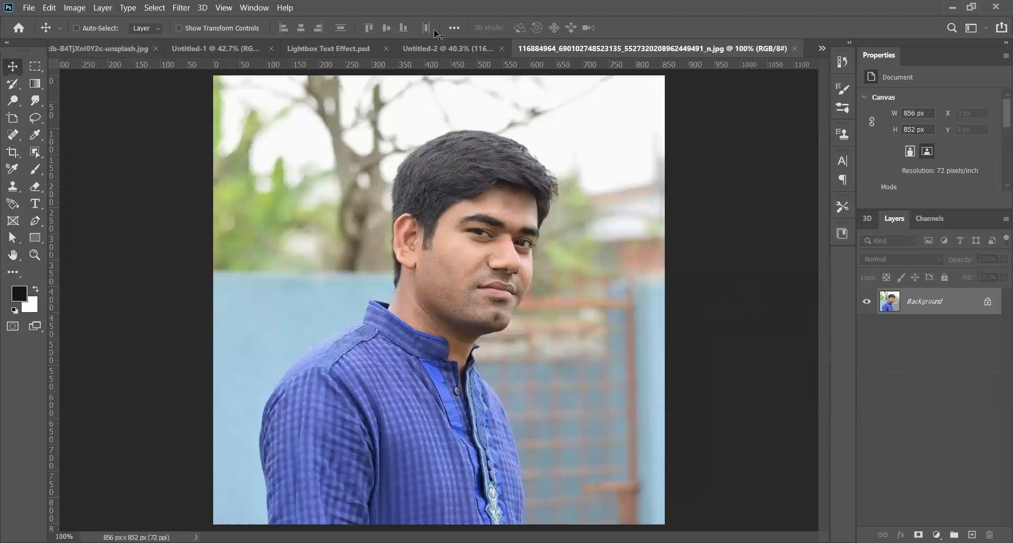
left_click(794, 48)
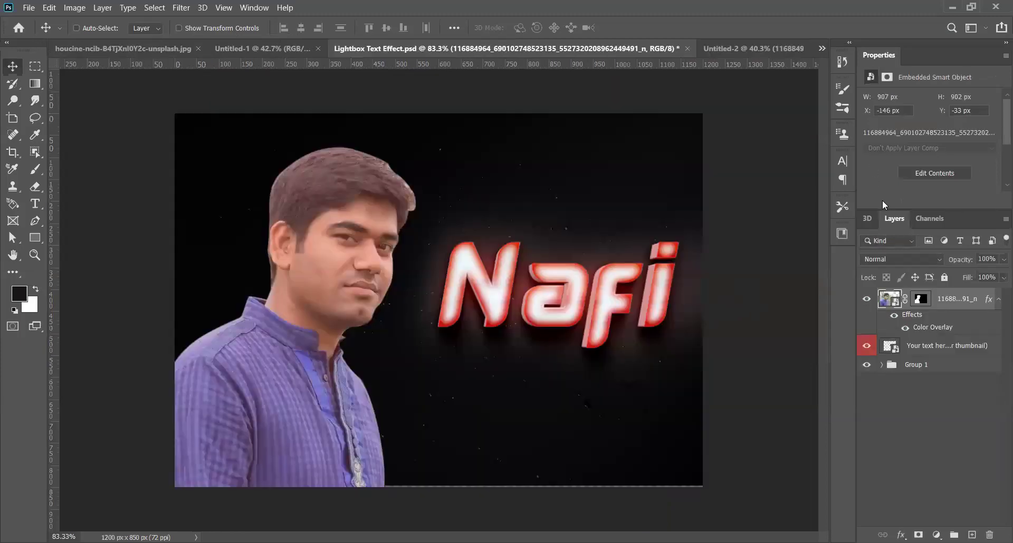
left_click(923, 299)
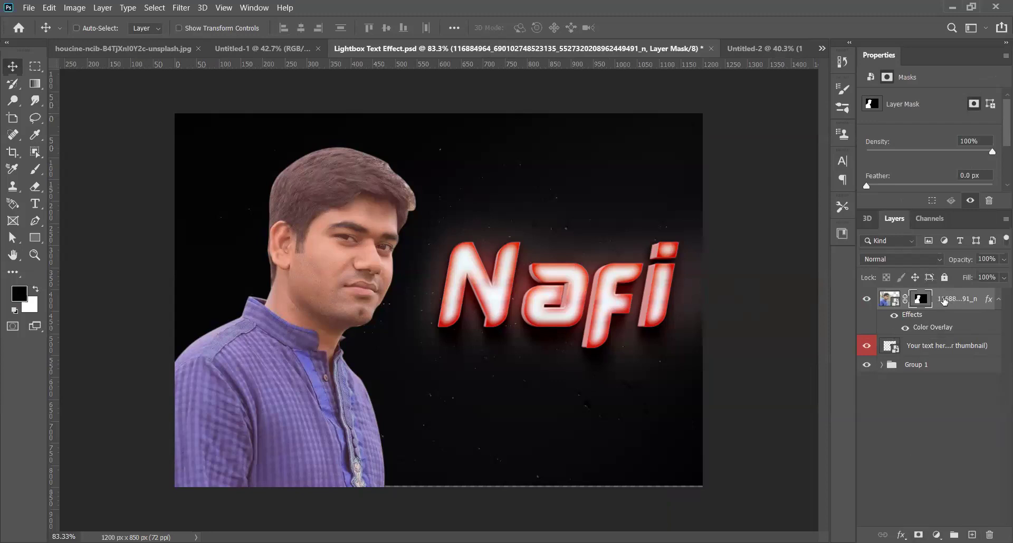
left_click(889, 300)
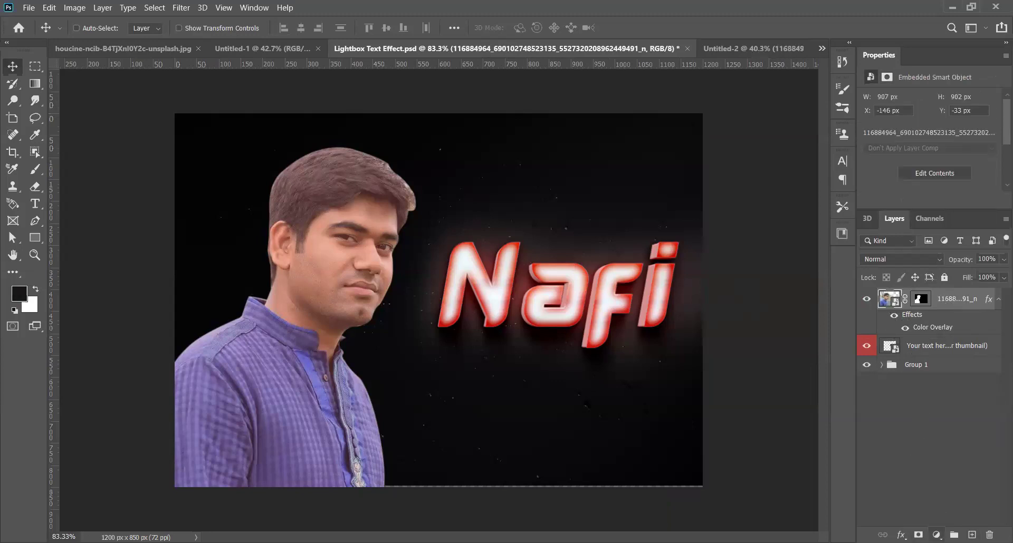
left_click(937, 535)
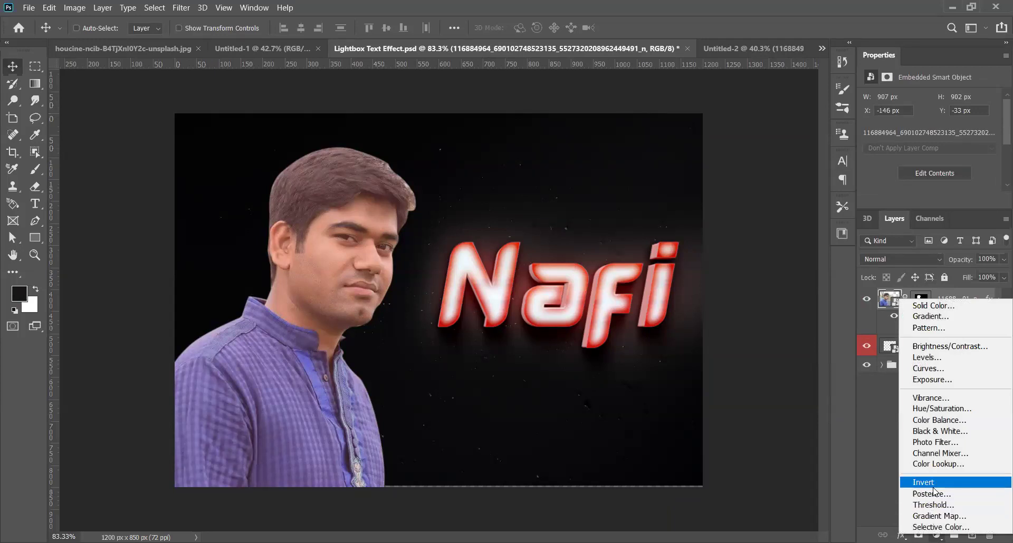
left_click(937, 506)
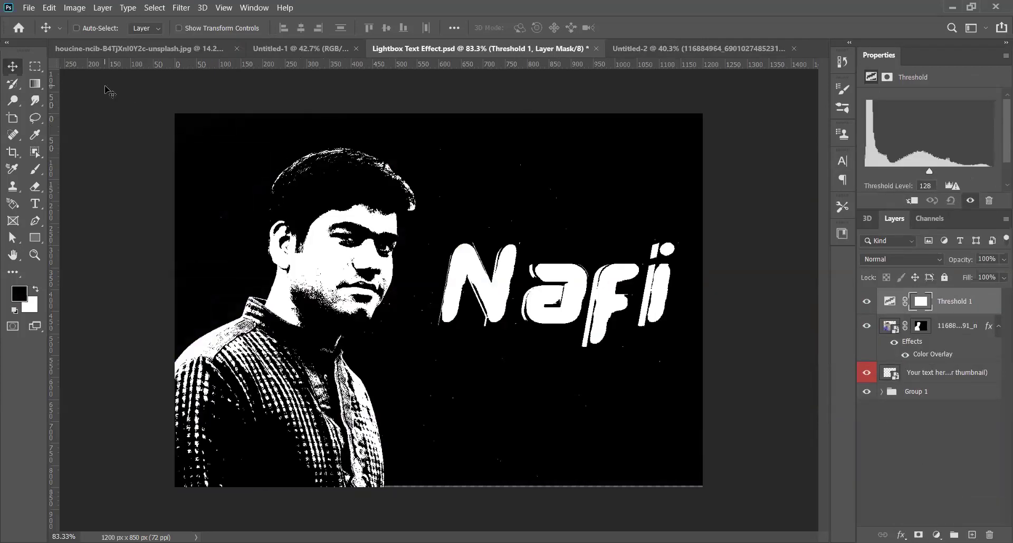
key("ctrl")
key("ctrl+z")
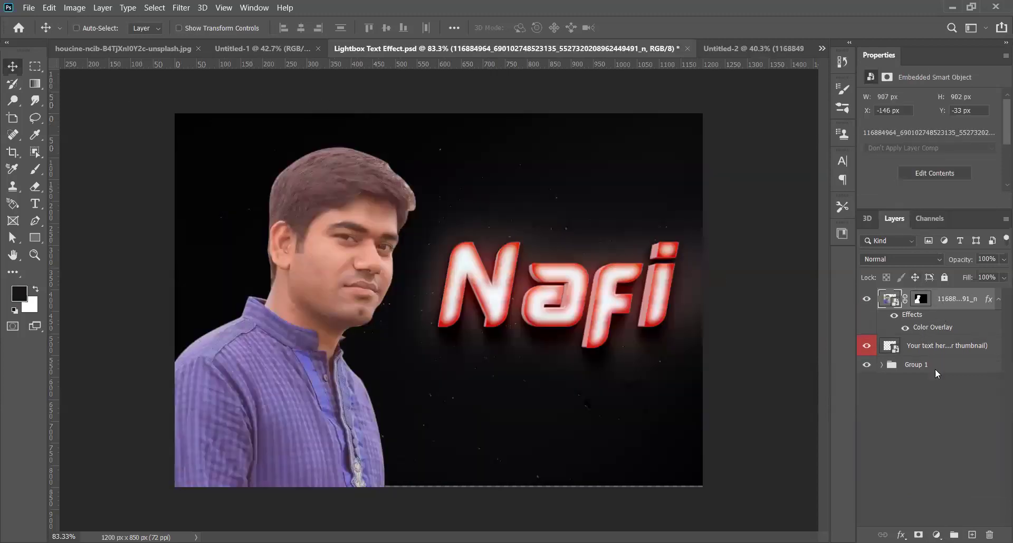
Add a Curves adjustment layer and shape an S-curve that deepens the shadows
left_click(937, 534)
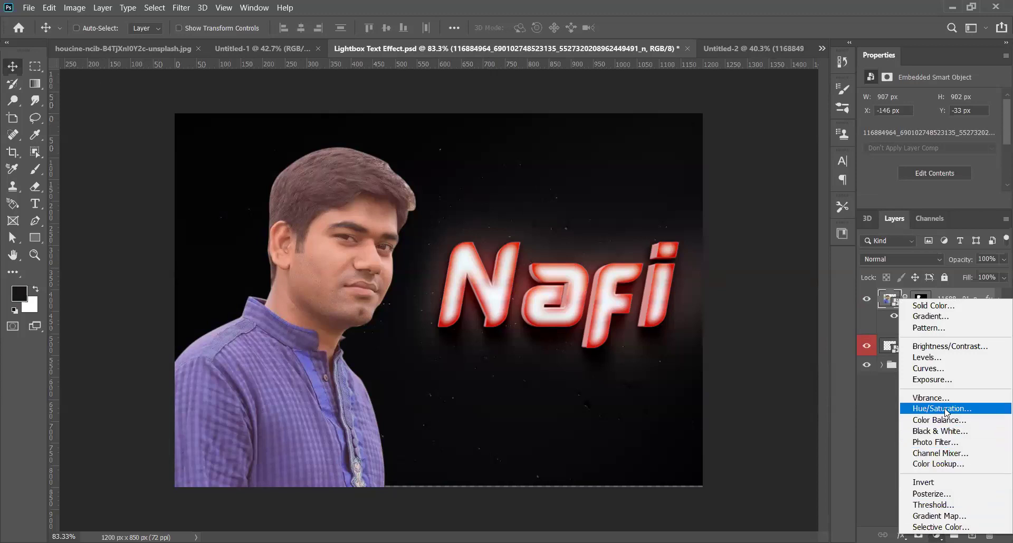
left_click(950, 368)
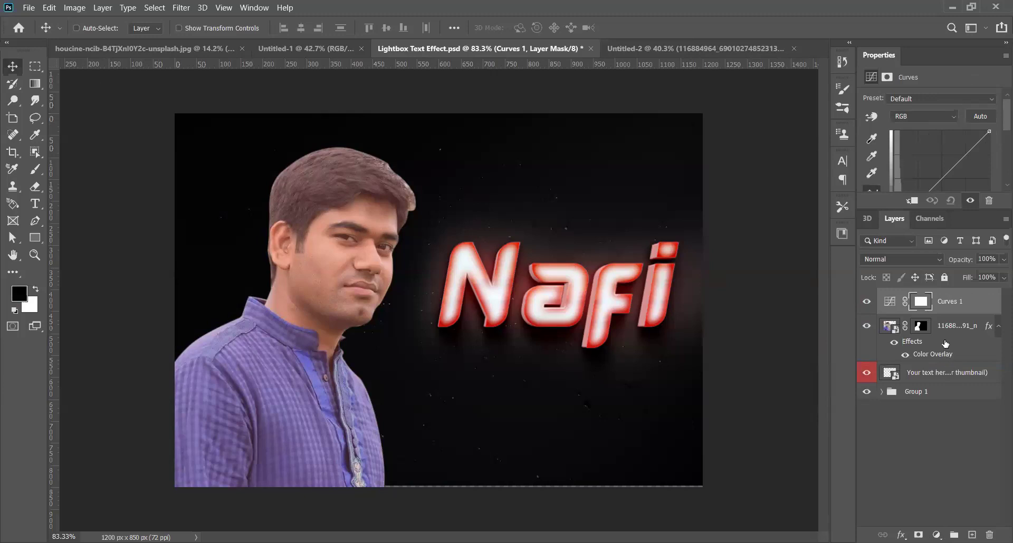
left_click_drag(928, 191, 961, 190)
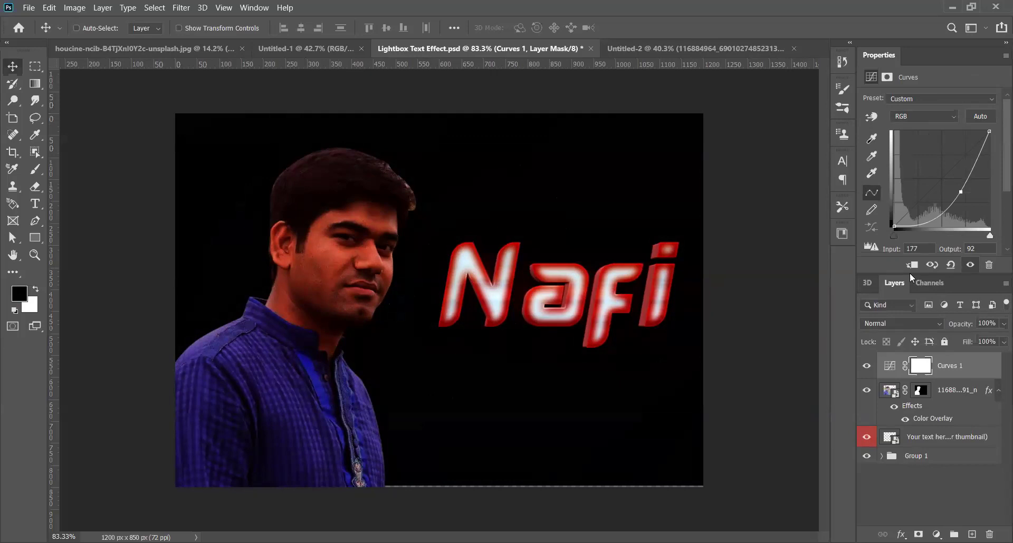
left_click_drag(935, 215, 946, 228)
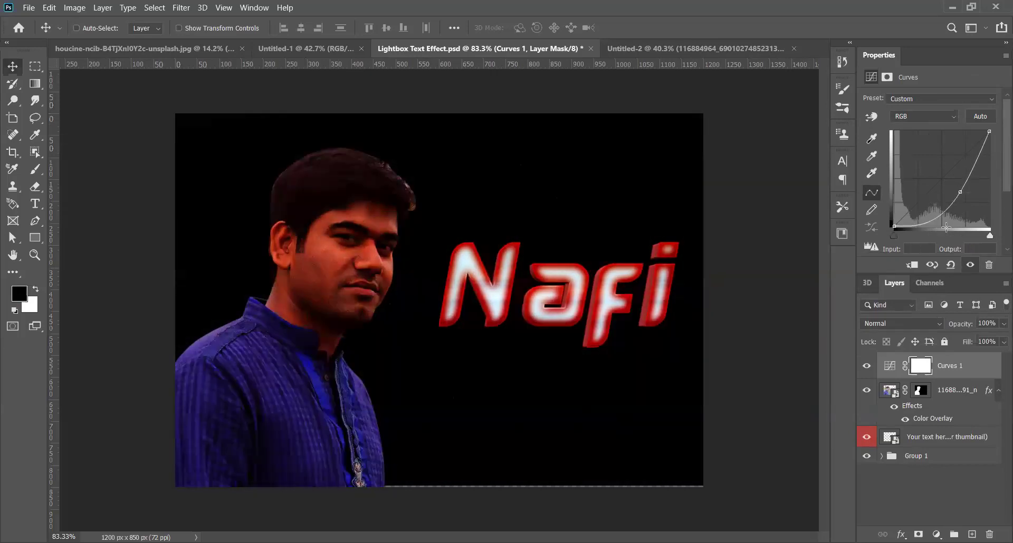
left_click(967, 169)
left_click_drag(967, 169, 971, 171)
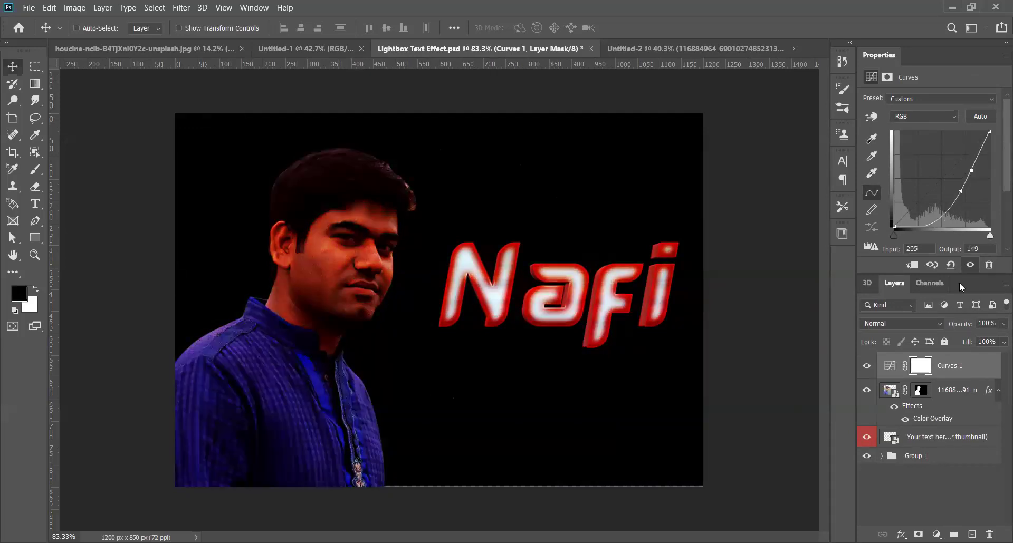
Clip Curves 1 to the man's photo and refine its lower, upper and highlight points
right_click(987, 364)
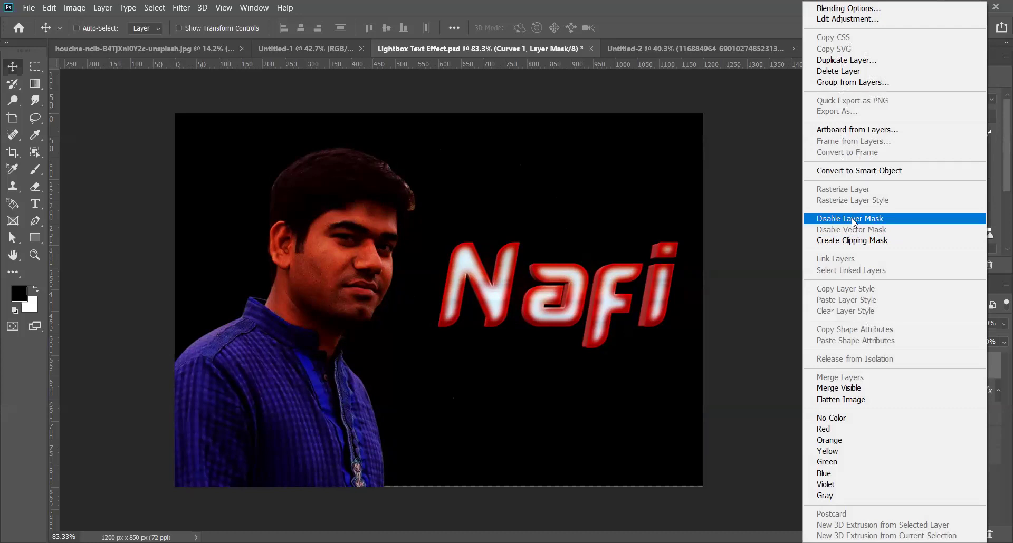
left_click(852, 240)
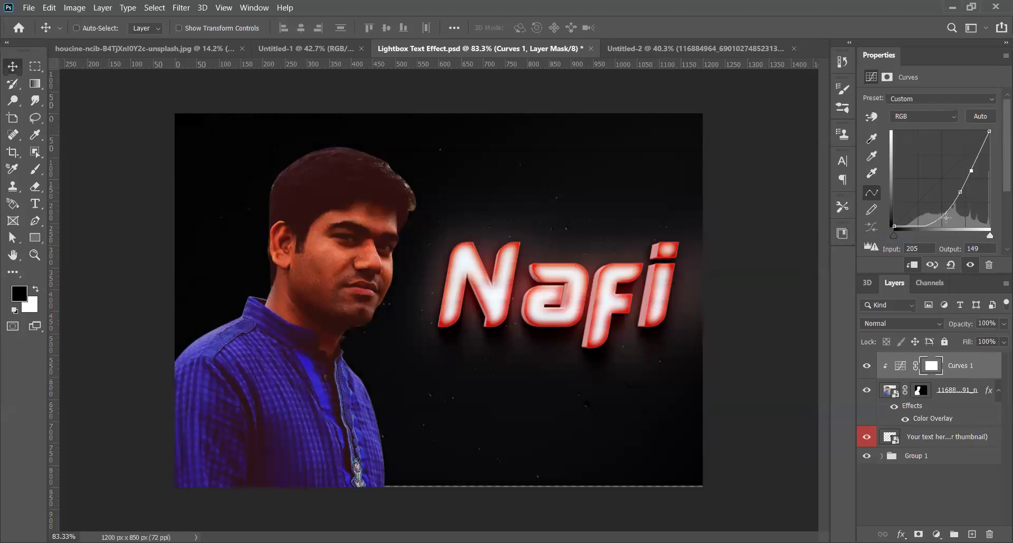
left_click_drag(943, 214, 949, 216)
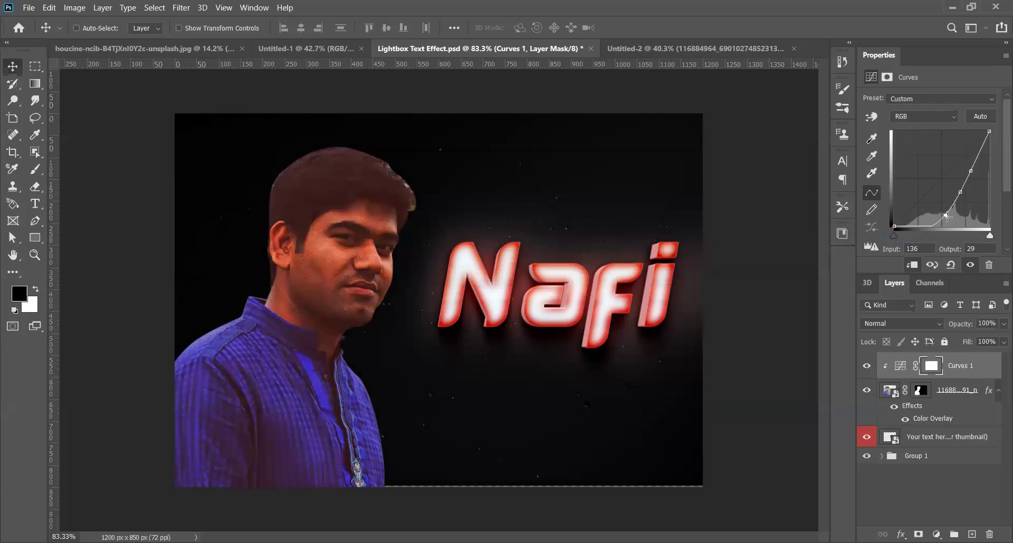
mouse_move(948, 216)
left_mouse_down()
mouse_move(963, 226)
mouse_move(952, 246)
left_mouse_up()
mouse_move(918, 213)
left_mouse_down()
mouse_move(918, 201)
mouse_move(936, 224)
left_mouse_up()
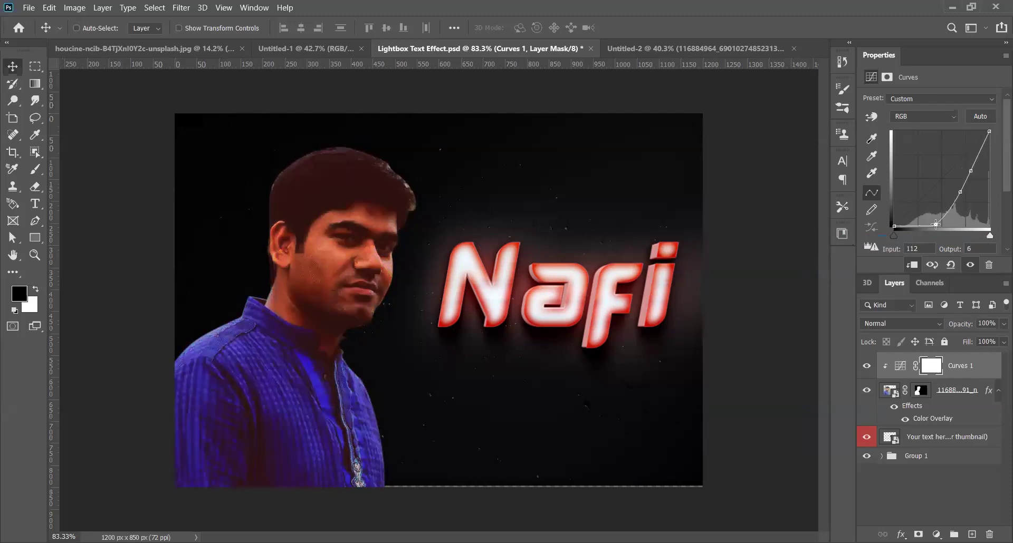
left_click_drag(971, 171, 959, 197)
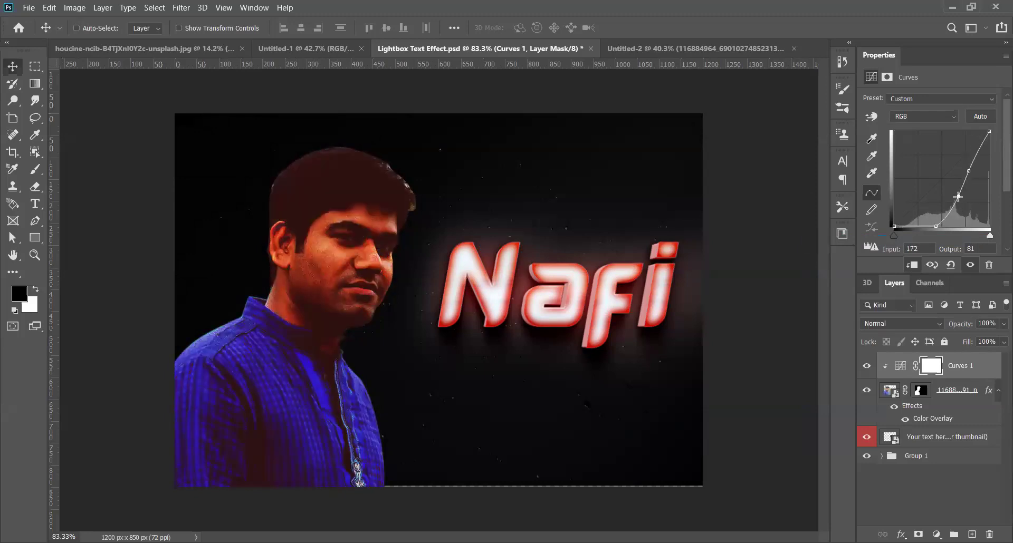
left_click(974, 155)
key("Delete")
left_click(977, 155)
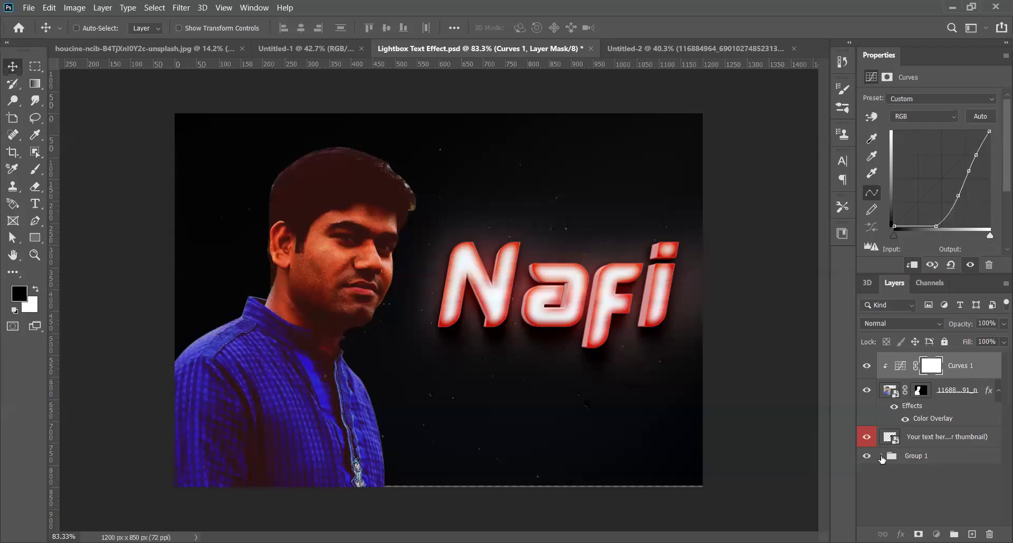
Hide the Bg layer in Group 1 and set Color Fill 1 to 100% opacity
left_click(881, 457)
scroll(897, 467, "down", 3)
left_click(867, 516)
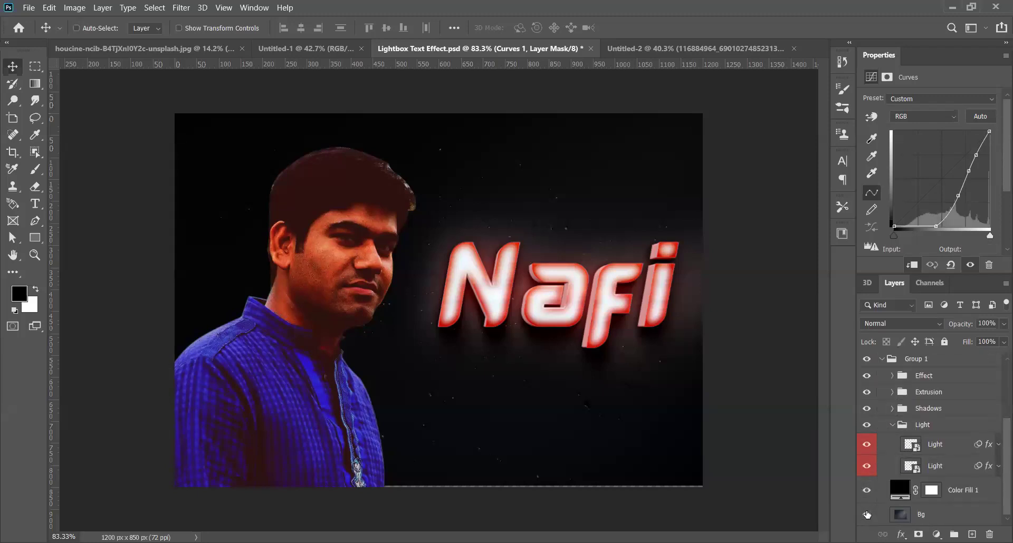
left_click(865, 492)
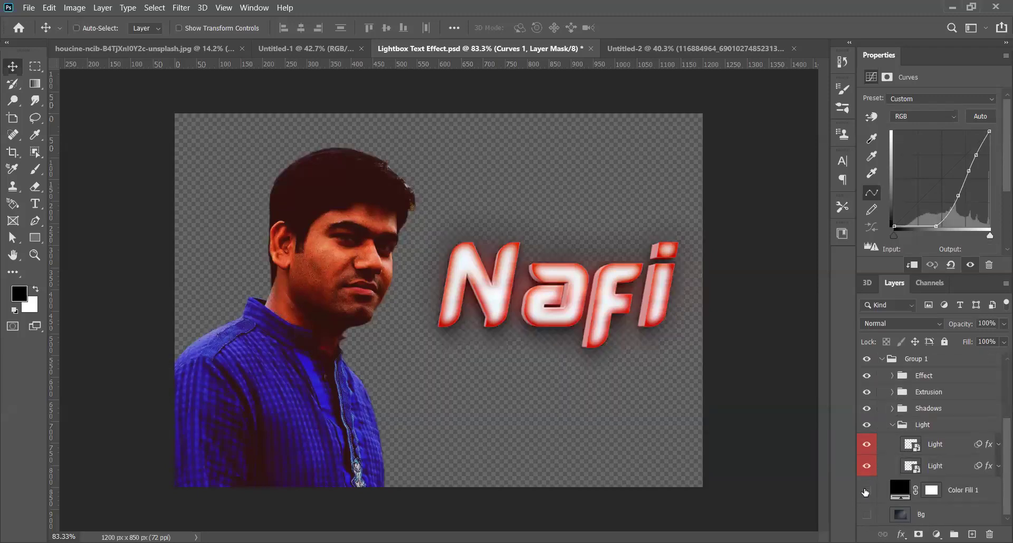
left_click(865, 492)
left_click(959, 490)
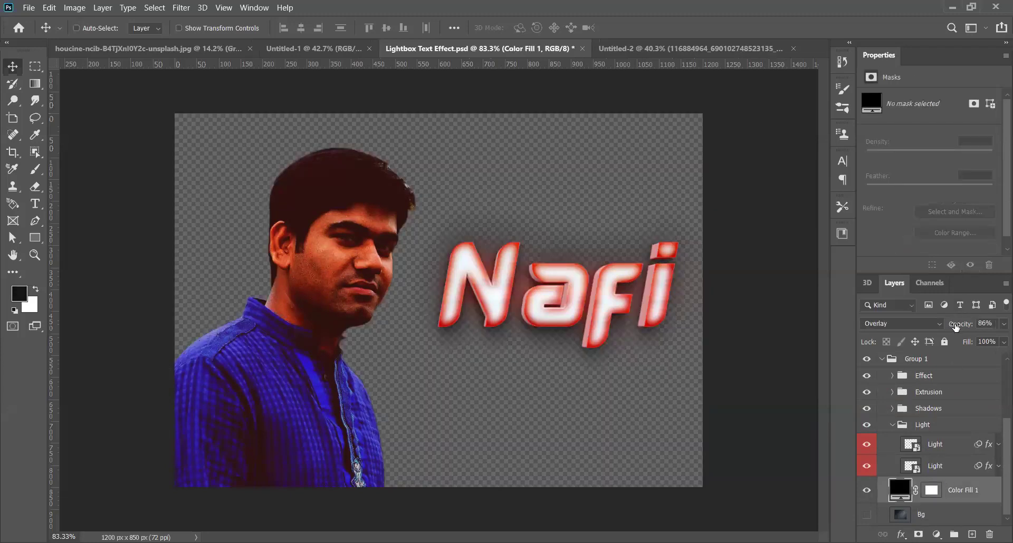
left_click(987, 324)
type("100")
key("Return")
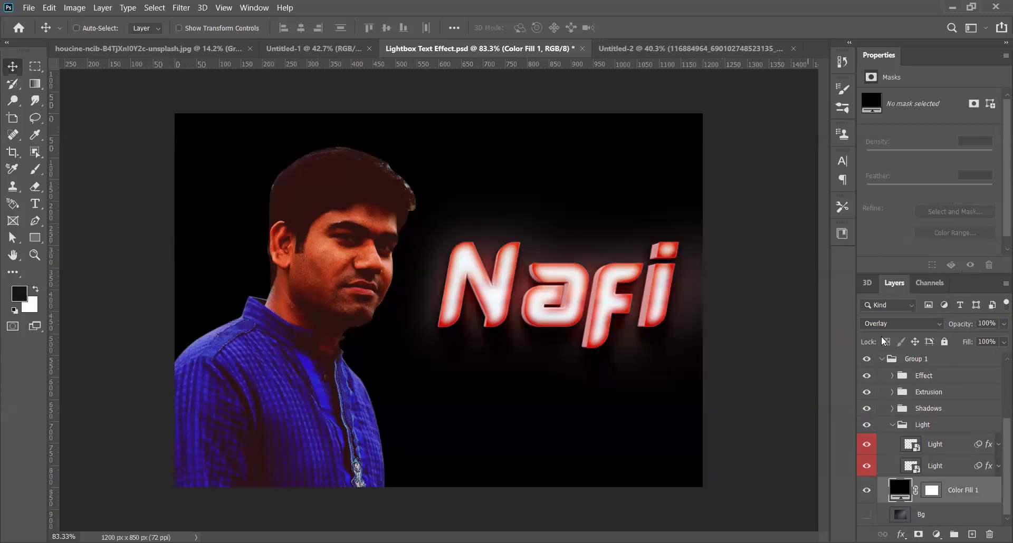
Pull Curves 1's white input inward and reset its black input to 0
left_click(882, 359)
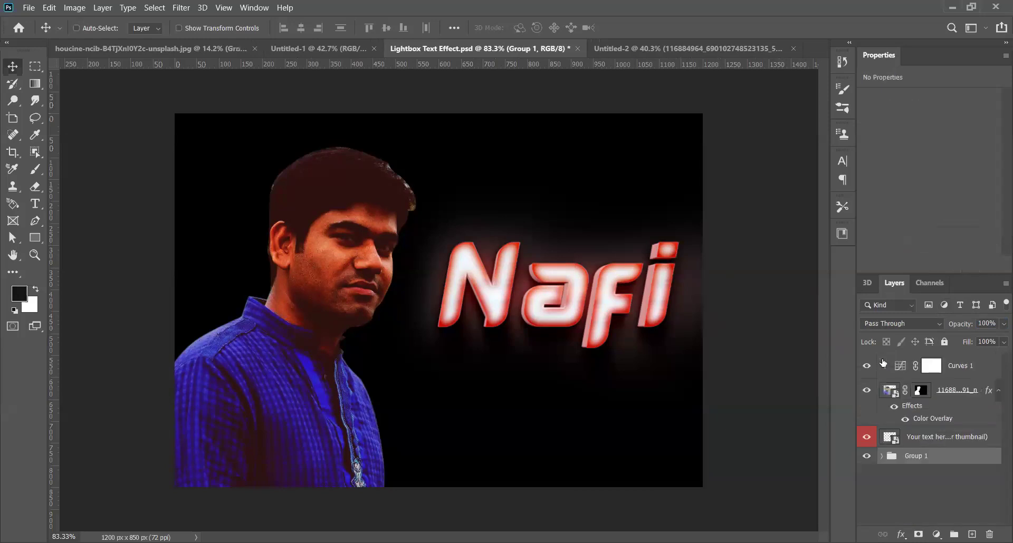
left_click(878, 393)
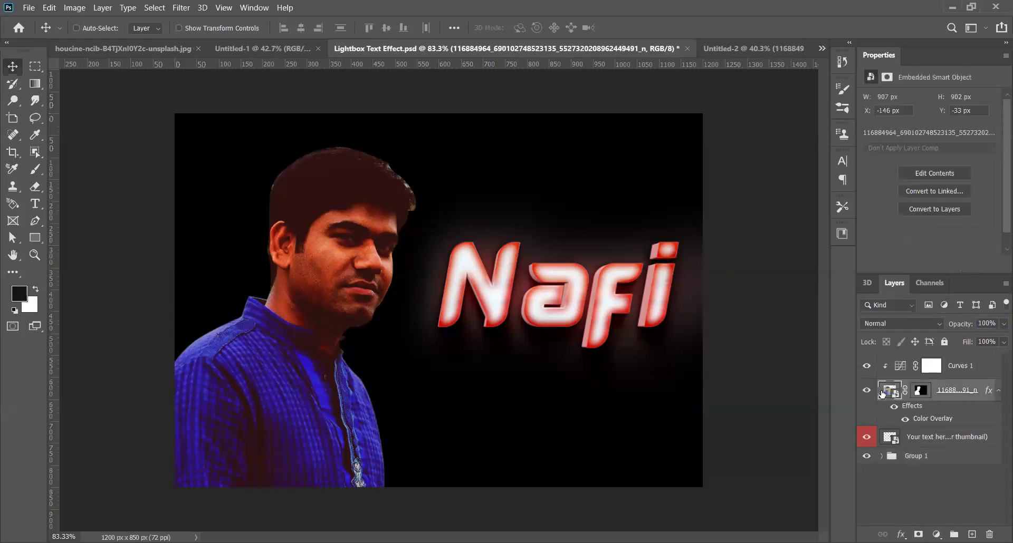
left_click(899, 365)
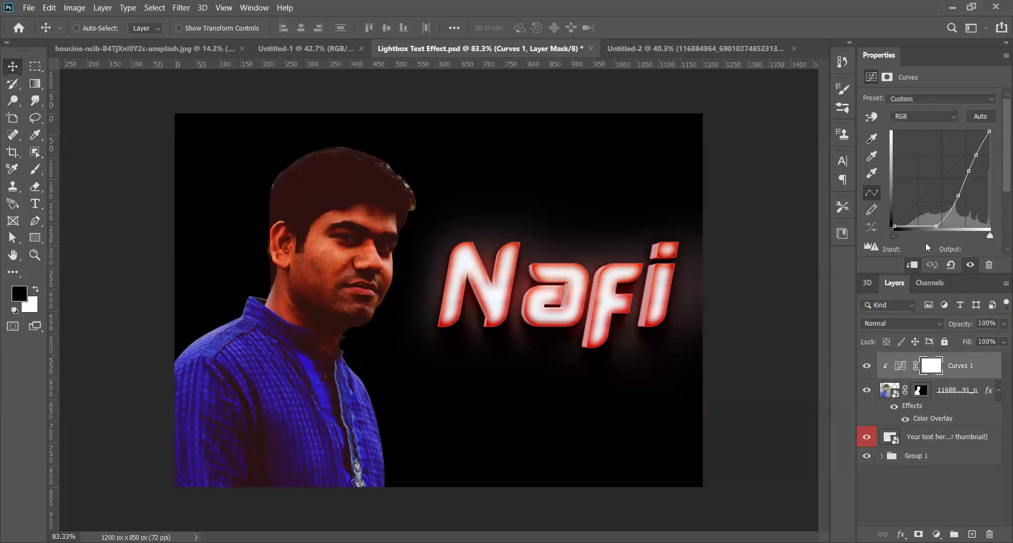
left_click_drag(990, 236, 971, 237)
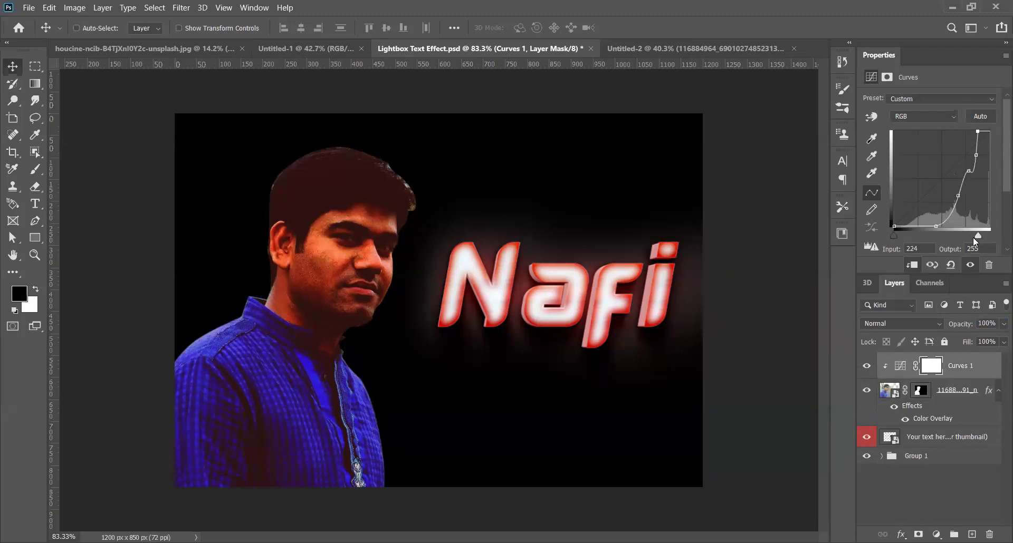
left_click_drag(975, 237, 989, 239)
left_click_drag(904, 237, 886, 235)
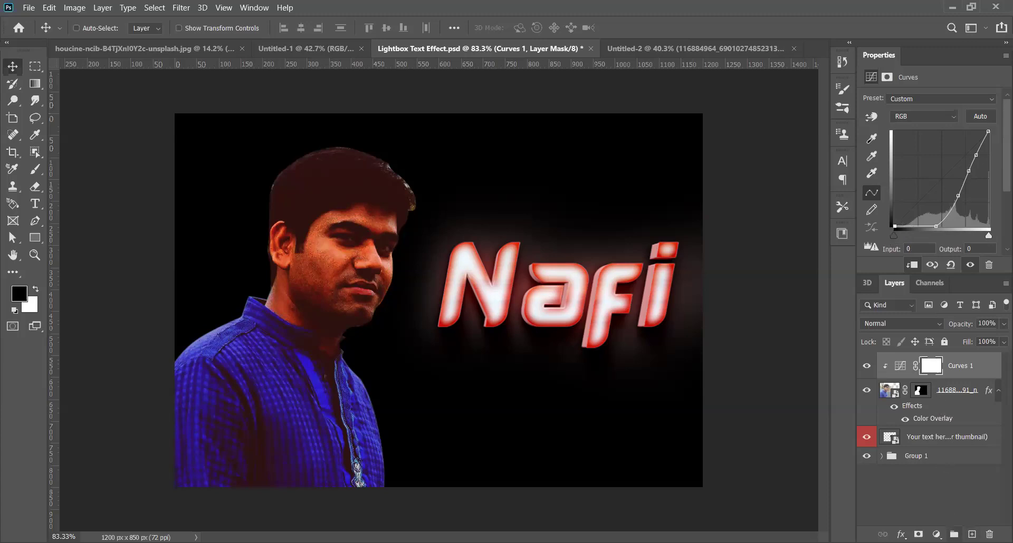
left_click(936, 535)
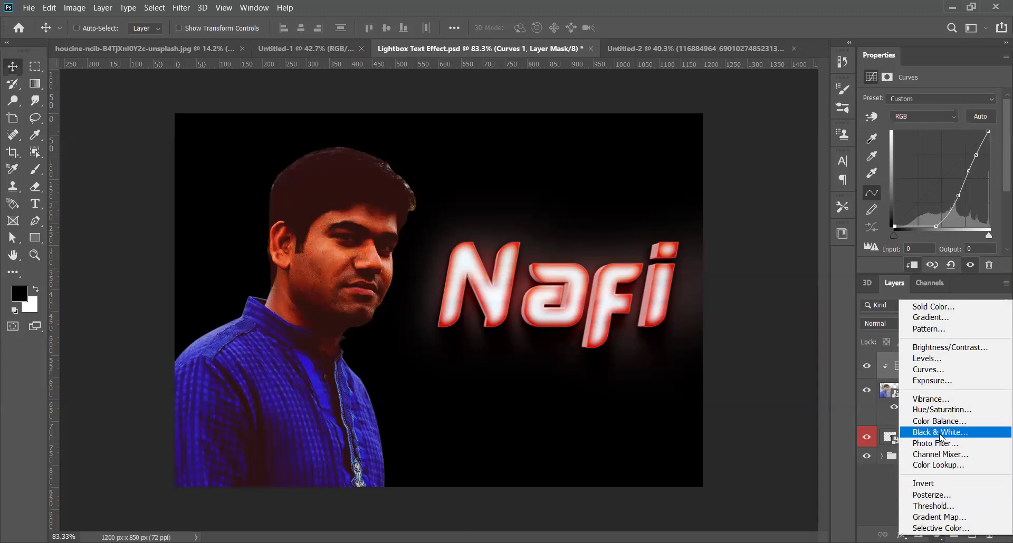
Add an Exposure layer with exposure +0.10, offset -0.0288 and gamma 0.68
left_click(939, 381)
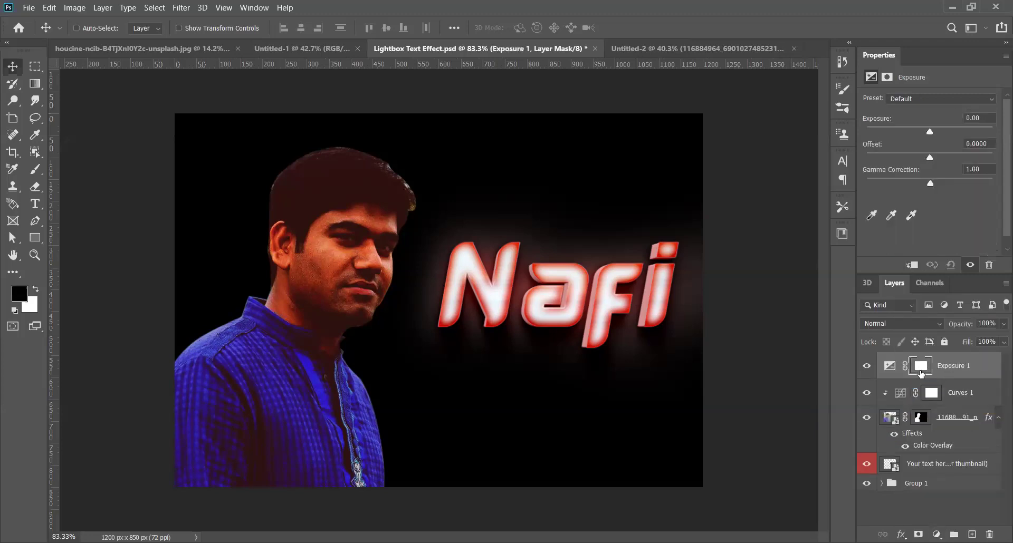
left_click_drag(930, 160, 924, 164)
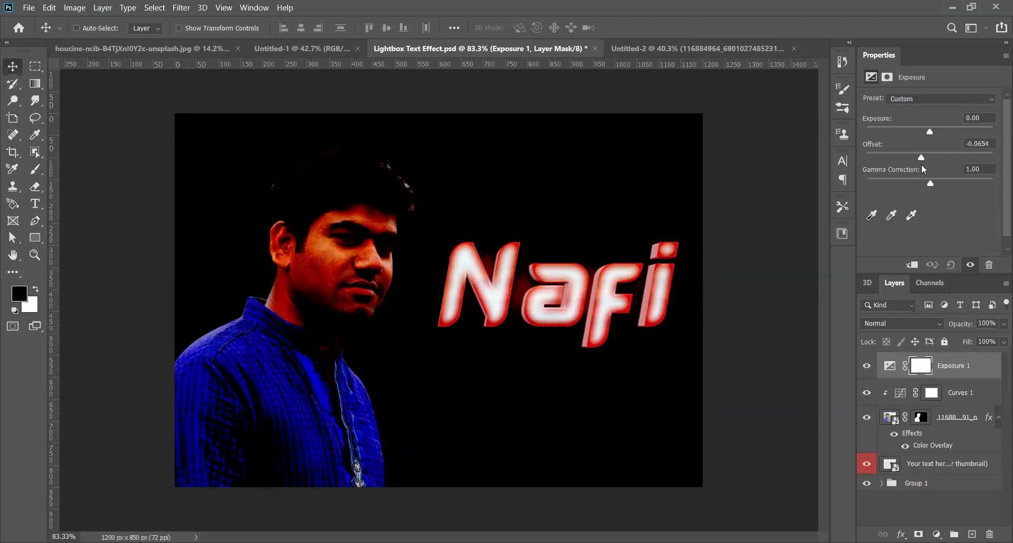
left_click_drag(924, 164, 926, 165)
mouse_move(929, 131)
left_mouse_down()
mouse_move(940, 133)
mouse_move(930, 140)
left_mouse_up()
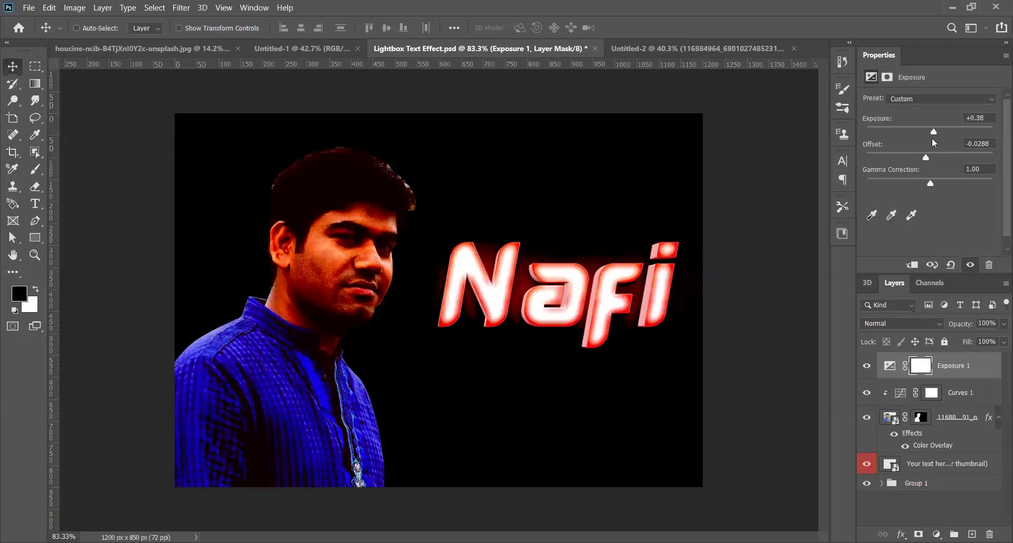
mouse_move(933, 185)
left_mouse_down()
mouse_move(898, 191)
mouse_move(947, 195)
left_mouse_up()
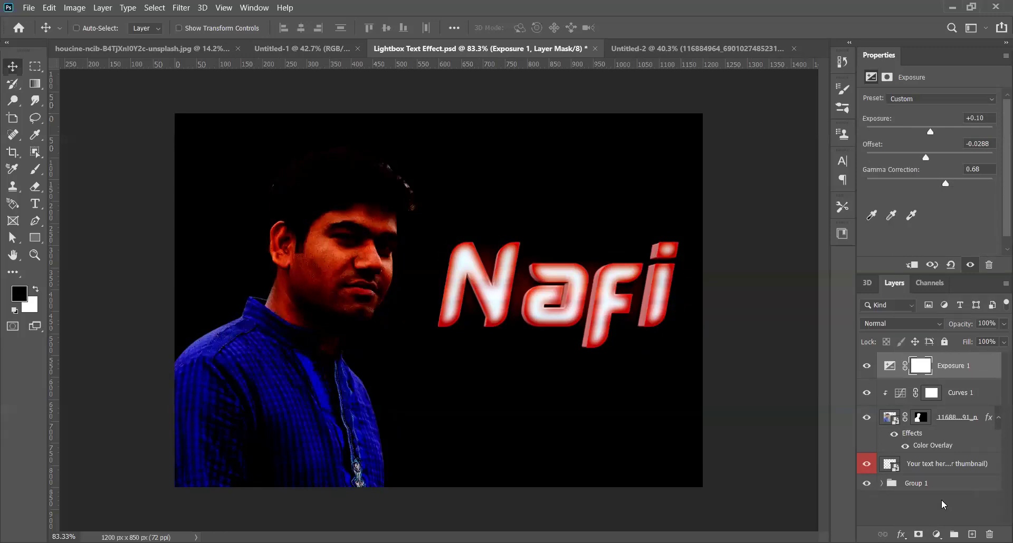
left_click(936, 534)
right_click(977, 372)
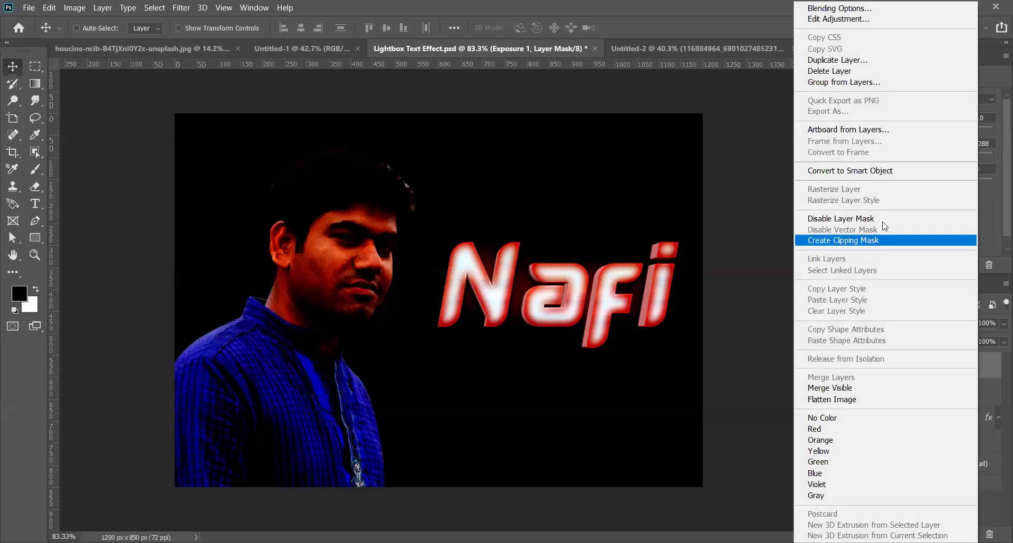
left_click(879, 240)
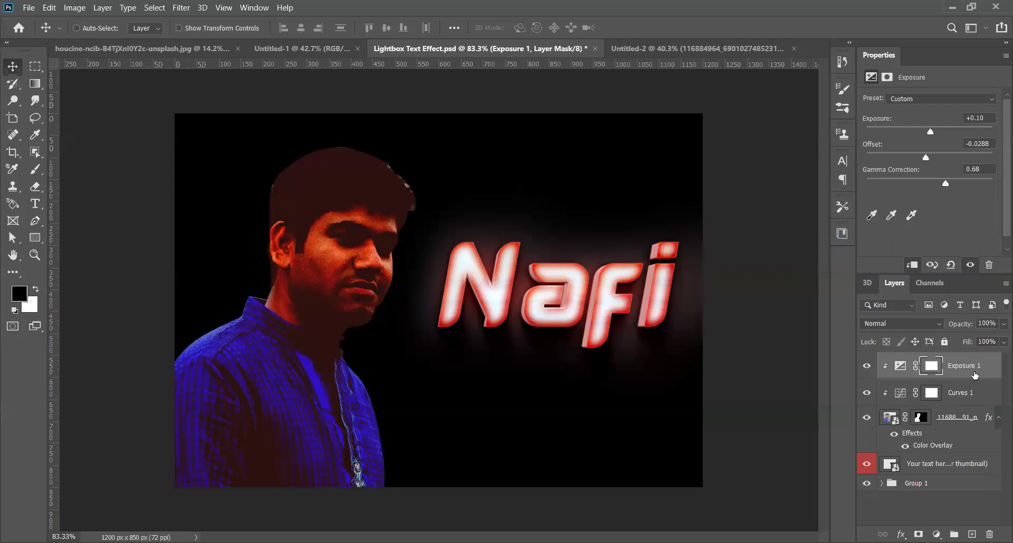
right_click(981, 369)
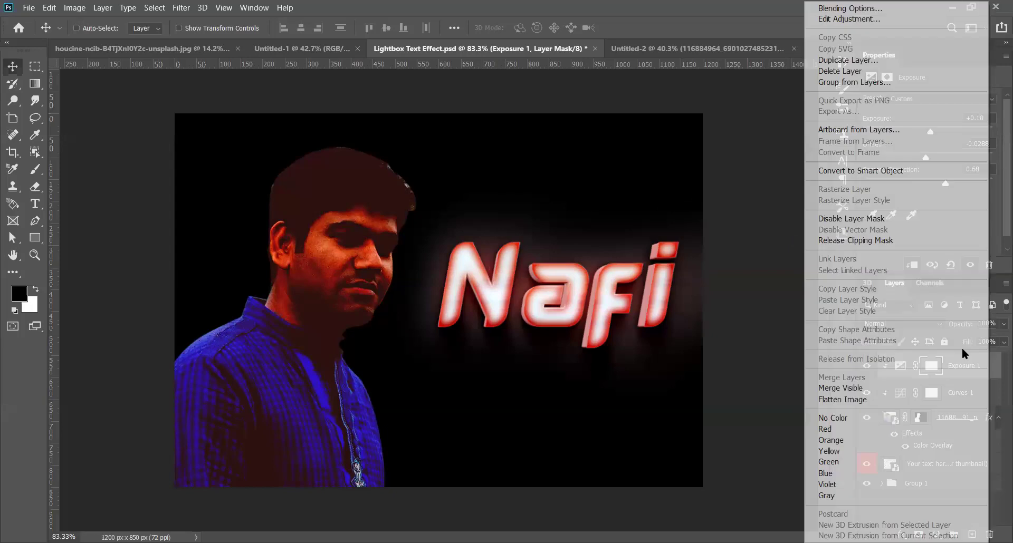
left_click(855, 244)
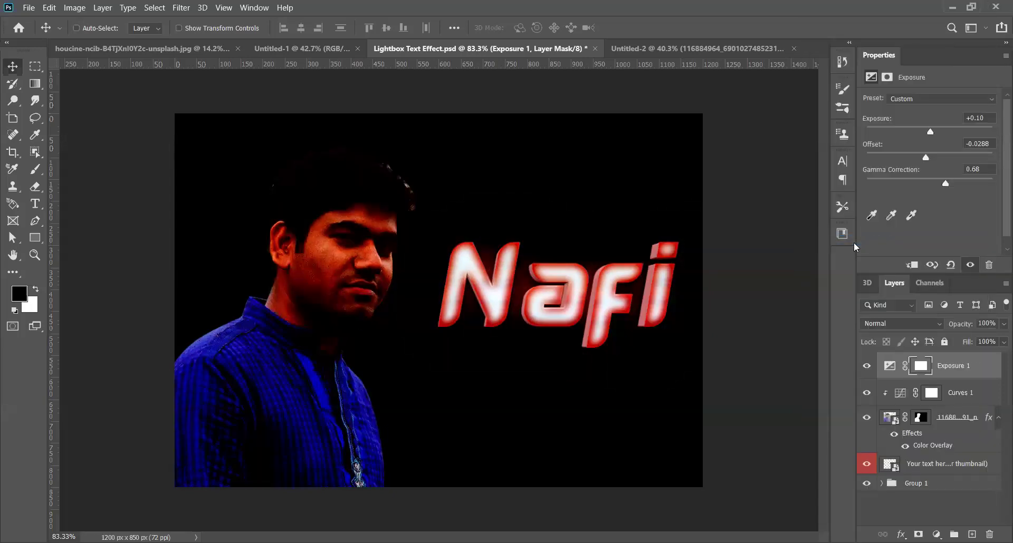
right_click(991, 367)
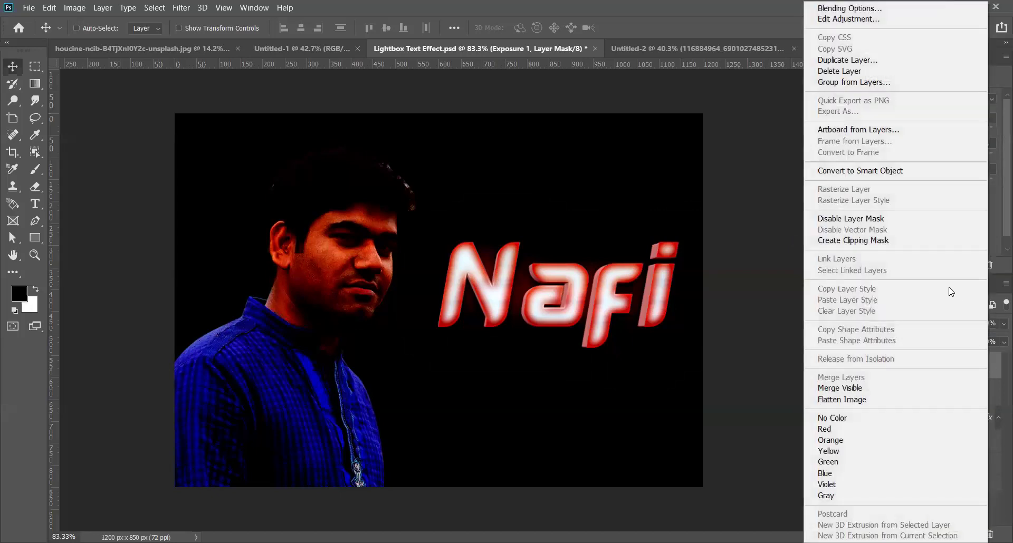
left_click(904, 241)
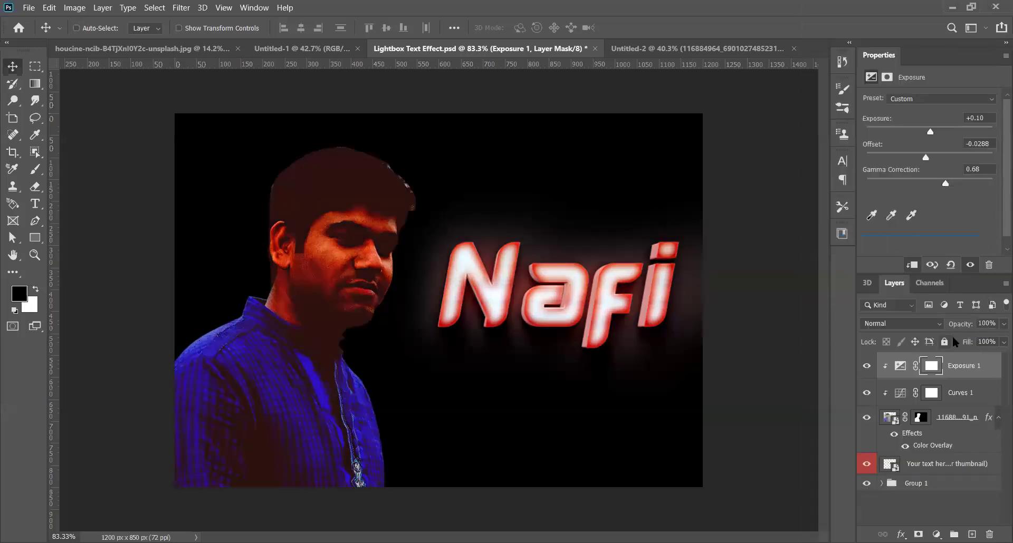
mouse_move(926, 157)
left_mouse_down()
mouse_move(915, 158)
mouse_move(927, 157)
mouse_move(926, 182)
mouse_move(902, 182)
mouse_move(916, 182)
left_mouse_up()
left_click_drag(931, 131, 910, 131)
mouse_move(920, 182)
left_mouse_down()
mouse_move(931, 182)
mouse_move(913, 154)
mouse_move(926, 153)
left_mouse_up()
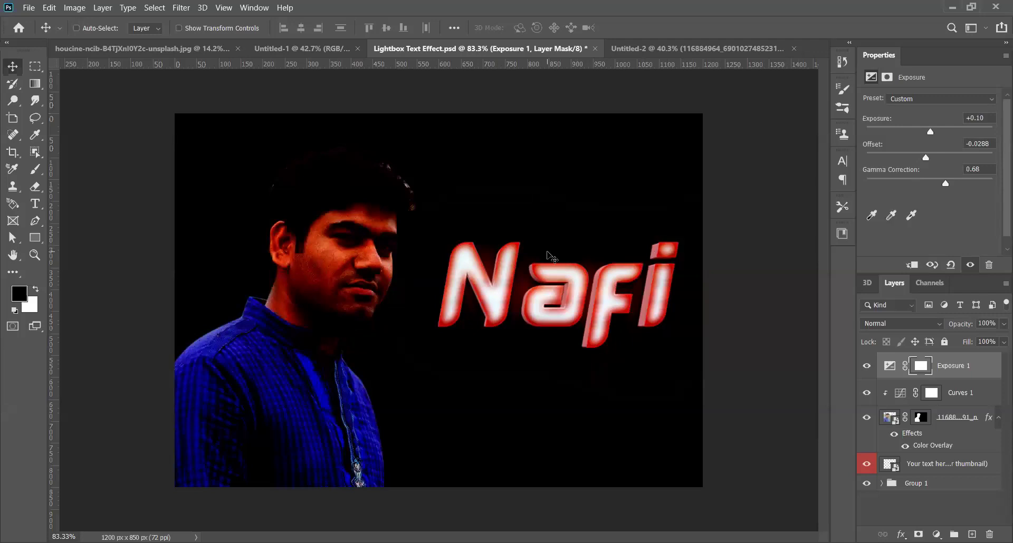
right_click(985, 366)
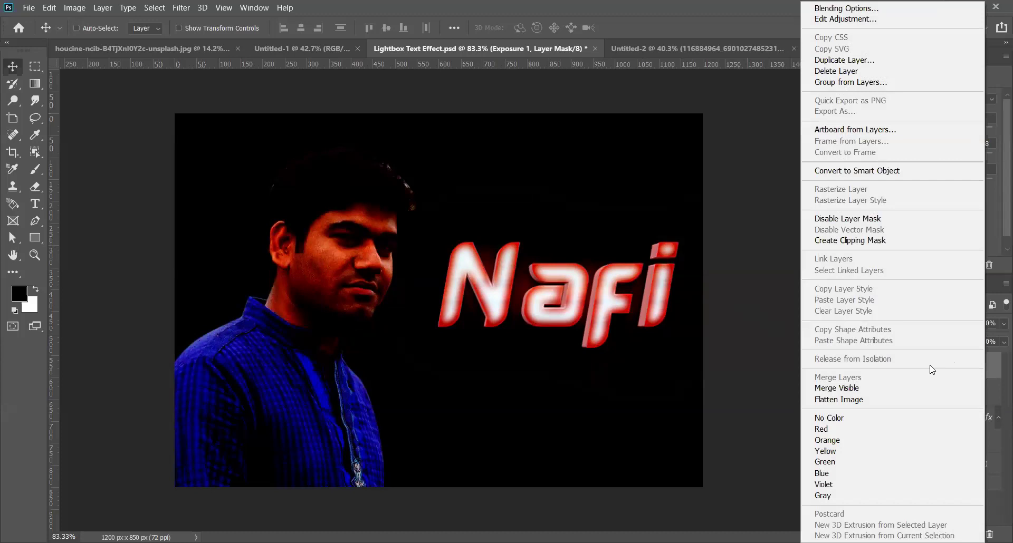
left_click(833, 240)
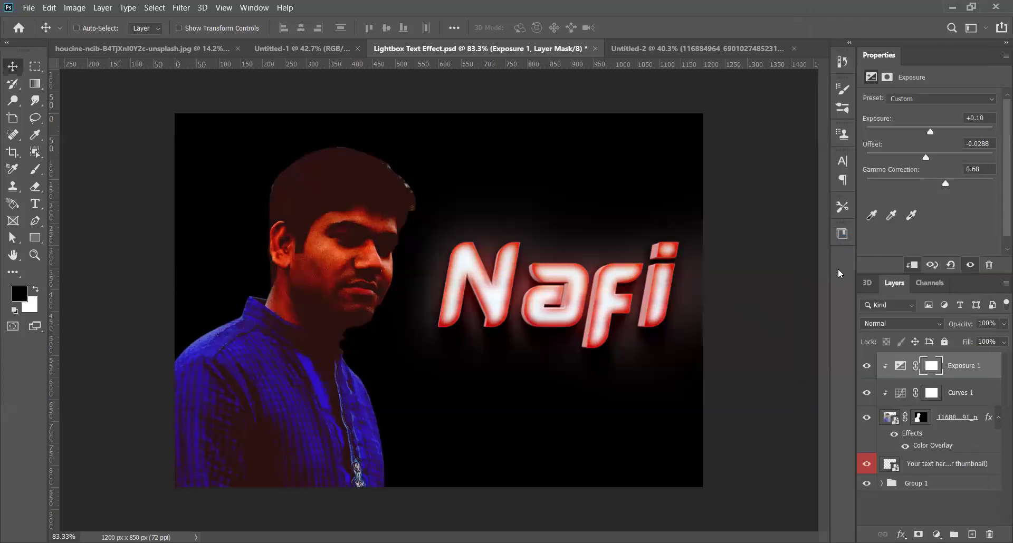
key("z")
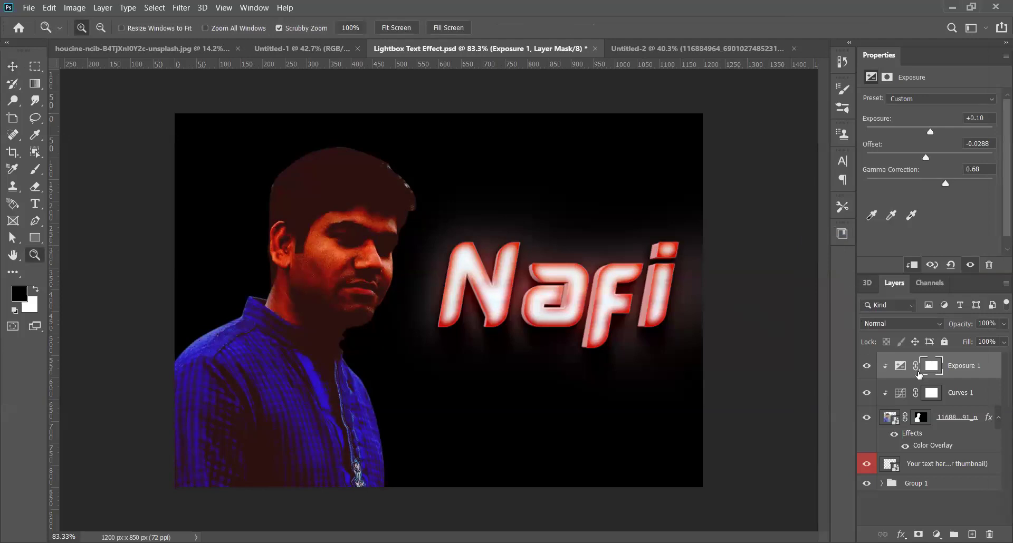
left_click(918, 375, "alt")
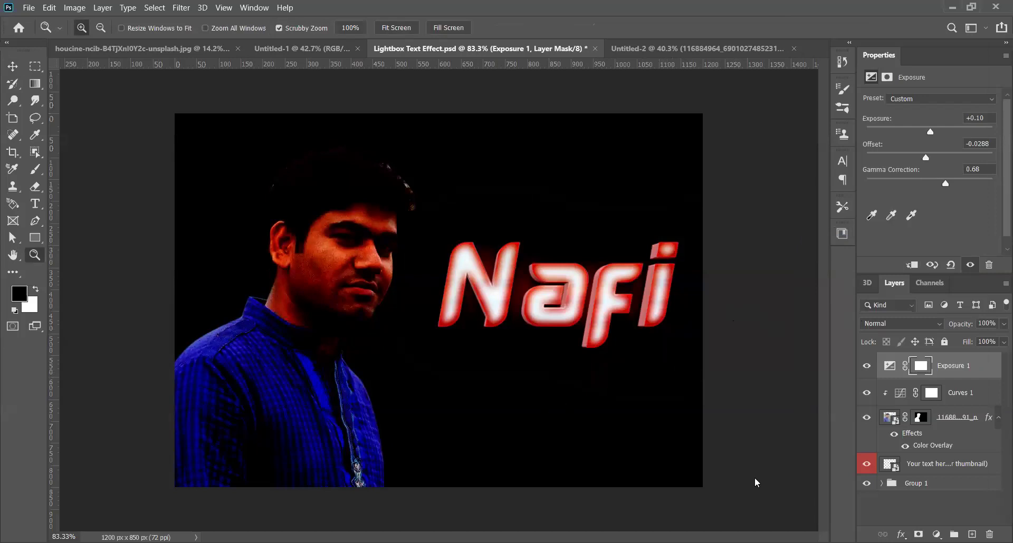
left_click(937, 535)
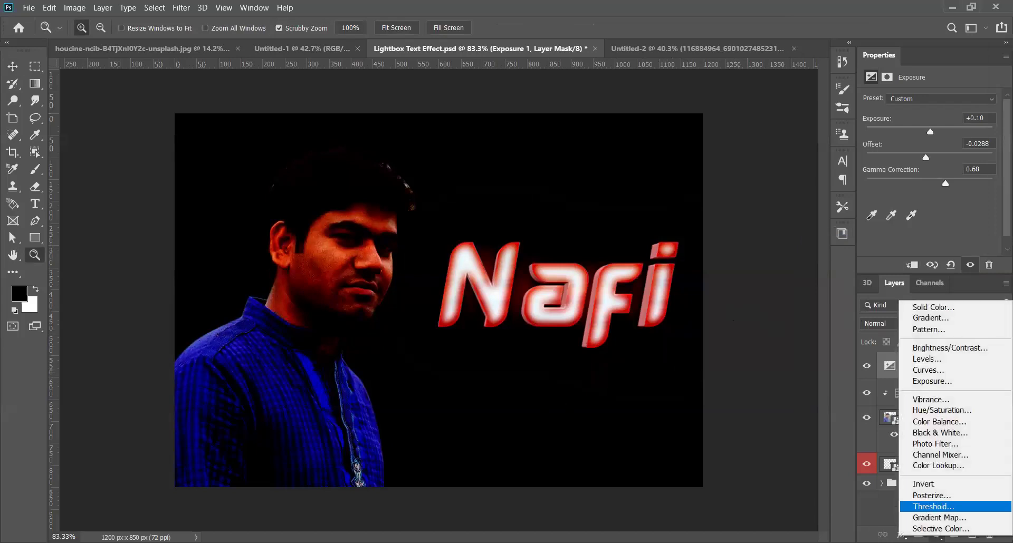
Add a Brightness/Contrast layer set to brightness 21 and contrast 36
left_click(963, 349)
mouse_move(928, 157)
left_mouse_down()
mouse_move(963, 160)
mouse_move(961, 137)
mouse_move(922, 144)
mouse_move(939, 151)
left_mouse_up()
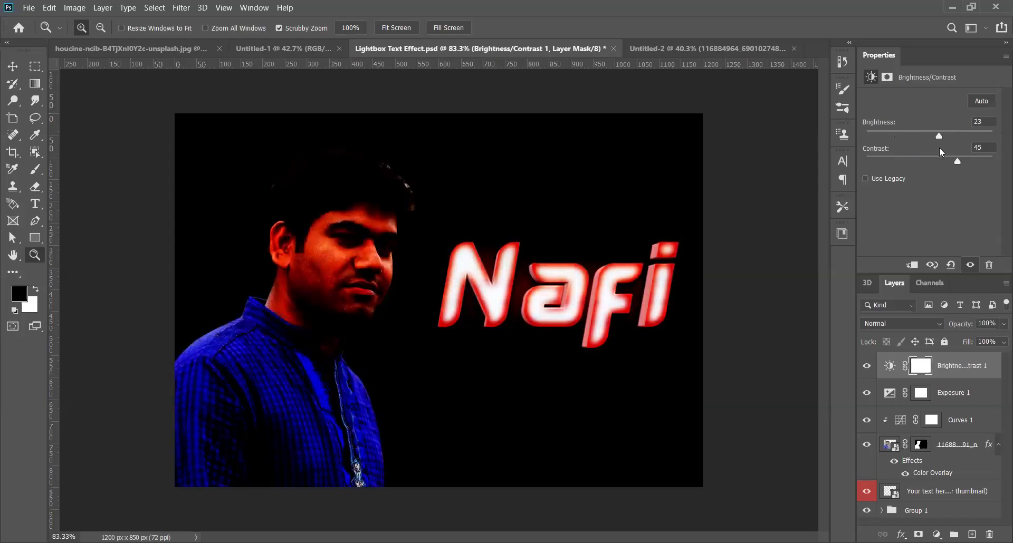
left_click_drag(941, 152, 940, 152)
left_click(949, 159)
left_click(942, 524)
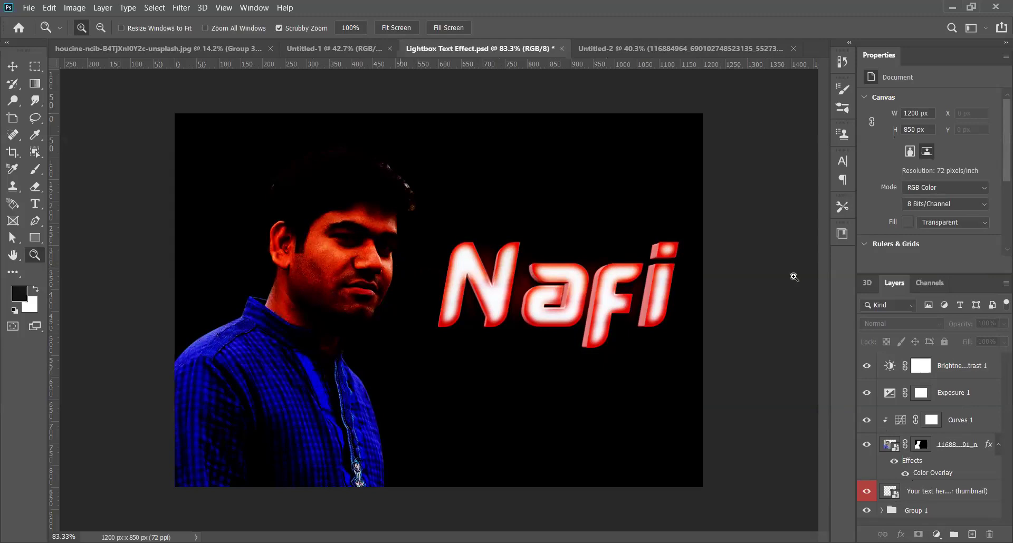
left_click(937, 534)
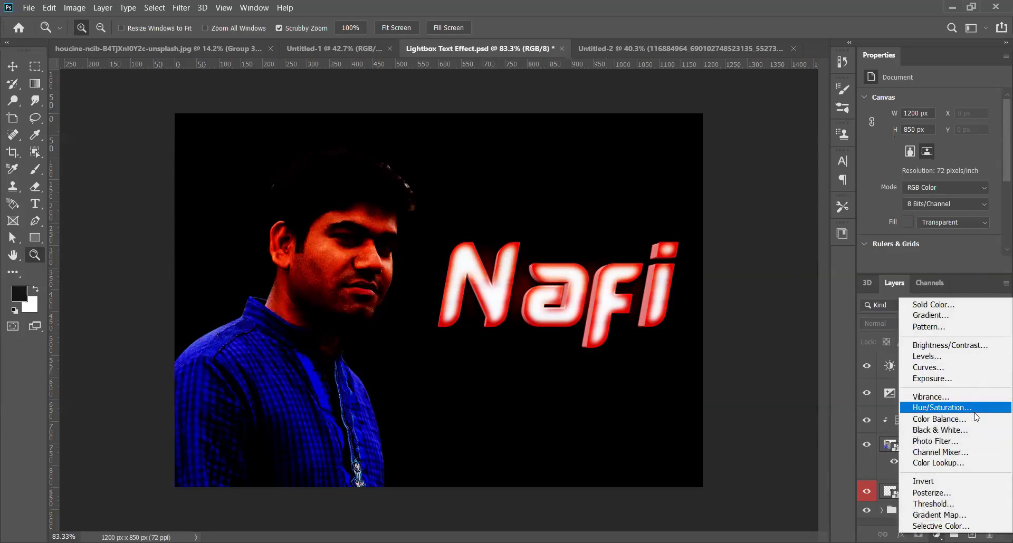
Add a Color Balance layer with midtones -54, -17, -5 and enlarge the Layers panel
left_click(974, 420)
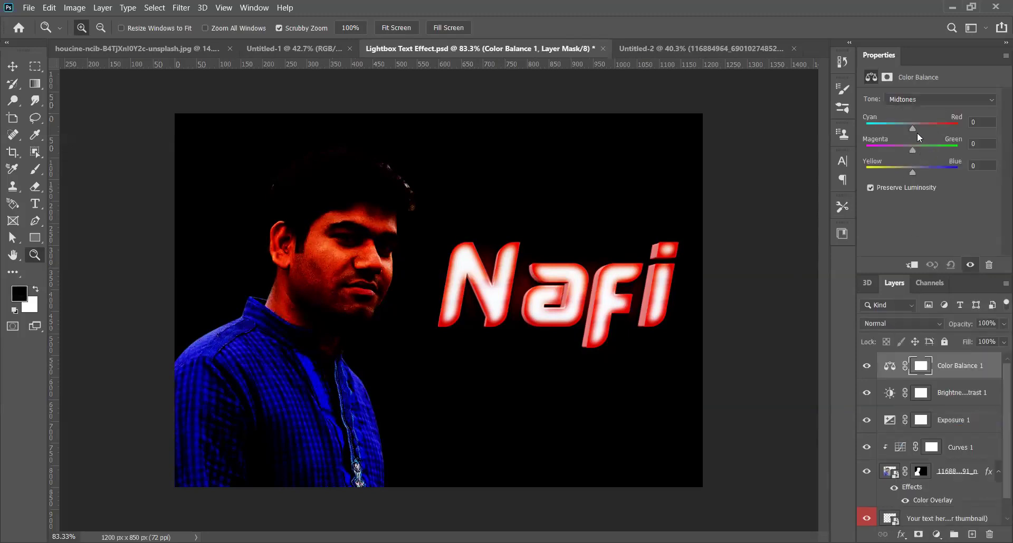
mouse_move(912, 126)
left_mouse_down()
mouse_move(927, 120)
mouse_move(885, 133)
mouse_move(913, 148)
mouse_move(956, 141)
mouse_move(900, 147)
mouse_move(873, 182)
mouse_move(906, 181)
left_mouse_up()
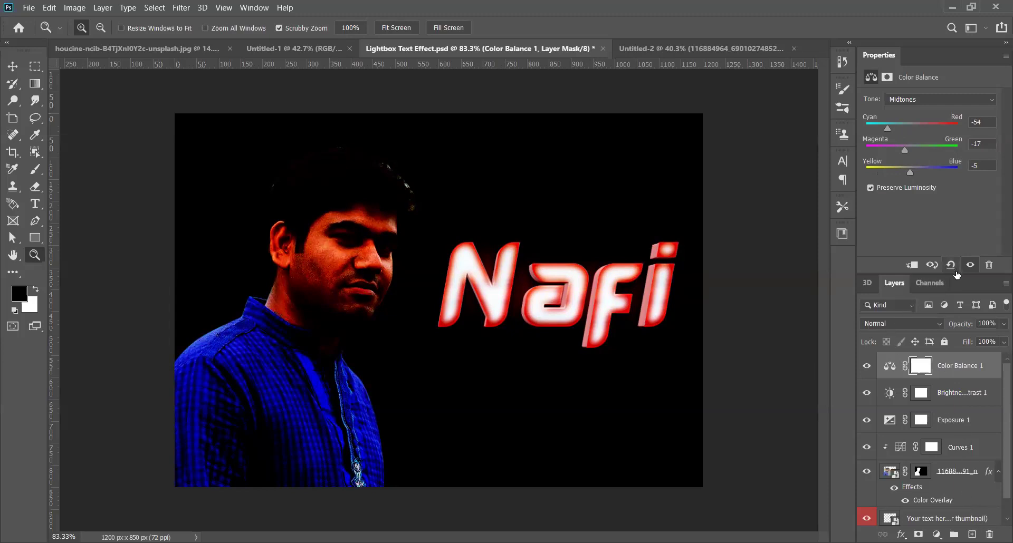
left_click_drag(957, 274, 941, 182)
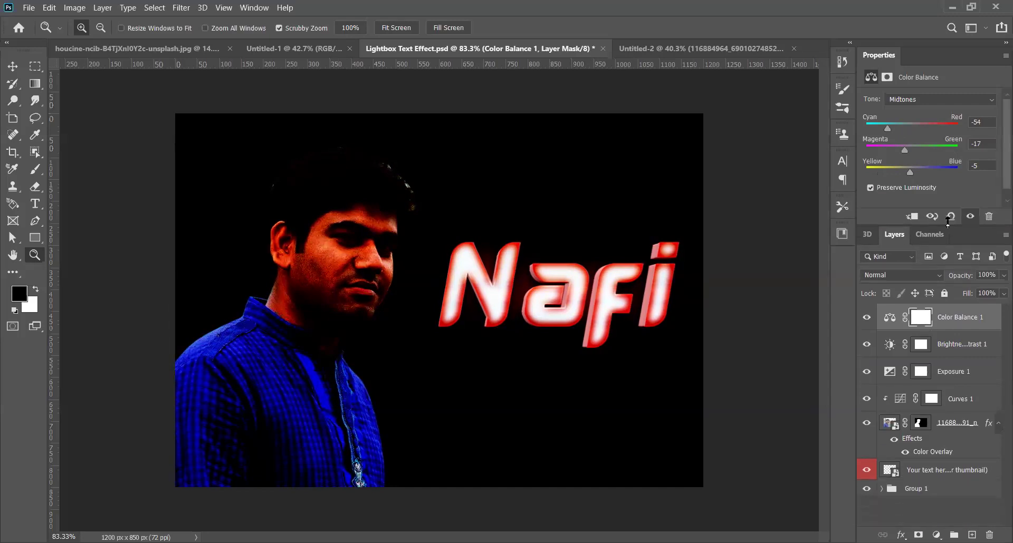
left_click(977, 521)
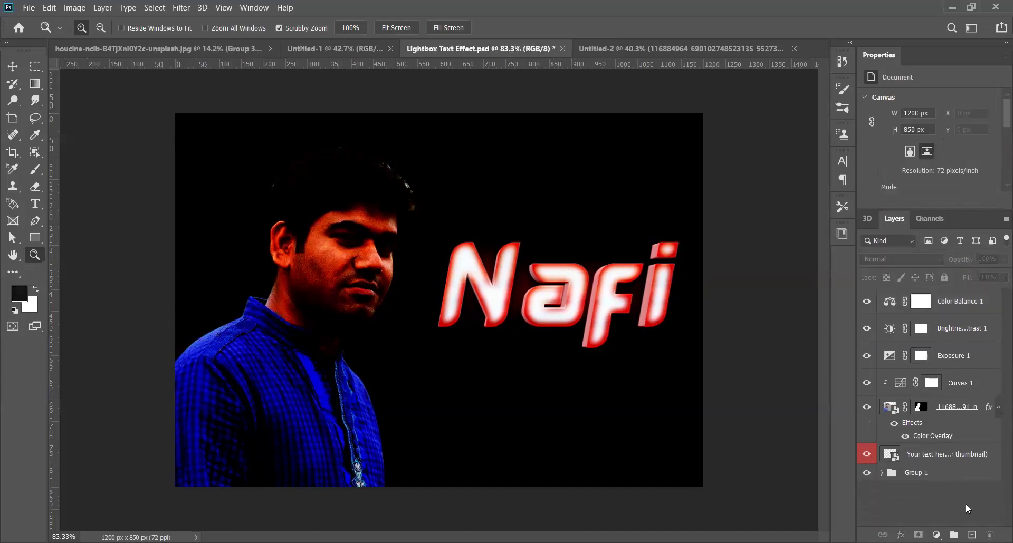